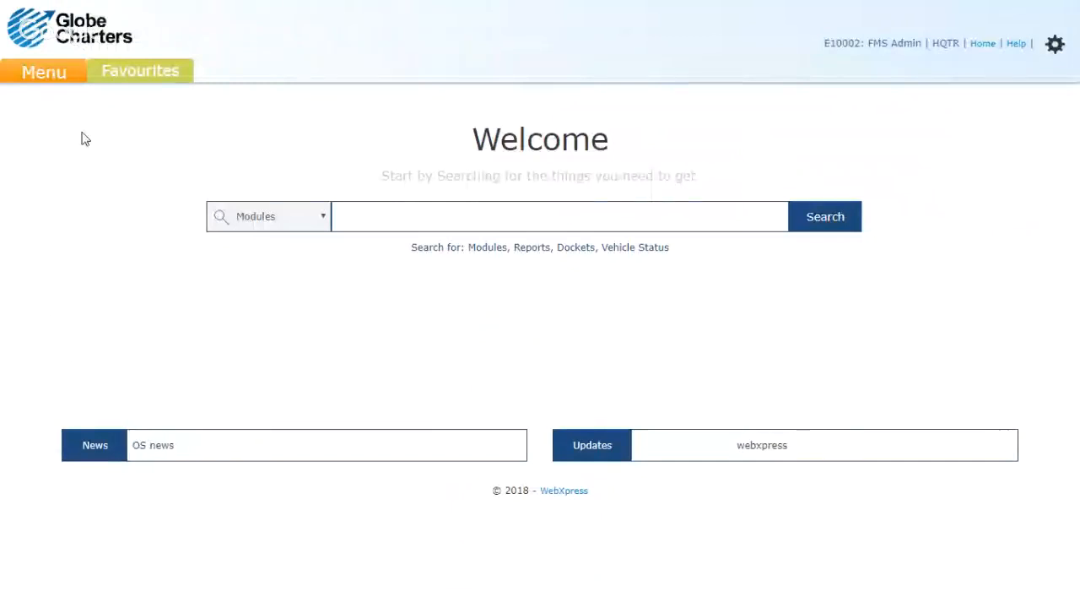
Step: Open the Tyre Master list under Masters & Utilities and the edit search for Tyre Pattern
{"action": "left_click", "coordinate": [57, 76]}
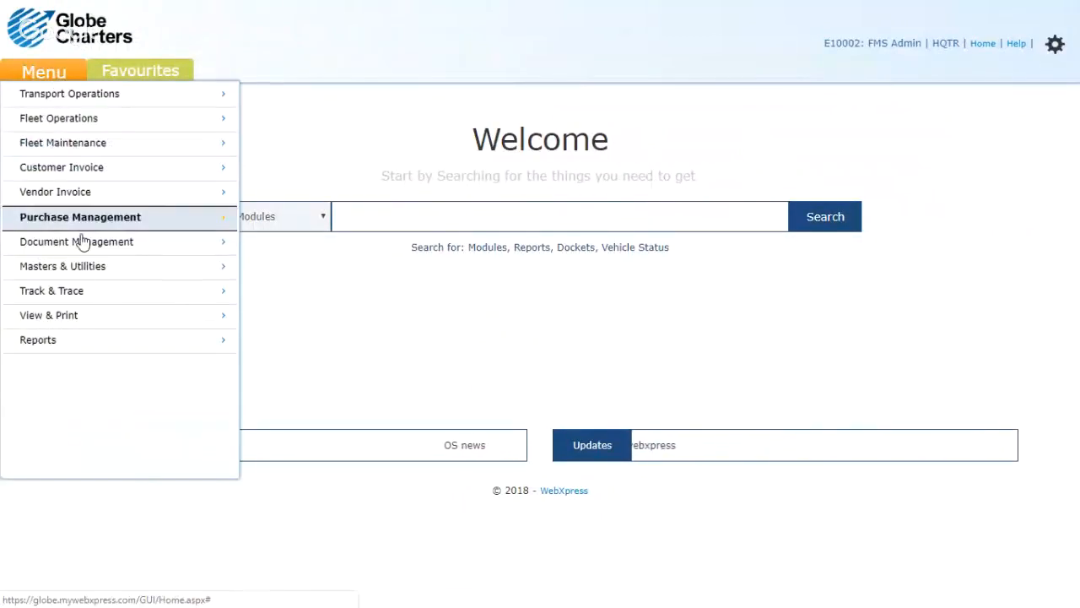
{"action": "mouse_move", "coordinate": [211, 266]}
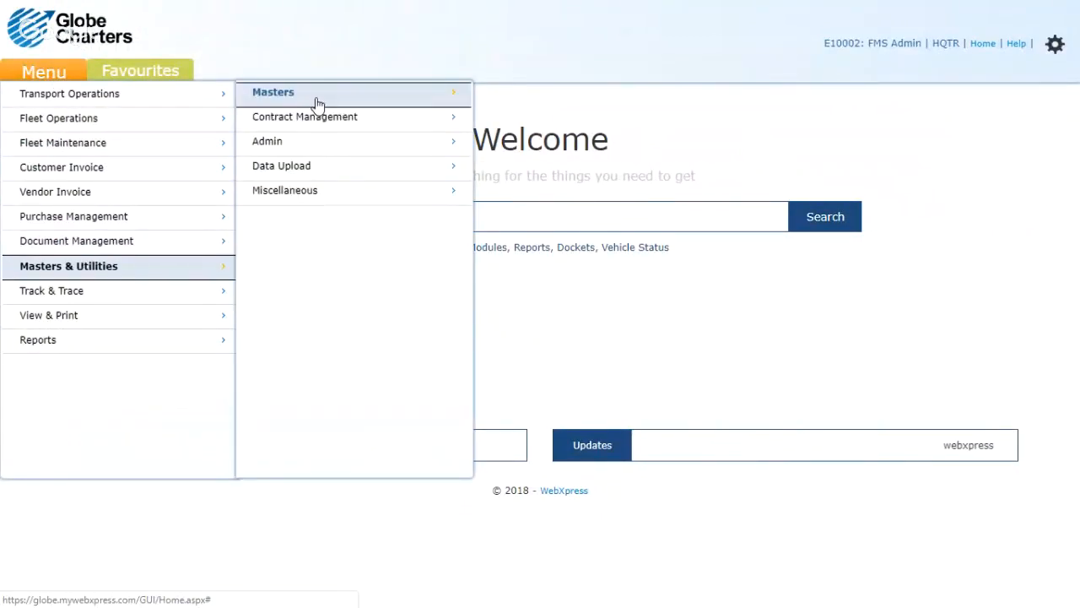
{"action": "mouse_move", "coordinate": [471, 93]}
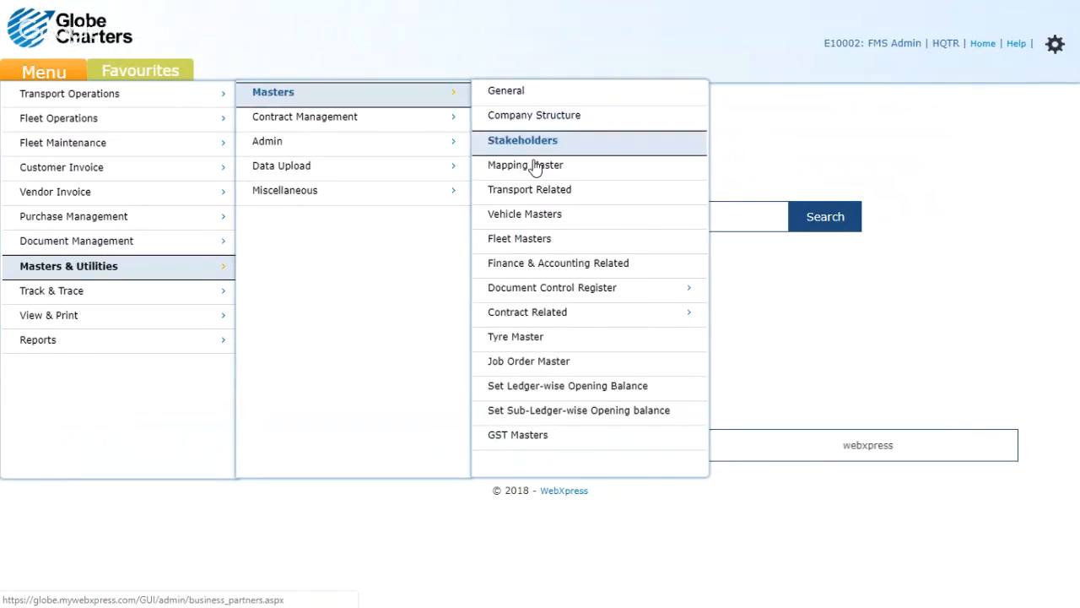
{"action": "left_click", "coordinate": [515, 342]}
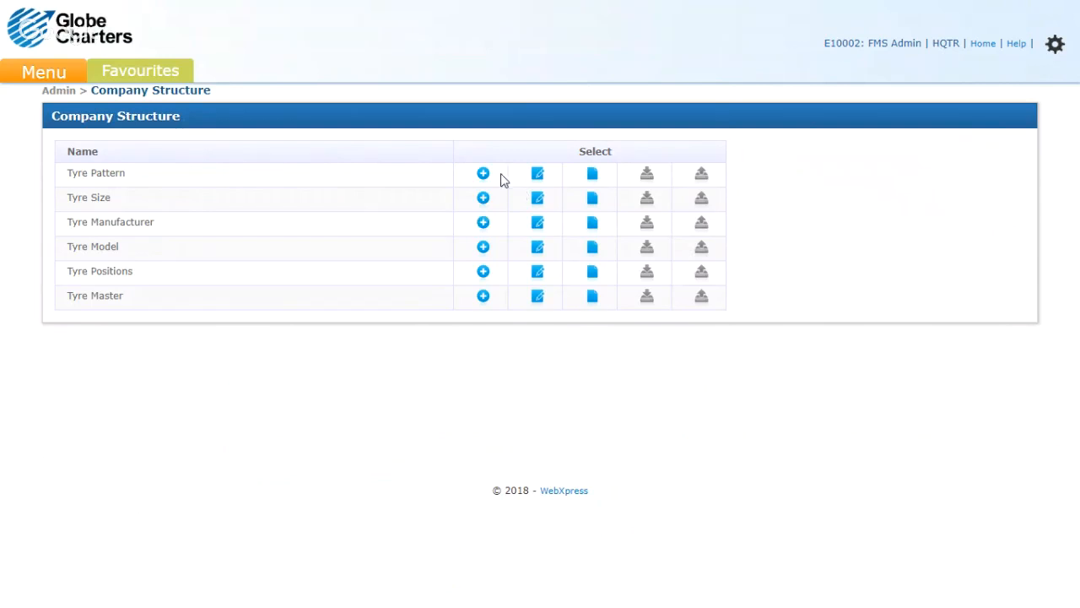
{"action": "left_click", "coordinate": [538, 181]}
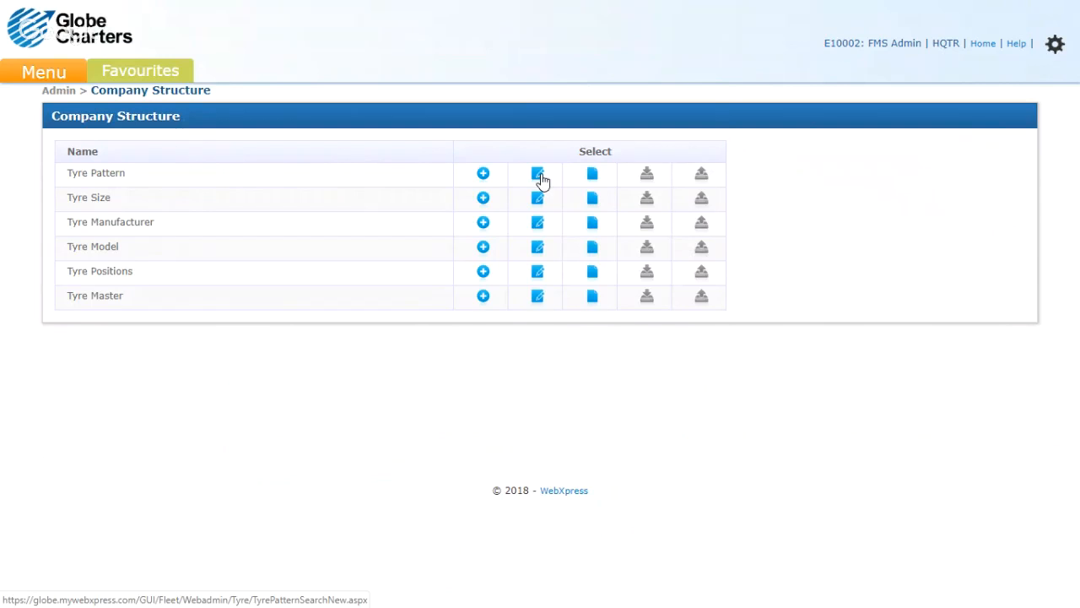
{"action": "left_click", "coordinate": [541, 175]}
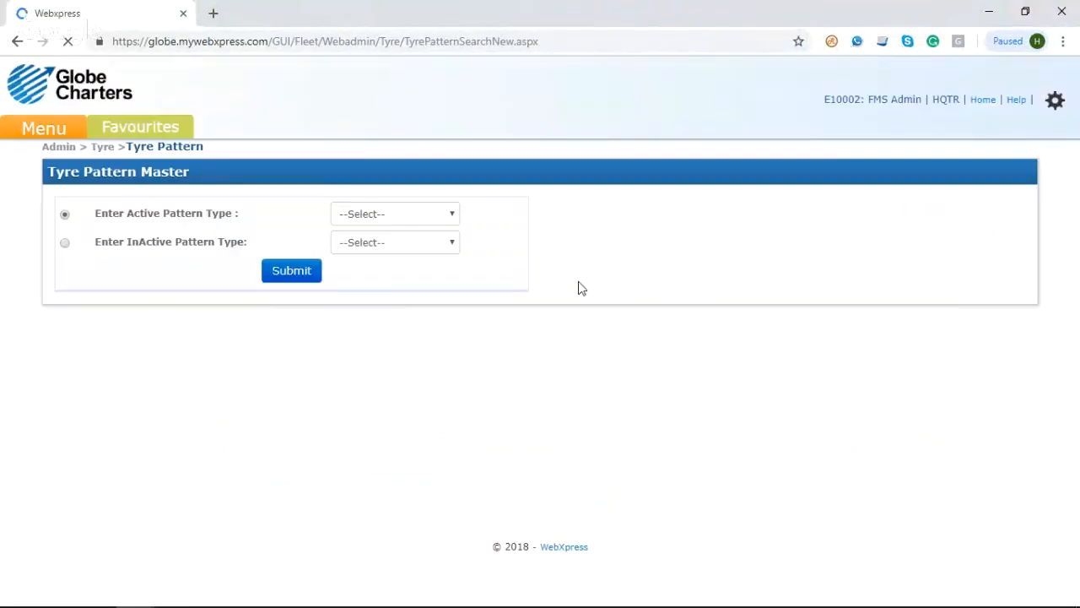
Step: Look up the active pattern type Asymmetrical and open its record for editing
{"action": "left_click", "coordinate": [367, 215]}
{"action": "left_click", "coordinate": [378, 246]}
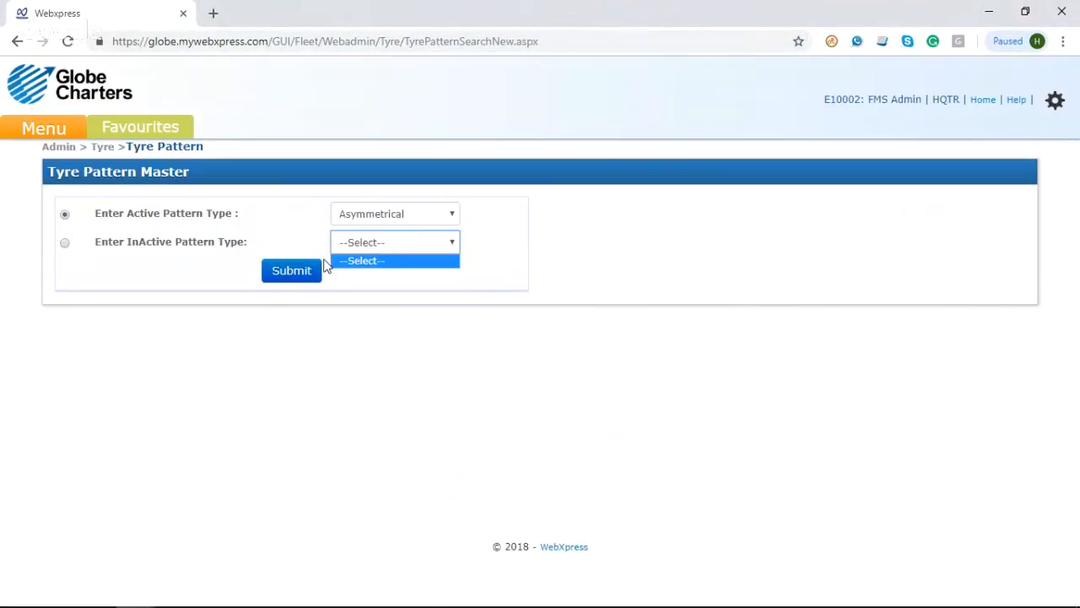
{"action": "left_click", "coordinate": [310, 278]}
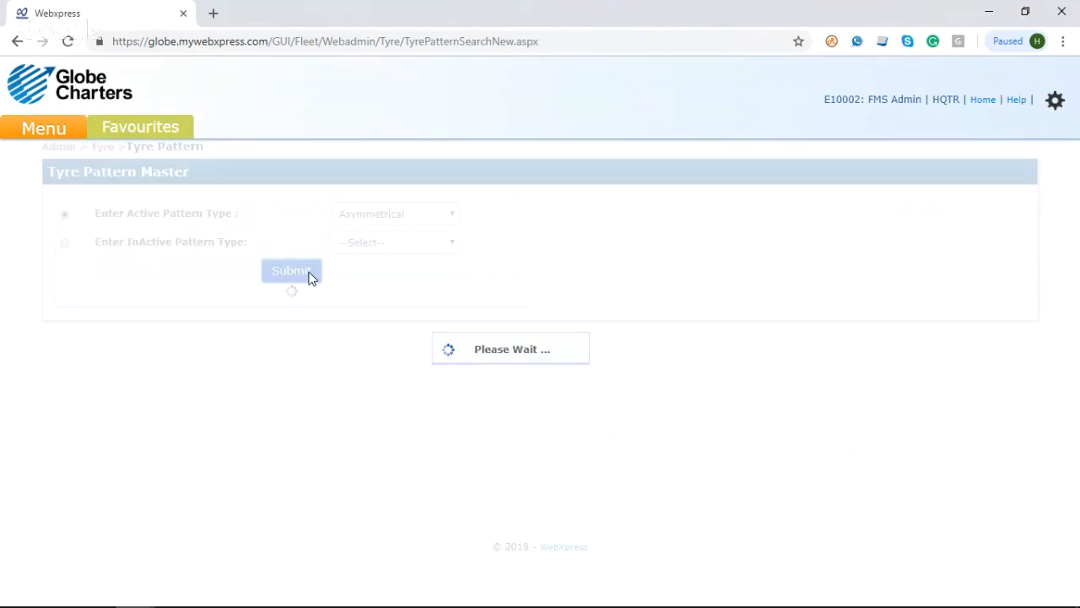
{"action": "left_click", "coordinate": [509, 328]}
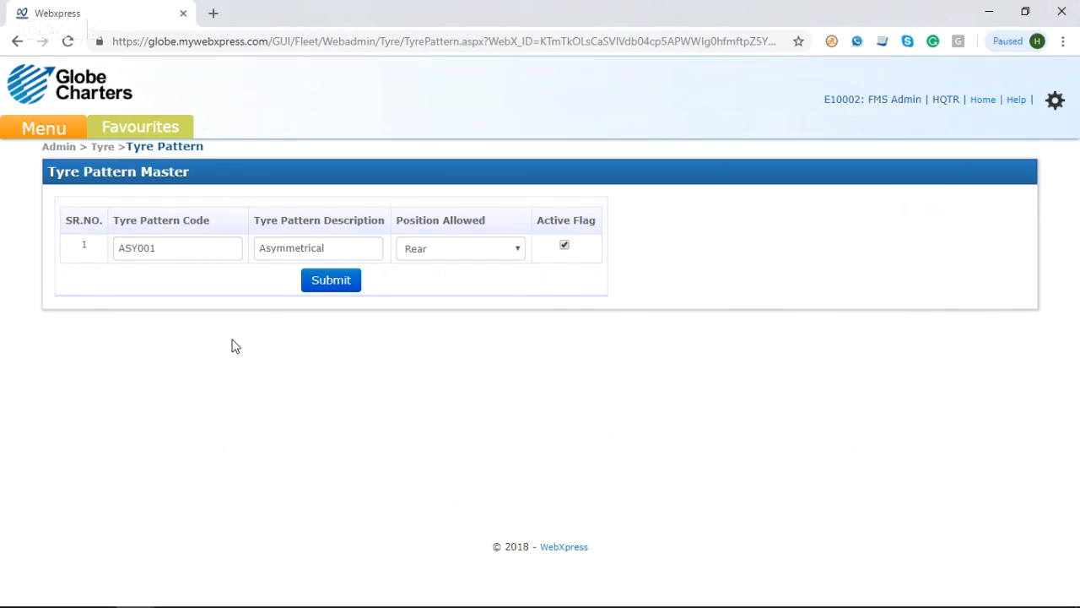
Step: Return to the Tyre Master list and open the edit search for Tyre Size
{"action": "left_click", "coordinate": [60, 135]}
{"action": "mouse_move", "coordinate": [200, 316]}
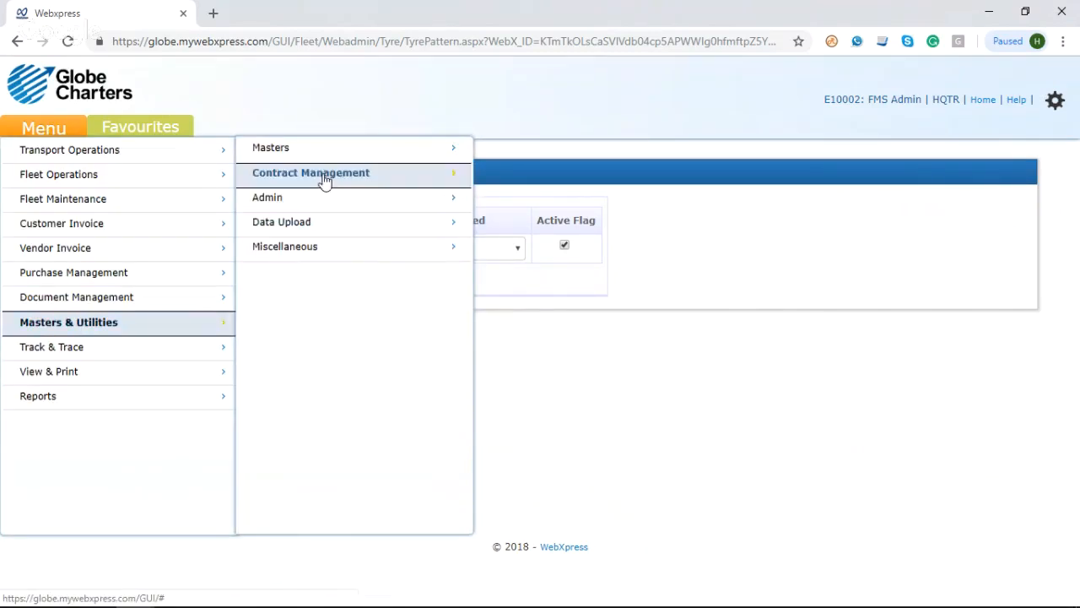
{"action": "mouse_move", "coordinate": [341, 158]}
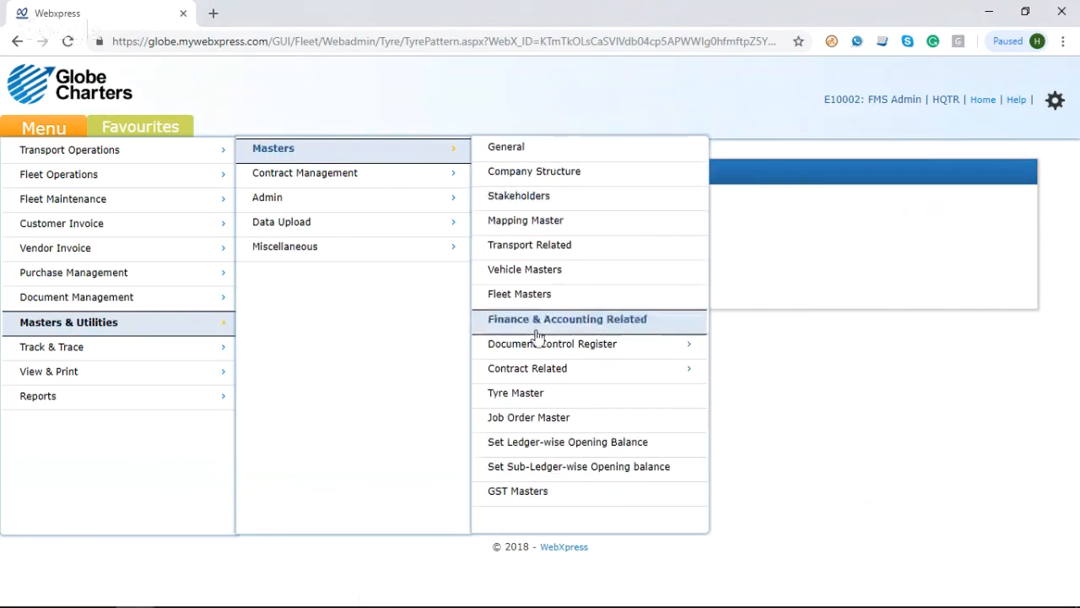
{"action": "left_click", "coordinate": [534, 397]}
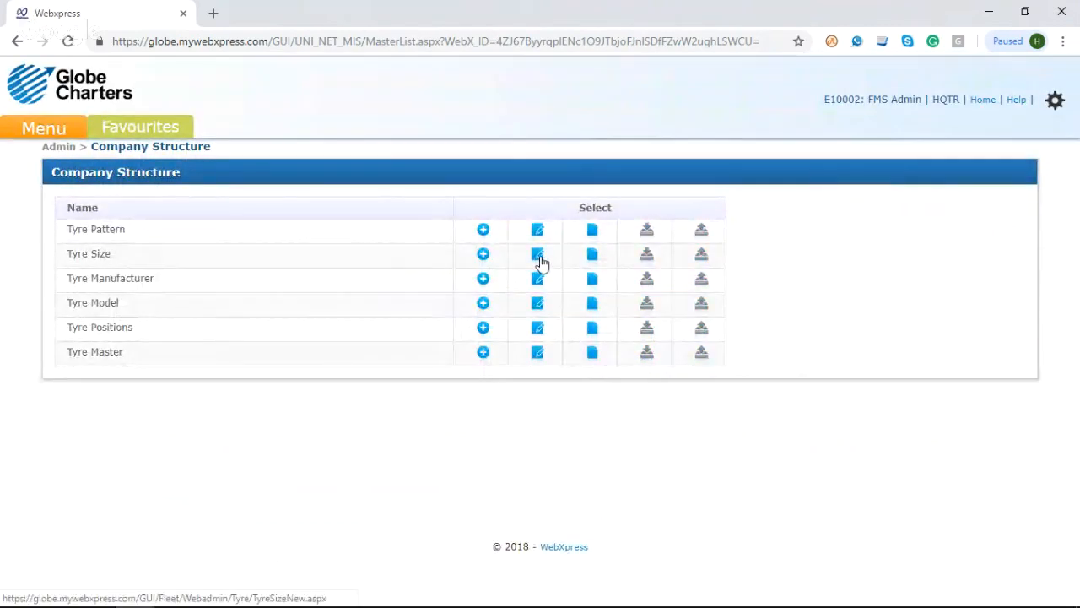
{"action": "left_click", "coordinate": [541, 262]}
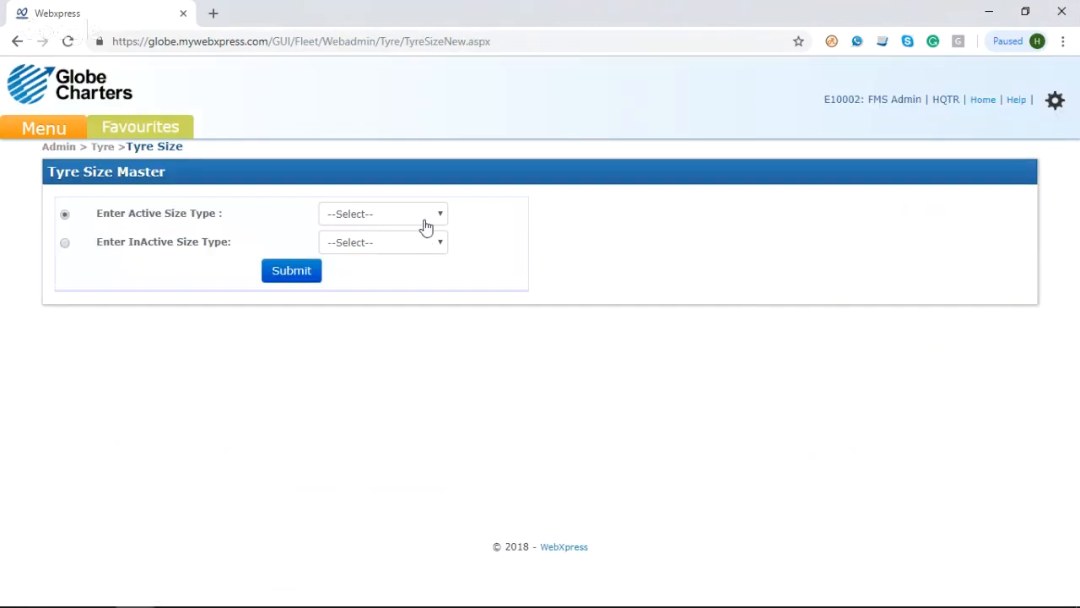
Step: Look up the active size type 145*70*13-71T and check its tyre type
{"action": "left_click", "coordinate": [422, 218]}
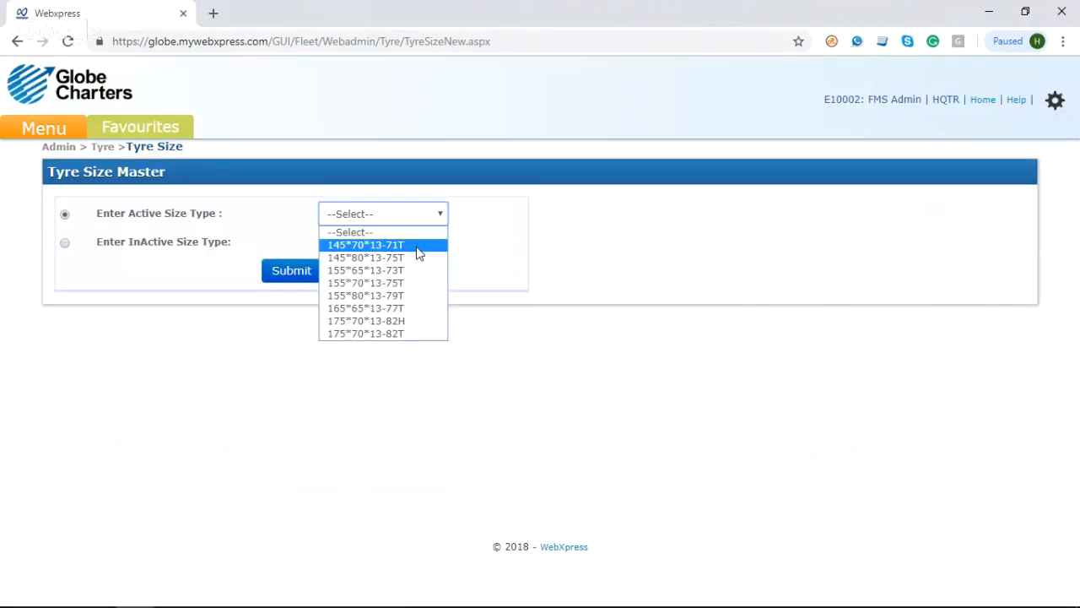
{"action": "left_click", "coordinate": [419, 250]}
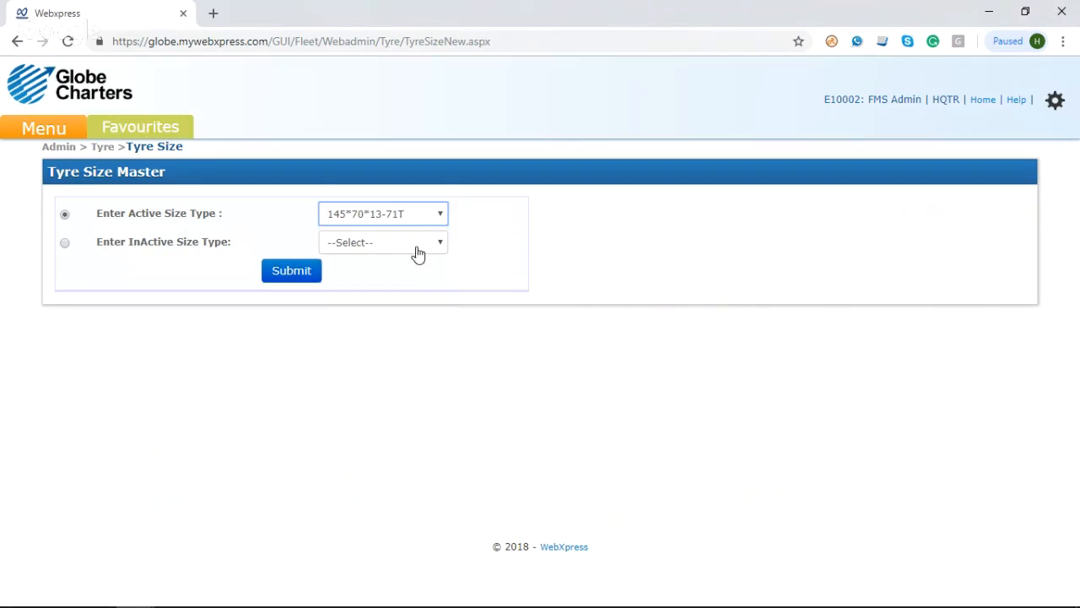
{"action": "left_click", "coordinate": [302, 277]}
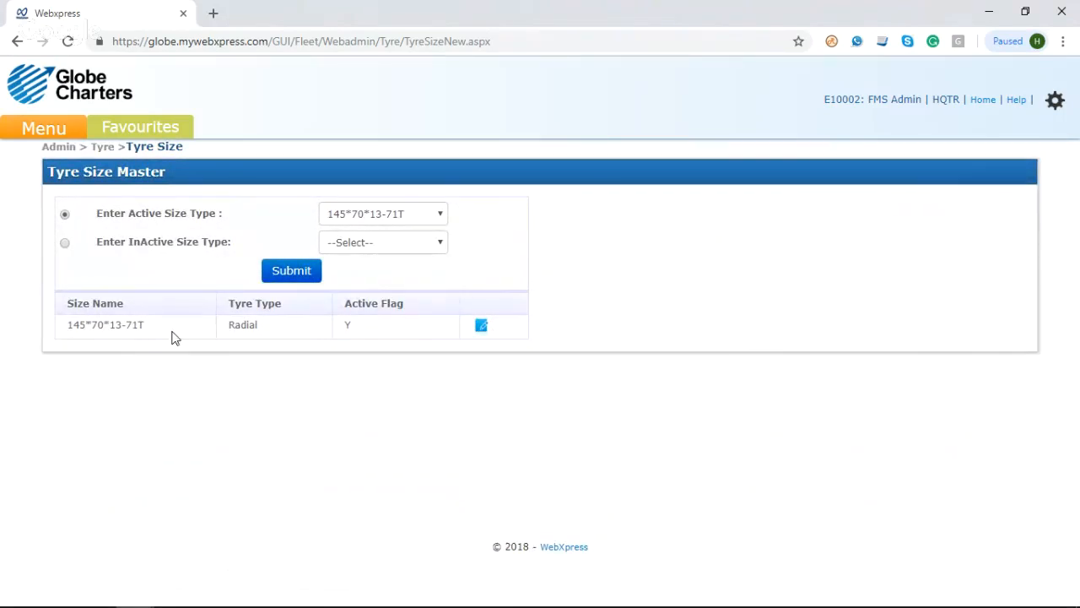
{"action": "double_click", "coordinate": [255, 328]}
Step: Return to the Tyre Master list and open the edit search for Tyre Manufacturer
{"action": "left_click", "coordinate": [53, 135]}
{"action": "mouse_move", "coordinate": [99, 250]}
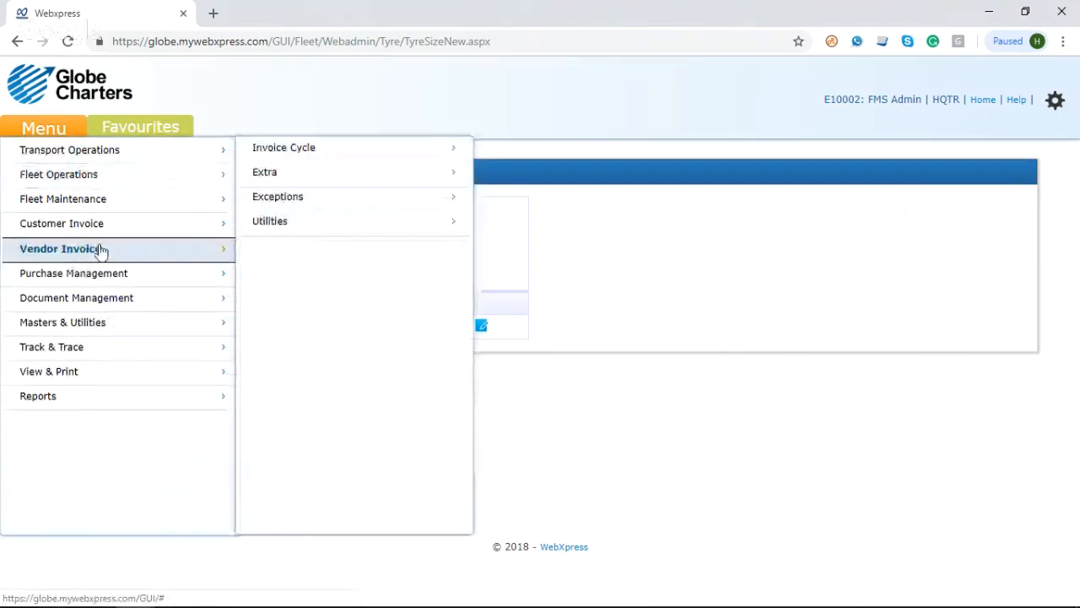
{"action": "mouse_move", "coordinate": [118, 325]}
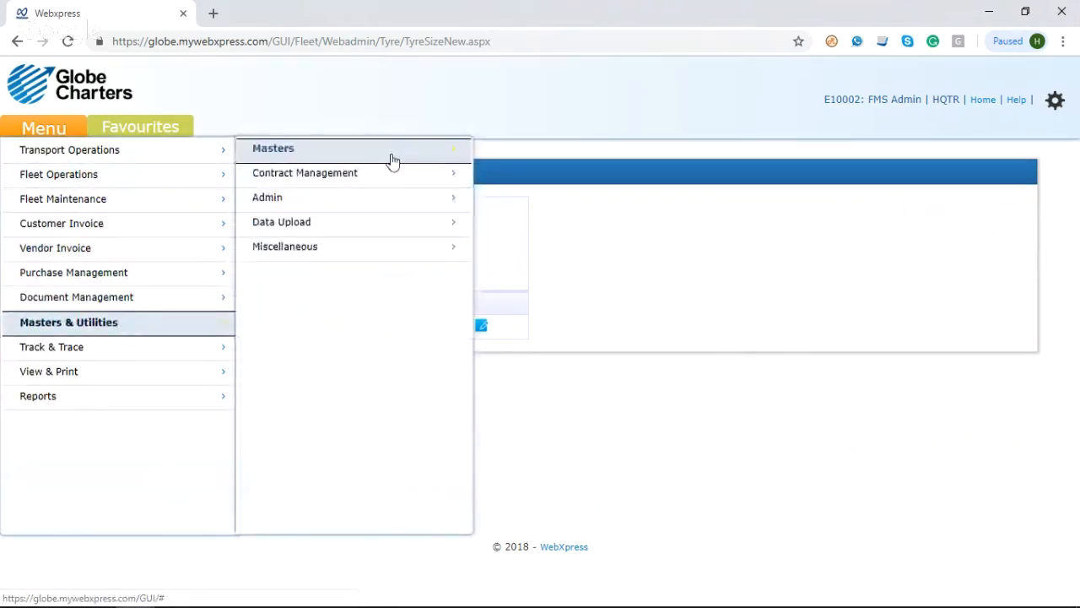
{"action": "mouse_move", "coordinate": [393, 160]}
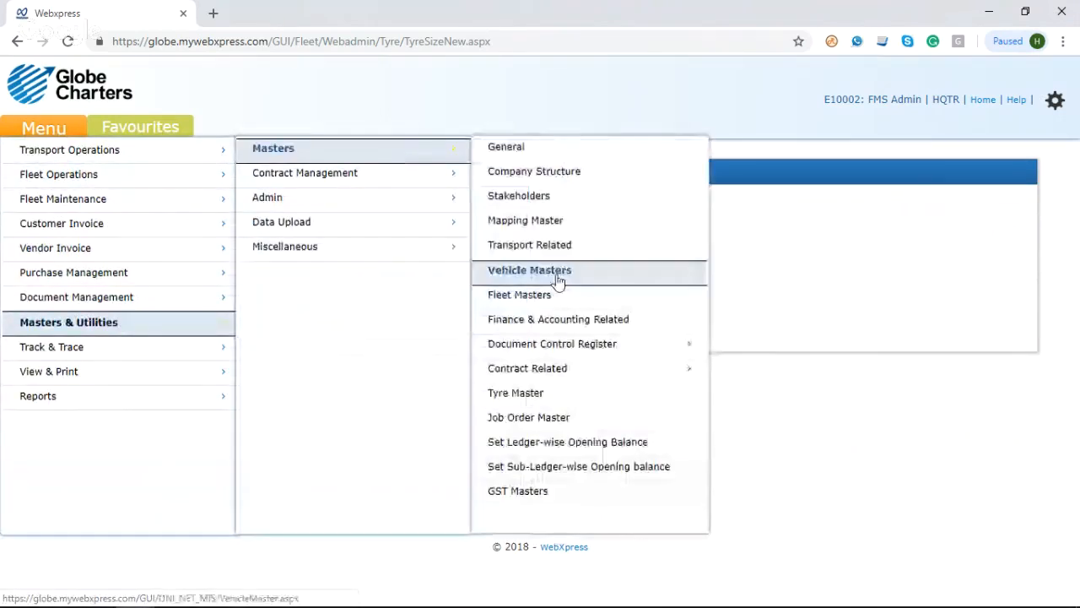
{"action": "left_click", "coordinate": [542, 398]}
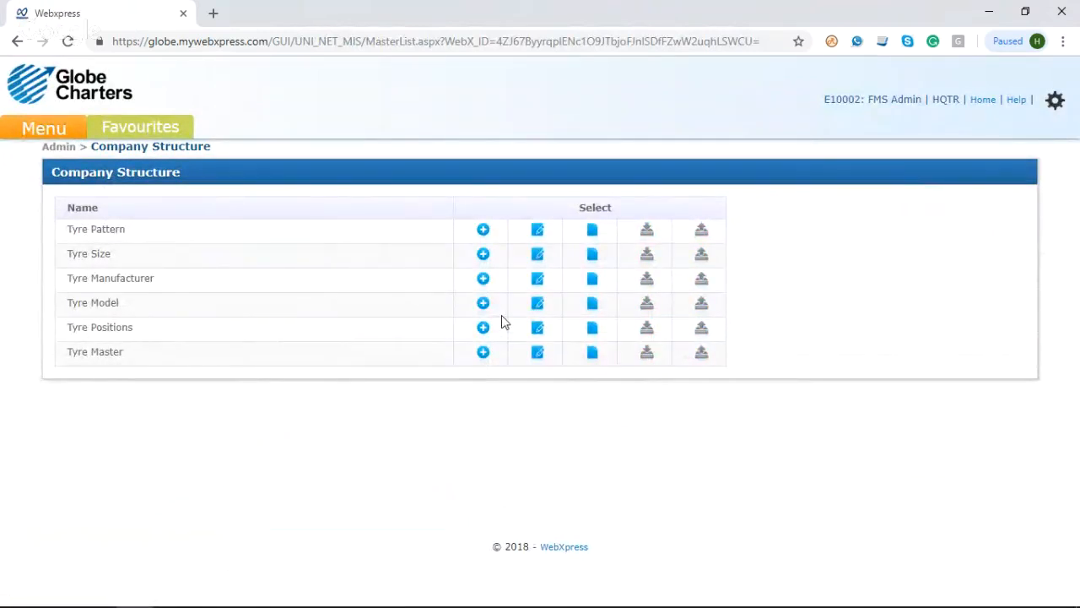
{"action": "left_click", "coordinate": [538, 289]}
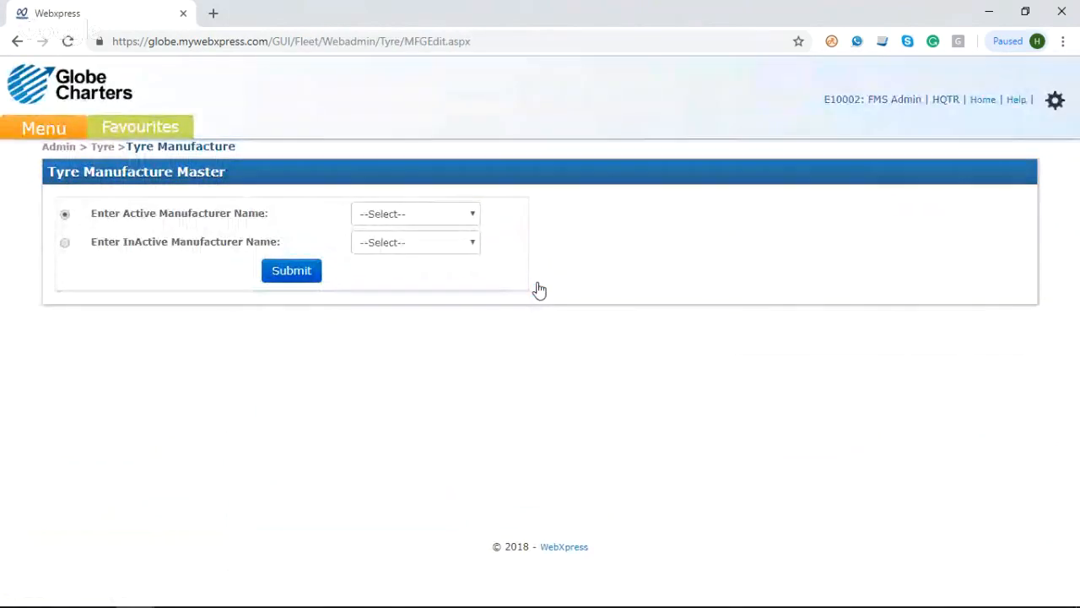
Step: Look up the active manufacturer Apollo Tyres
{"action": "left_click", "coordinate": [454, 217]}
{"action": "left_click", "coordinate": [432, 245]}
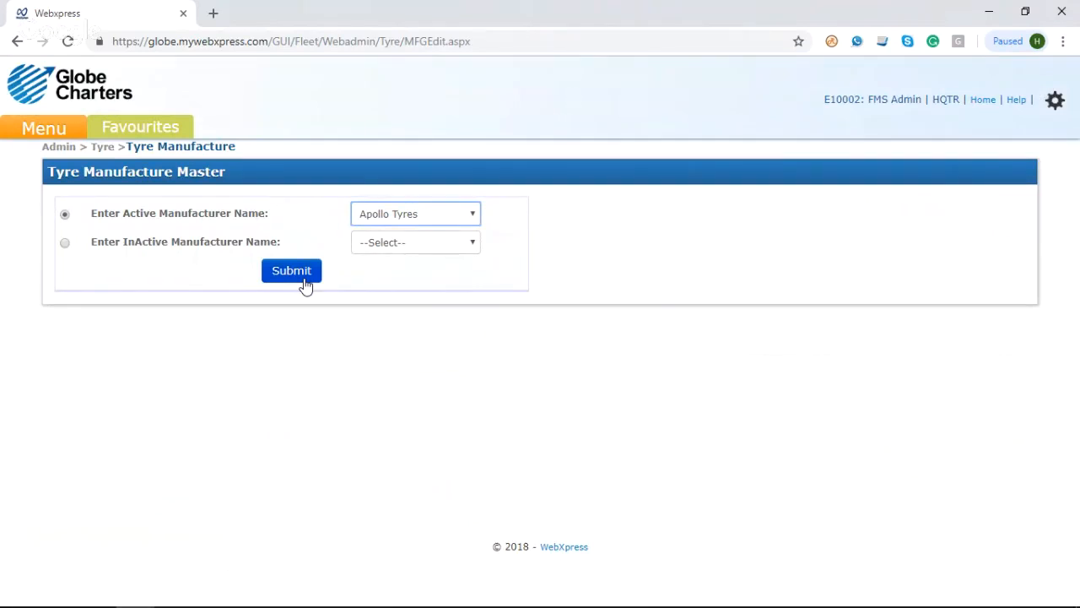
{"action": "left_click", "coordinate": [305, 280]}
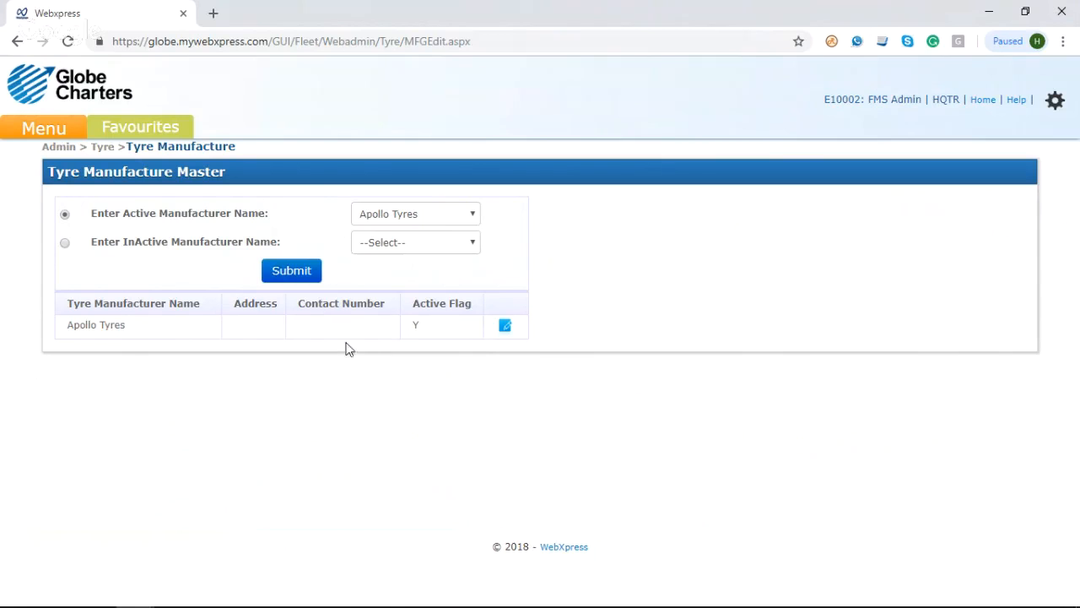
Step: Return to the Tyre Master list and open the edit search for Tyre Model
{"action": "left_click", "coordinate": [44, 142]}
{"action": "mouse_move", "coordinate": [111, 326]}
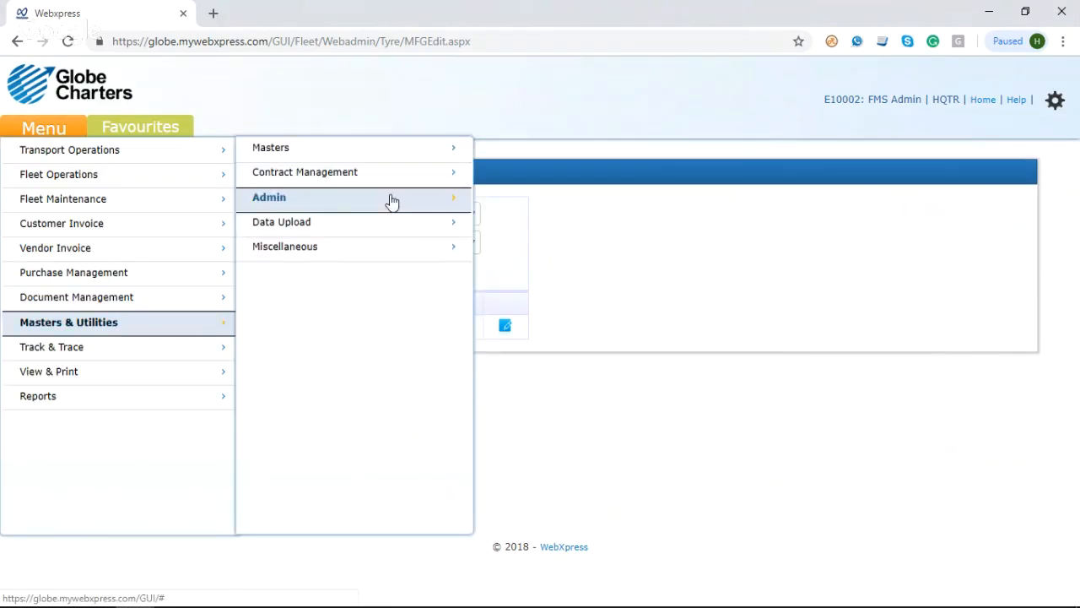
{"action": "mouse_move", "coordinate": [434, 149]}
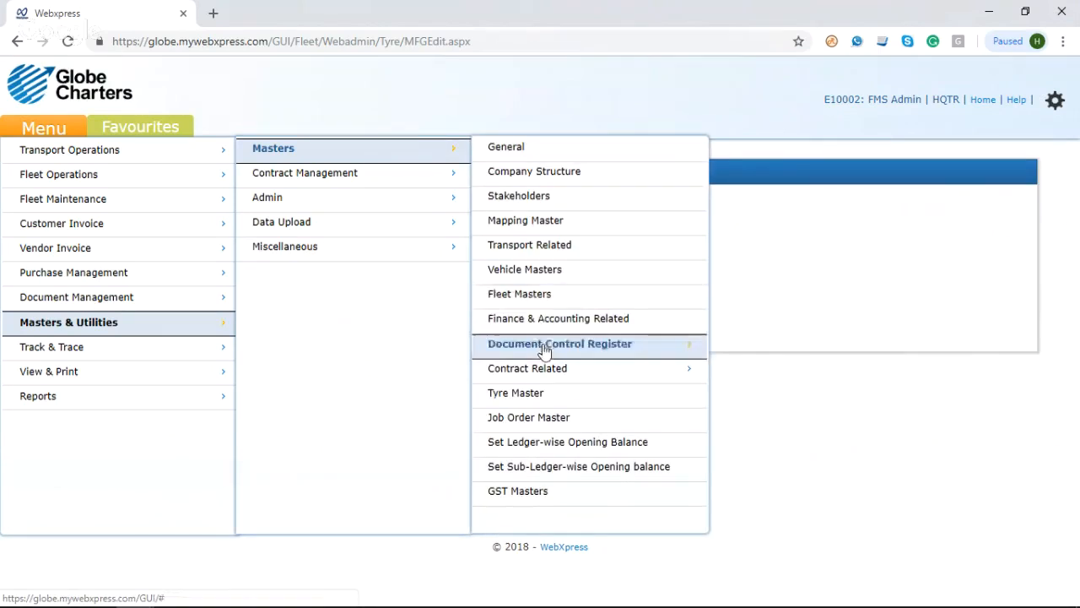
{"action": "left_click", "coordinate": [534, 402]}
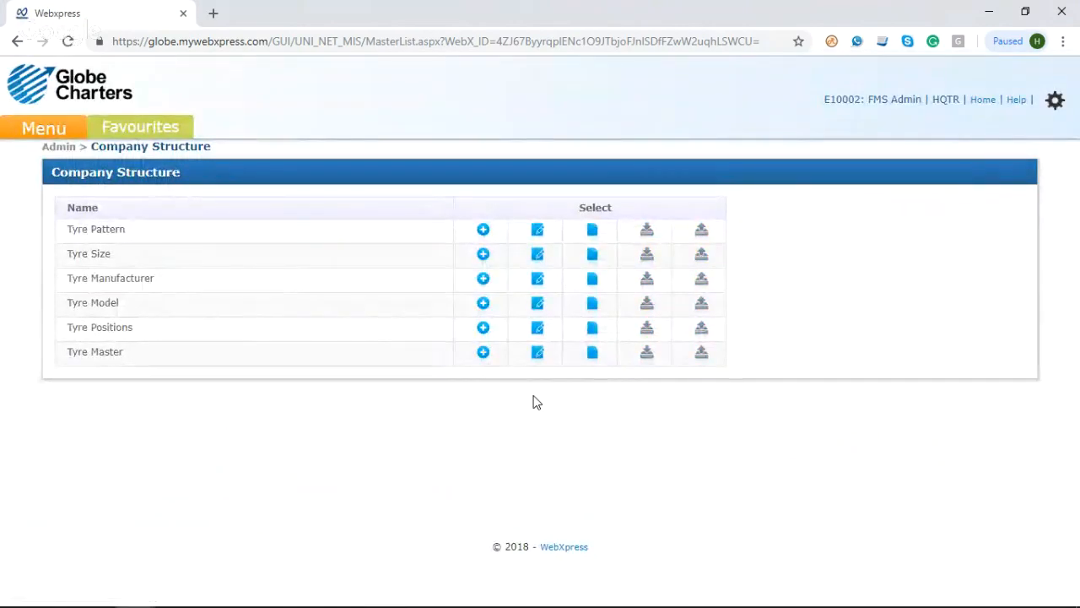
{"action": "left_click", "coordinate": [539, 311]}
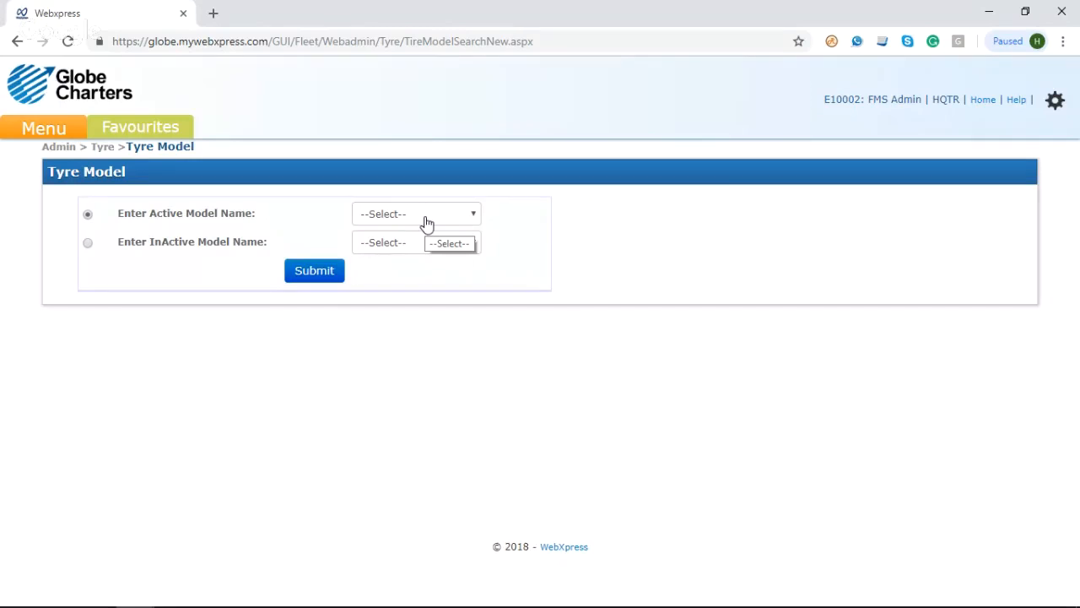
Step: Look up the active tyre model ST5
{"action": "left_click", "coordinate": [427, 215]}
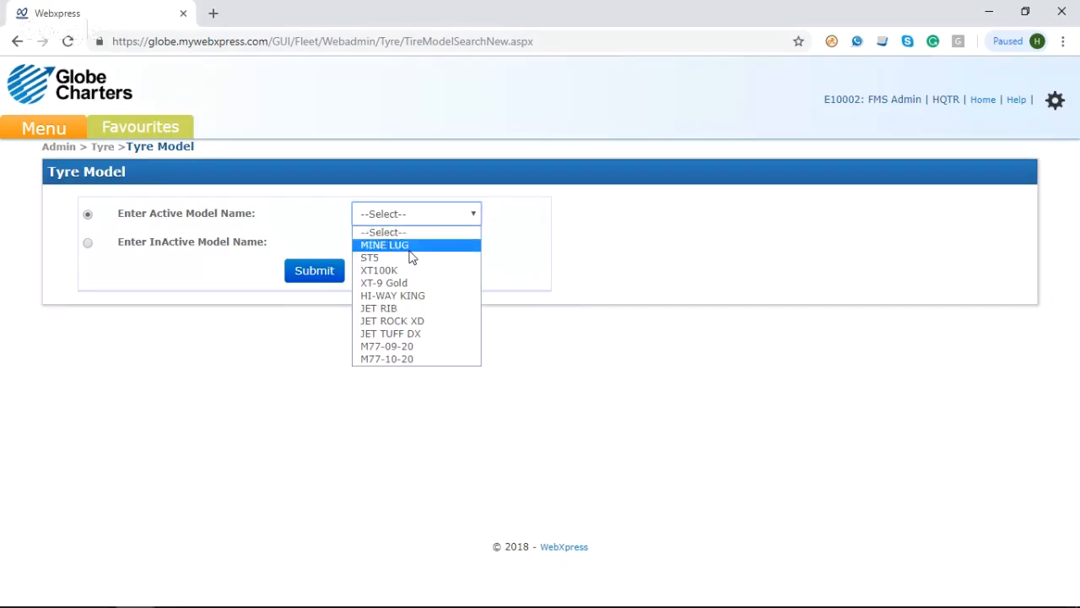
{"action": "left_click", "coordinate": [410, 254]}
{"action": "left_click", "coordinate": [314, 282]}
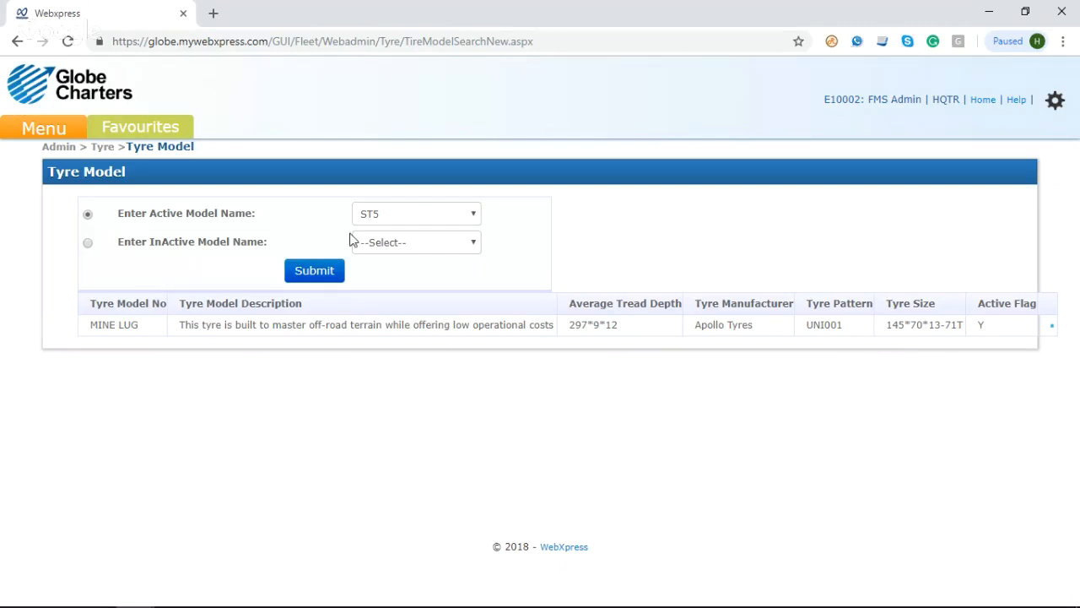
Step: Return to the Tyre Master list and open the edit search for Tyre Positions
{"action": "mouse_move", "coordinate": [84, 141]}
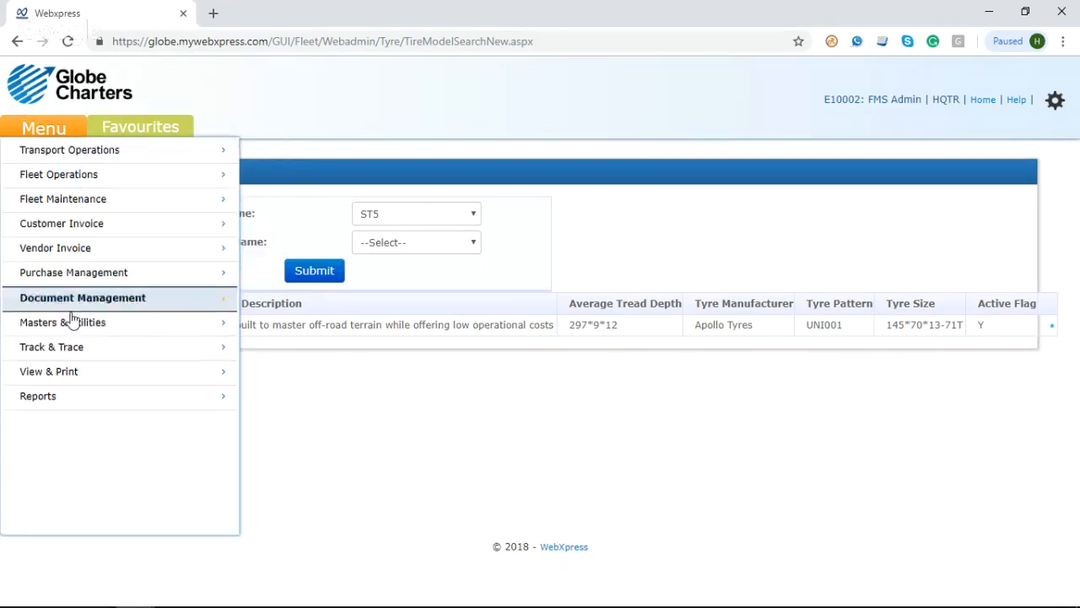
{"action": "mouse_move", "coordinate": [73, 323]}
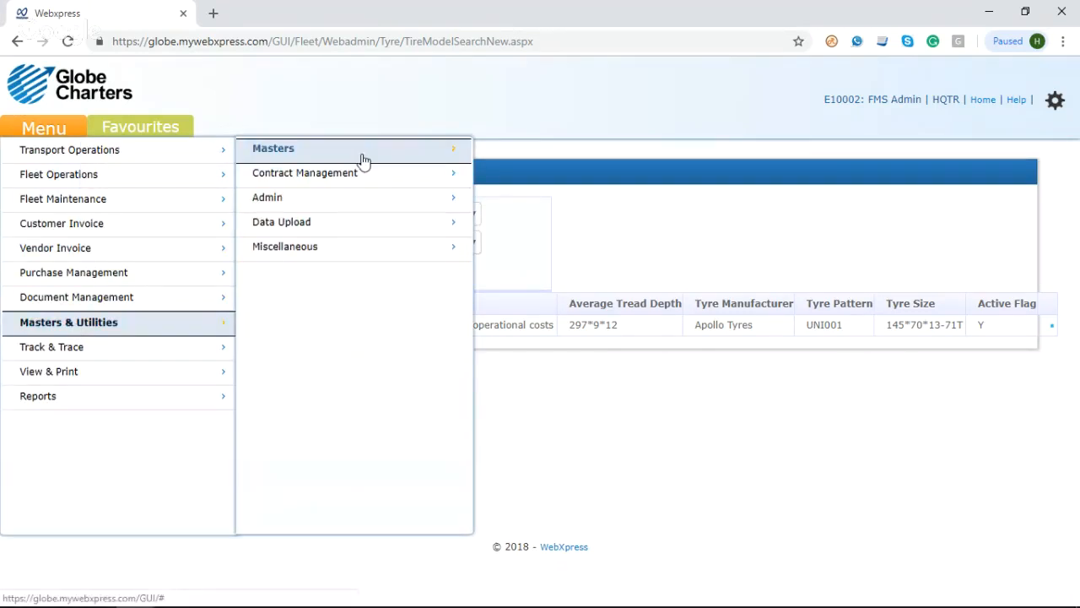
{"action": "mouse_move", "coordinate": [384, 152]}
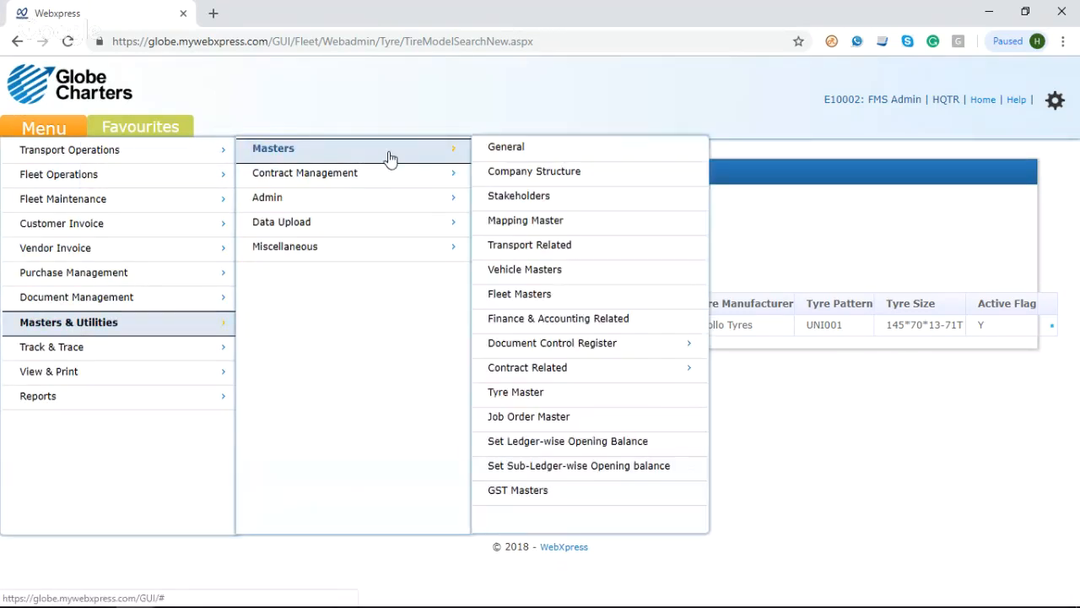
{"action": "left_click", "coordinate": [530, 397]}
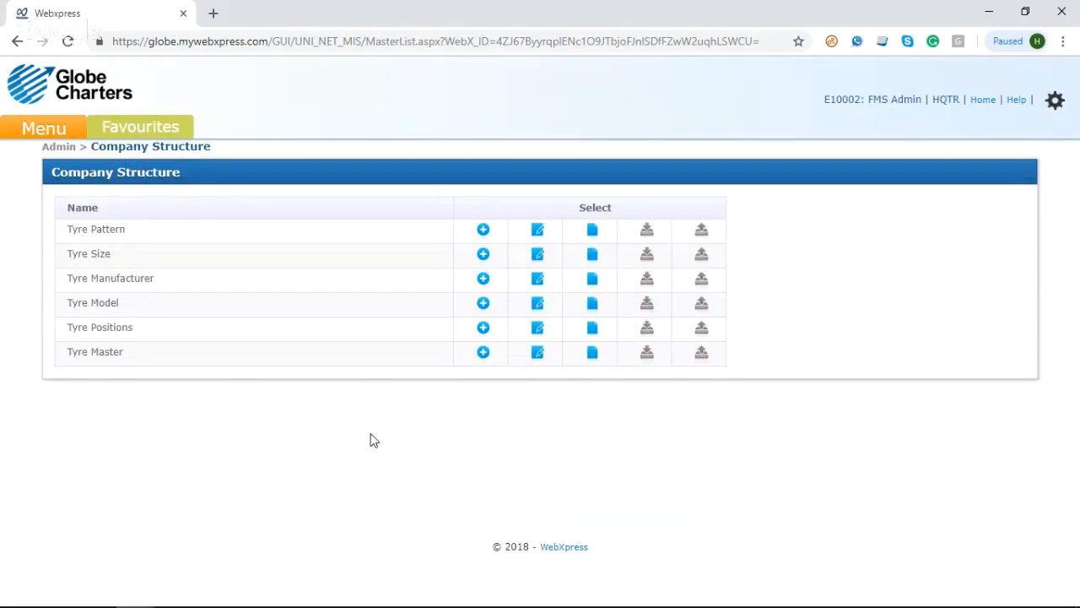
{"action": "left_click", "coordinate": [539, 330]}
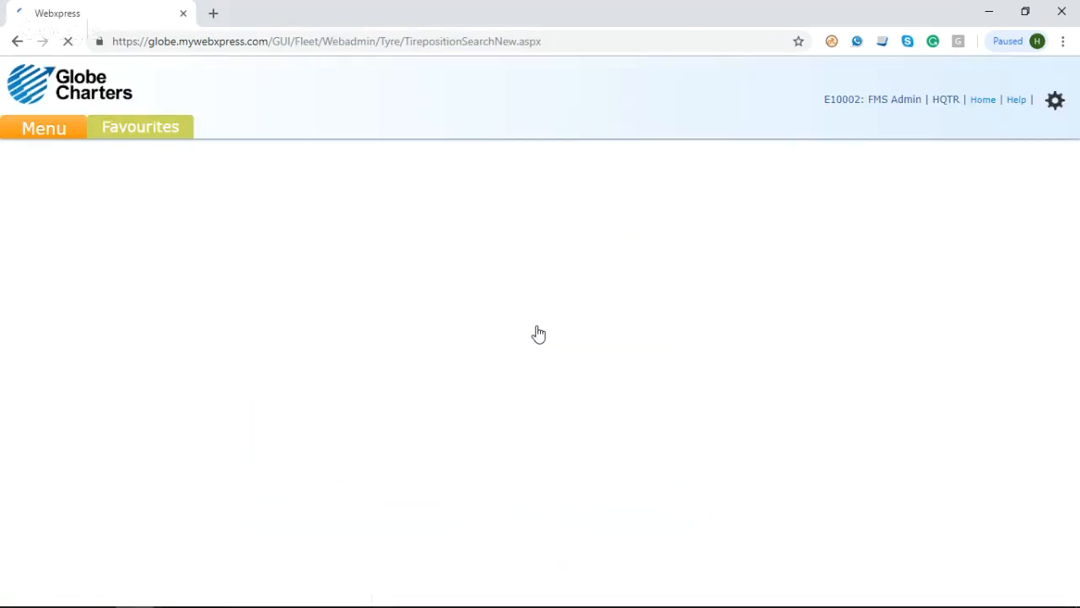
Step: Review the active tyre position types and select LO in the position search
{"action": "left_click", "coordinate": [405, 218]}
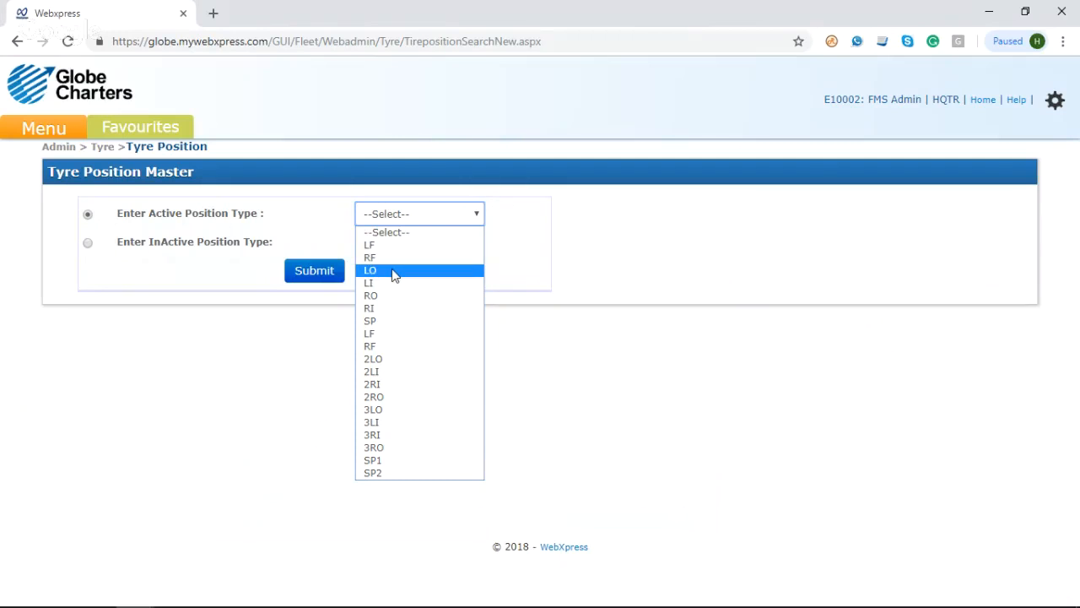
{"action": "left_click", "coordinate": [304, 306]}
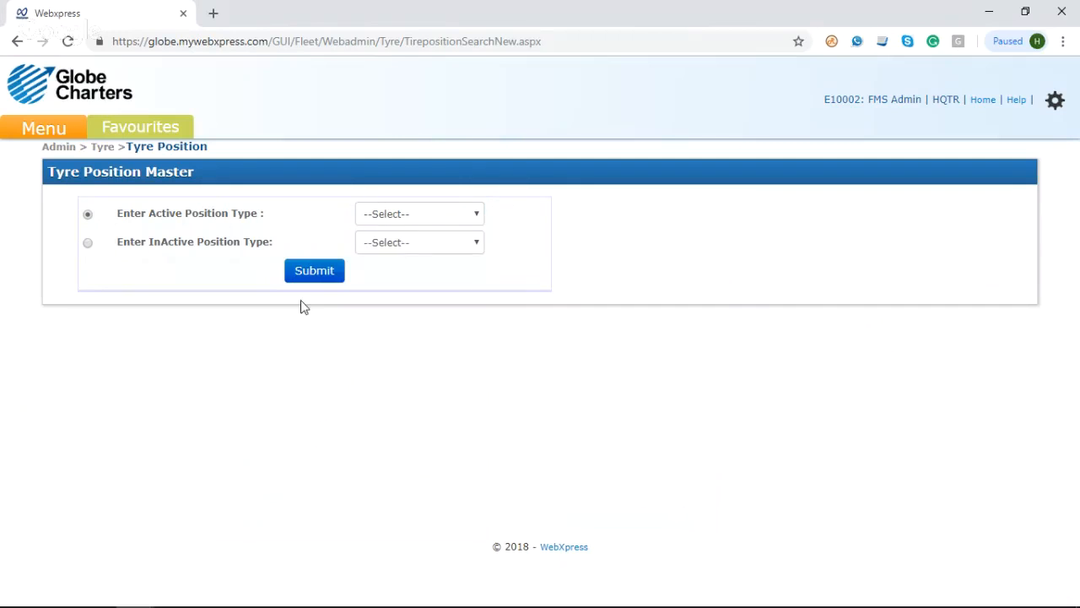
{"action": "left_click", "coordinate": [382, 223]}
{"action": "left_click", "coordinate": [386, 280]}
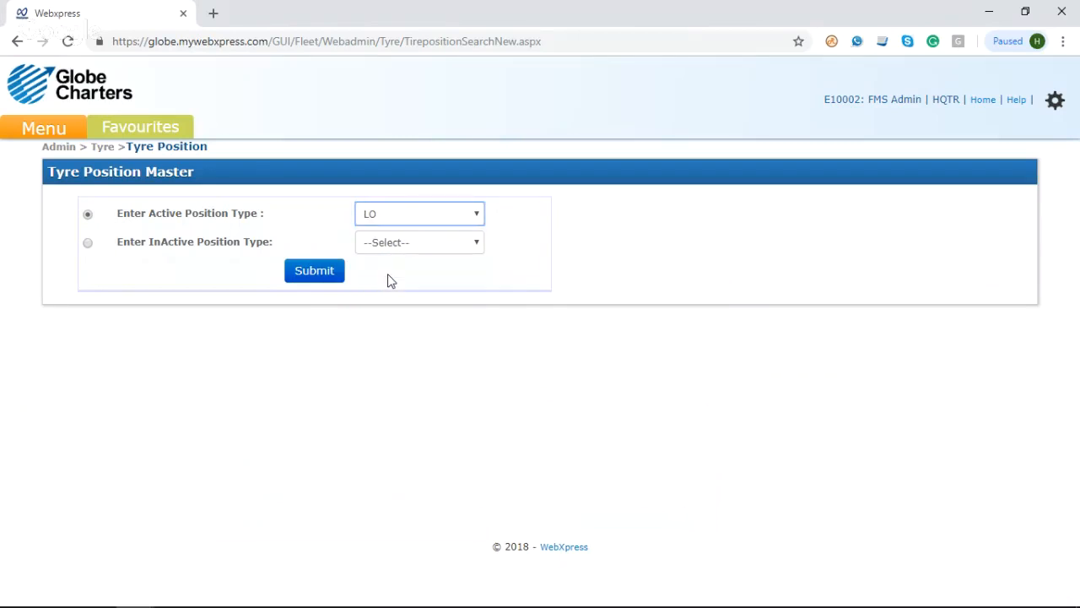
Step: Return to the Tyre Master list and open a new, blank Tyre Master entry form
{"action": "left_click", "coordinate": [51, 129]}
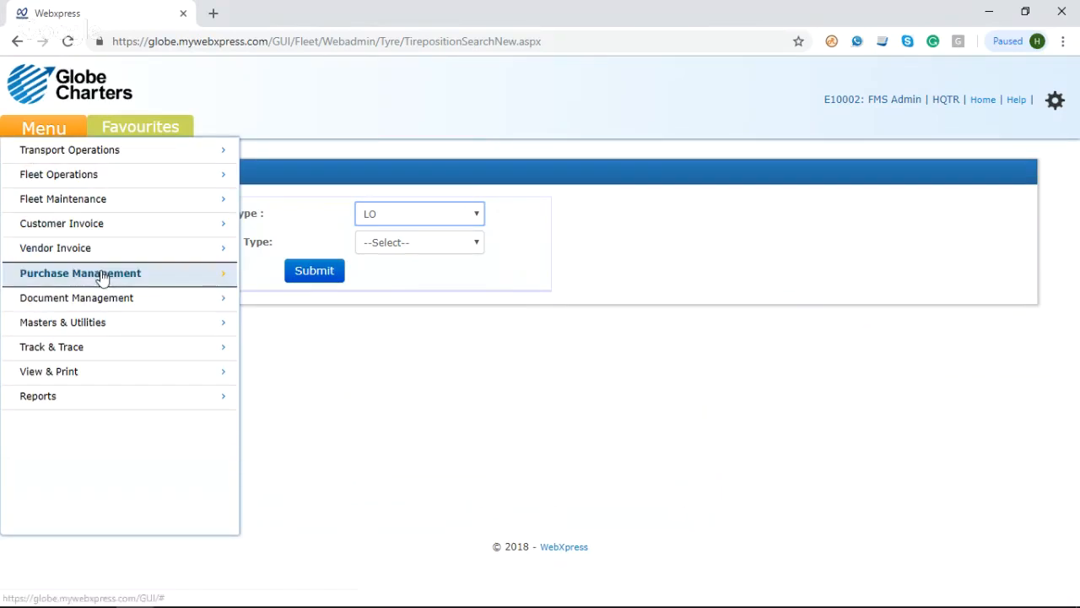
{"action": "mouse_move", "coordinate": [116, 322]}
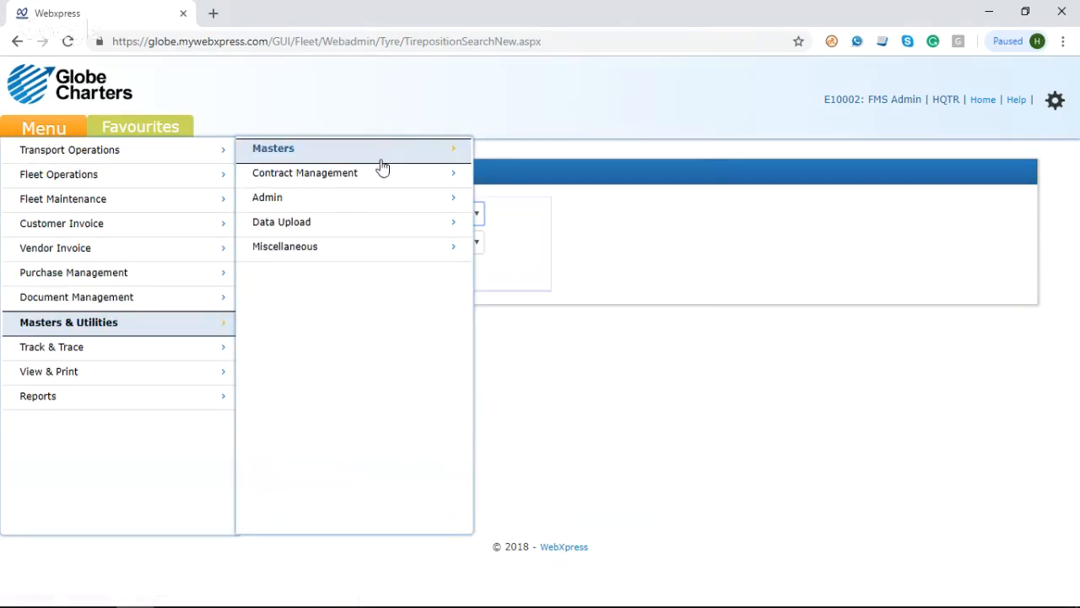
{"action": "mouse_move", "coordinate": [391, 160]}
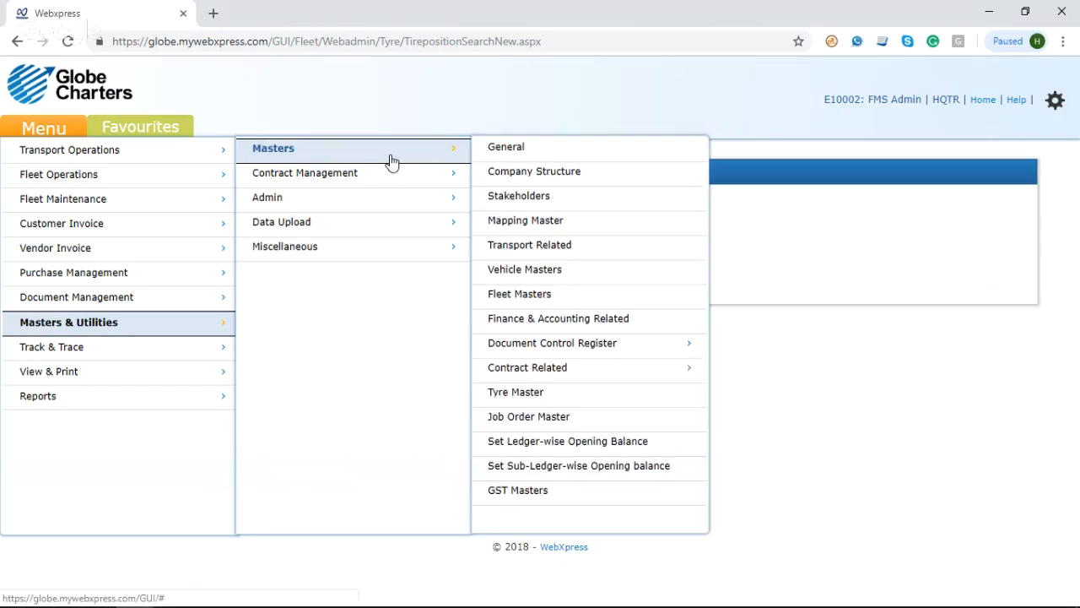
{"action": "left_click", "coordinate": [506, 395]}
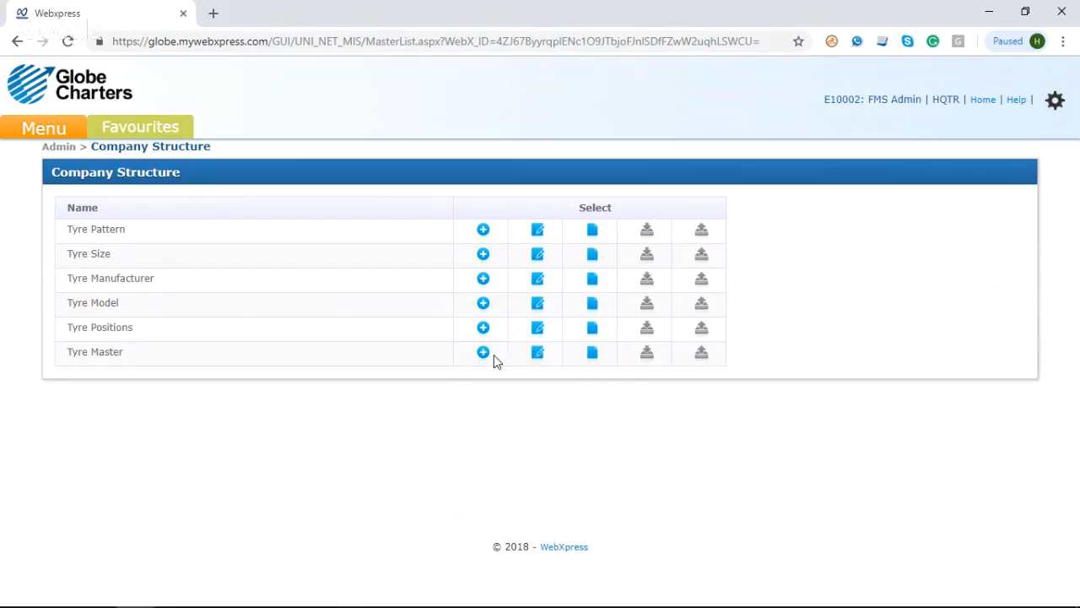
{"action": "left_click", "coordinate": [488, 358]}
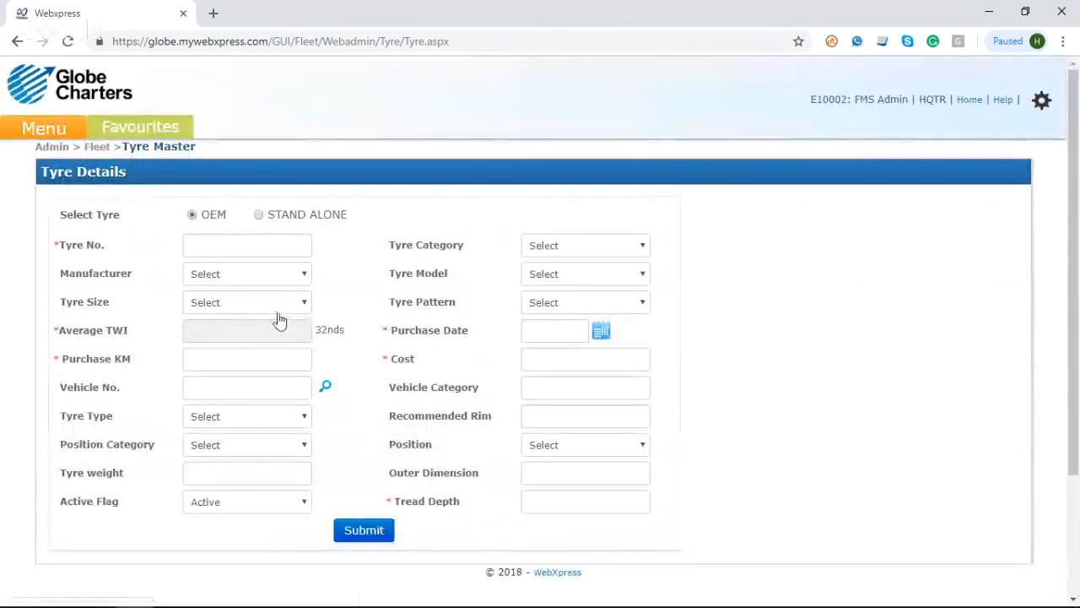
{"action": "left_click", "coordinate": [238, 246]}
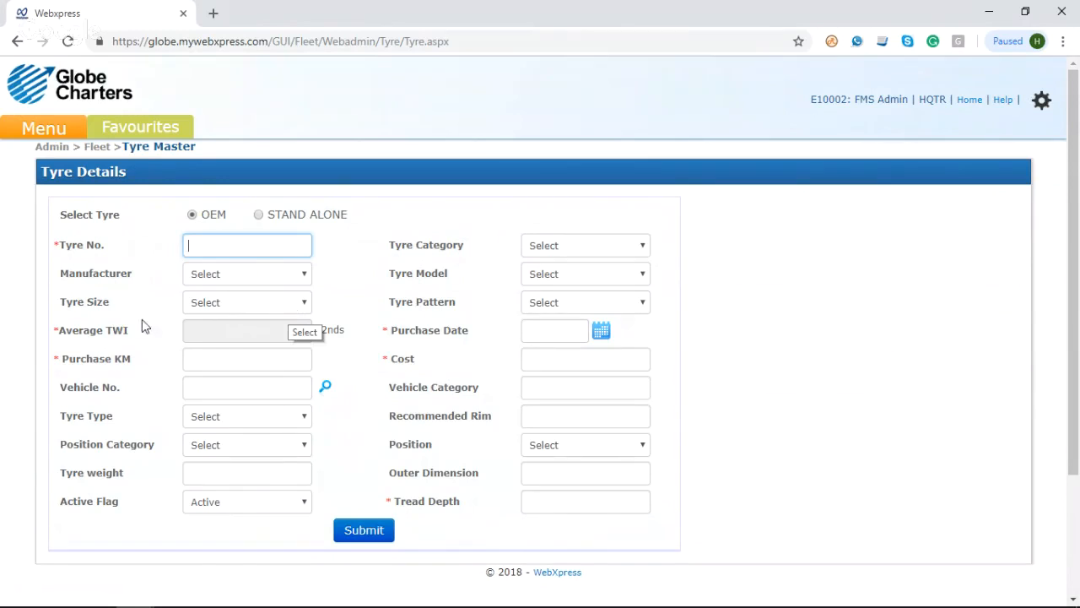
Step: Switch to the PowerPoint slide show and advance the Flow slide to the PO and GRN stage
{"action": "left_click", "coordinate": [43, 135]}
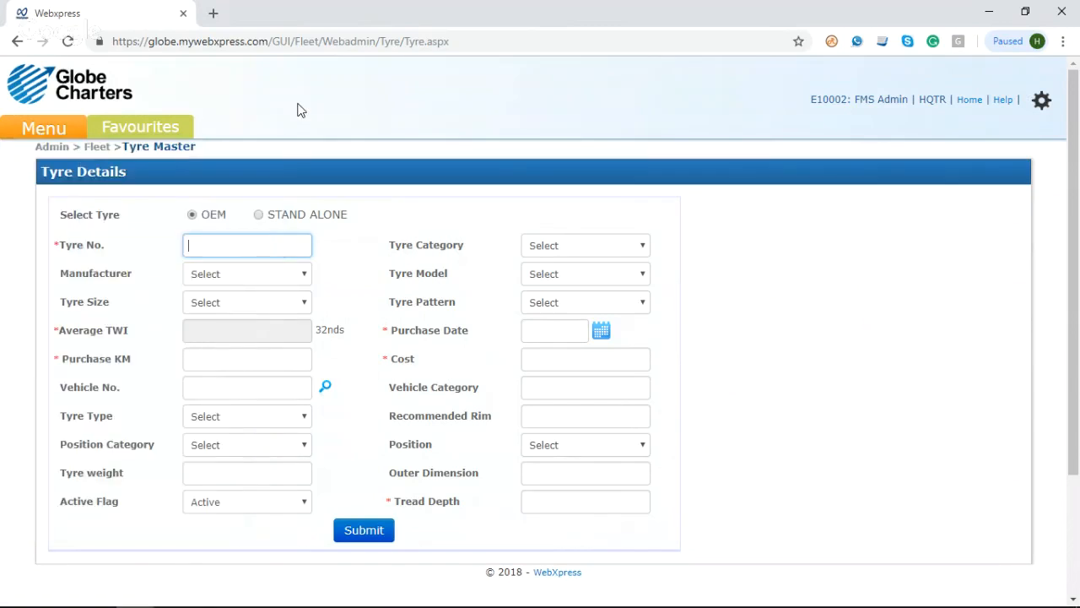
{"action": "key", "text": "alt+Tab"}
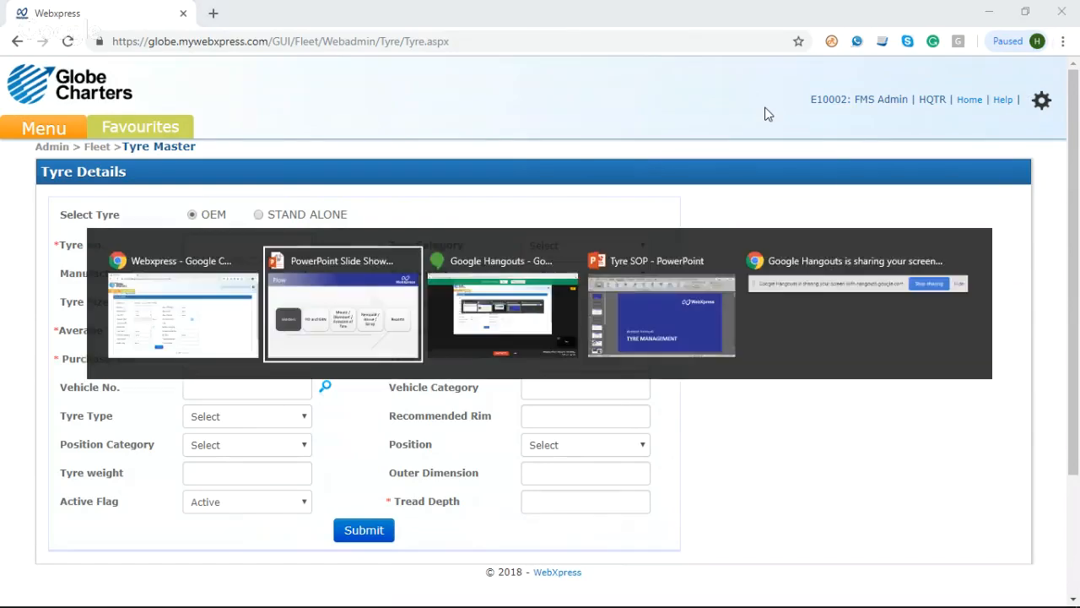
{"action": "left_click", "coordinate": [605, 255]}
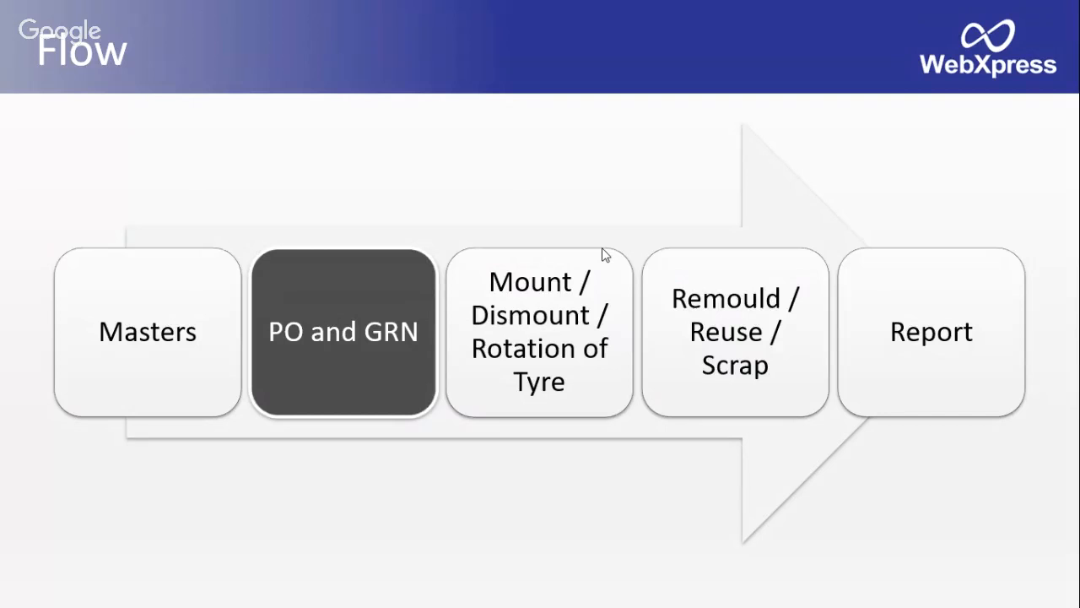
Step: Switch back to Webxpress in the browser and open the New Purchase Order criteria form under purchase management
{"action": "key", "text": "alt+Tab"}
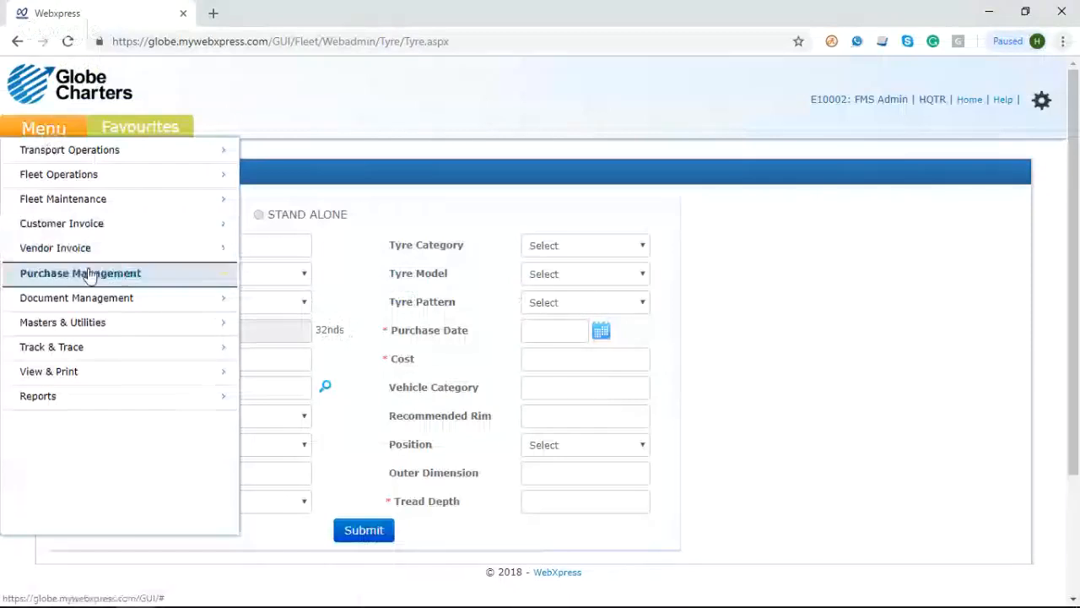
{"action": "mouse_move", "coordinate": [87, 273]}
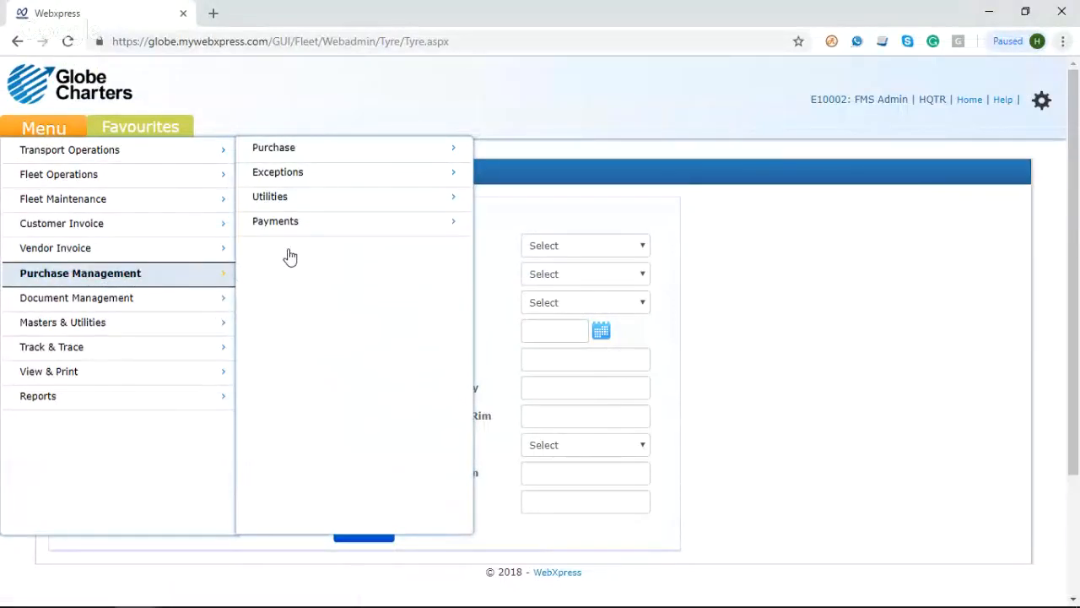
{"action": "mouse_move", "coordinate": [384, 157]}
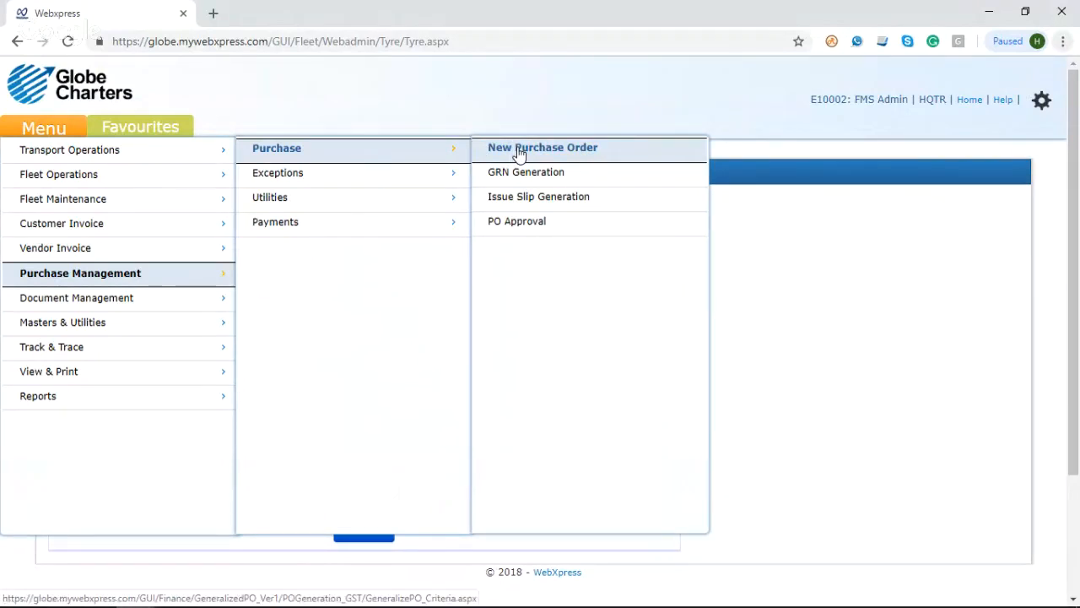
{"action": "left_click", "coordinate": [519, 152]}
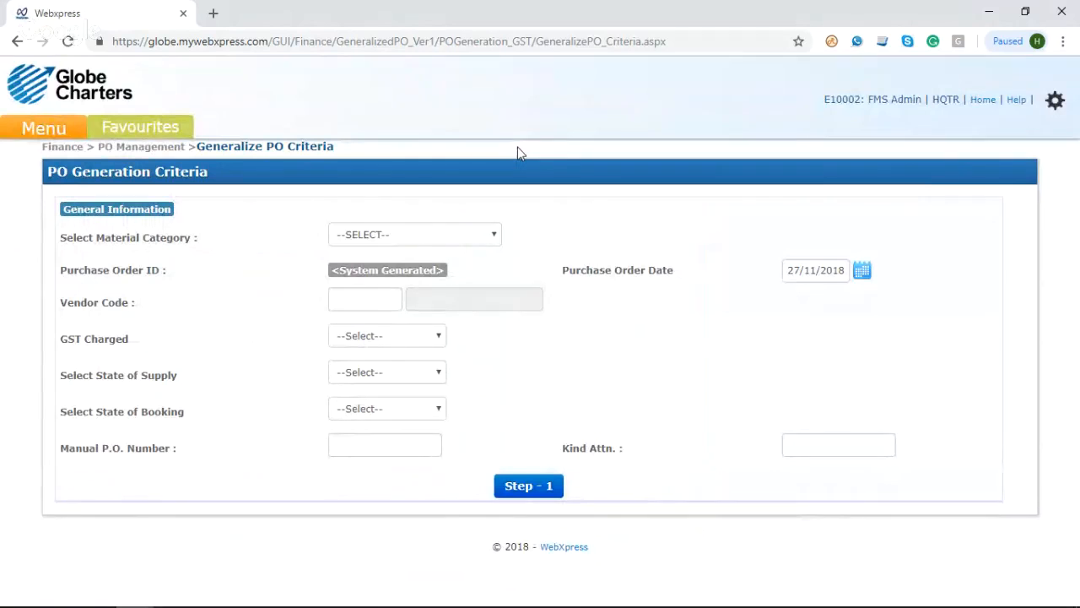
Step: Set the purchase order's material category to Tyre and choose AAYAN TYRES as the vendor
{"action": "left_click", "coordinate": [471, 238]}
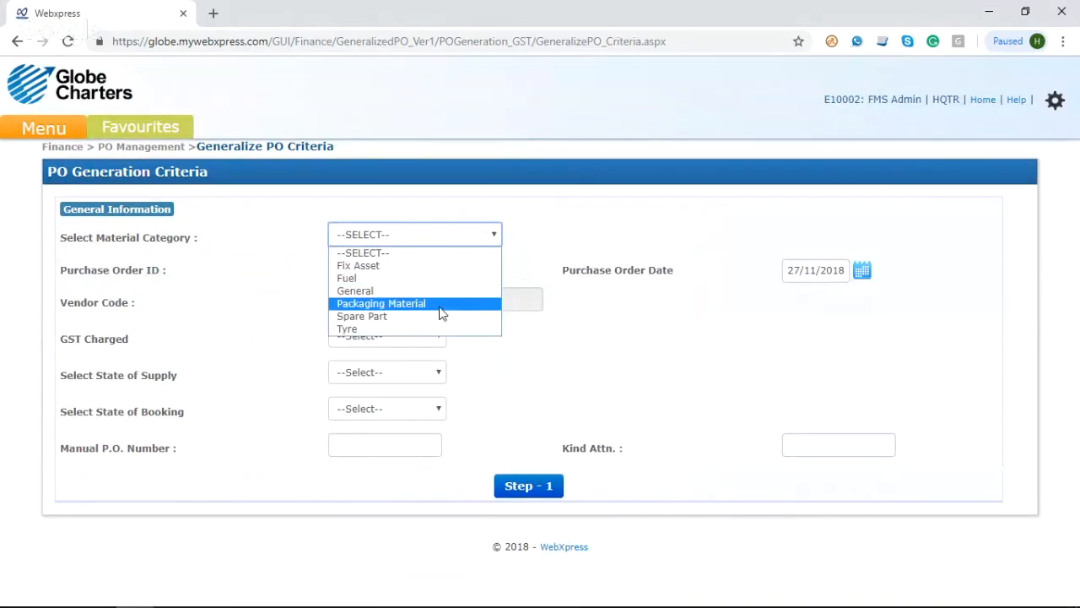
{"action": "left_click", "coordinate": [438, 329]}
{"action": "left_click", "coordinate": [434, 336]}
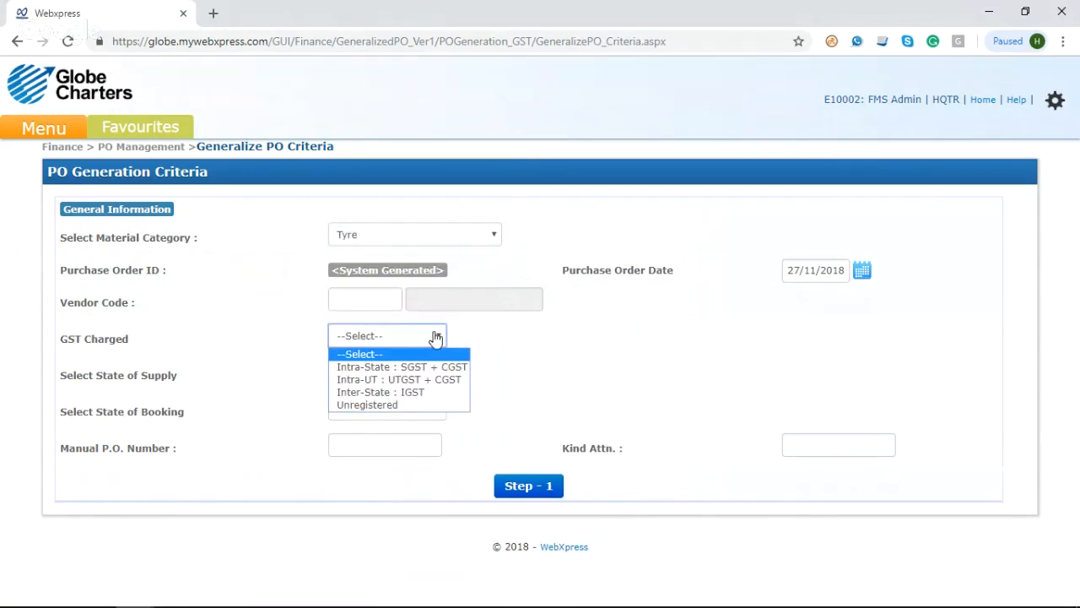
{"action": "left_click", "coordinate": [531, 330]}
{"action": "left_click", "coordinate": [366, 299]}
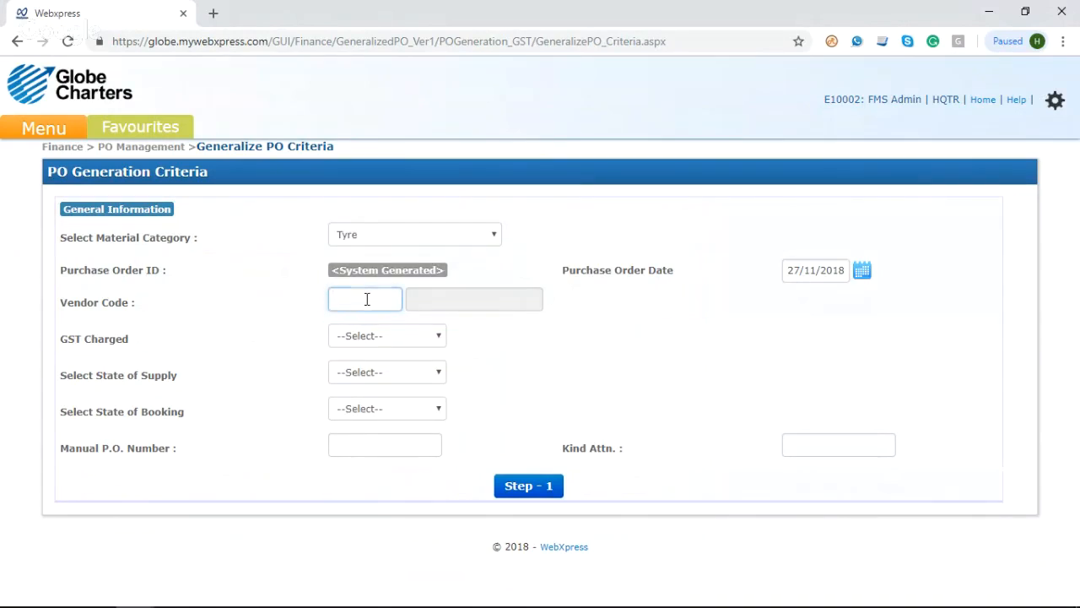
{"action": "type", "text": "a%%"}
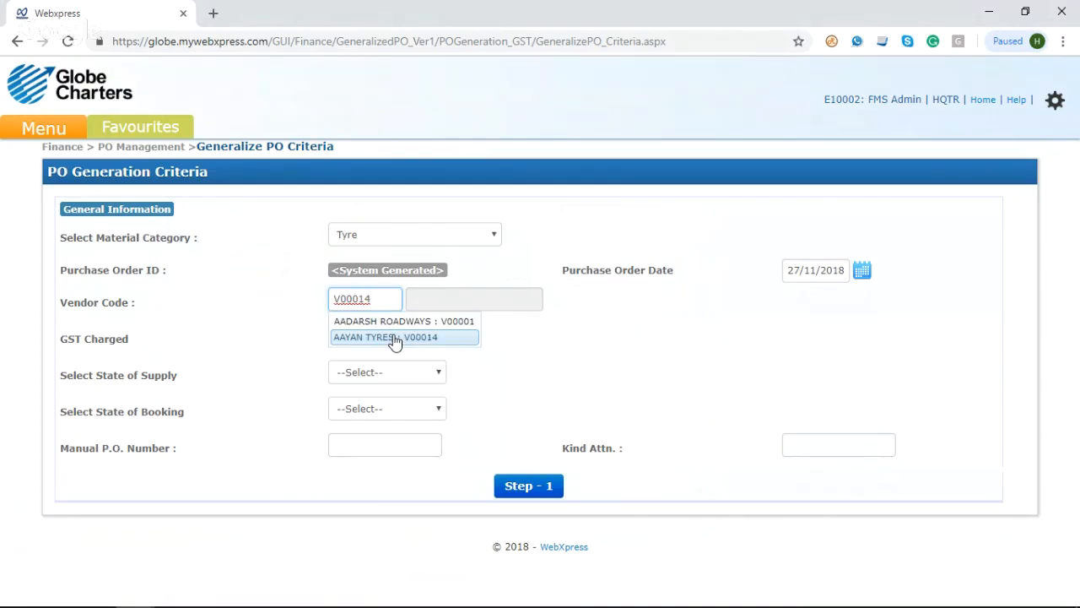
{"action": "left_click", "coordinate": [394, 339]}
{"action": "left_click", "coordinate": [480, 321]}
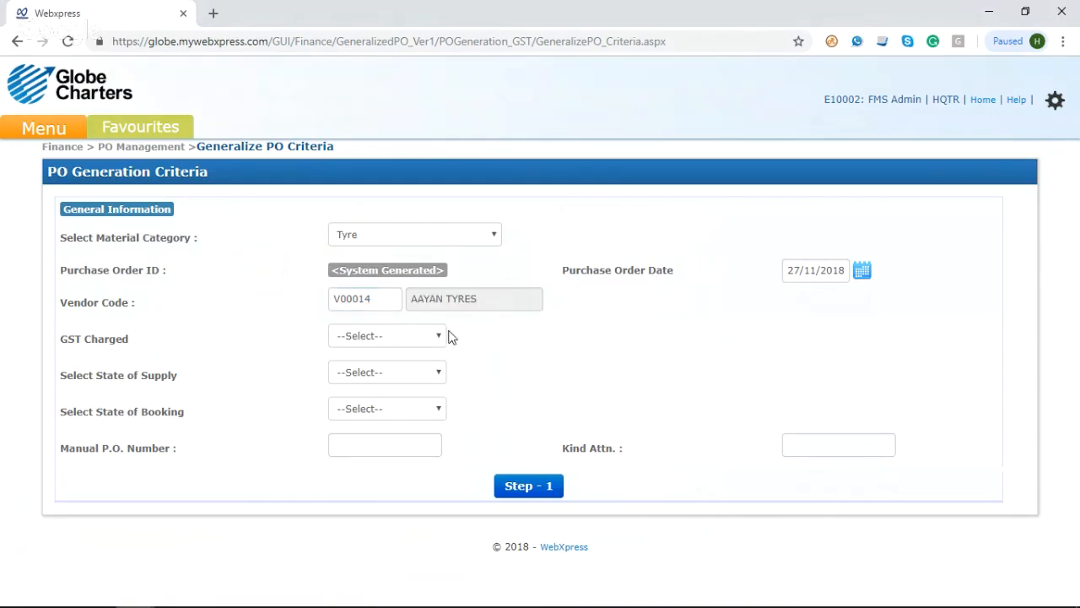
Step: Set GST Charged to Unregistered, the state of supply to Delhi and the state of booking to Maharashtra
{"action": "left_click", "coordinate": [418, 337]}
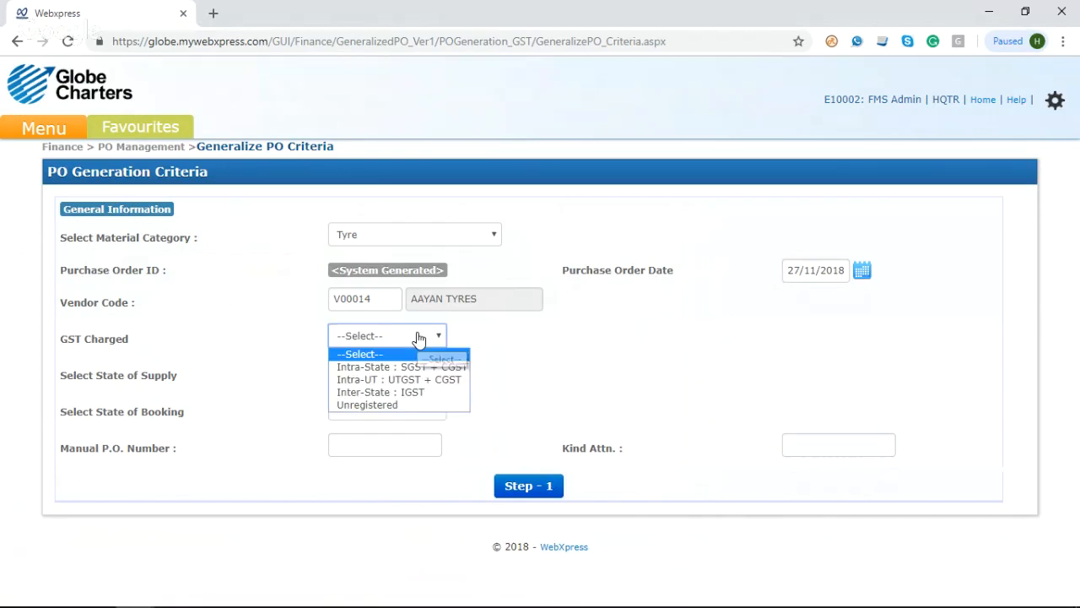
{"action": "left_click", "coordinate": [403, 406]}
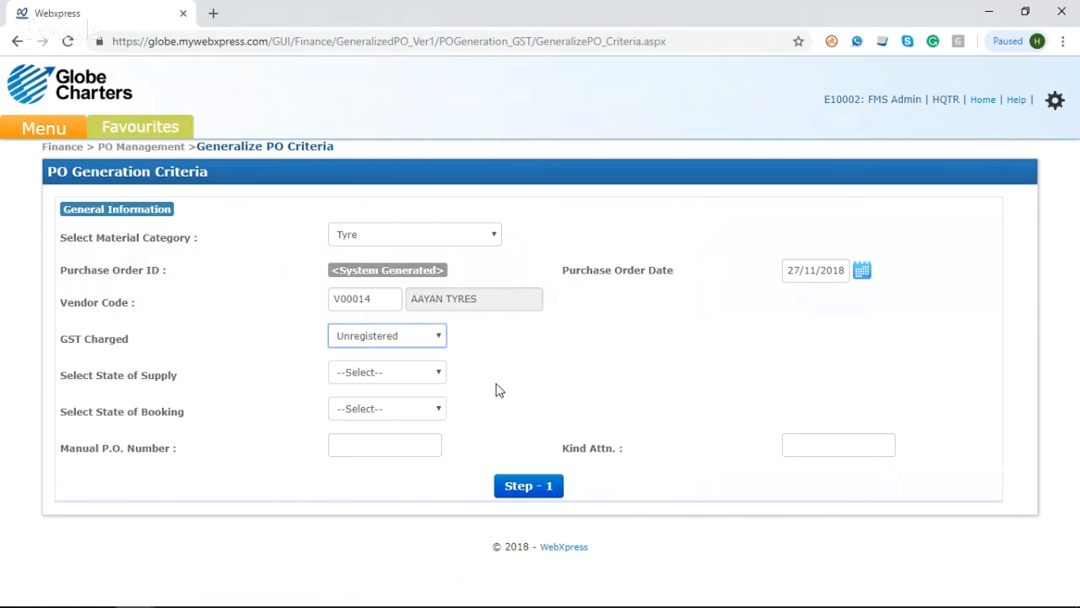
{"action": "left_click", "coordinate": [386, 380]}
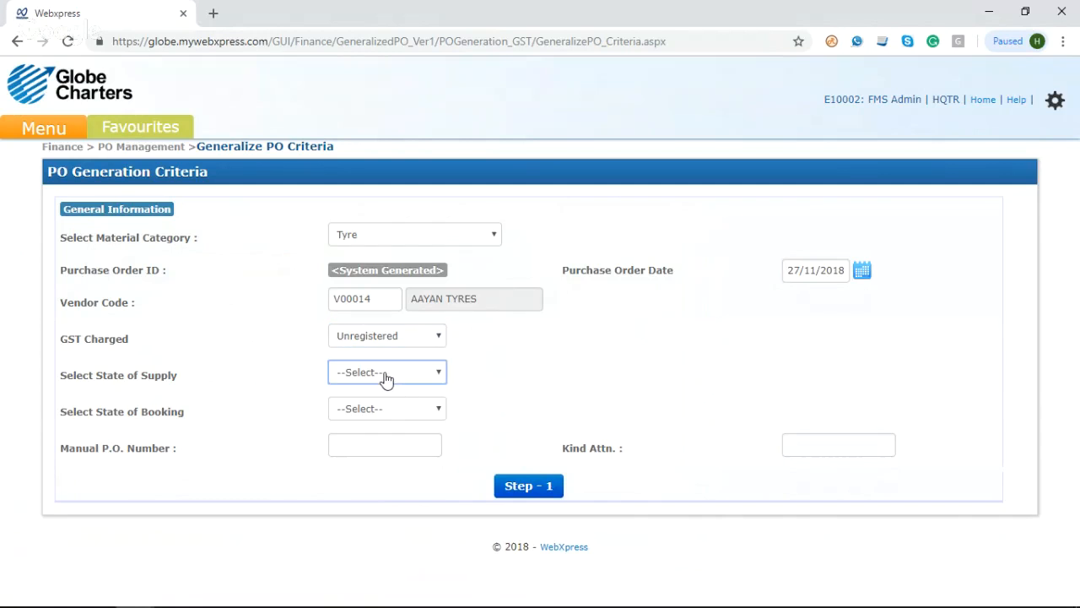
{"action": "left_click", "coordinate": [386, 378]}
{"action": "left_click", "coordinate": [358, 127]}
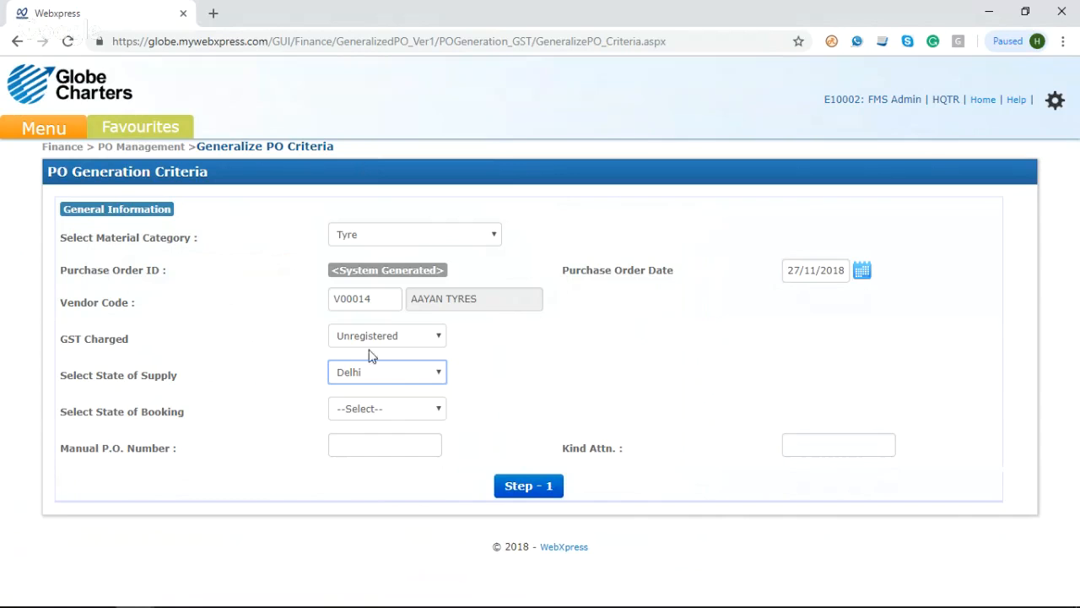
{"action": "left_click", "coordinate": [374, 413]}
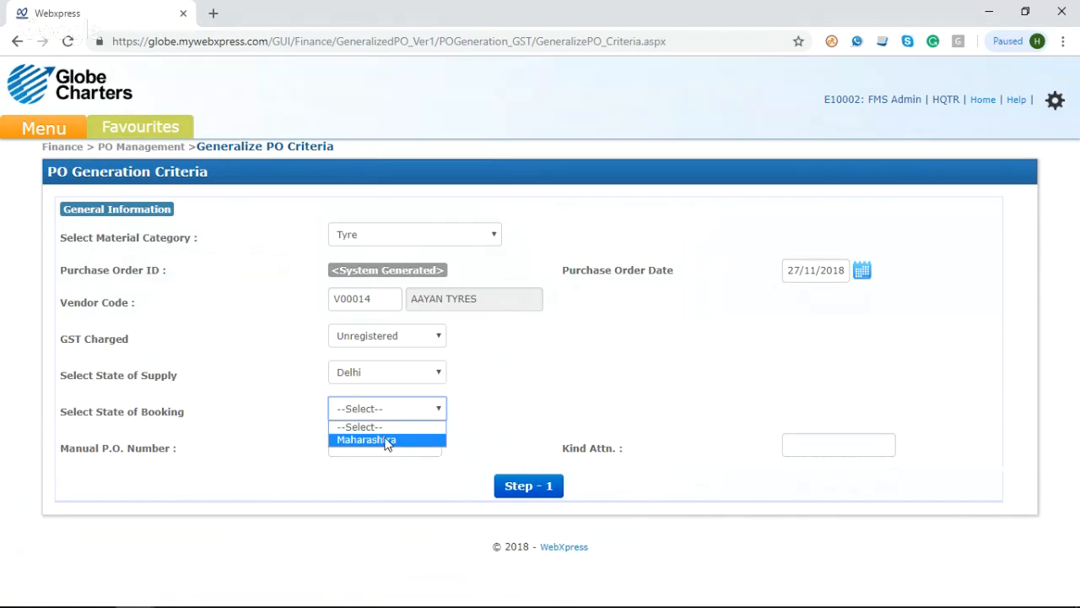
{"action": "left_click", "coordinate": [386, 440]}
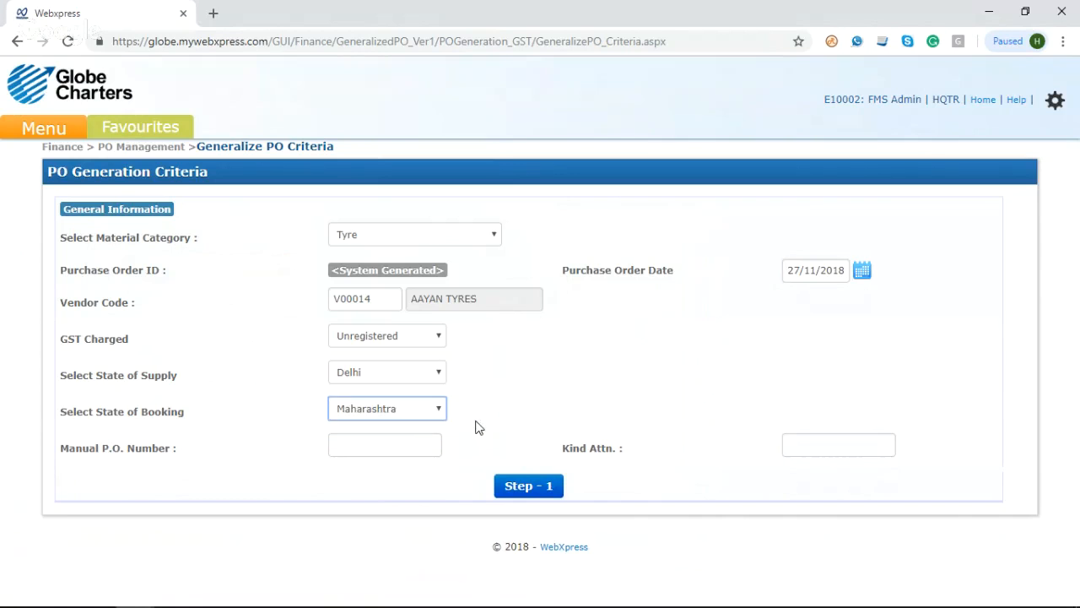
Step: Leave the manual P.O. number and Kind Attn. blank and submit the criteria to reach the tyre item rows
{"action": "left_click", "coordinate": [342, 443]}
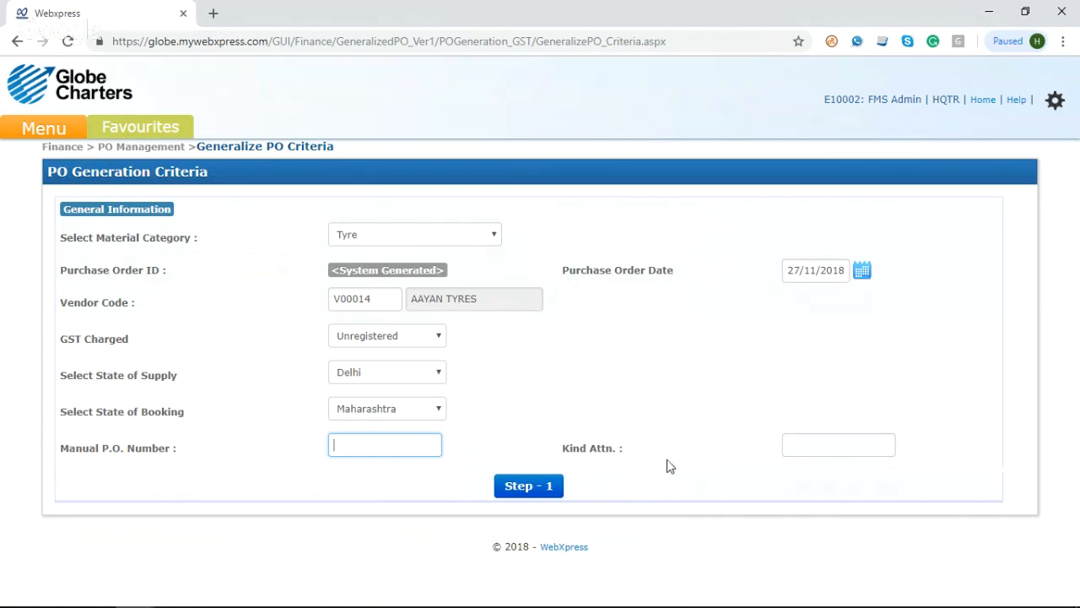
{"action": "left_click", "coordinate": [808, 455]}
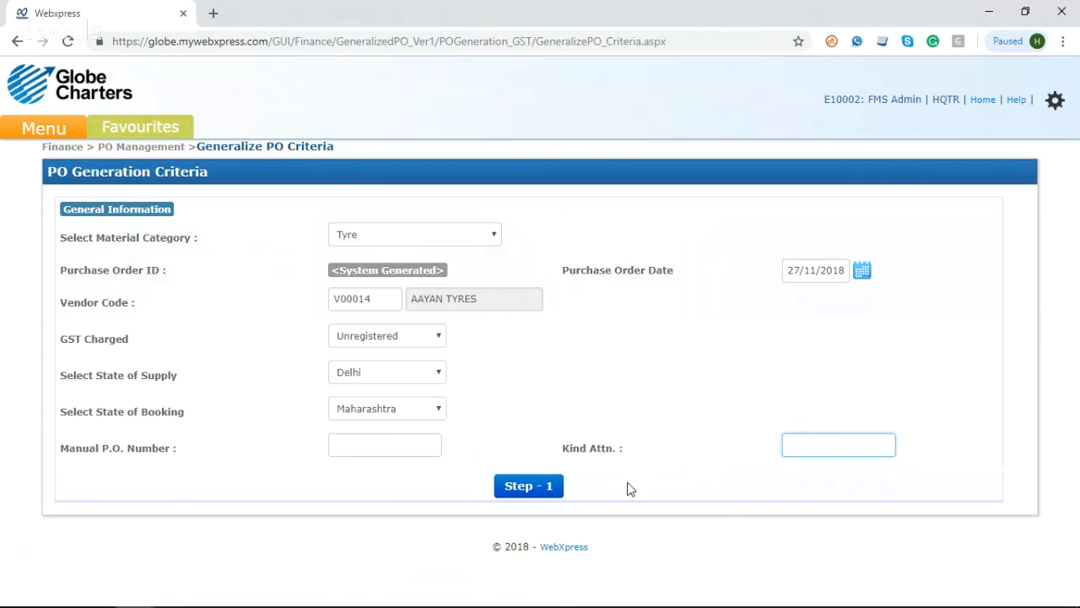
{"action": "left_click", "coordinate": [547, 491]}
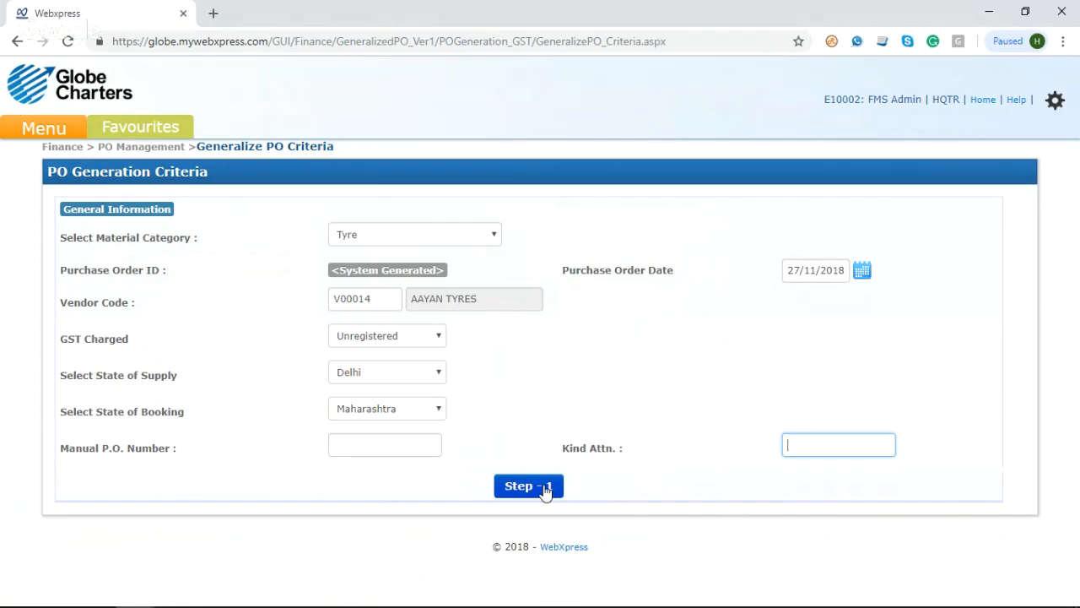
{"action": "left_click", "coordinate": [547, 491]}
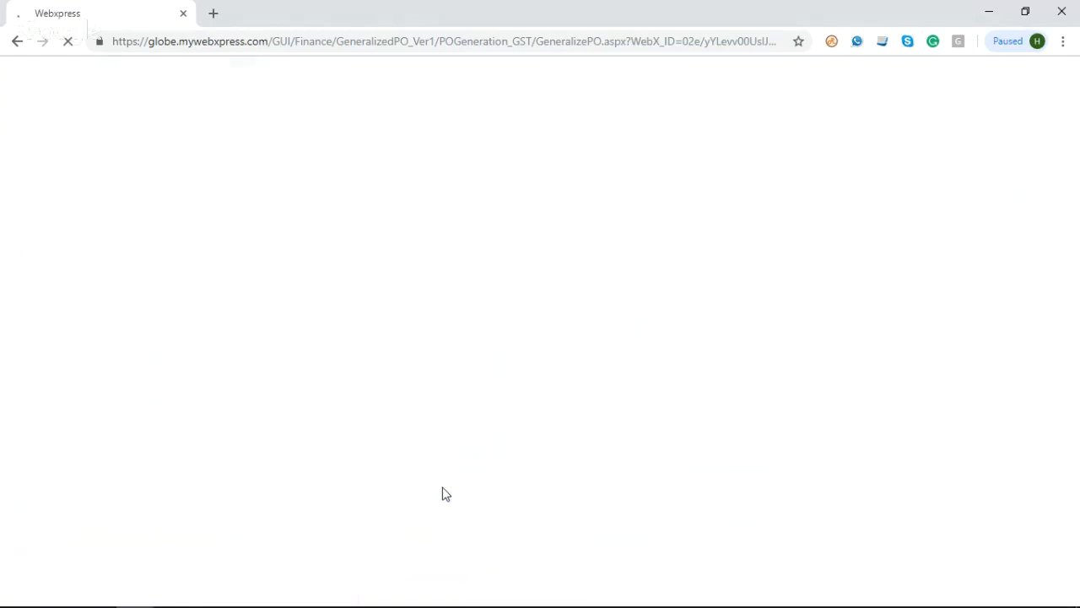
{"action": "scroll", "coordinate": [329, 464], "scroll_direction": "down", "scroll_amount": 2}
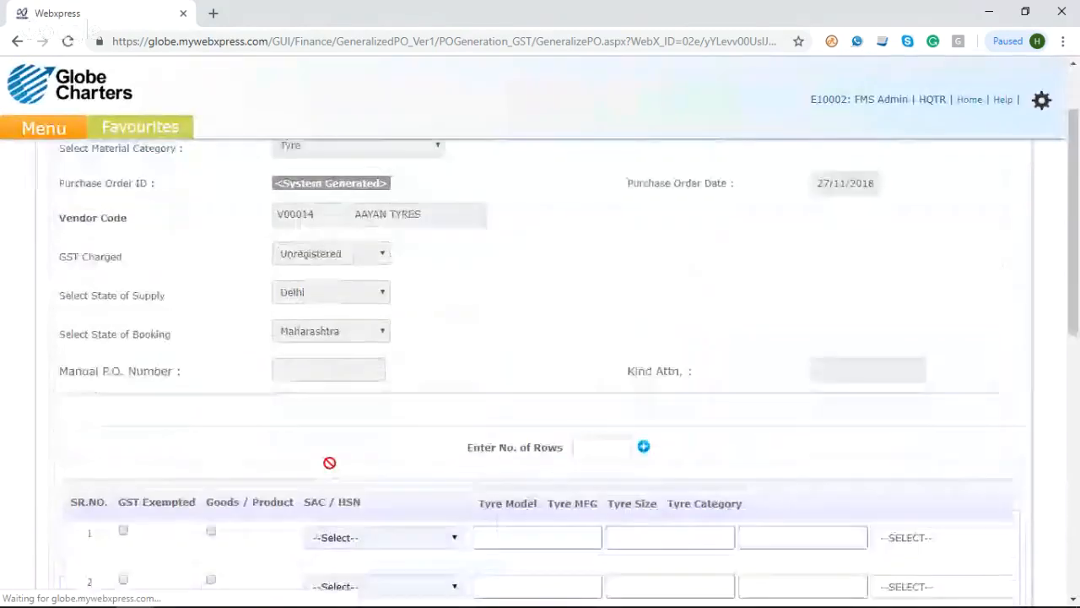
Step: Mark the first item row as Goods / Product and set its SAC / HSN to 40112010 - New tyre of Rubbers - Radial
{"action": "scroll", "coordinate": [164, 502], "scroll_direction": "down", "scroll_amount": 2}
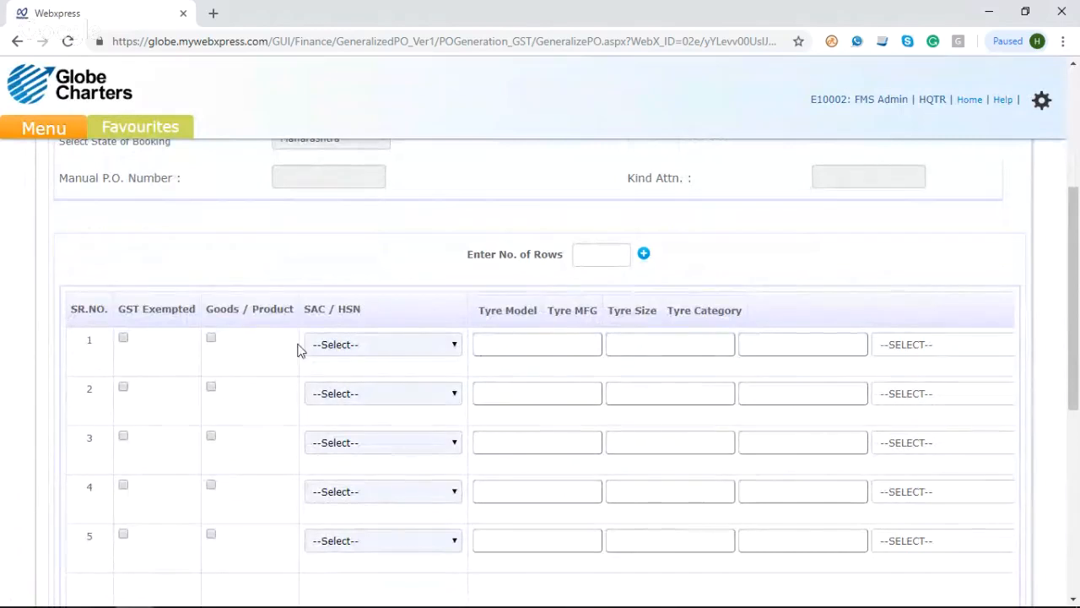
{"action": "left_click", "coordinate": [211, 338]}
{"action": "left_click", "coordinate": [339, 346]}
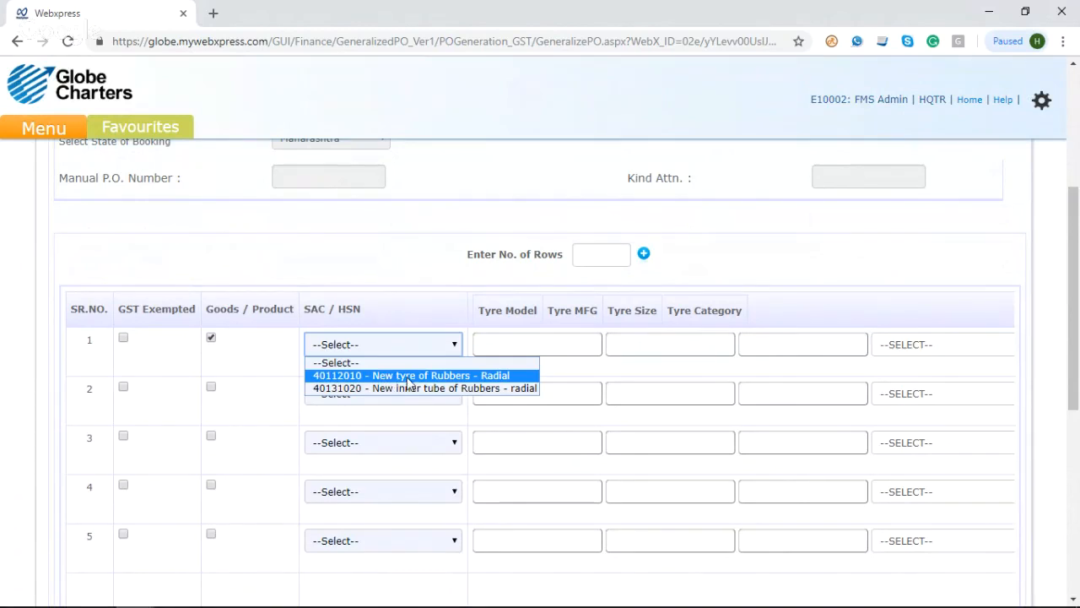
{"action": "left_click", "coordinate": [410, 377]}
Step: Set the first row's tyre model to M77-09-20 and its tyre manufacturer to MRF Tyres Ltd
{"action": "left_click", "coordinate": [514, 346]}
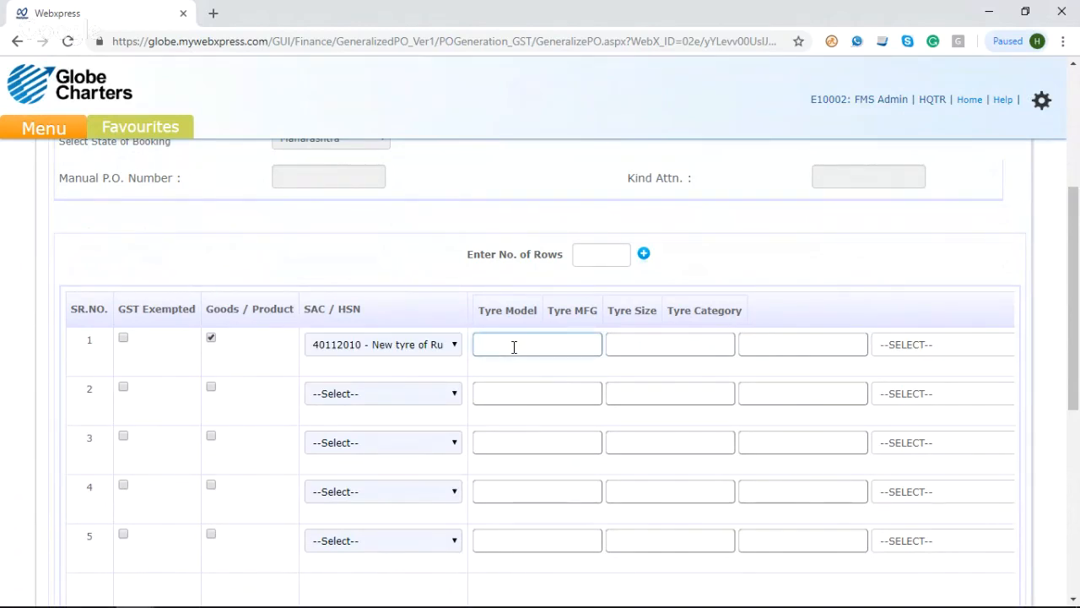
{"action": "type", "text": "%%%"}
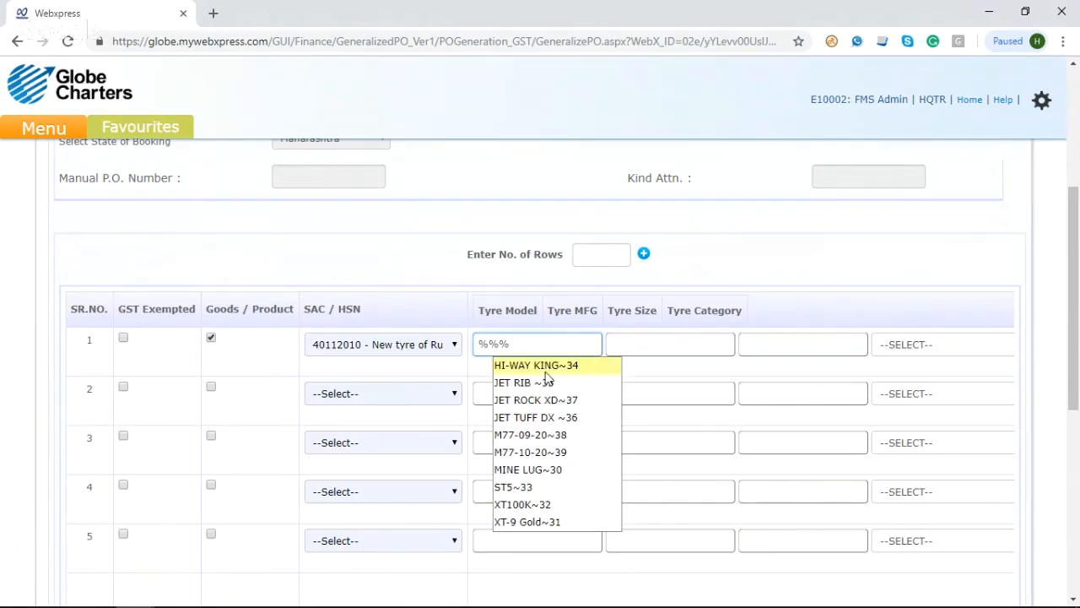
{"action": "left_click", "coordinate": [538, 434]}
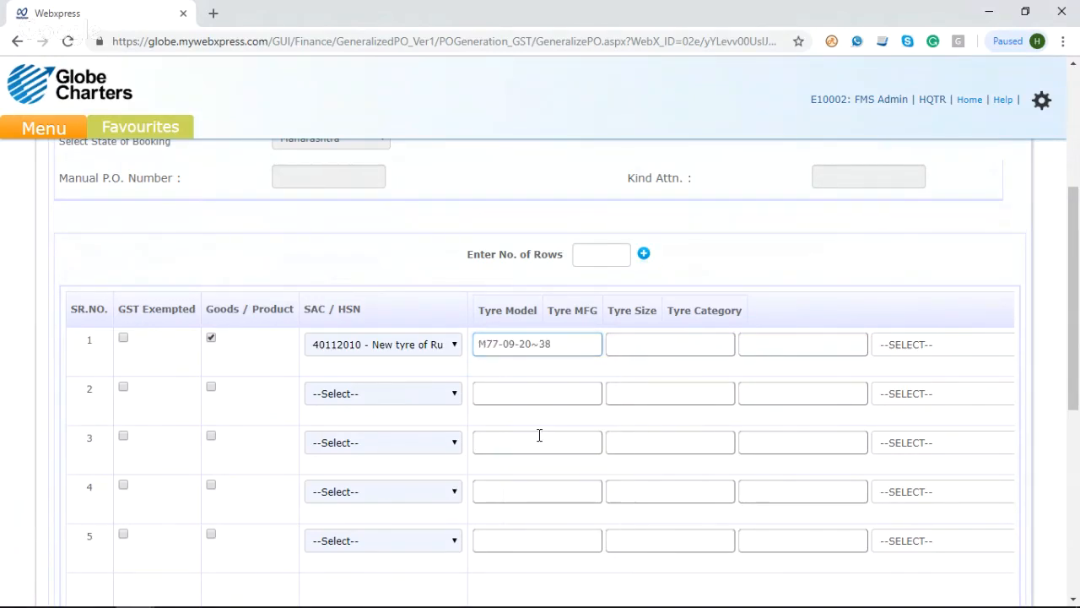
{"action": "left_click", "coordinate": [630, 345]}
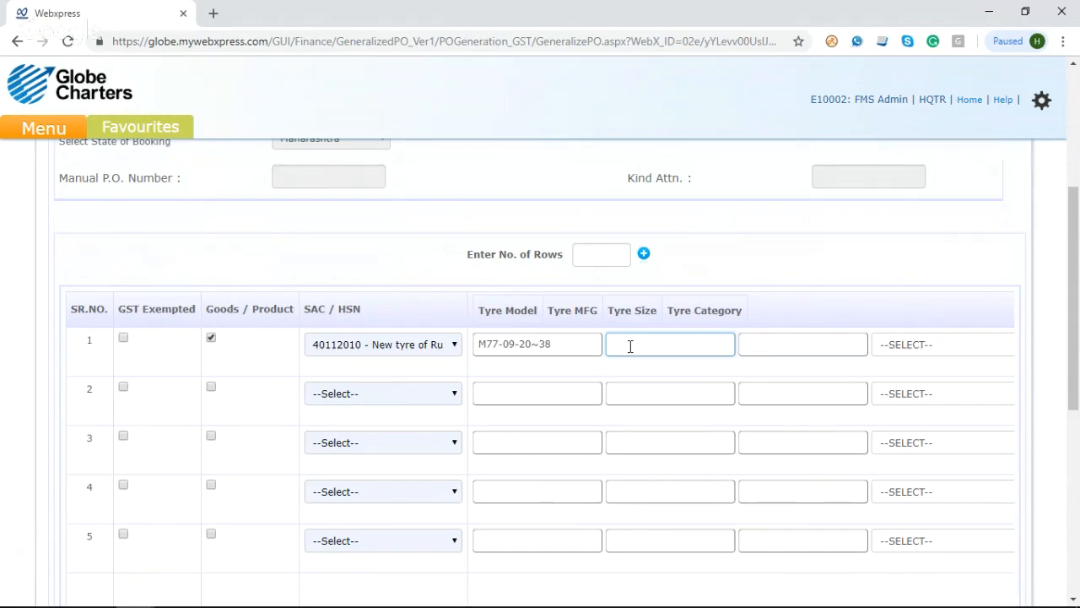
{"action": "type", "text": "%%%%%"}
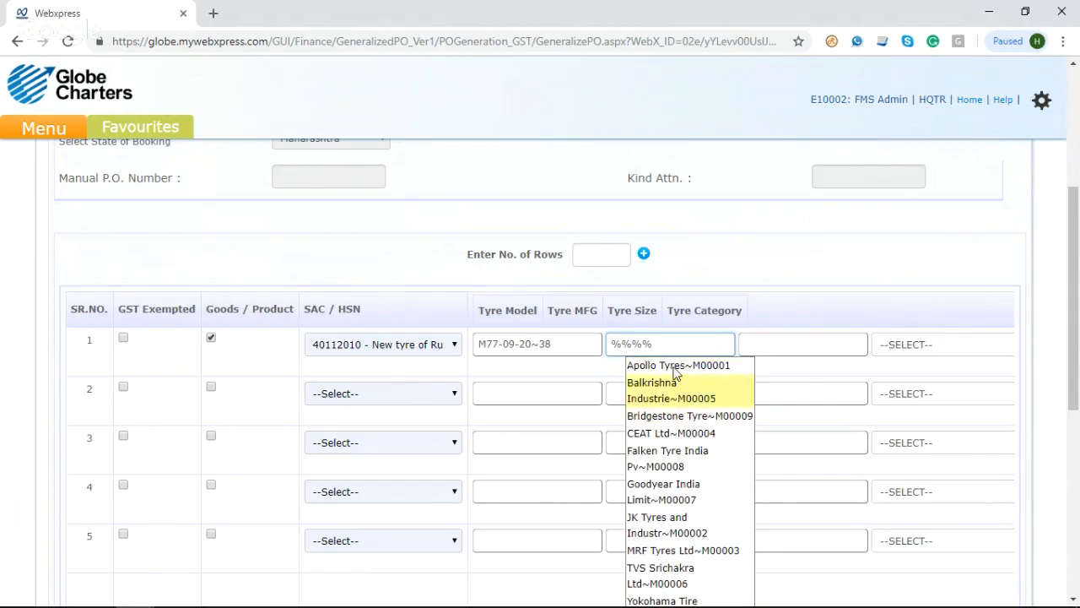
{"action": "left_click", "coordinate": [692, 549]}
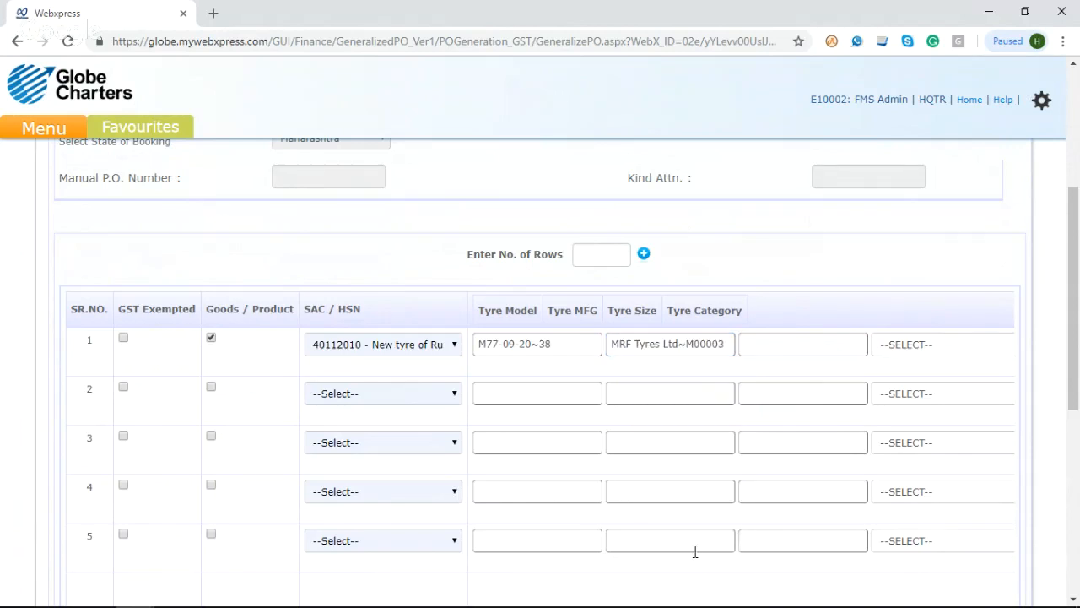
Step: Set the first row's tyre size to 145*70*13-71T and its tyre category to Radial
{"action": "left_click", "coordinate": [777, 345]}
{"action": "type", "text": "14"}
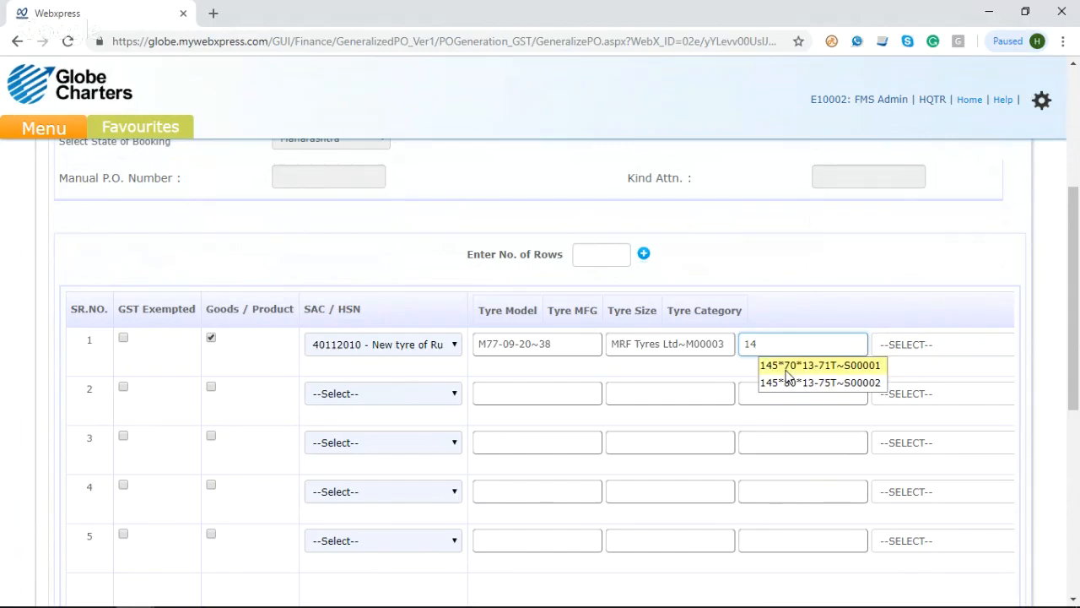
{"action": "left_click", "coordinate": [781, 365]}
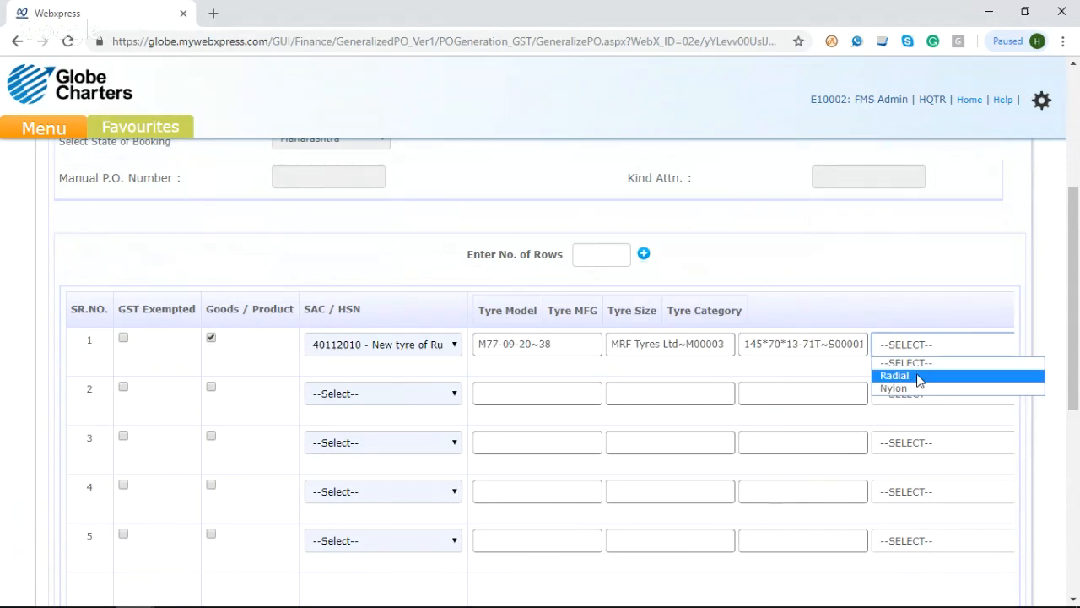
{"action": "left_click", "coordinate": [919, 377]}
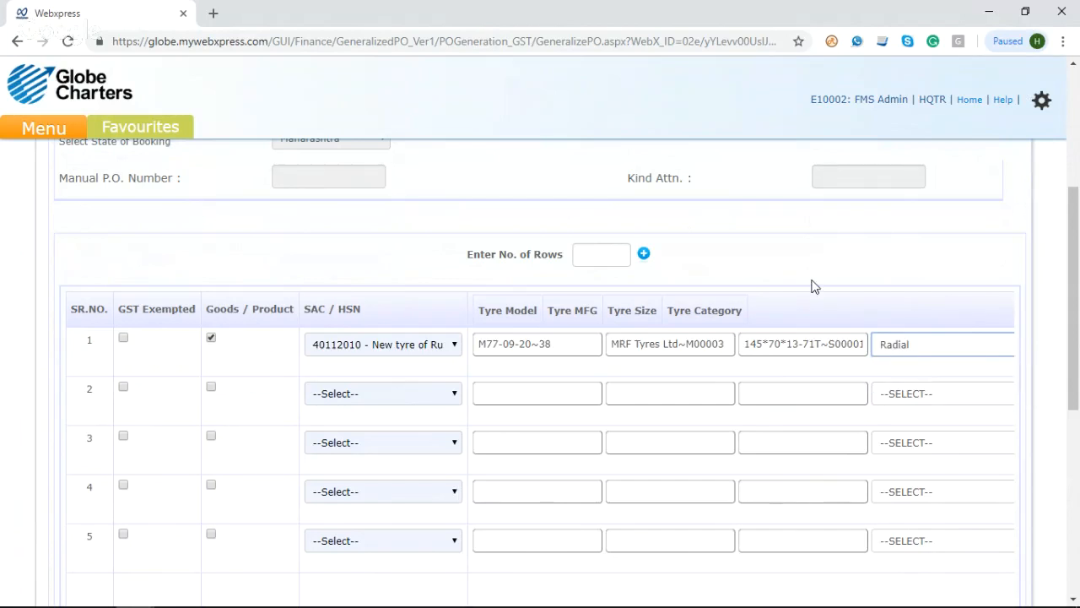
Step: Leave the first row's description blank and enter a quantity of 20 at a rate of 18000
{"action": "scroll", "coordinate": [717, 405], "scroll_direction": "up", "scroll_amount": 1}
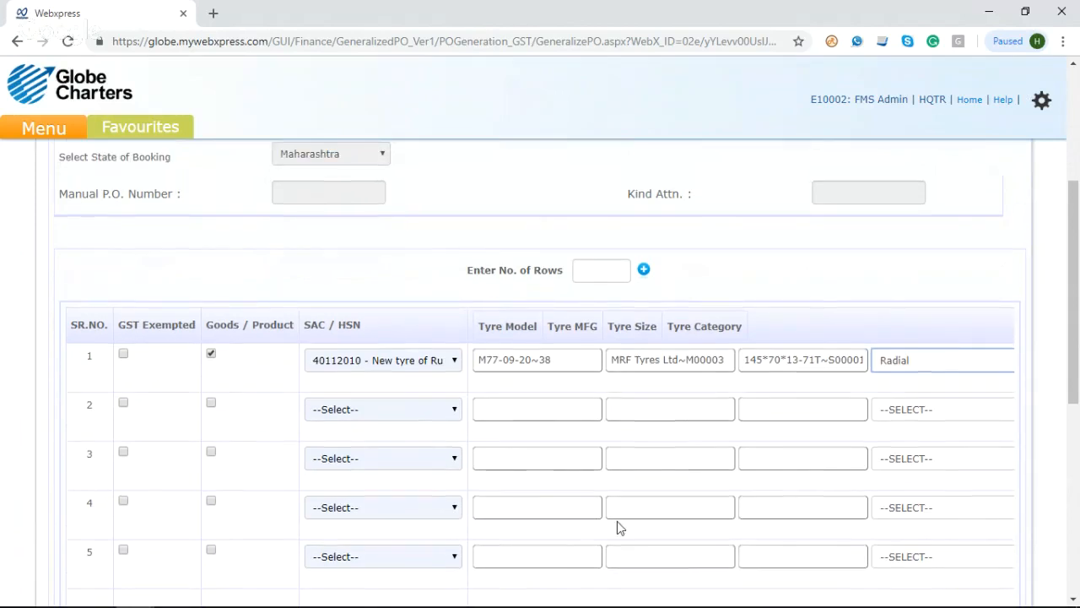
{"action": "scroll", "coordinate": [617, 526], "scroll_direction": "right", "scroll_amount": 5}
{"action": "scroll", "coordinate": [617, 526], "scroll_direction": "right", "scroll_amount": 5}
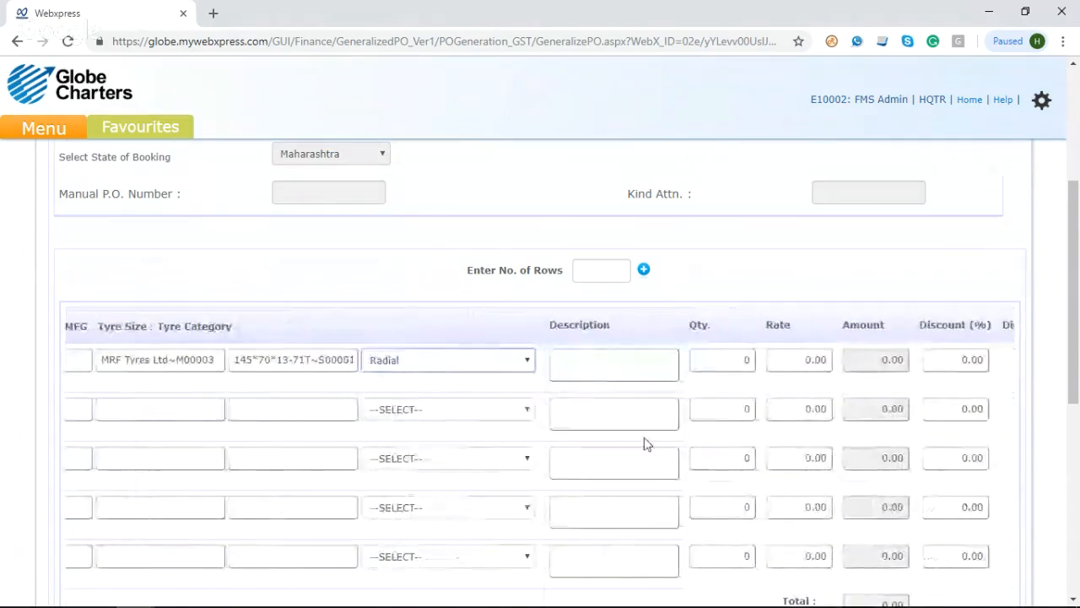
{"action": "left_click", "coordinate": [619, 371]}
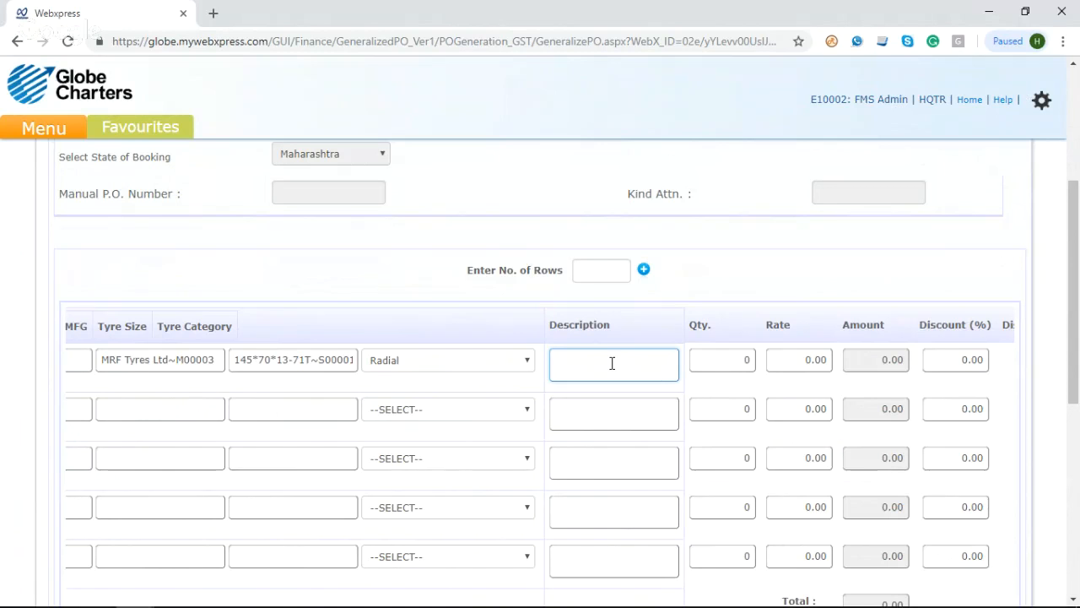
{"action": "left_click", "coordinate": [721, 361]}
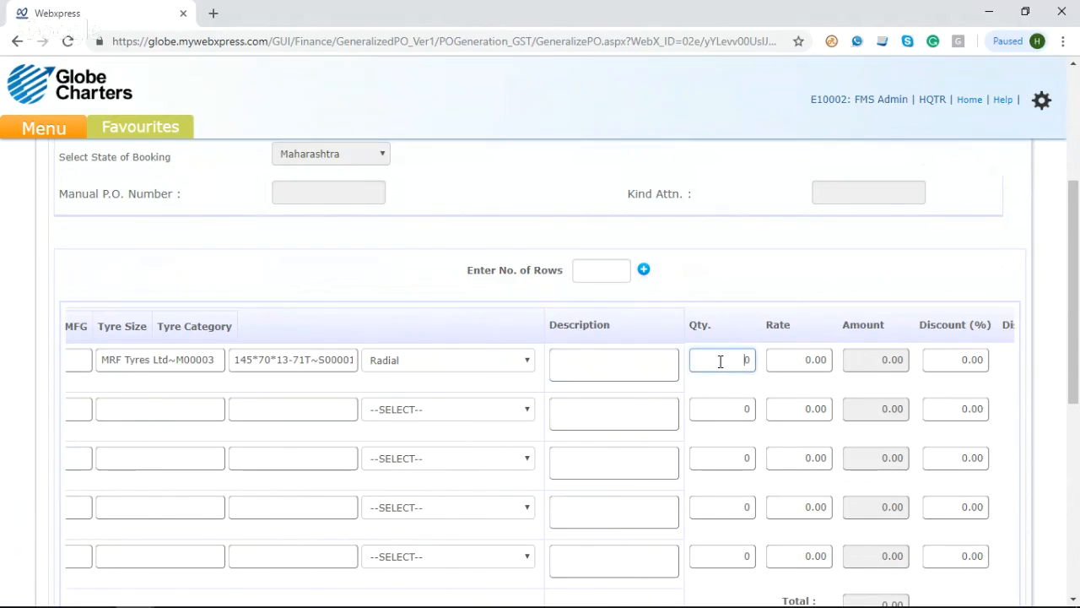
{"action": "type", "text": "2"}
{"action": "left_click", "coordinate": [779, 360]}
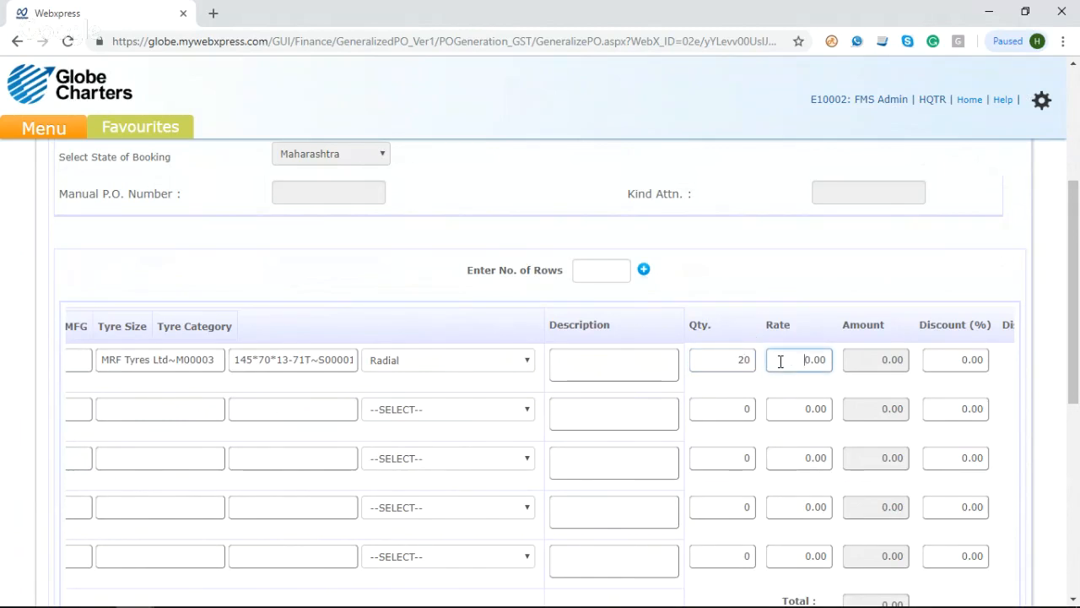
{"action": "type", "text": "18000"}
{"action": "left_click", "coordinate": [800, 295]}
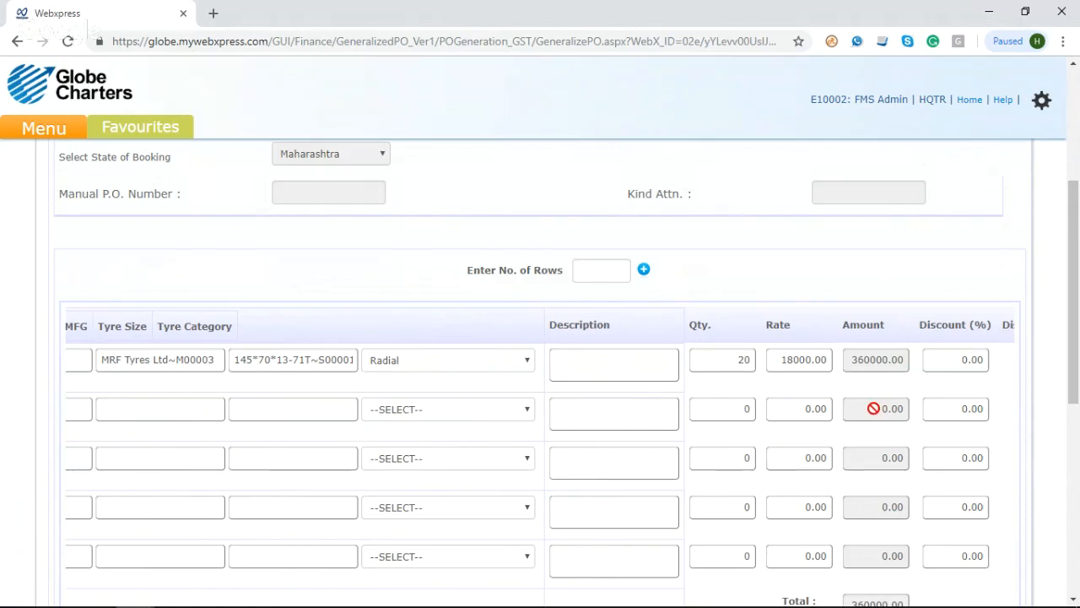
Step: Give the first tyre row a 5% discount and a GST rate of 18
{"action": "scroll", "coordinate": [685, 376], "scroll_direction": "right", "scroll_amount": 3}
{"action": "left_click", "coordinate": [683, 361]}
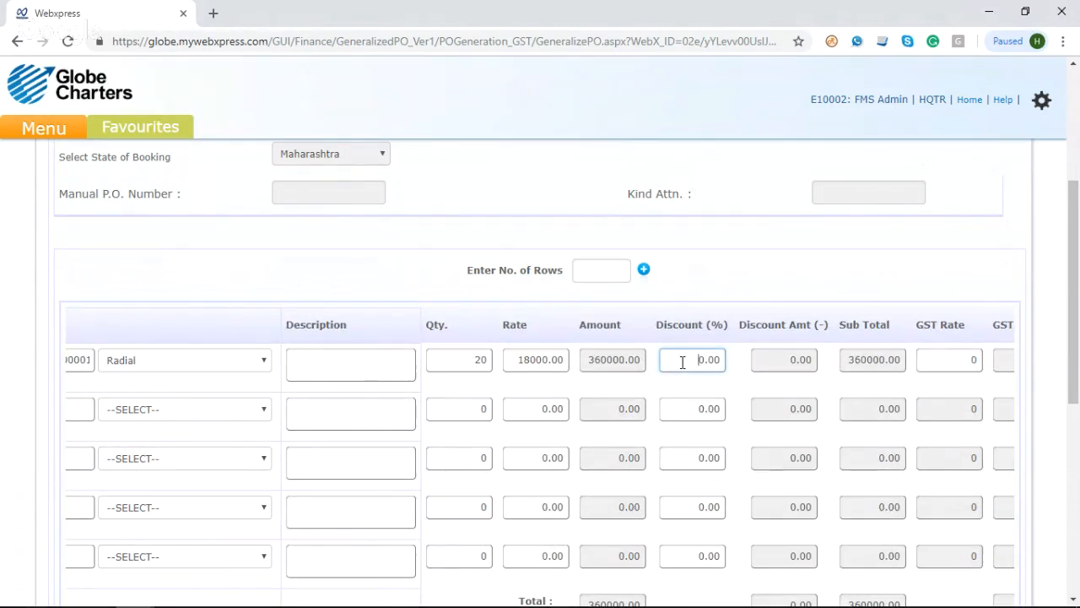
{"action": "key", "text": "Delete"}
{"action": "type", "text": "5"}
{"action": "left_click", "coordinate": [926, 355]}
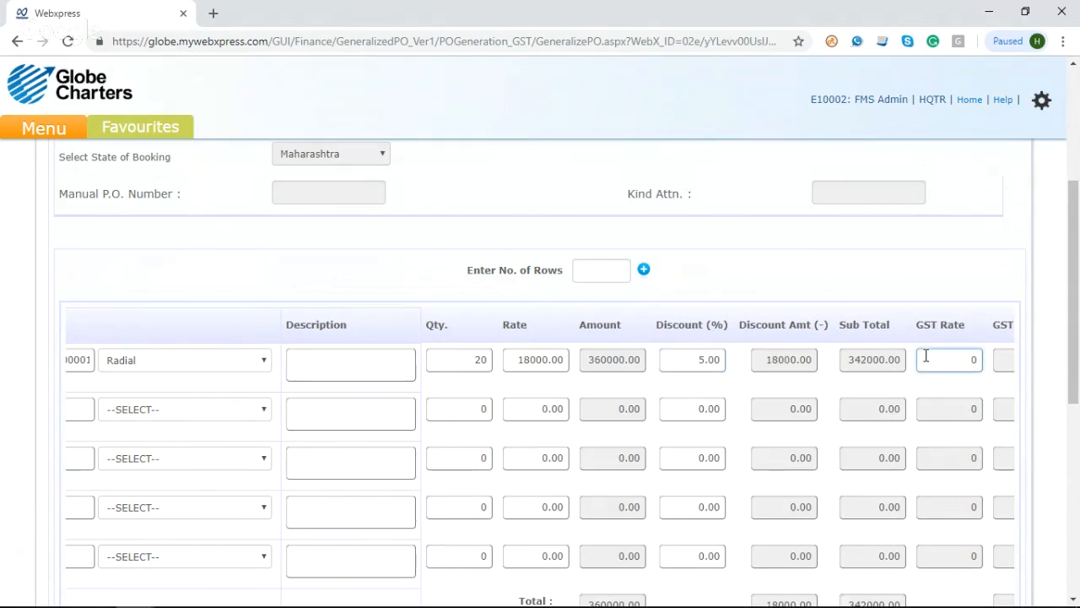
{"action": "type", "text": "18"}
{"action": "key", "text": "Delete"}
{"action": "key", "text": "Tab"}
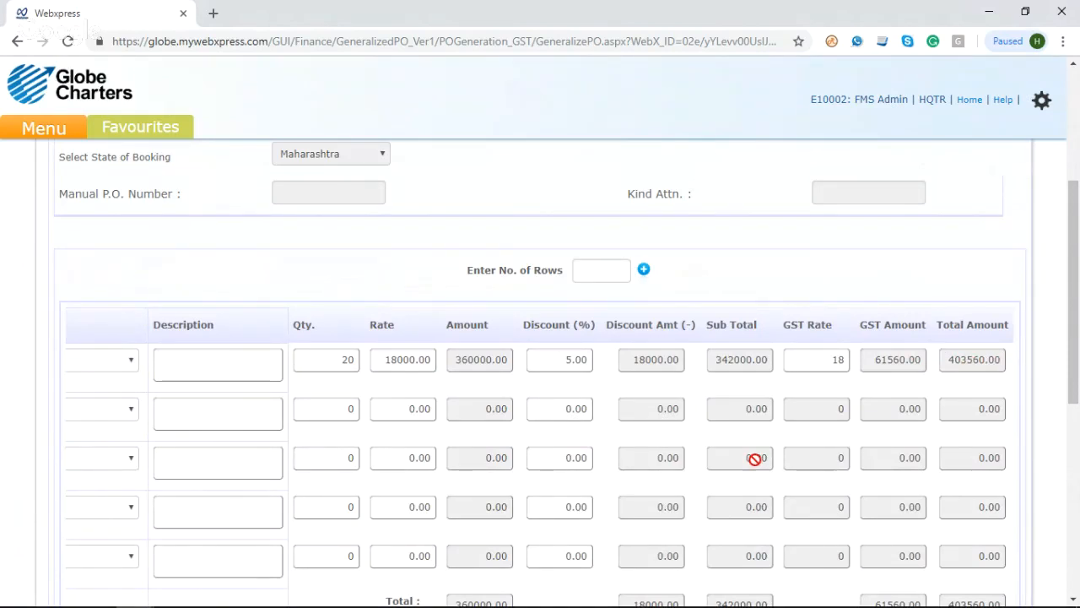
Step: Review the tyre row and transaction summary, then submit the purchase order without an advance, terms, exempted category or supporting document
{"action": "scroll", "coordinate": [755, 459], "scroll_direction": "left", "scroll_amount": 1}
{"action": "scroll", "coordinate": [755, 459], "scroll_direction": "left", "scroll_amount": 10}
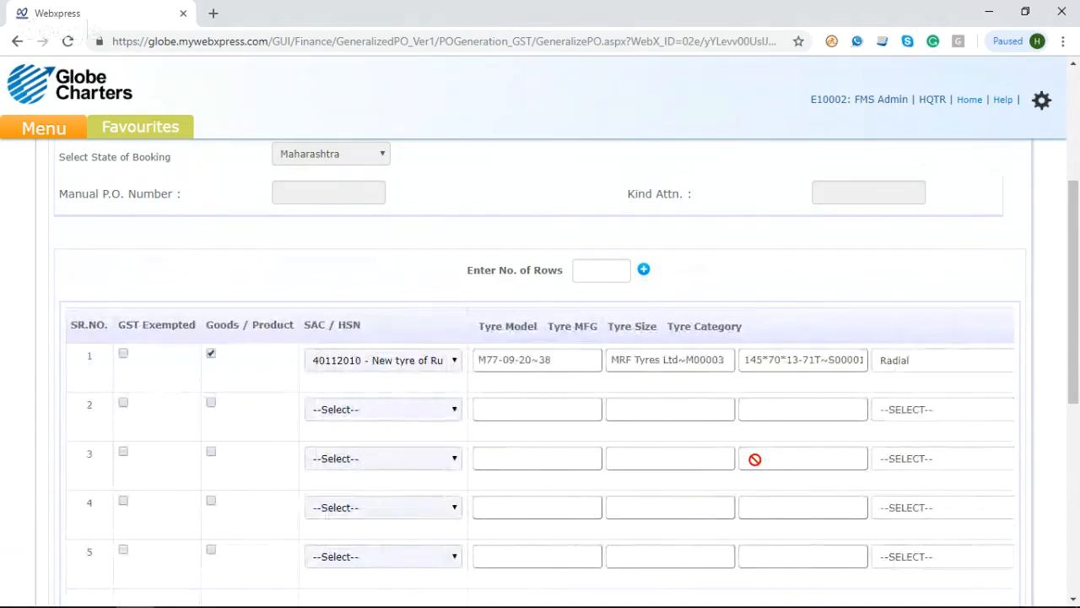
{"action": "scroll", "coordinate": [458, 414], "scroll_direction": "down", "scroll_amount": 1}
{"action": "scroll", "coordinate": [458, 414], "scroll_direction": "down", "scroll_amount": 1}
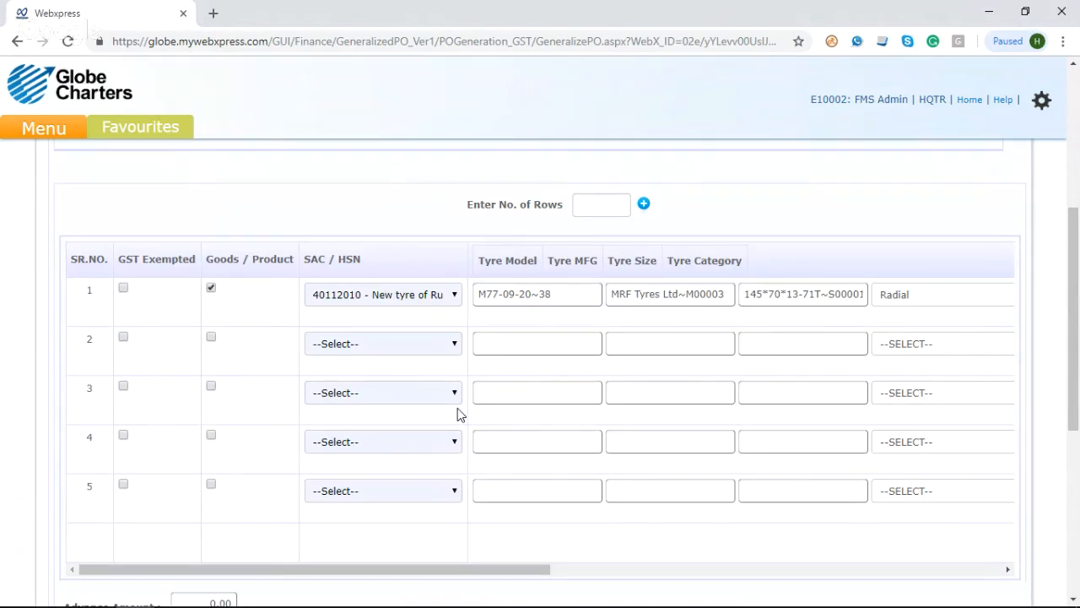
{"action": "scroll", "coordinate": [460, 413], "scroll_direction": "down", "scroll_amount": 3}
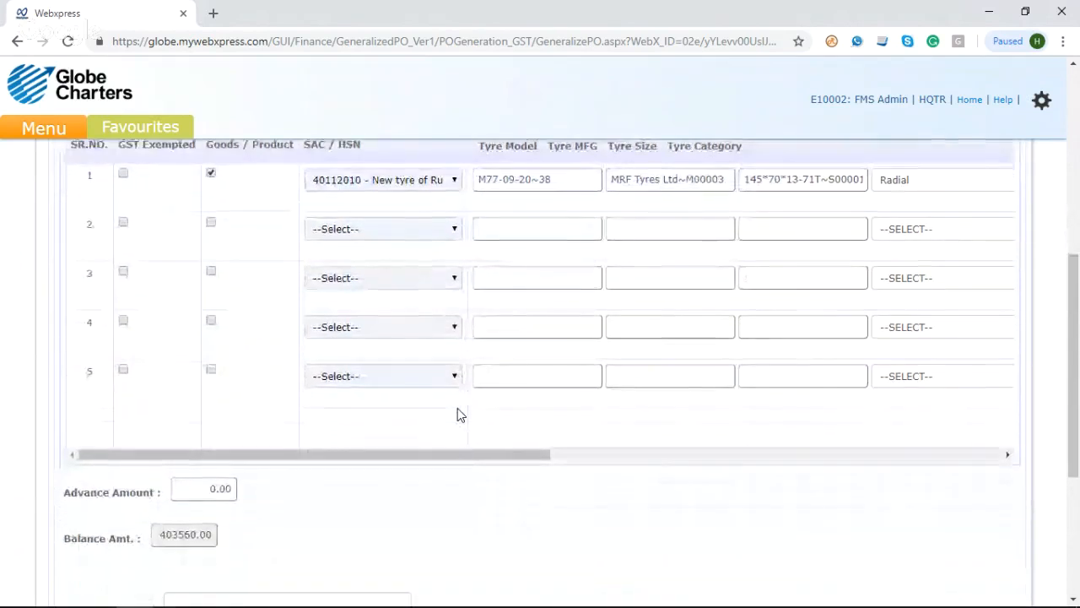
{"action": "scroll", "coordinate": [460, 414], "scroll_direction": "down", "scroll_amount": 2}
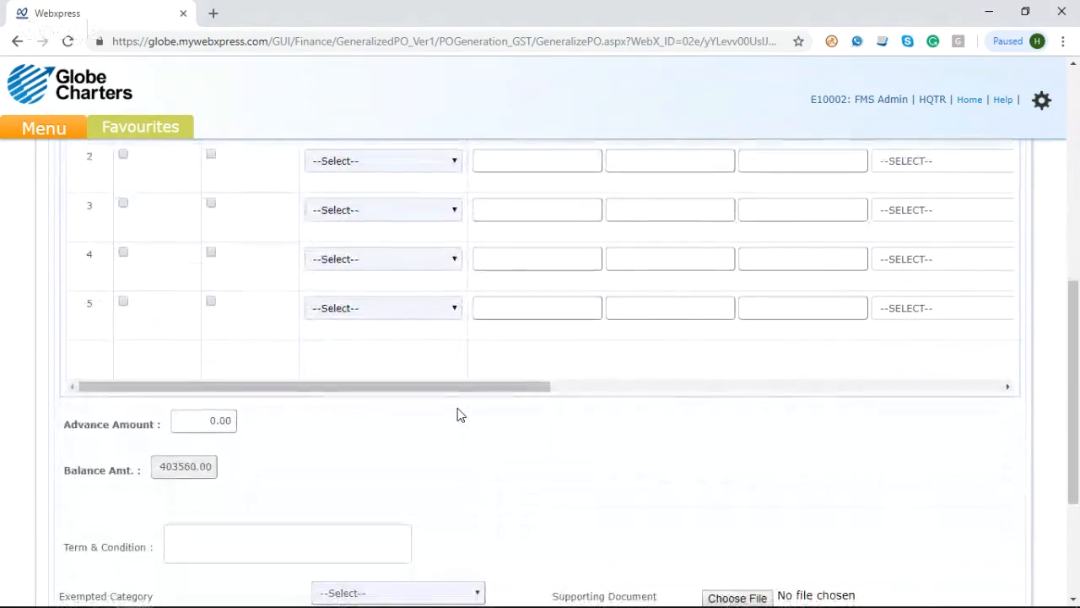
{"action": "scroll", "coordinate": [460, 414], "scroll_direction": "down", "scroll_amount": 3}
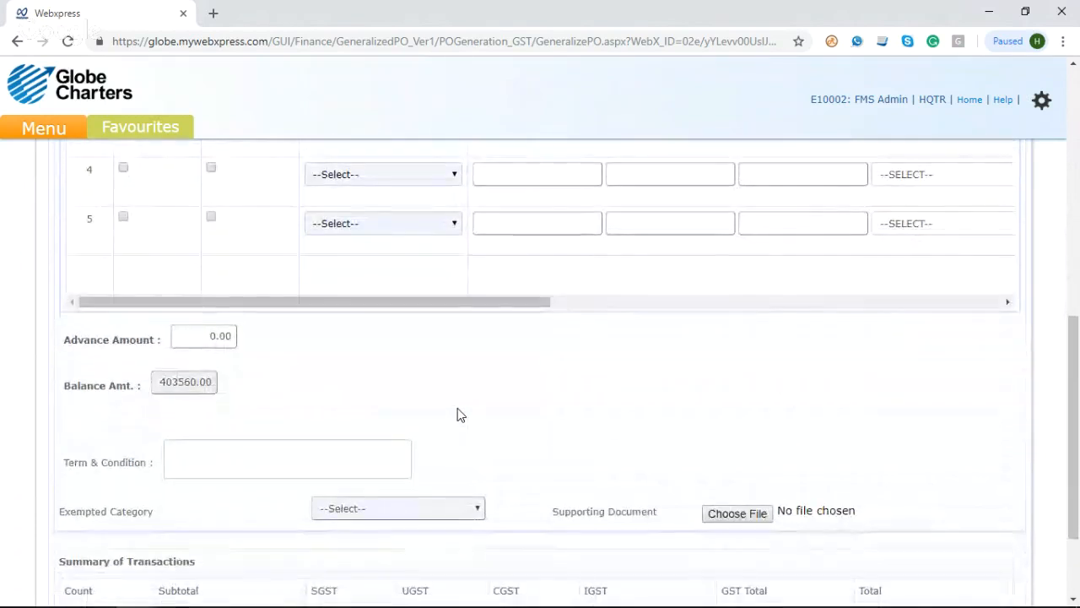
{"action": "scroll", "coordinate": [460, 415], "scroll_direction": "down", "scroll_amount": 1}
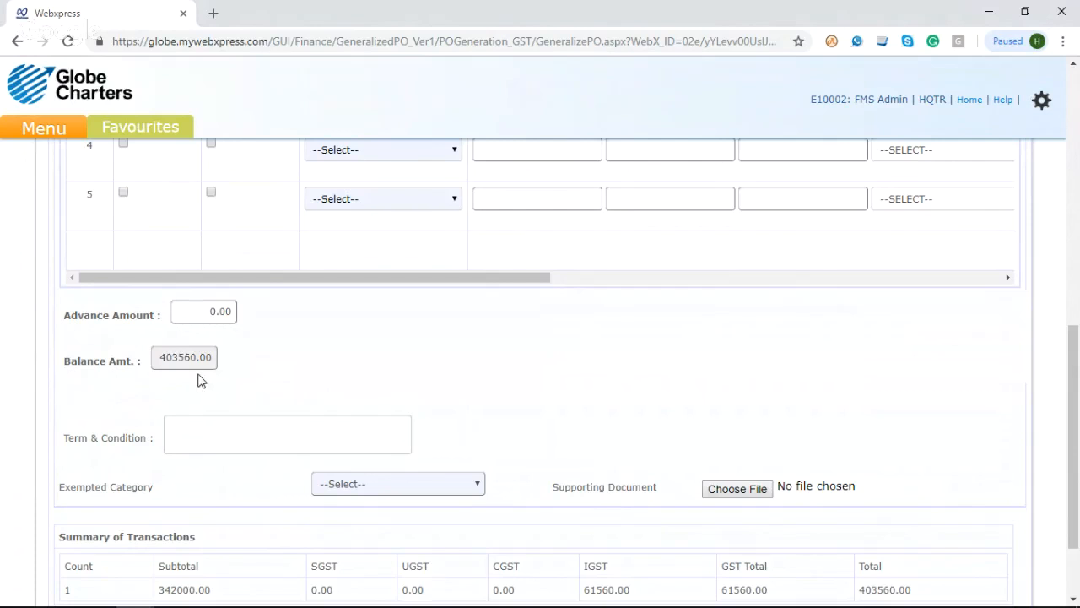
{"action": "scroll", "coordinate": [394, 418], "scroll_direction": "up", "scroll_amount": 1}
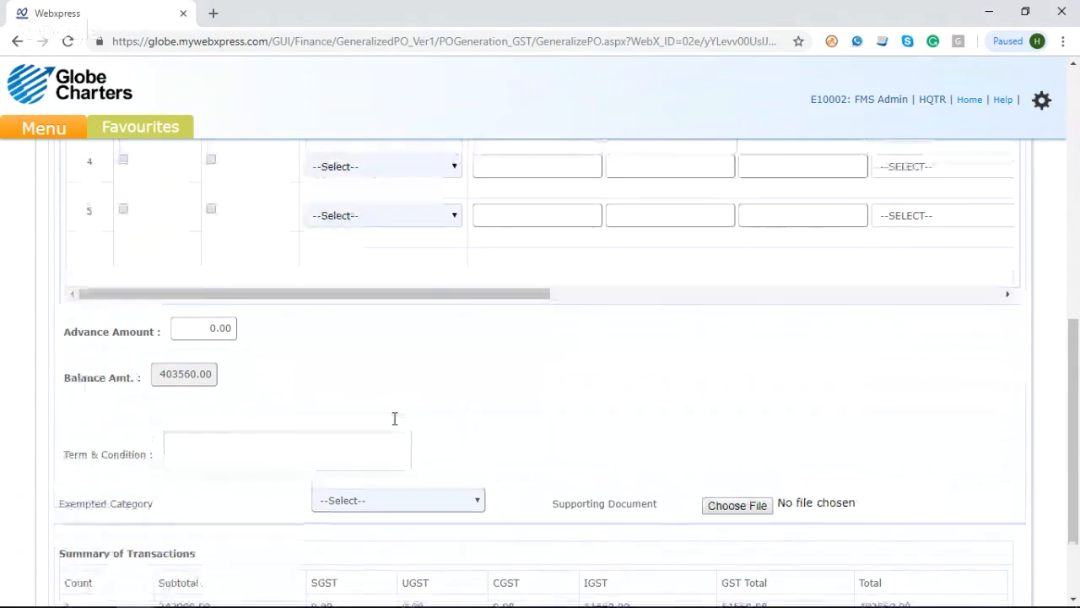
{"action": "scroll", "coordinate": [395, 422], "scroll_direction": "down", "scroll_amount": 2}
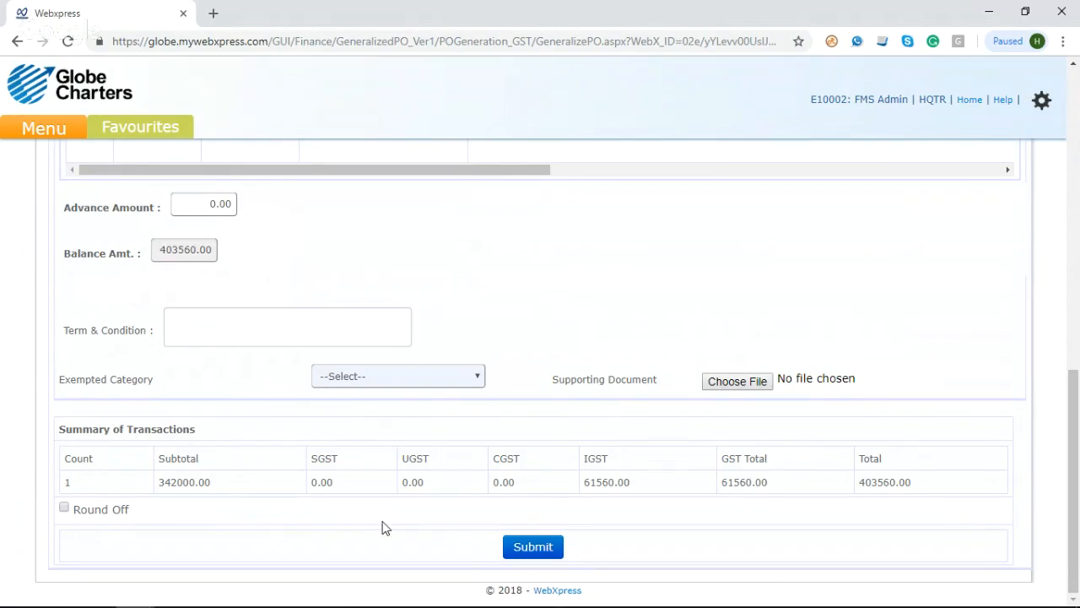
{"action": "left_click", "coordinate": [535, 549]}
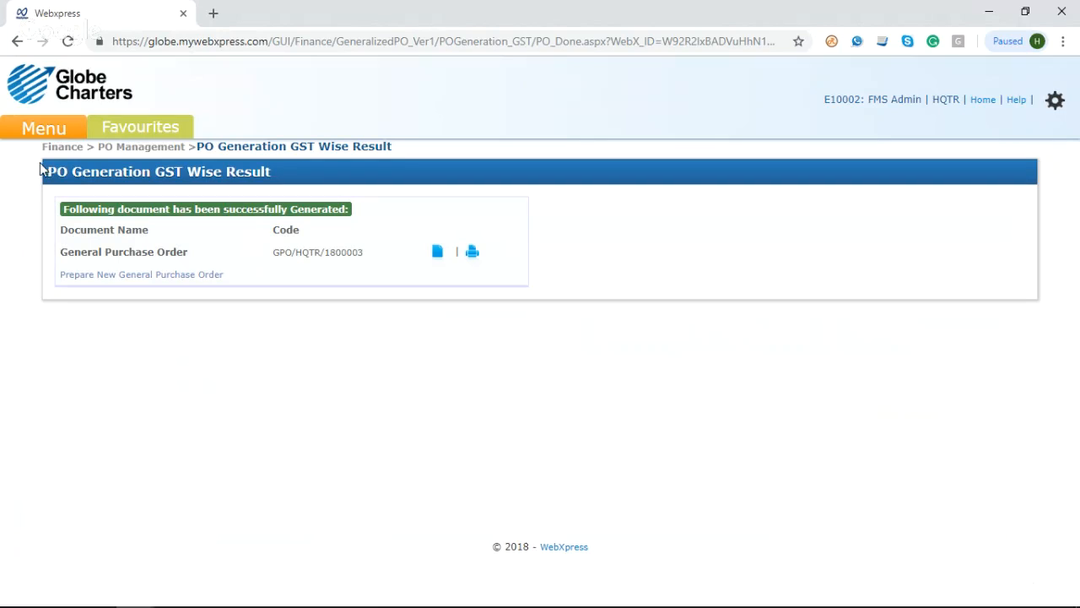
Step: Open PO Approval under purchase management and list the orders from the last week, with no vendor or PO code filter
{"action": "left_click", "coordinate": [19, 135]}
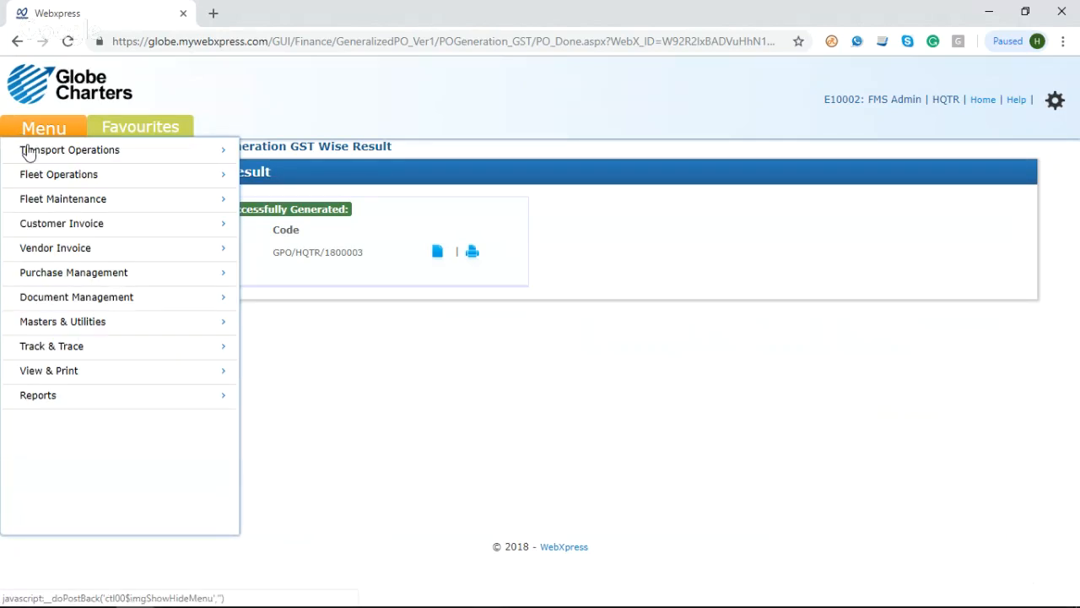
{"action": "mouse_move", "coordinate": [211, 271]}
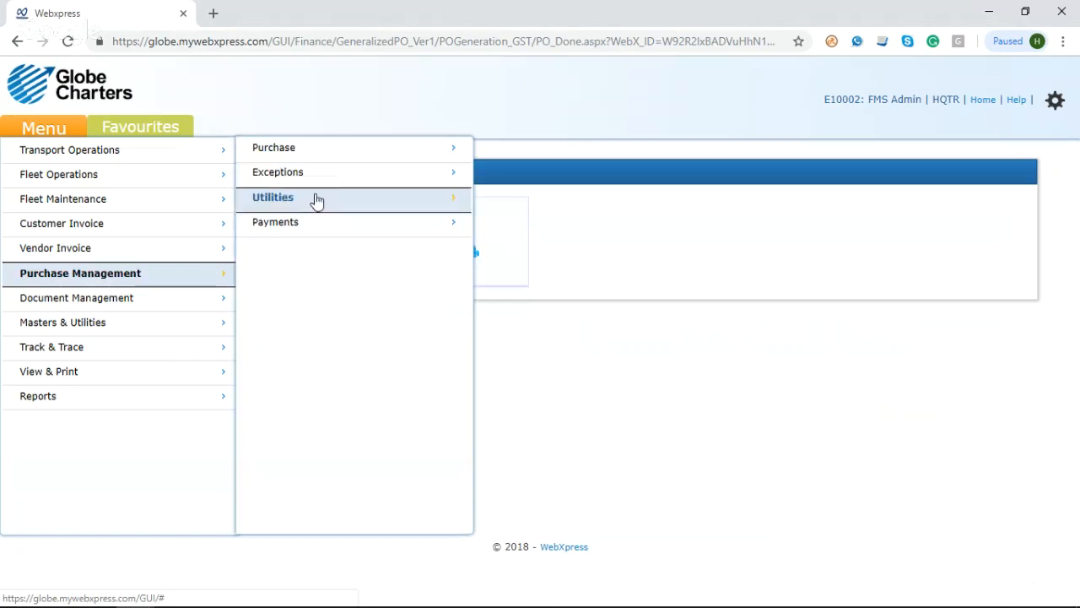
{"action": "mouse_move", "coordinate": [415, 159]}
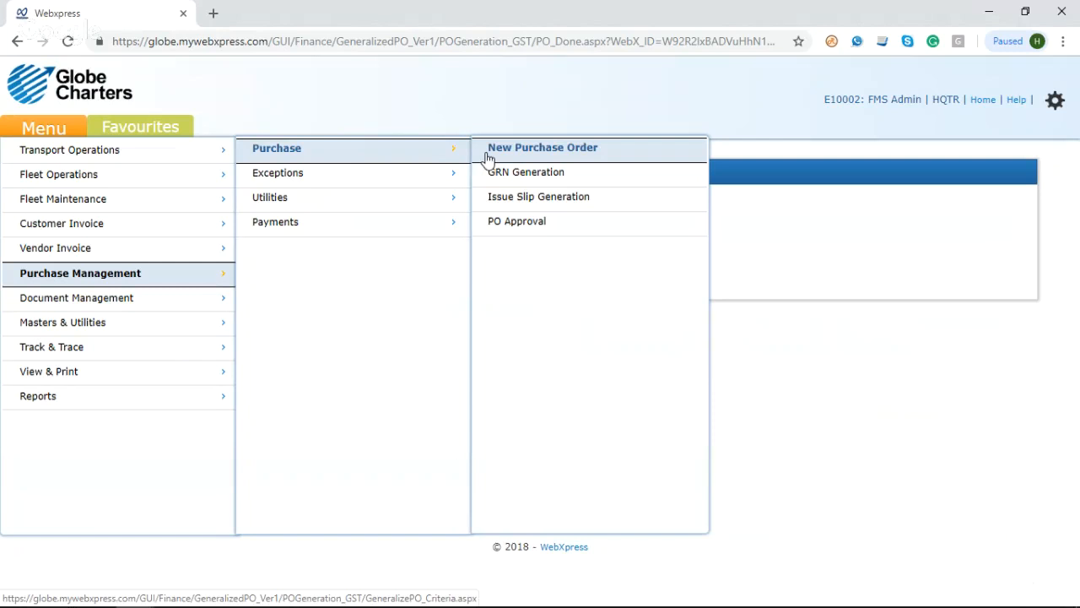
{"action": "left_click", "coordinate": [529, 223]}
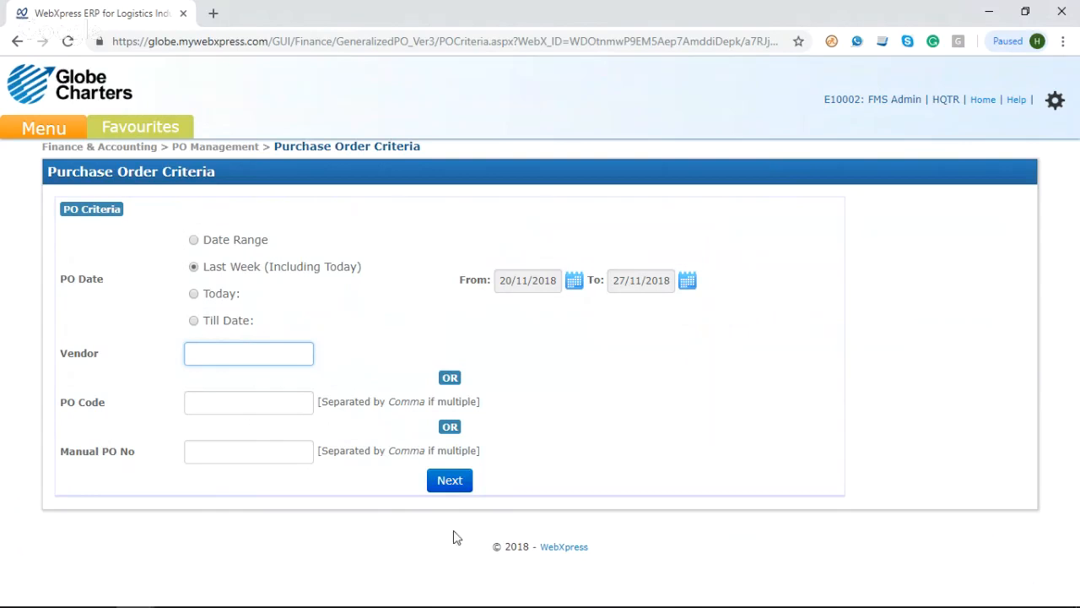
{"action": "left_click", "coordinate": [449, 483]}
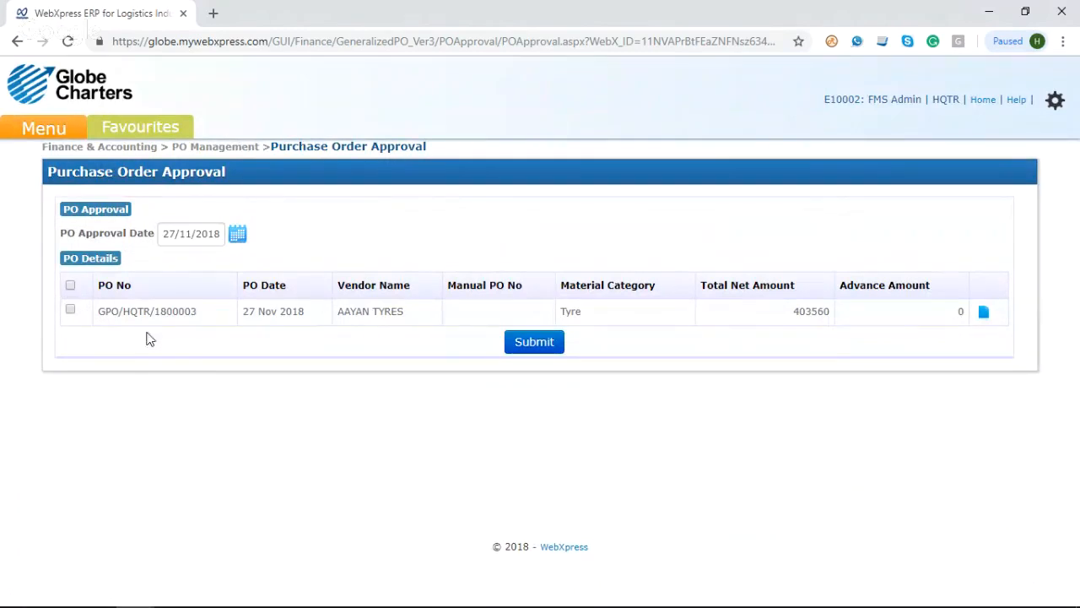
Step: View the full PO report of the 27 Nov 2018 AAYAN TYRES order, then close it
{"action": "left_click", "coordinate": [987, 325]}
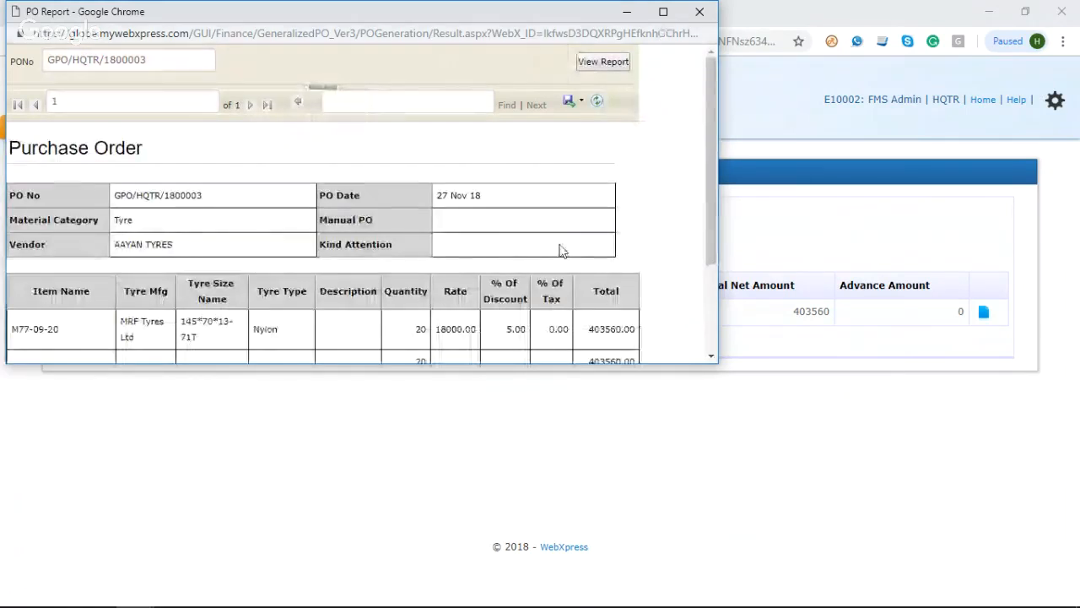
{"action": "scroll", "coordinate": [563, 250], "scroll_direction": "down", "scroll_amount": 2}
{"action": "double_click", "coordinate": [666, 19]}
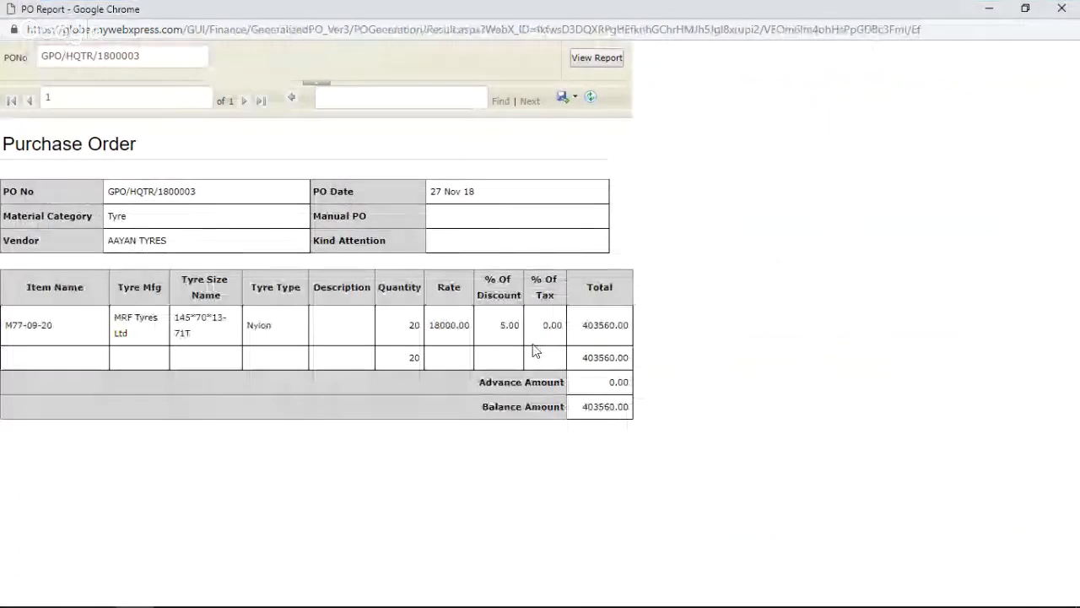
{"action": "left_click", "coordinate": [1061, 8]}
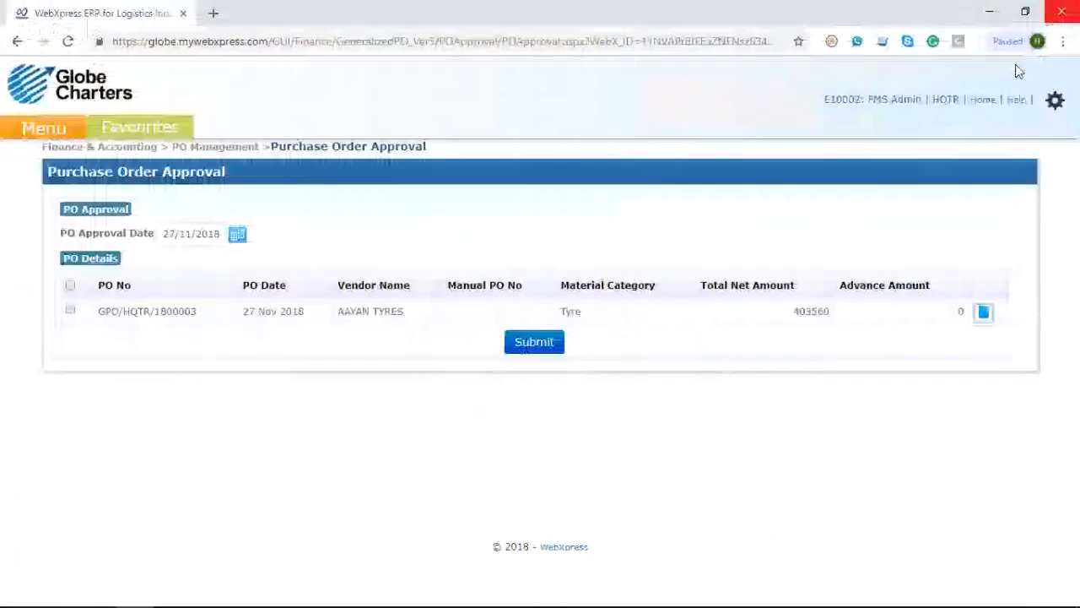
Step: Approve the listed AAYAN TYRES tyre purchase order with approval date 27/11/2018 and confirm the submission
{"action": "left_click", "coordinate": [71, 287]}
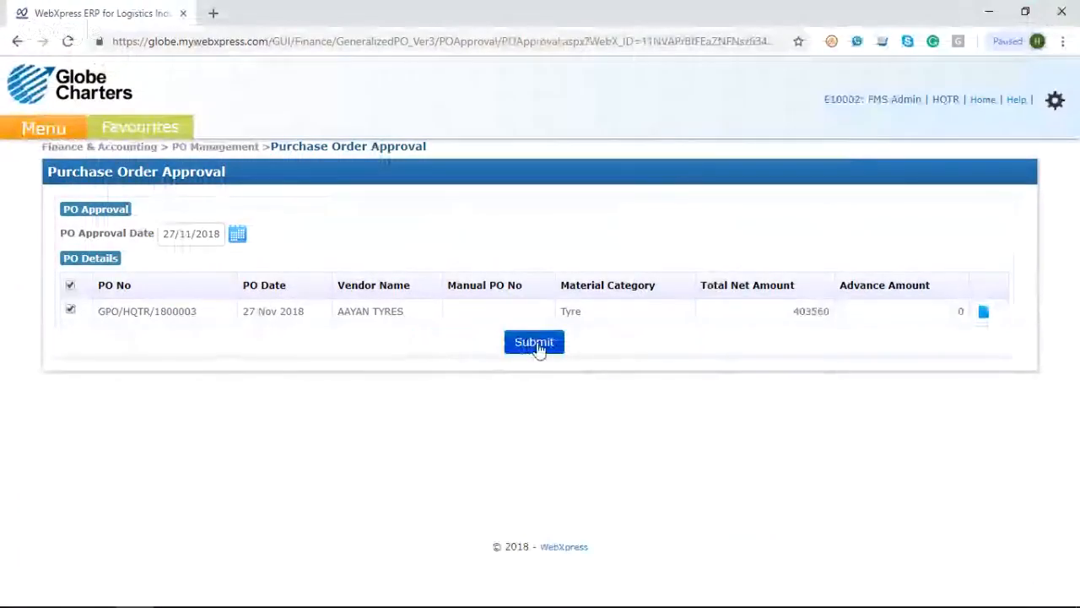
{"action": "left_click", "coordinate": [536, 343]}
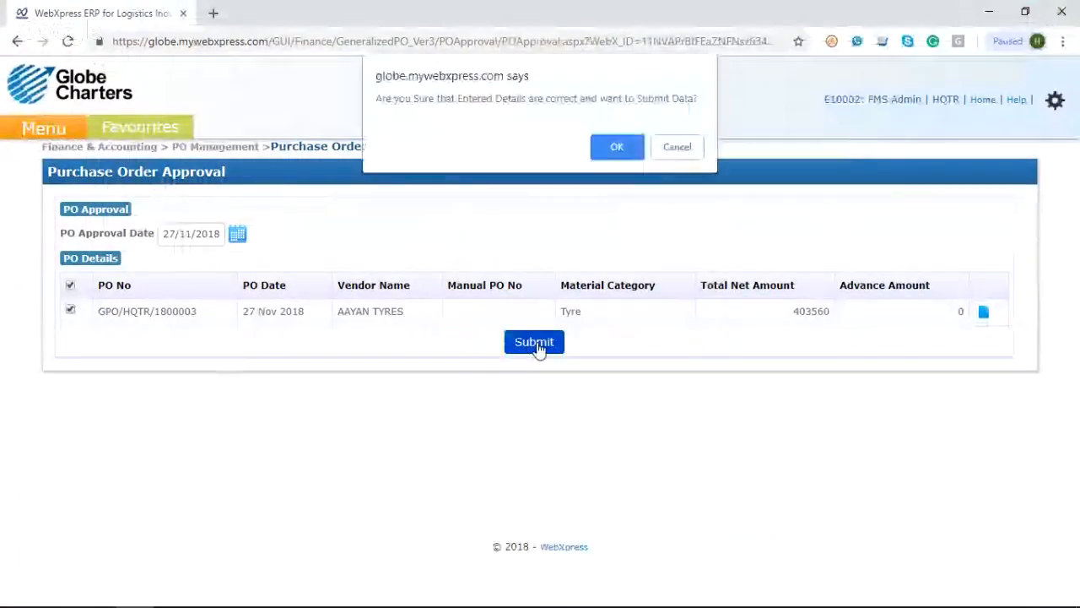
{"action": "left_click", "coordinate": [616, 147]}
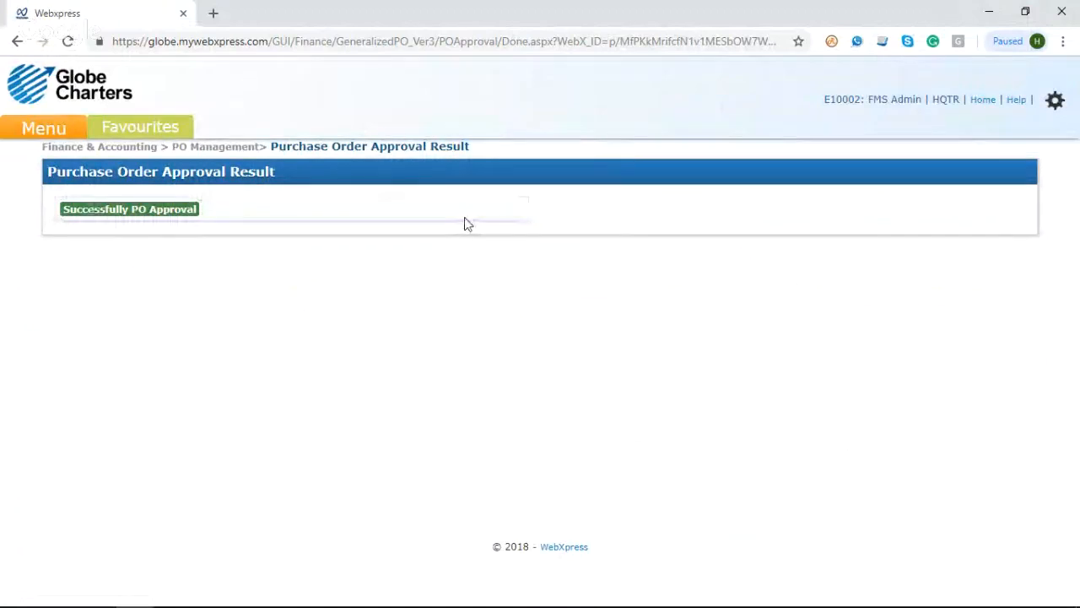
Step: Open GRN Generation under purchase management and set the material category to Tyre
{"action": "mouse_move", "coordinate": [64, 135]}
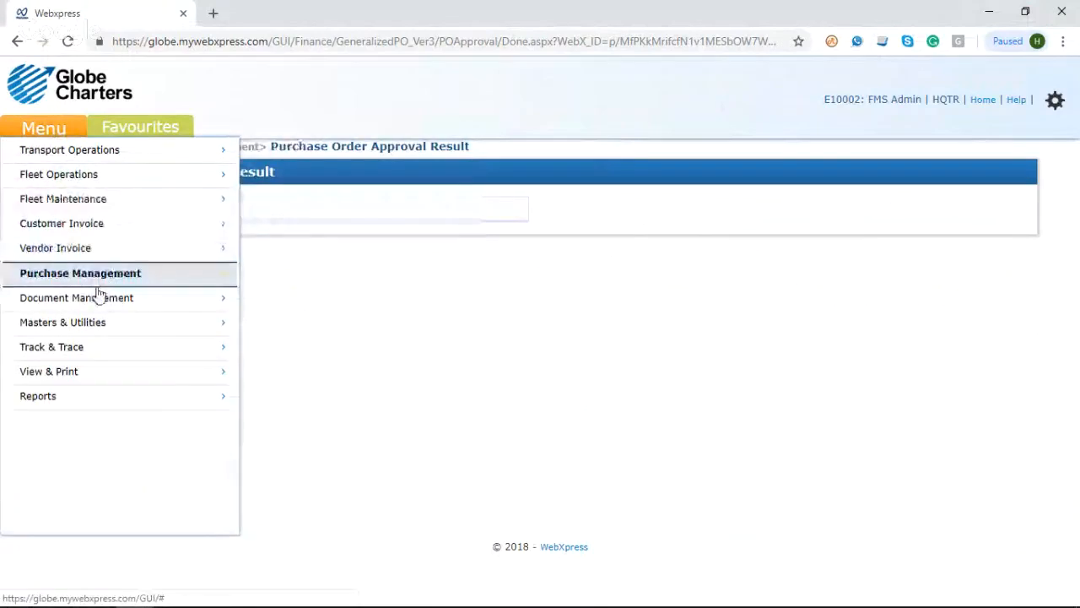
{"action": "mouse_move", "coordinate": [144, 283]}
{"action": "mouse_move", "coordinate": [384, 160]}
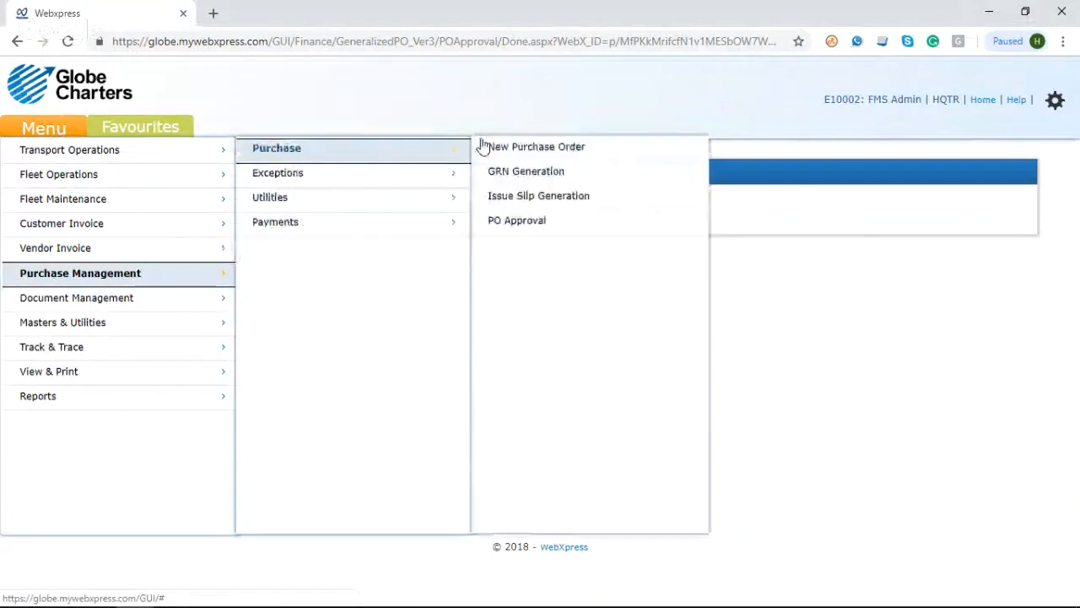
{"action": "left_click", "coordinate": [538, 174]}
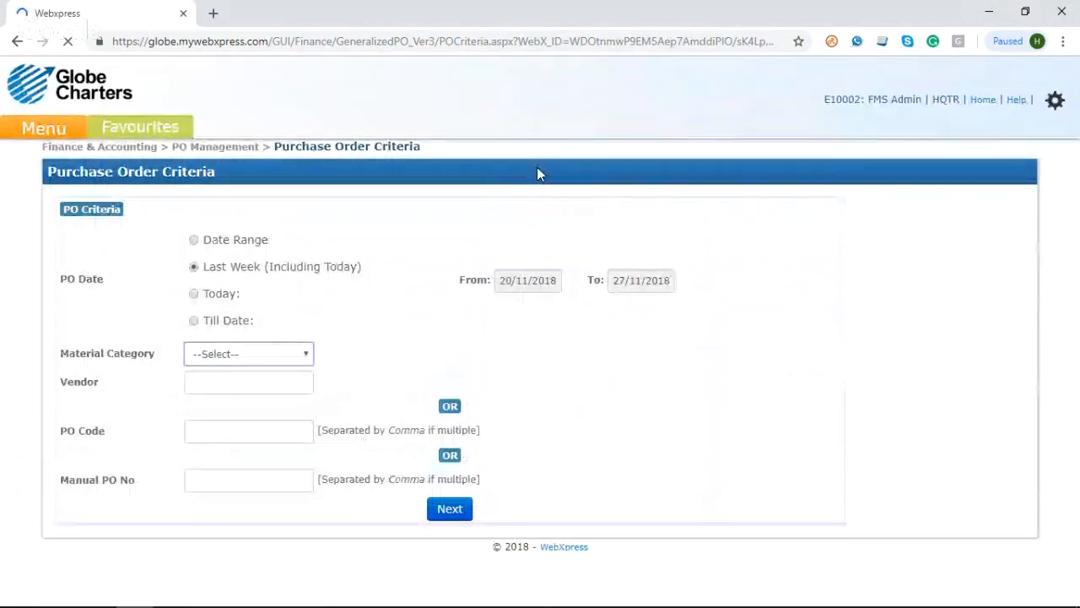
{"action": "left_click", "coordinate": [295, 357]}
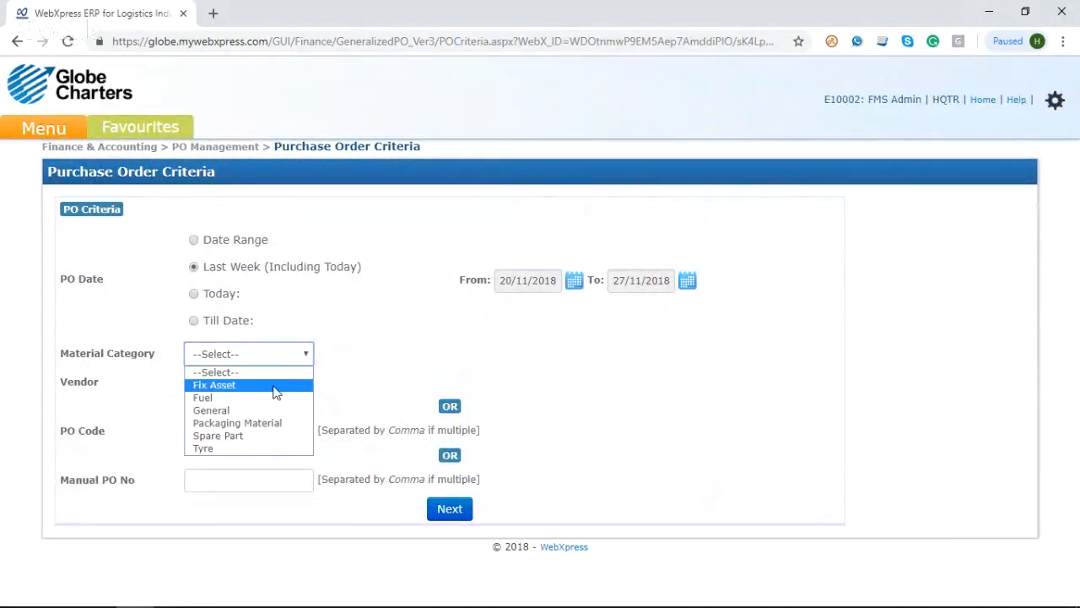
{"action": "left_click", "coordinate": [257, 448]}
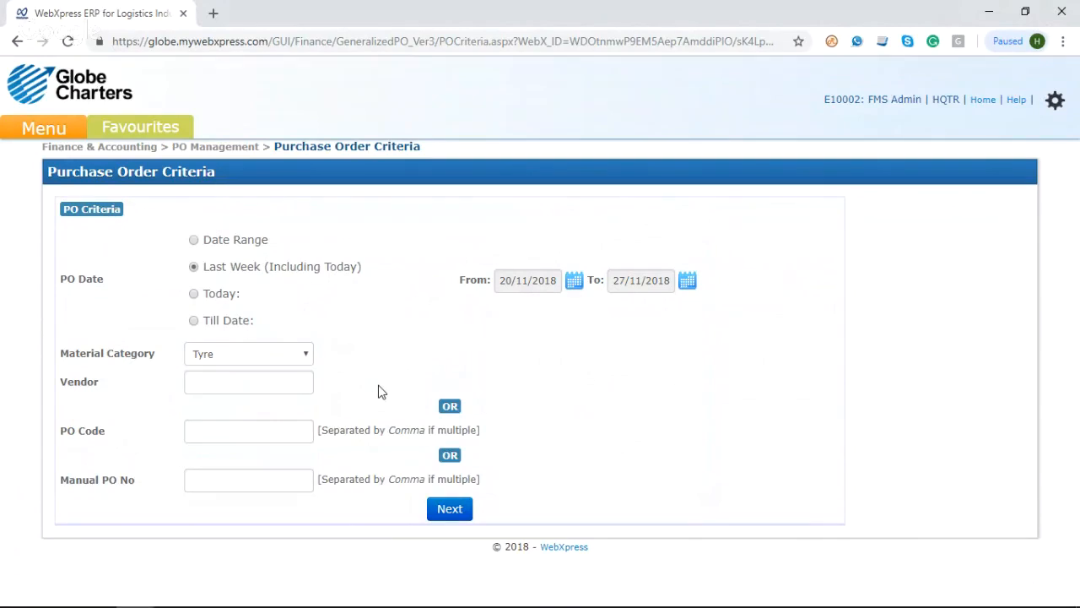
{"action": "left_click", "coordinate": [258, 387]}
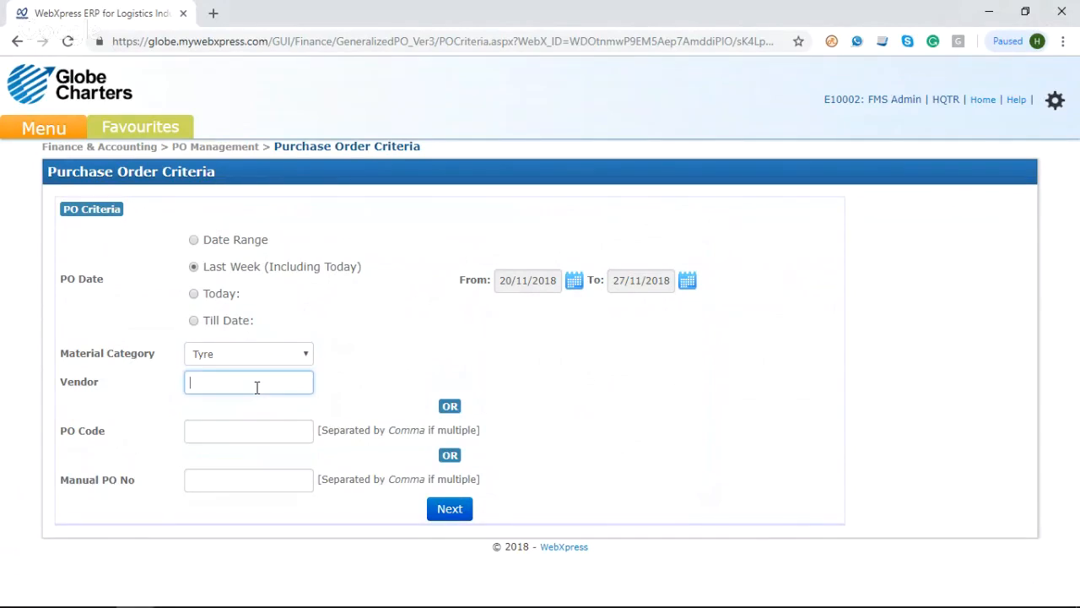
{"action": "type", "text": "%%%"}
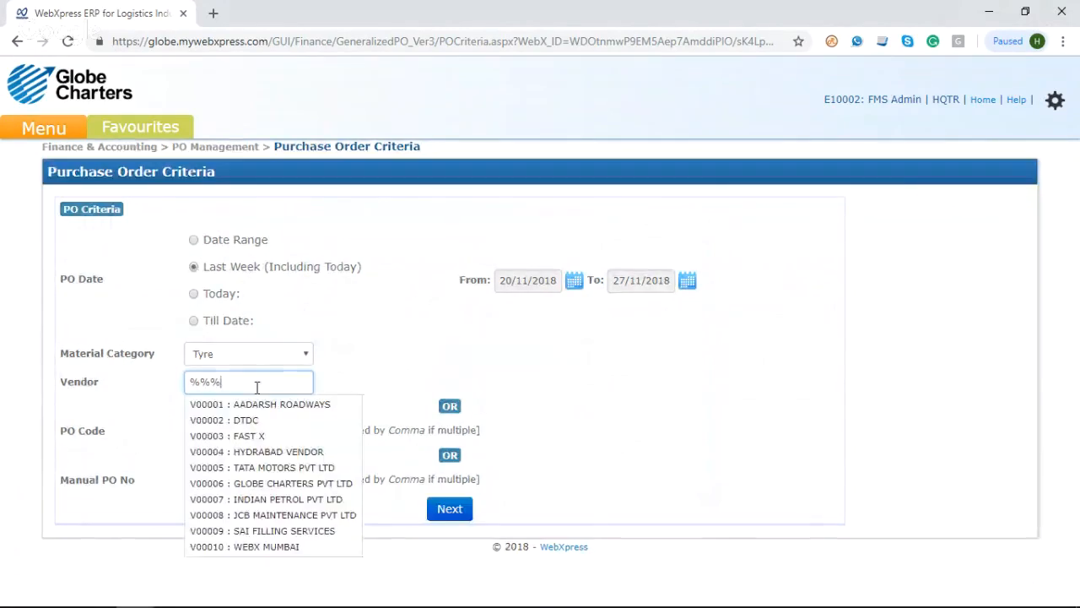
{"action": "key", "text": "Down"}
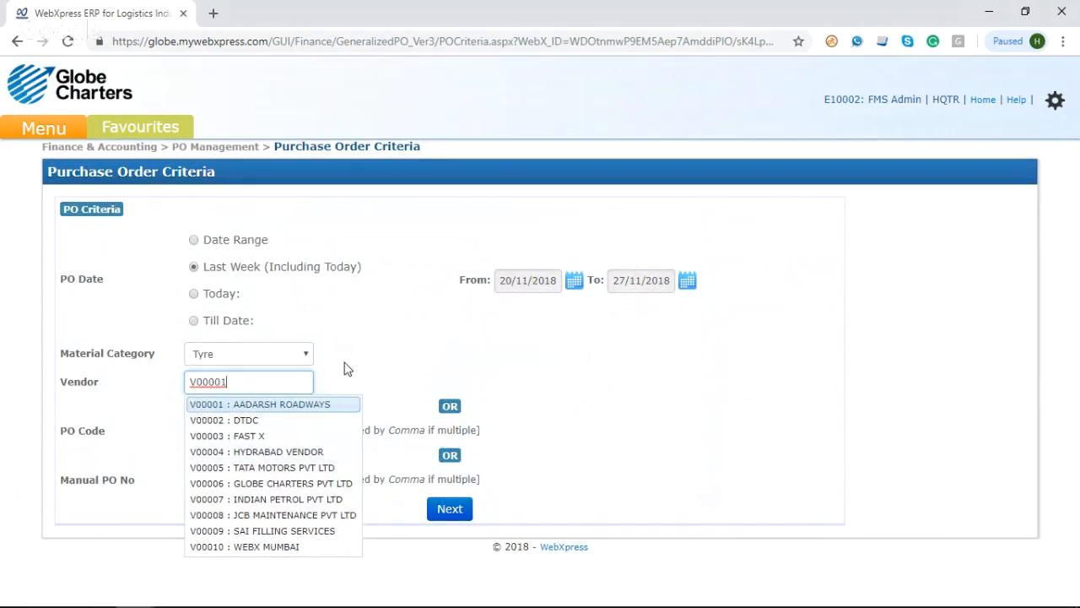
Step: List last week's tyre orders for vendor AAYAN TYRES and assign the 27 Nov 2018 order for GRN generation
{"action": "left_click_drag", "start_coordinate": [248, 380], "coordinate": [172, 386]}
{"action": "type", "text": "a"}
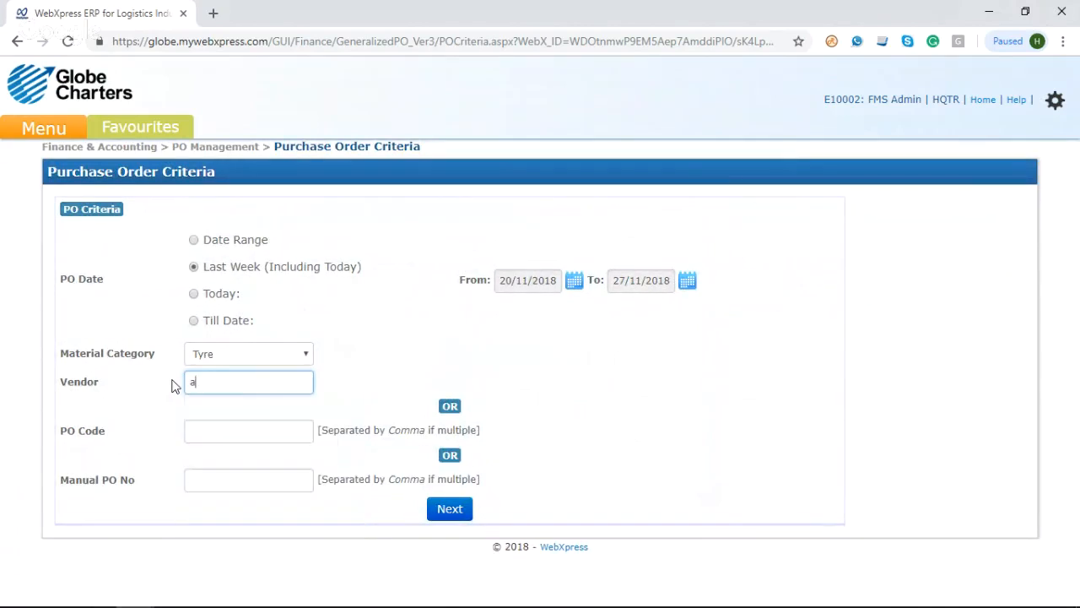
{"action": "type", "text": "a%%"}
{"action": "left_click", "coordinate": [254, 404]}
{"action": "left_click", "coordinate": [518, 408]}
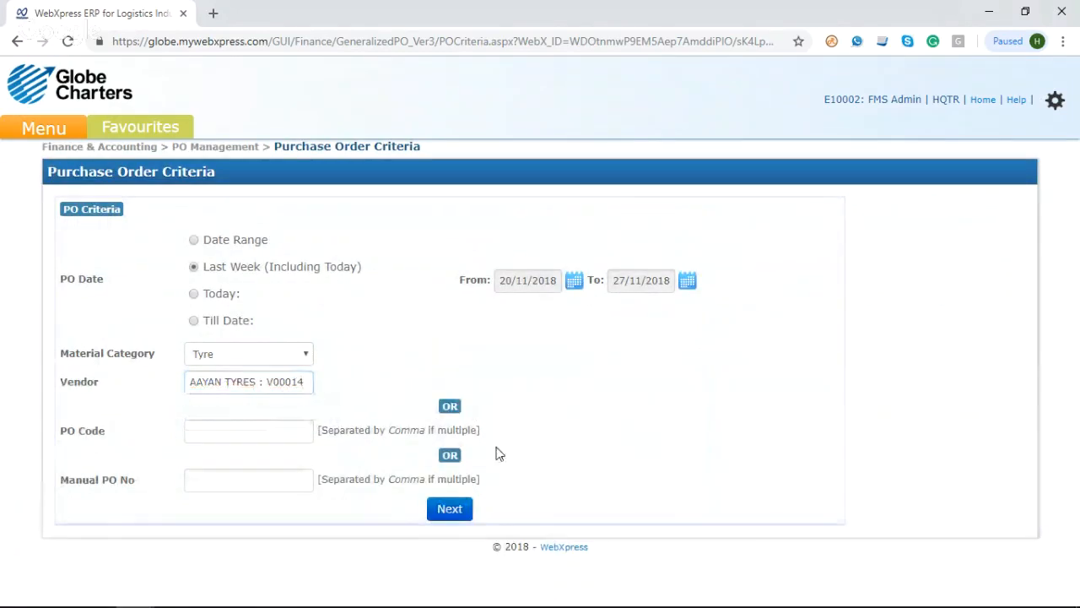
{"action": "left_click", "coordinate": [450, 509]}
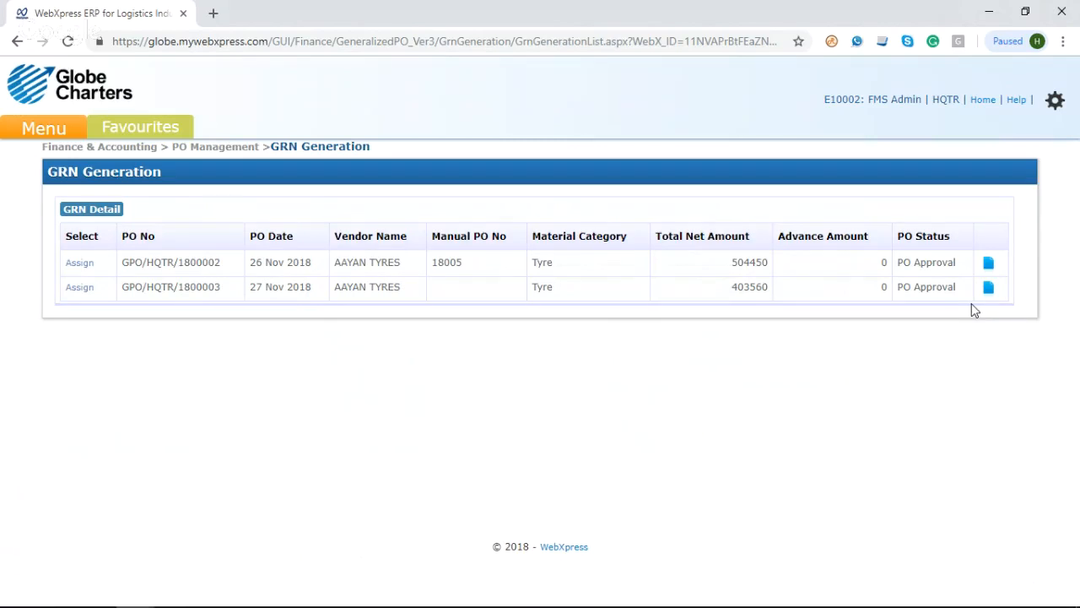
{"action": "left_click", "coordinate": [80, 288]}
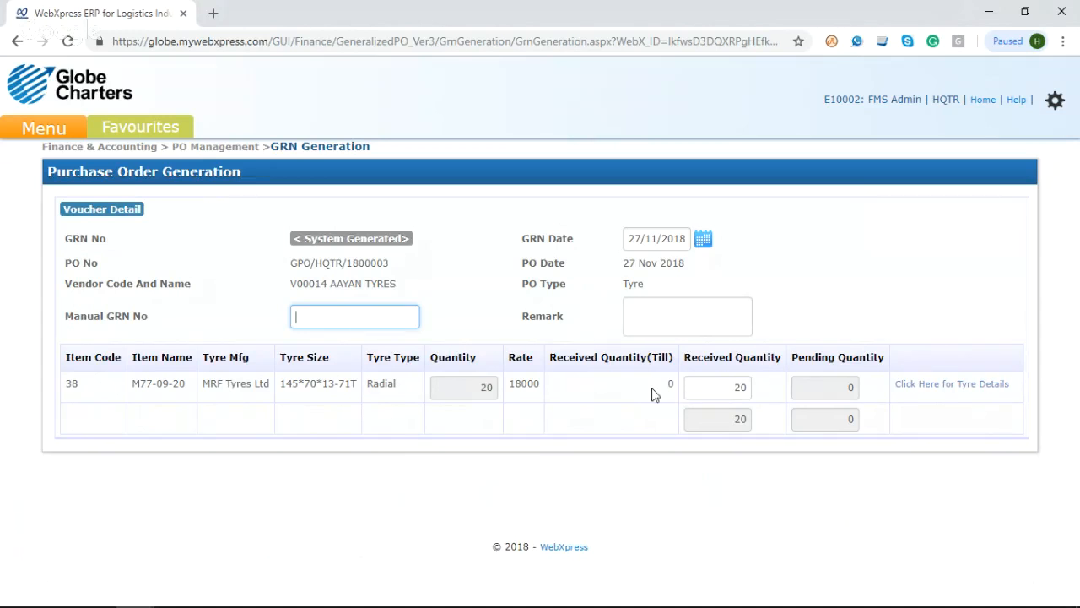
Step: Try a received quantity of 7 for the M77-09-20 tyre item
{"action": "left_click", "coordinate": [729, 395]}
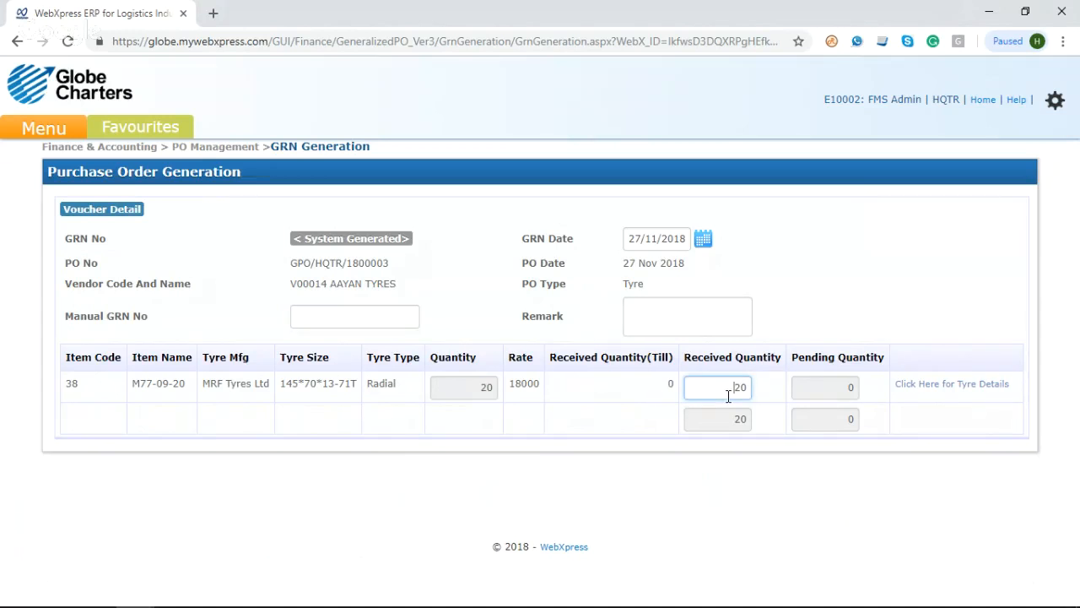
{"action": "left_click_drag", "start_coordinate": [728, 393], "coordinate": [749, 390]}
{"action": "type", "text": "7"}
{"action": "left_click", "coordinate": [798, 494]}
Step: Set the received quantity of the M77-09-20 tyre item to 10 and open its tyre details
{"action": "double_click", "coordinate": [741, 389]}
{"action": "type", "text": "10"}
{"action": "left_click", "coordinate": [869, 489]}
{"action": "left_click", "coordinate": [927, 385]}
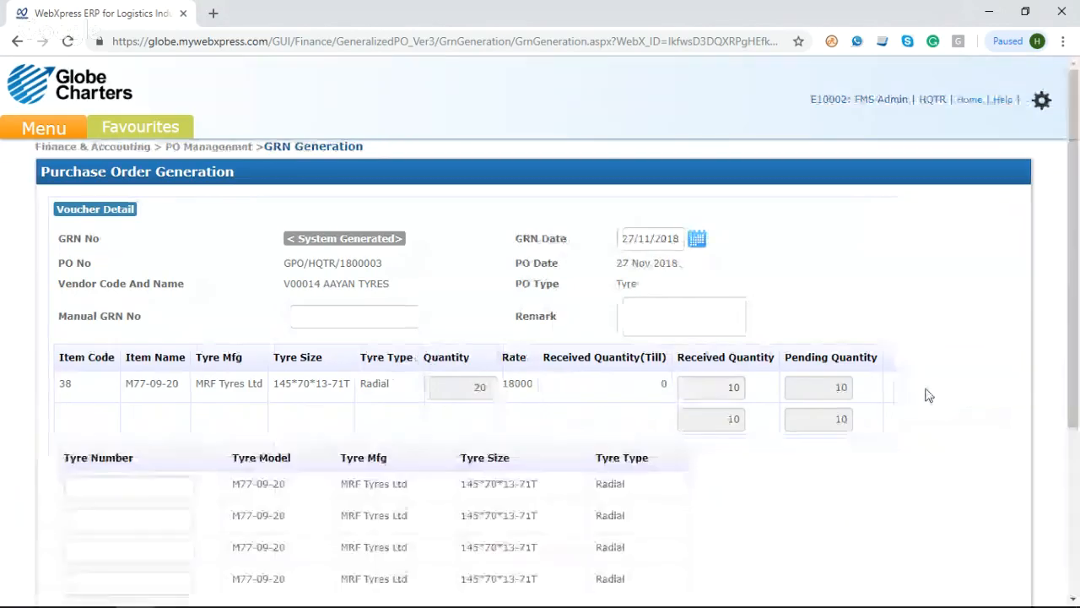
{"action": "scroll", "coordinate": [564, 503], "scroll_direction": "down", "scroll_amount": 2}
{"action": "scroll", "coordinate": [563, 503], "scroll_direction": "down", "scroll_amount": 3}
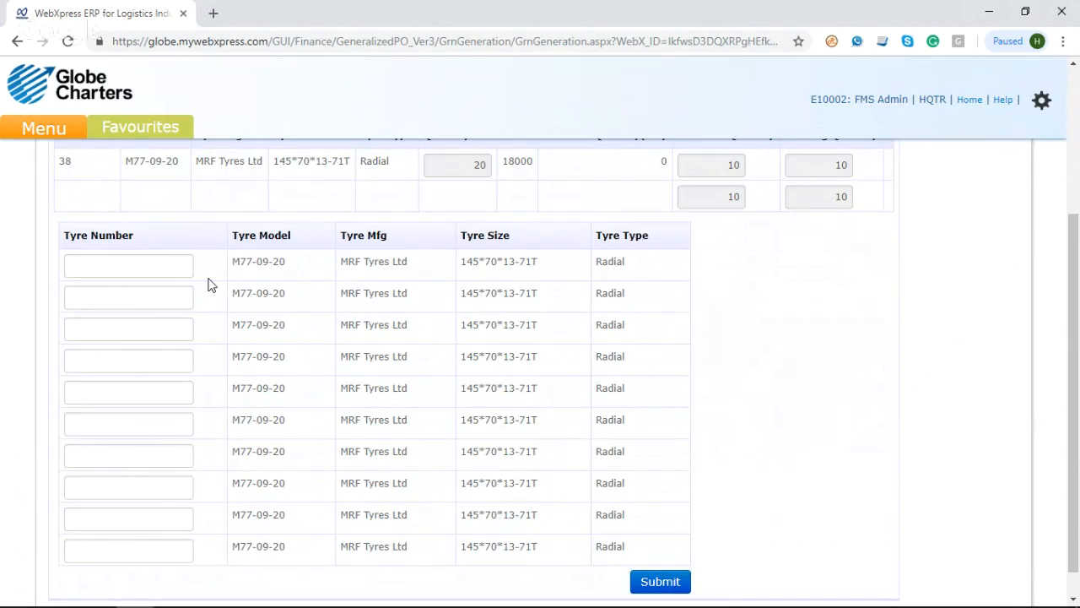
Step: Try M0000011 as the tyre number in the first tyre row
{"action": "left_click", "coordinate": [124, 274]}
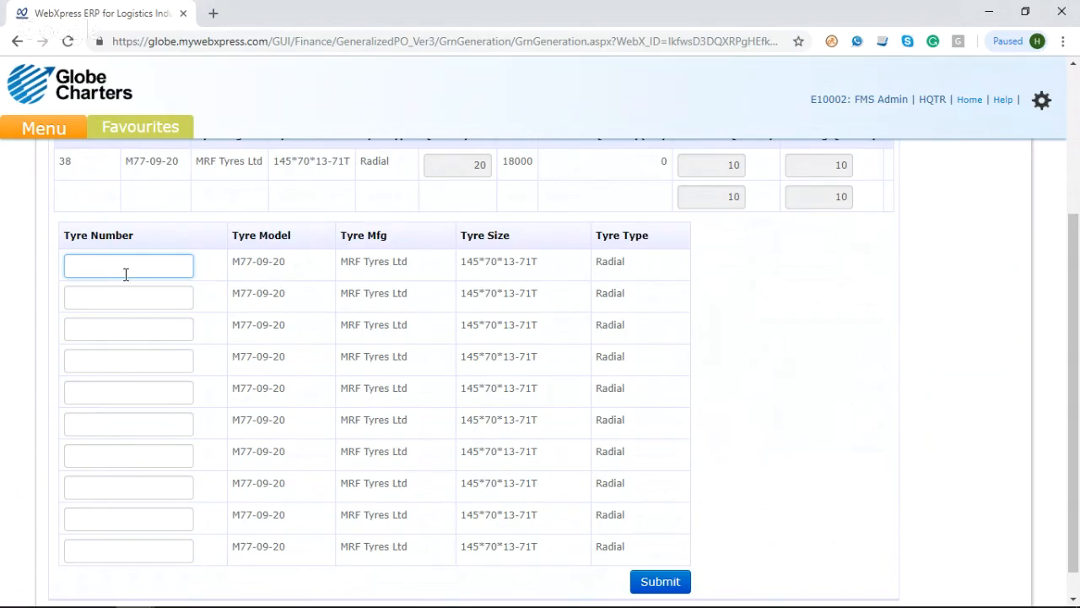
{"action": "type", "text": "M"}
{"action": "type", "text": "000"}
{"action": "type", "text": "001"}
{"action": "type", "text": "10"}
{"action": "key", "text": "BackSpace"}
{"action": "type", "text": "1"}
{"action": "left_click", "coordinate": [114, 294]}
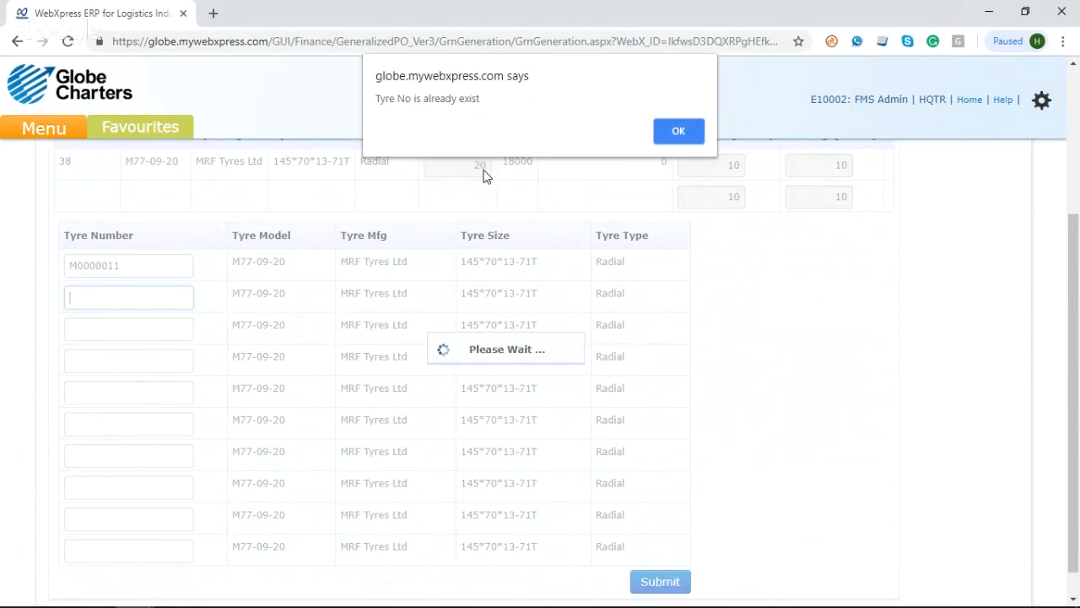
{"action": "left_click", "coordinate": [664, 140]}
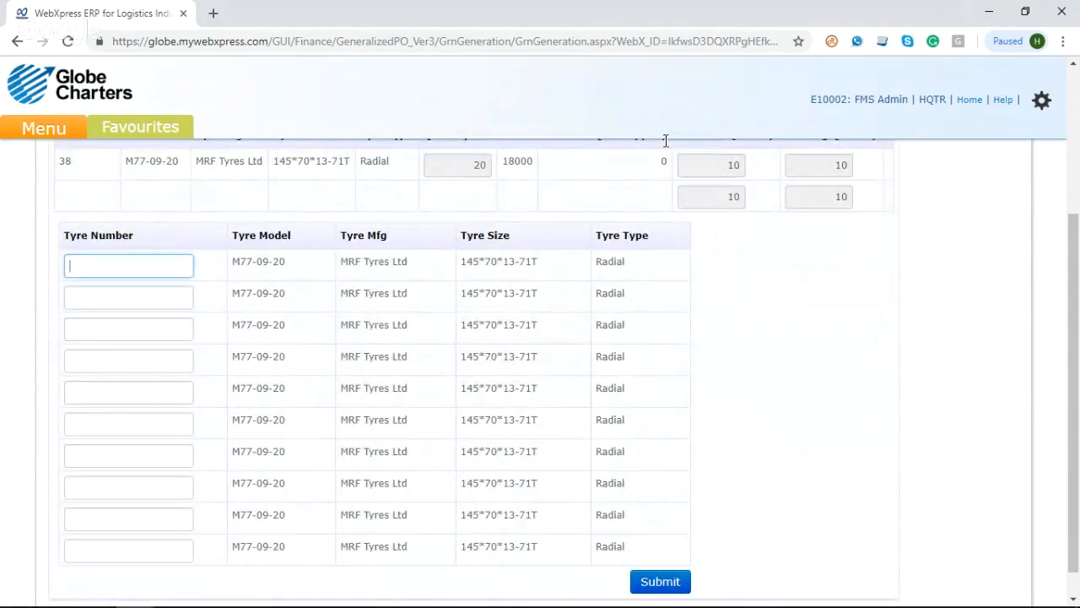
Step: Enter tyre number M0000020 in the first tyre row and M0000021 in the second
{"action": "type", "text": "M0000020"}
{"action": "left_click", "coordinate": [131, 304]}
{"action": "left_click_drag", "start_coordinate": [137, 268], "coordinate": [29, 270]}
{"action": "key", "text": "ctrl+c"}
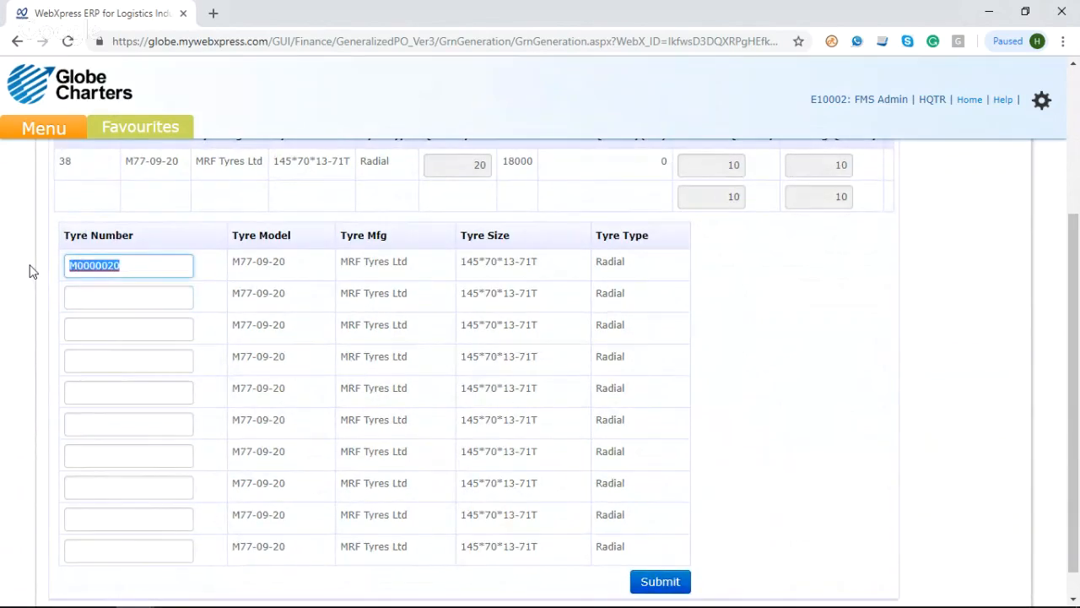
{"action": "left_click", "coordinate": [87, 299]}
{"action": "key", "text": "ctrl+v"}
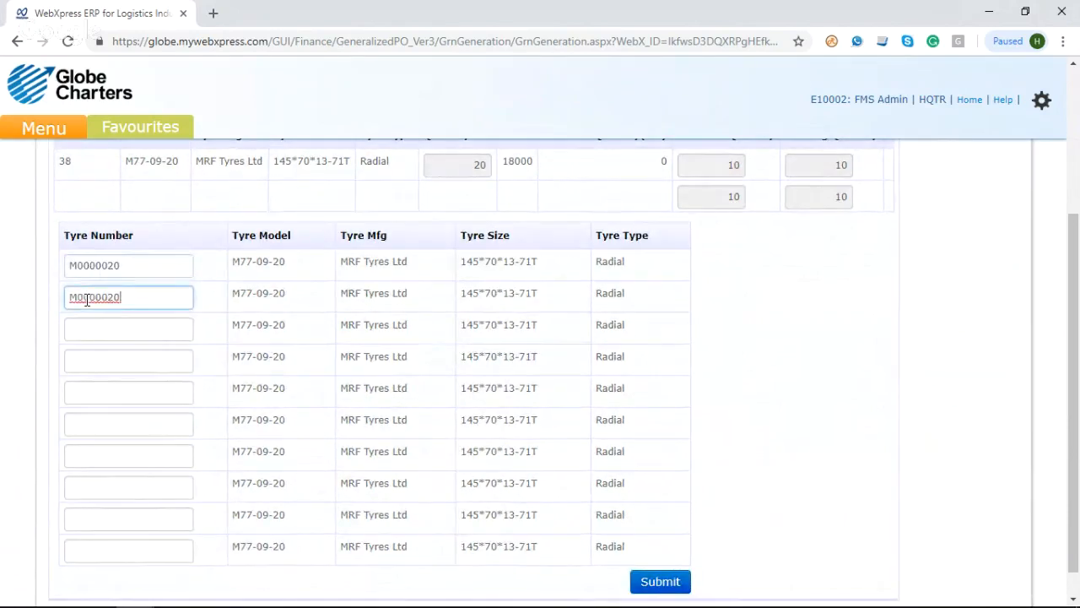
{"action": "key", "text": "BackSpace"}
{"action": "type", "text": "1"}
Step: Enter tyre number M0000022 in the third tyre row and M0000023 in the fourth
{"action": "left_click", "coordinate": [100, 330]}
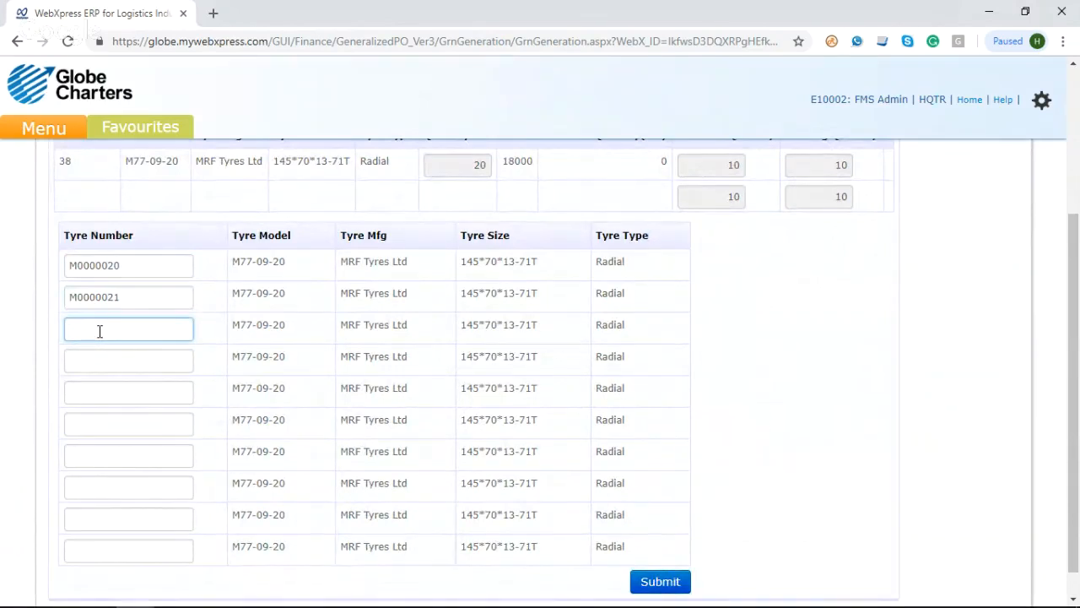
{"action": "key", "text": "ctrl+v"}
{"action": "key", "text": "BackSpace"}
{"action": "type", "text": "2"}
{"action": "left_click", "coordinate": [106, 363]}
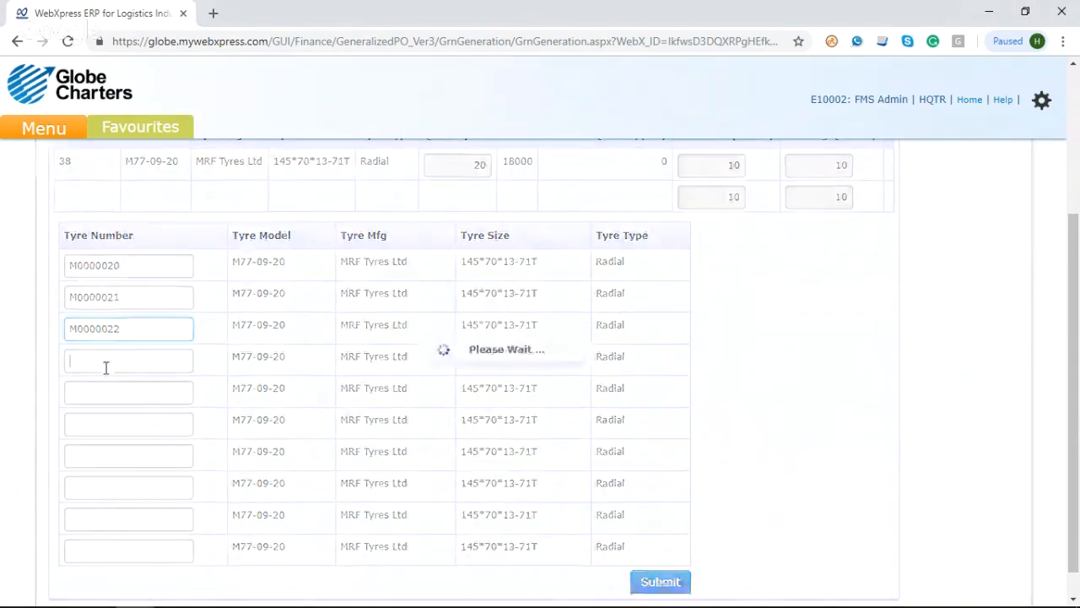
{"action": "key", "text": "ctrl+v"}
{"action": "key", "text": "BackSpace"}
{"action": "type", "text": "3"}
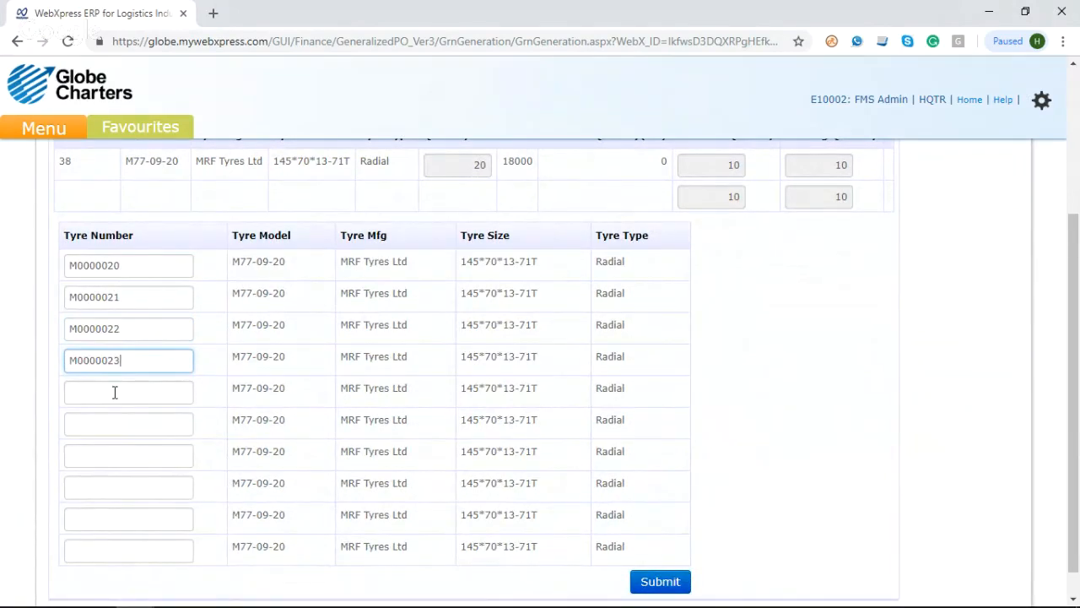
Step: Enter tyre number M0000024 in the fifth tyre row and M0000025 in the sixth
{"action": "left_click", "coordinate": [115, 392]}
{"action": "key", "text": "ctrl+v"}
{"action": "key", "text": "BackSpace"}
{"action": "type", "text": "4"}
{"action": "left_click", "coordinate": [122, 422]}
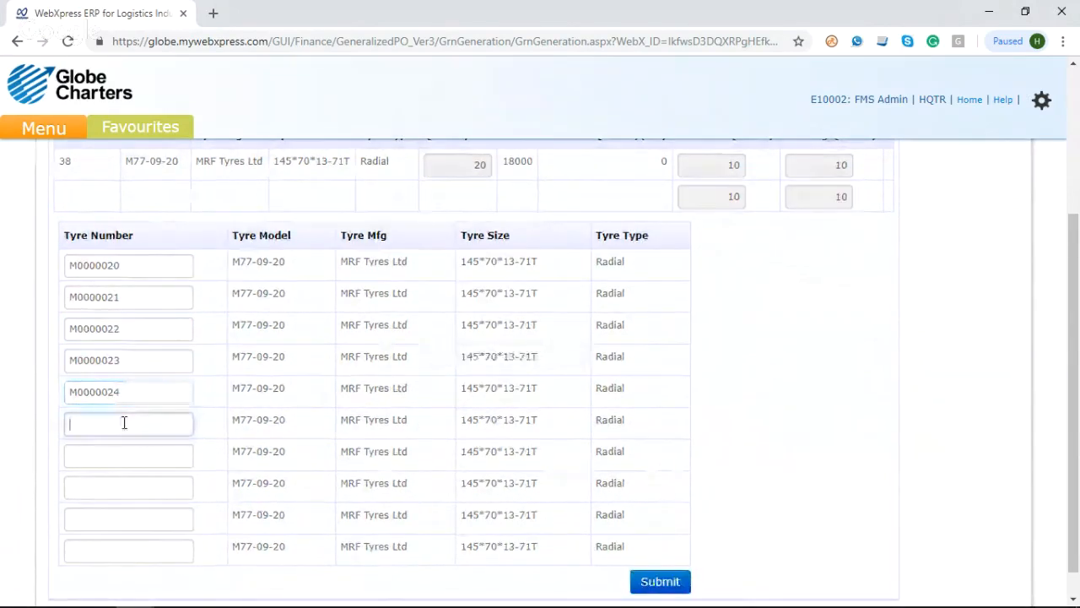
{"action": "key", "text": "ctrl+v"}
{"action": "key", "text": "BackSpace"}
{"action": "type", "text": "5"}
Step: Enter tyre number M0000026 in the seventh tyre row and M0000027 in the eighth
{"action": "left_click", "coordinate": [131, 454]}
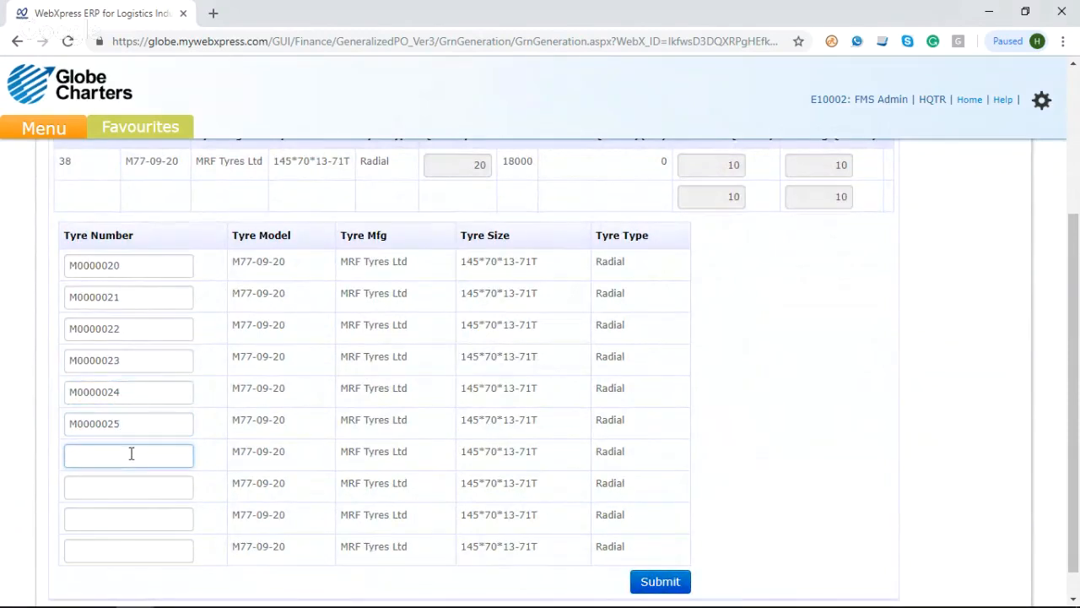
{"action": "key", "text": "ctrl+v"}
{"action": "key", "text": "BackSpace"}
{"action": "type", "text": "6"}
{"action": "left_click", "coordinate": [127, 487]}
{"action": "key", "text": "ctrl+v"}
{"action": "key", "text": "BackSpace"}
{"action": "type", "text": "7"}
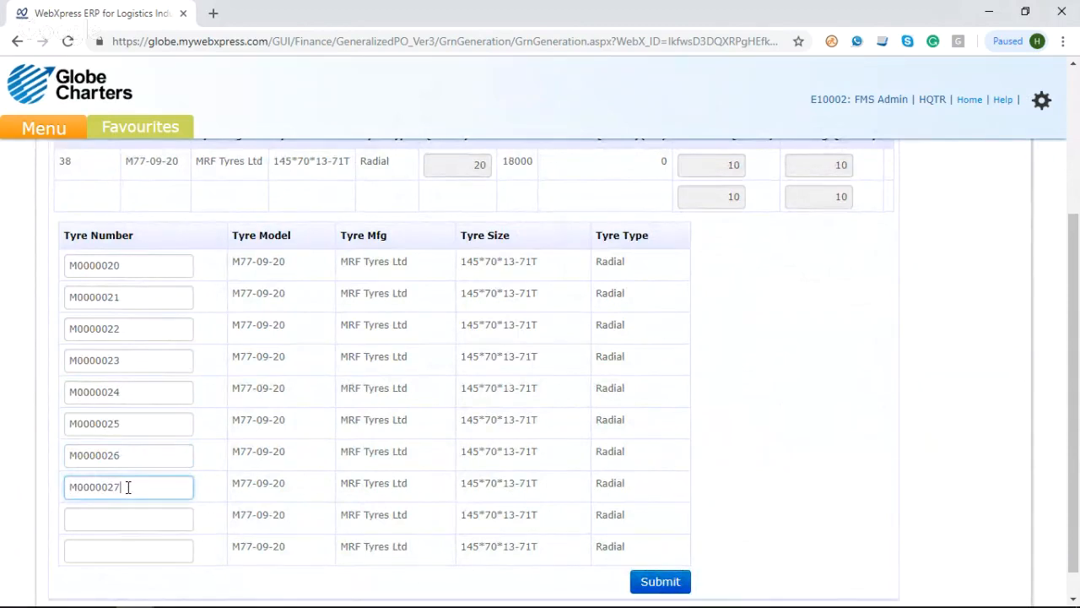
Step: Enter tyre number M0000028 in the ninth tyre row and M0000029 in the last
{"action": "left_click", "coordinate": [126, 517]}
{"action": "key", "text": "ctrl+v"}
{"action": "key", "text": "BackSpace"}
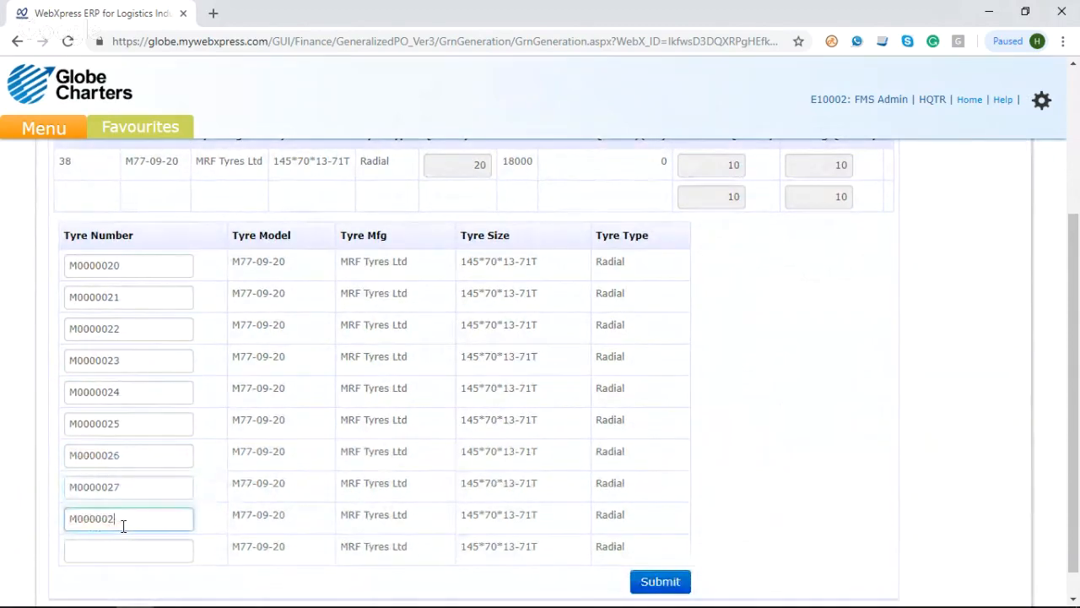
{"action": "type", "text": "8"}
{"action": "left_click", "coordinate": [130, 548]}
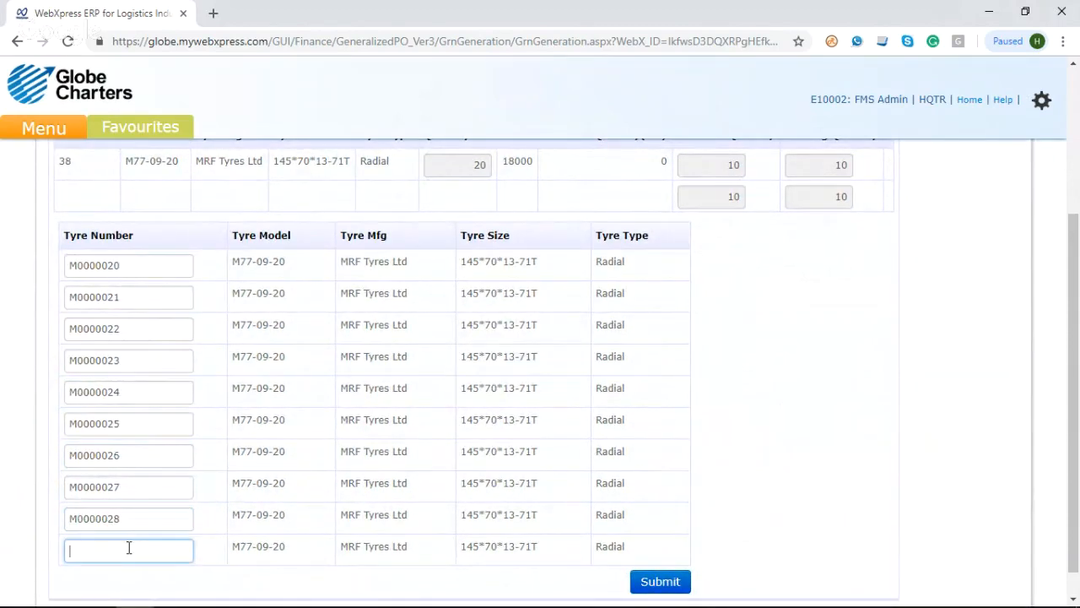
{"action": "key", "text": "ctrl+v"}
{"action": "key", "text": "BackSpace"}
{"action": "type", "text": "9"}
{"action": "left_click", "coordinate": [784, 387]}
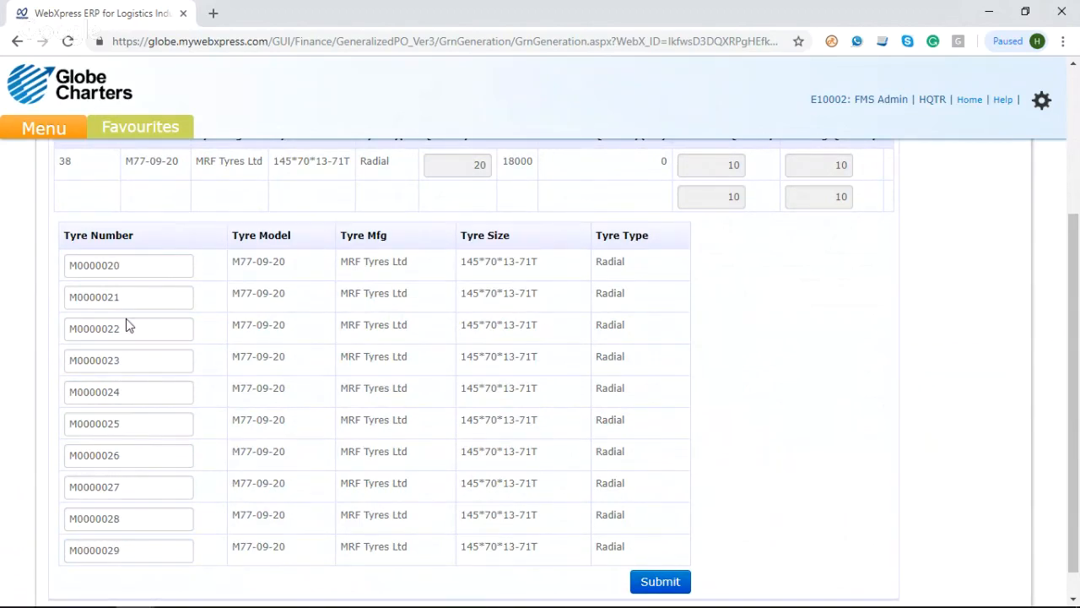
Step: Submit the ten tyre numbers, then submit the GRN and confirm that the entered details are correct
{"action": "left_click", "coordinate": [646, 588]}
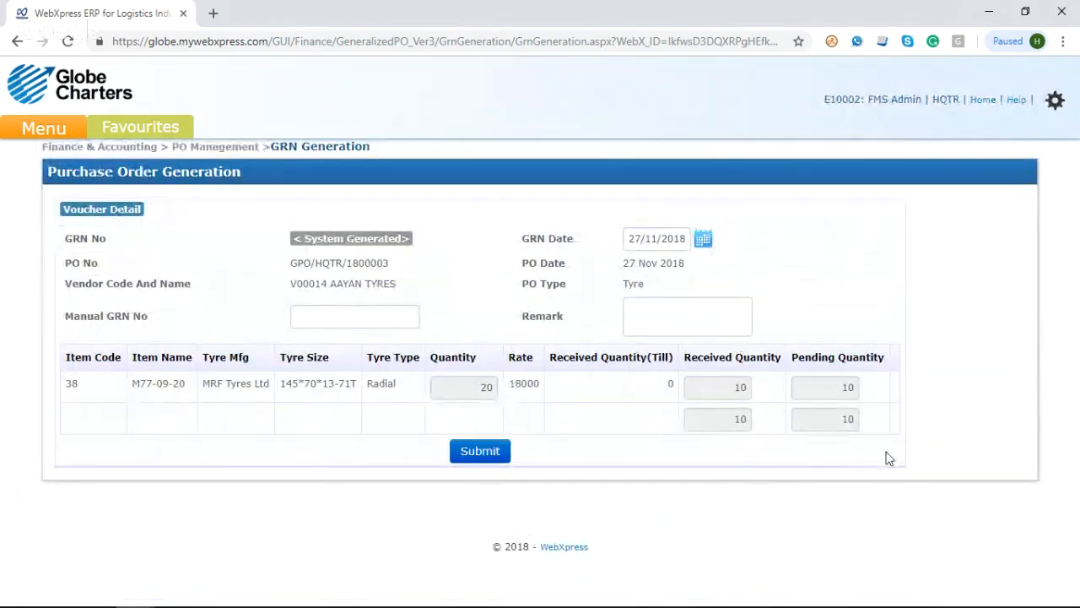
{"action": "left_click", "coordinate": [467, 452]}
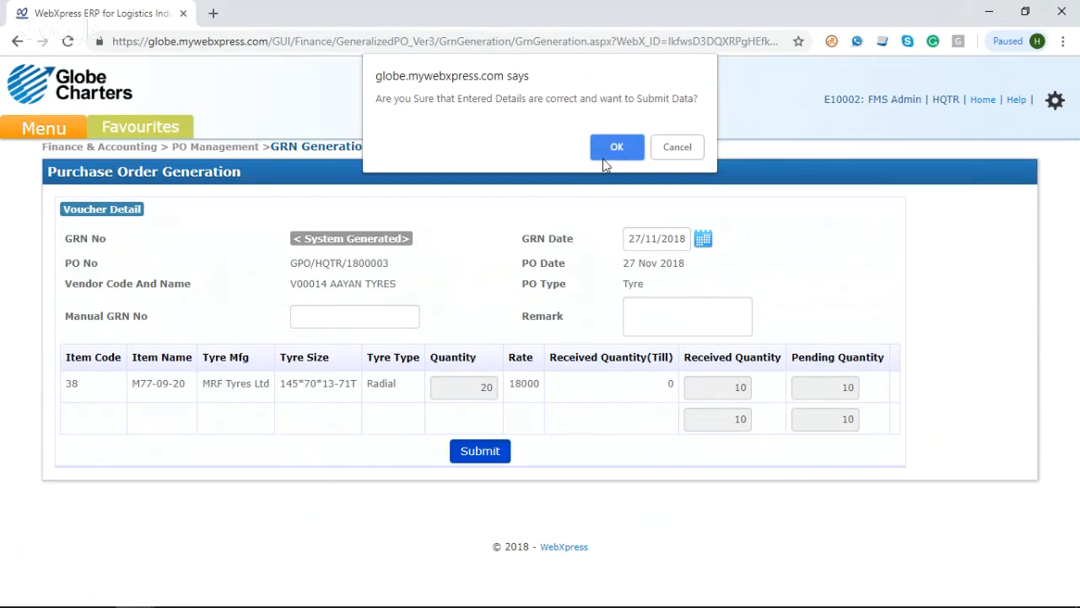
{"action": "left_click", "coordinate": [613, 149]}
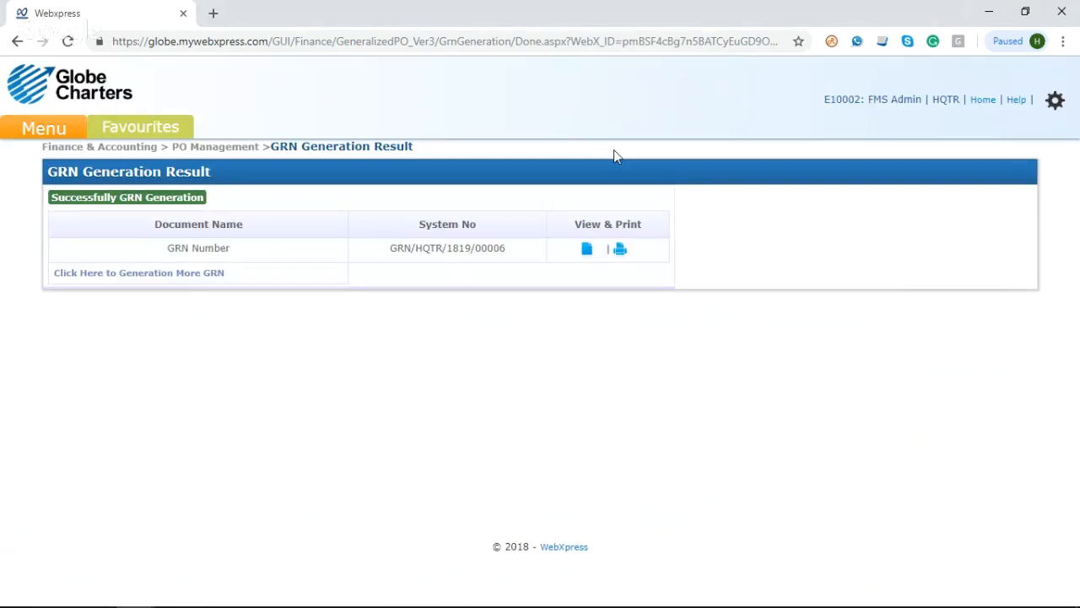
Step: Start another GRN, list Tyre purchase orders for vendor AAYAN TYRES, and open the order dated 27 Nov 2018
{"action": "left_click", "coordinate": [210, 274]}
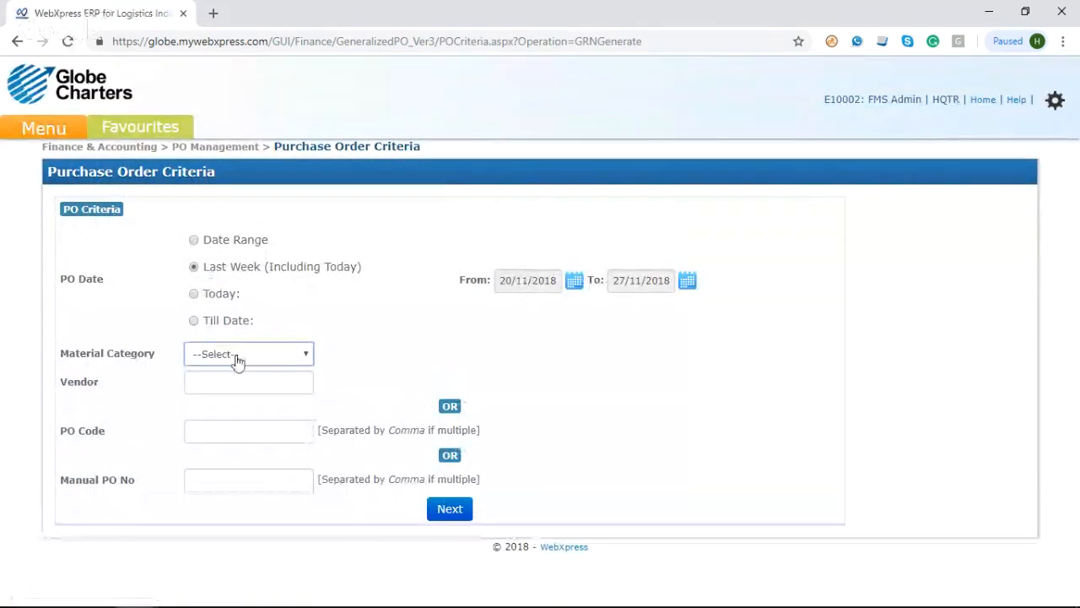
{"action": "left_click", "coordinate": [234, 356]}
{"action": "left_click", "coordinate": [241, 448]}
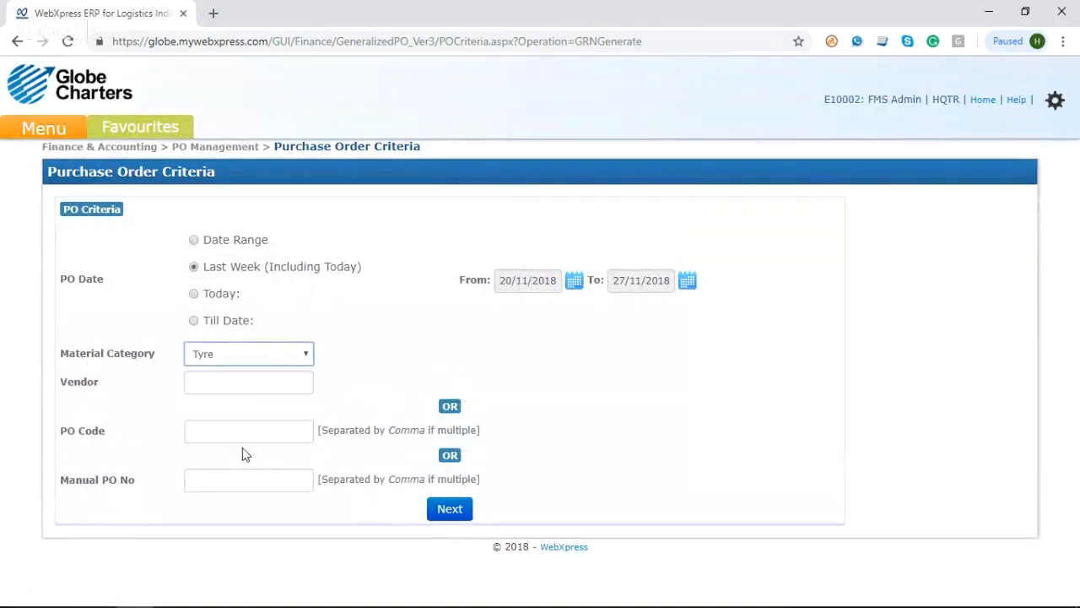
{"action": "left_click", "coordinate": [234, 390]}
{"action": "type", "text": "AA"}
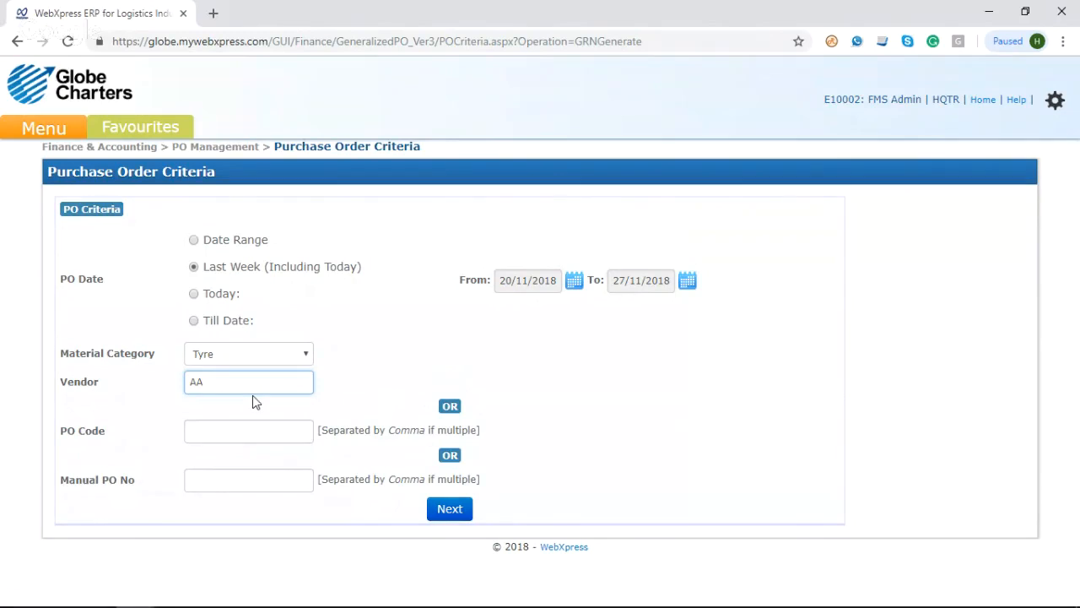
{"action": "key", "text": "BackSpace"}
{"action": "type", "text": "%%%"}
{"action": "left_click", "coordinate": [253, 420]}
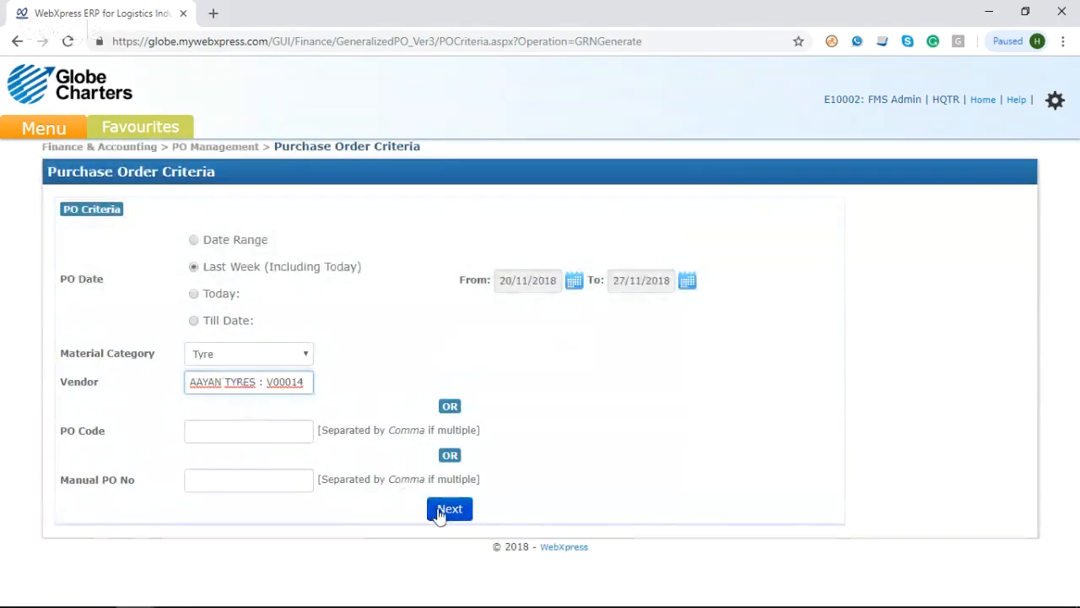
{"action": "left_click", "coordinate": [445, 512]}
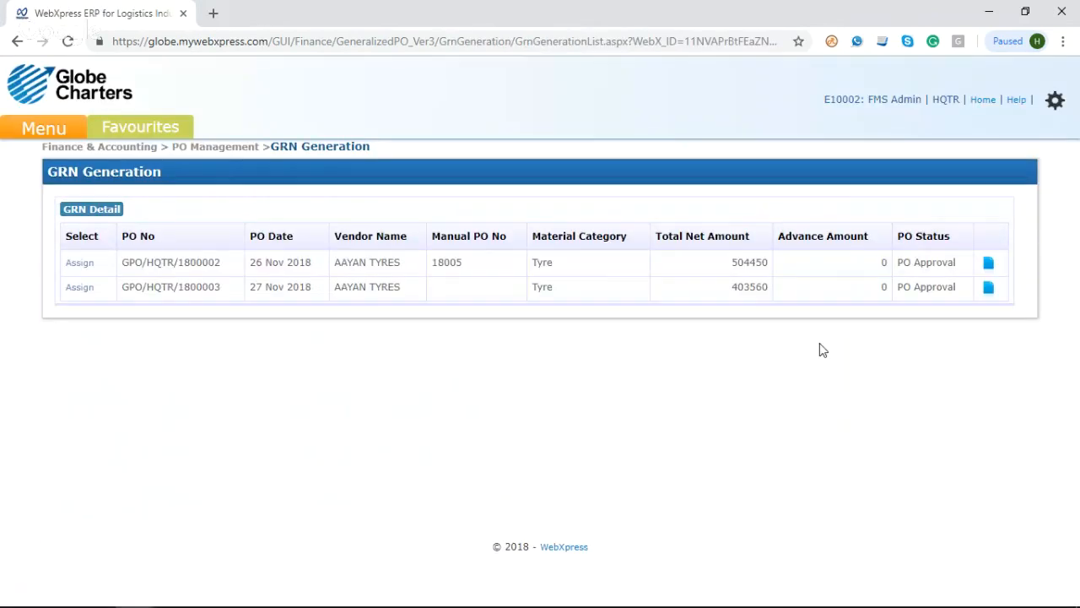
{"action": "left_click", "coordinate": [76, 289]}
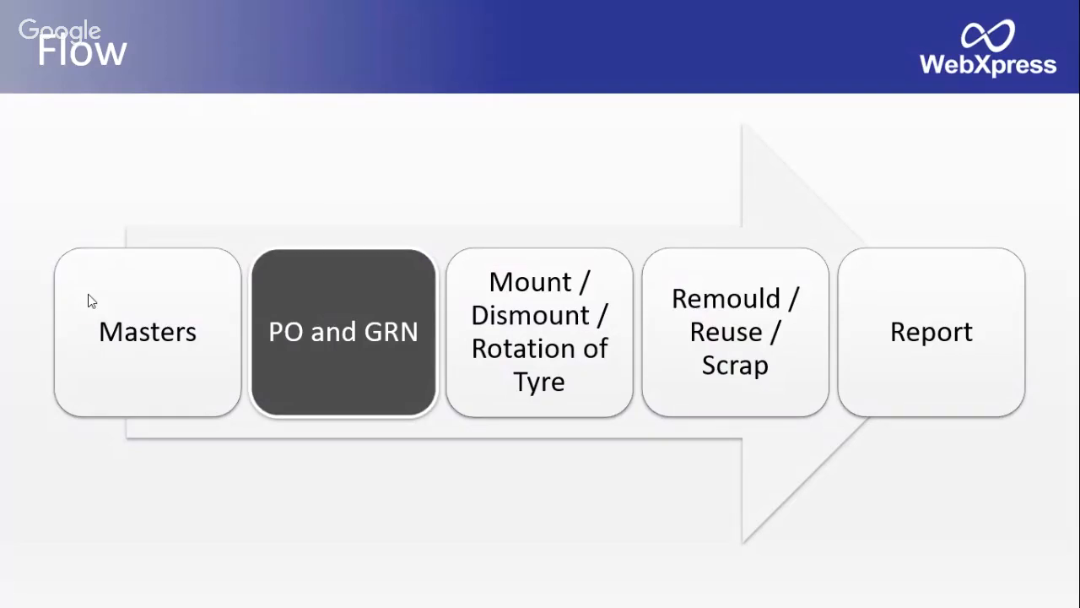
{"action": "key", "text": "Right"}
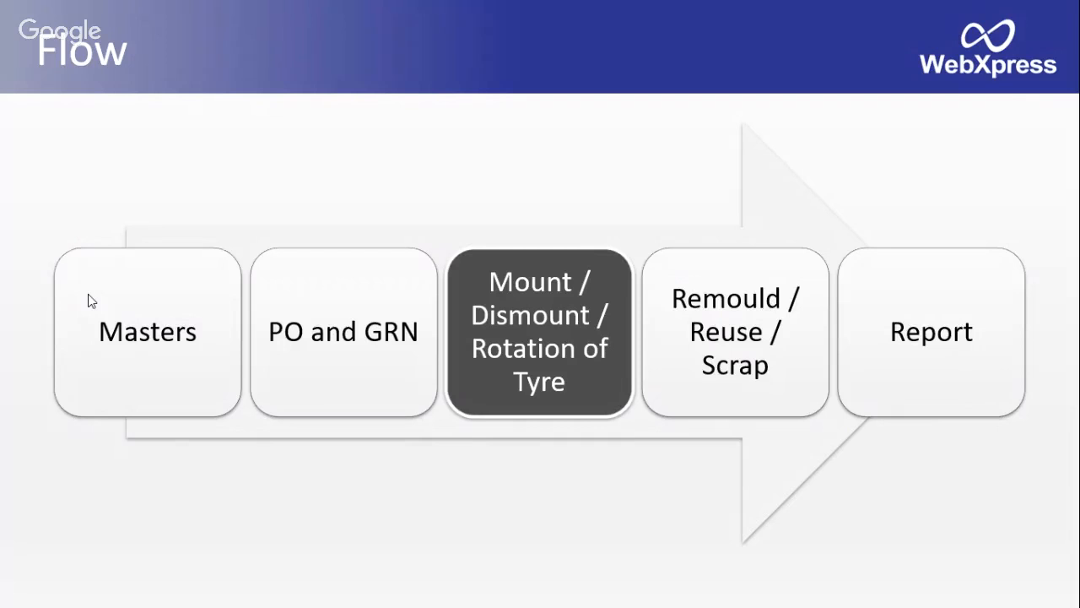
{"action": "key", "text": "alt+Tab"}
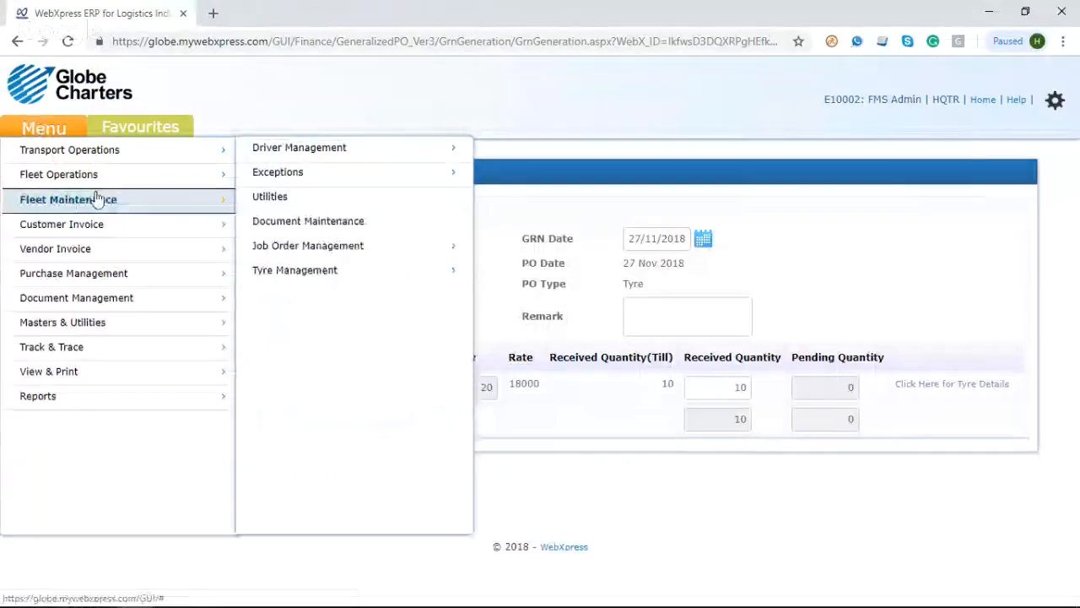
Step: Open the Tyre Issue To Vehicle form under Fleet Maintenance and choose truck KA02AE0080
{"action": "mouse_move", "coordinate": [330, 279]}
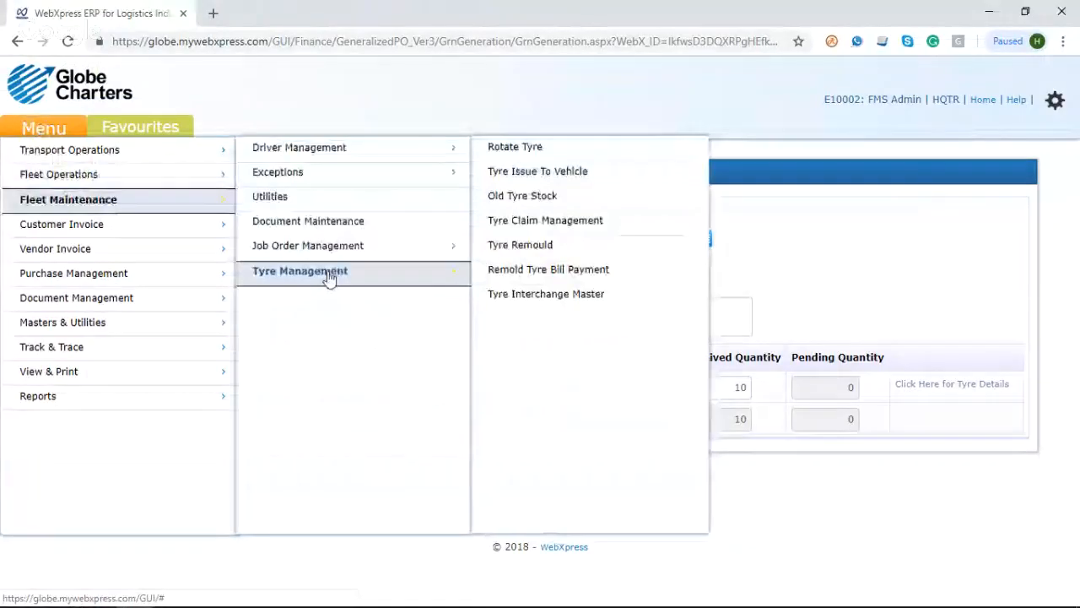
{"action": "left_click", "coordinate": [572, 173]}
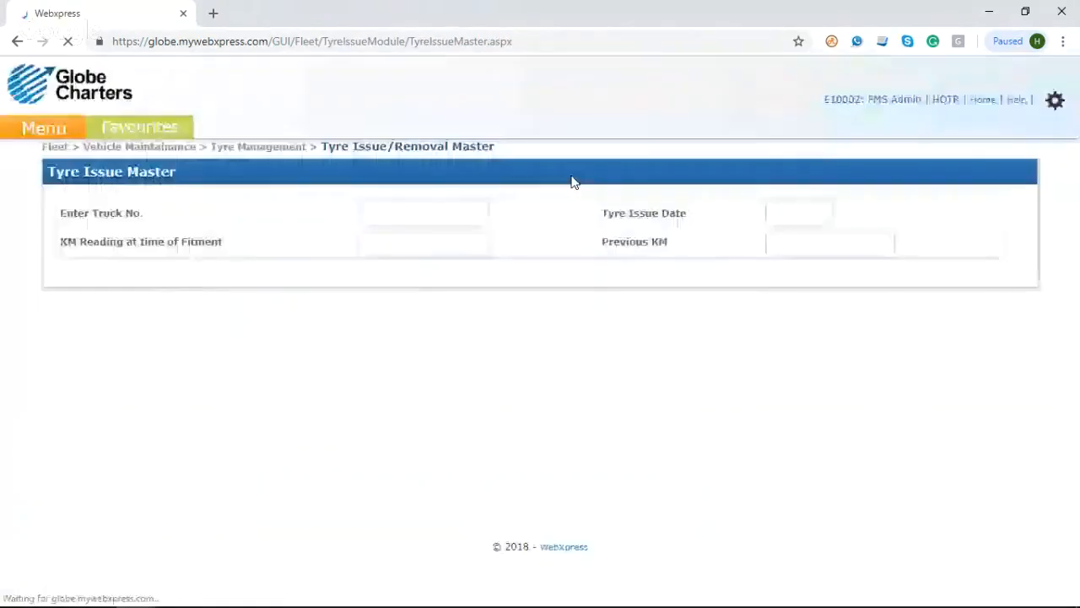
{"action": "left_click", "coordinate": [472, 212]}
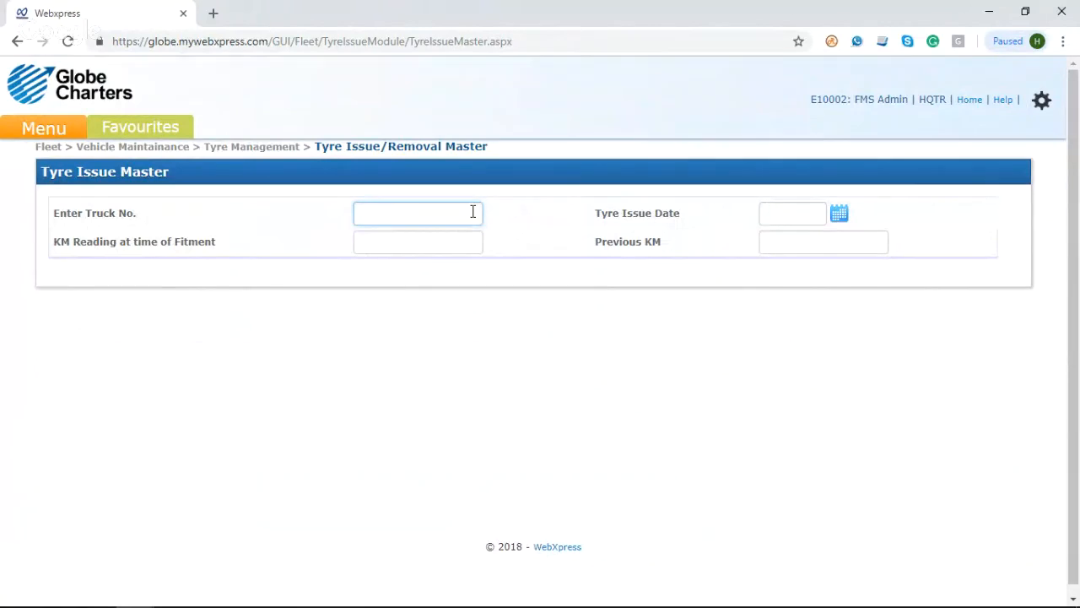
{"action": "type", "text": "KA"}
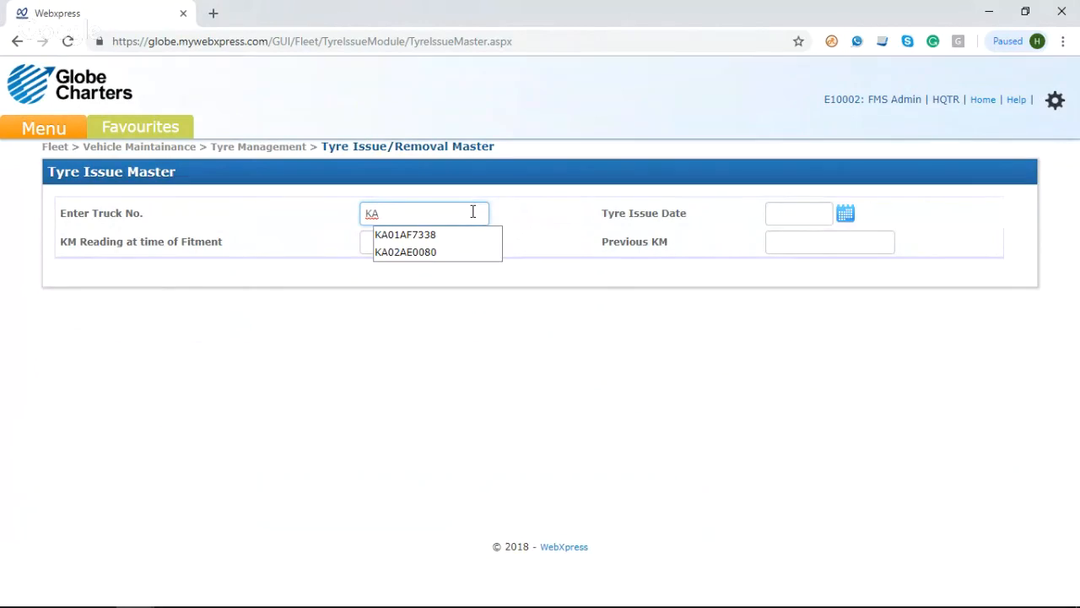
{"action": "left_click", "coordinate": [436, 255]}
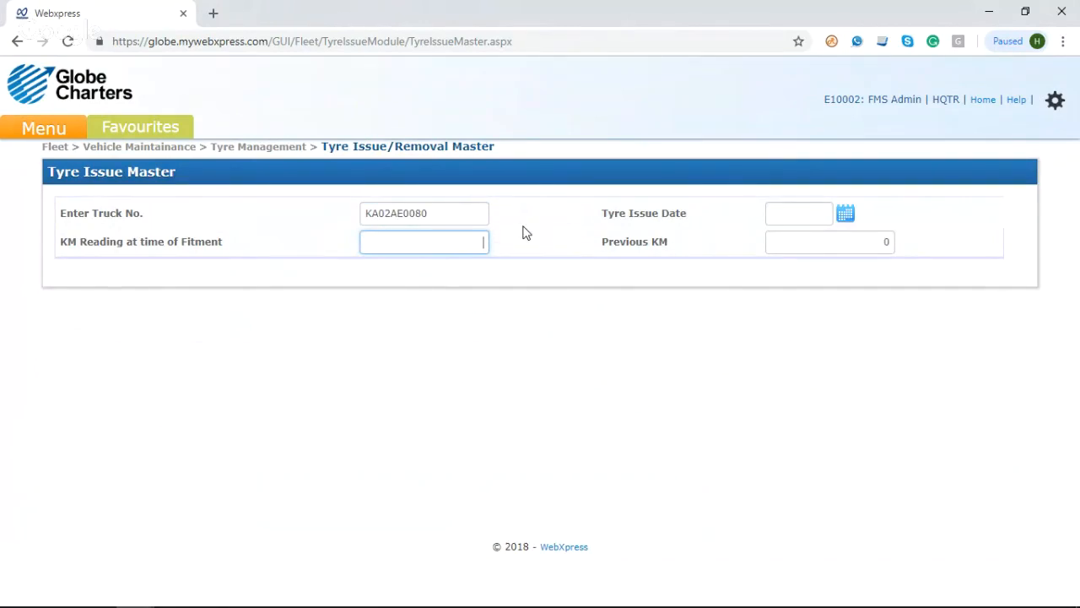
Step: Set the tyre issue date to 27/11/2018 and the KM reading at time of fitment to 1000
{"action": "left_click", "coordinate": [845, 215]}
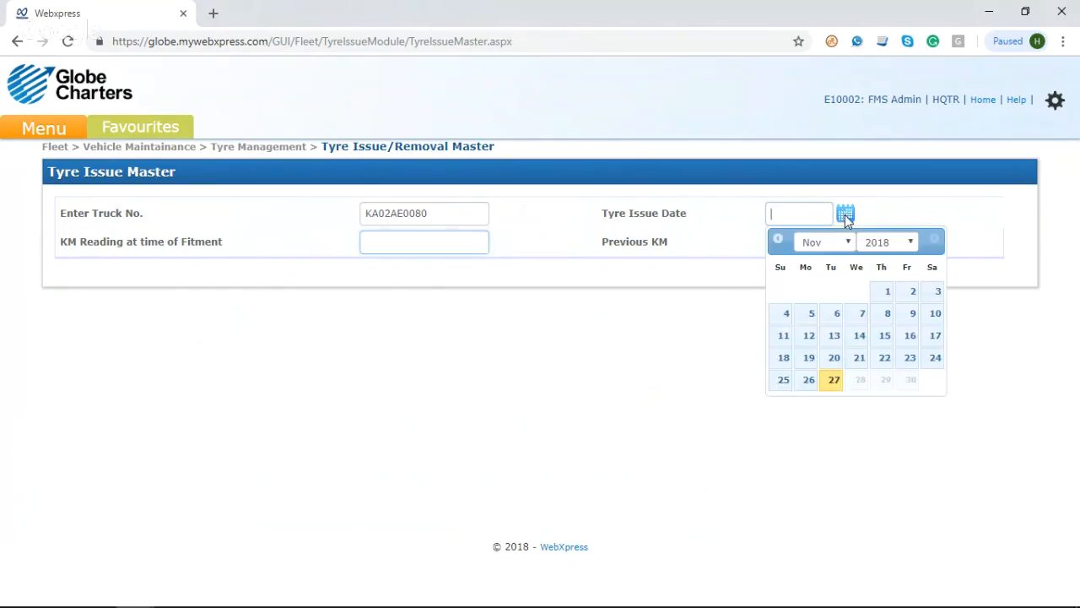
{"action": "left_click", "coordinate": [834, 382]}
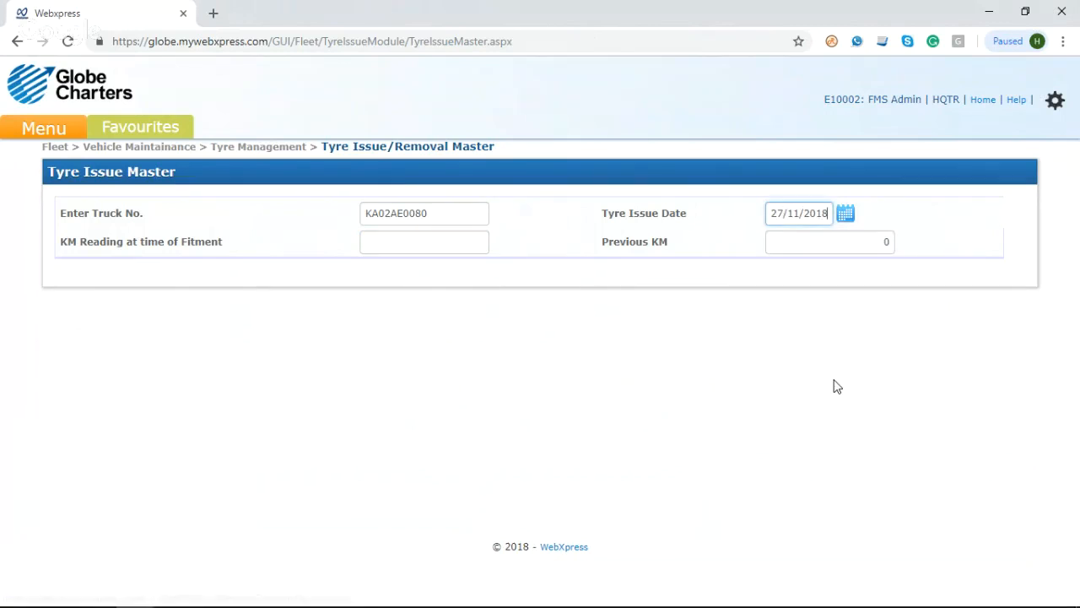
{"action": "left_click", "coordinate": [420, 246]}
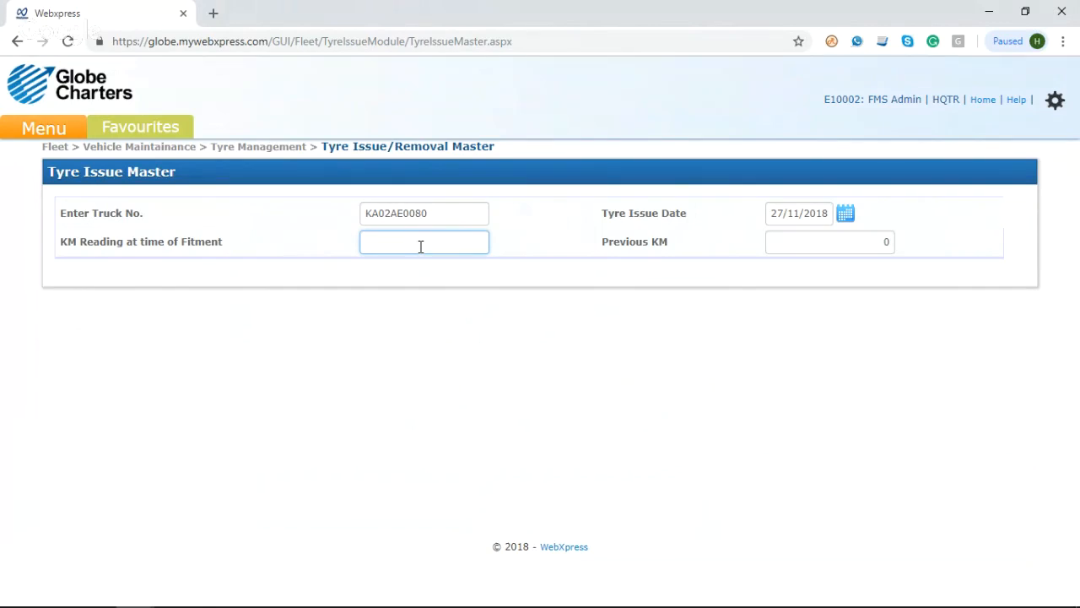
{"action": "type", "text": "1000"}
{"action": "key", "text": "Tab"}
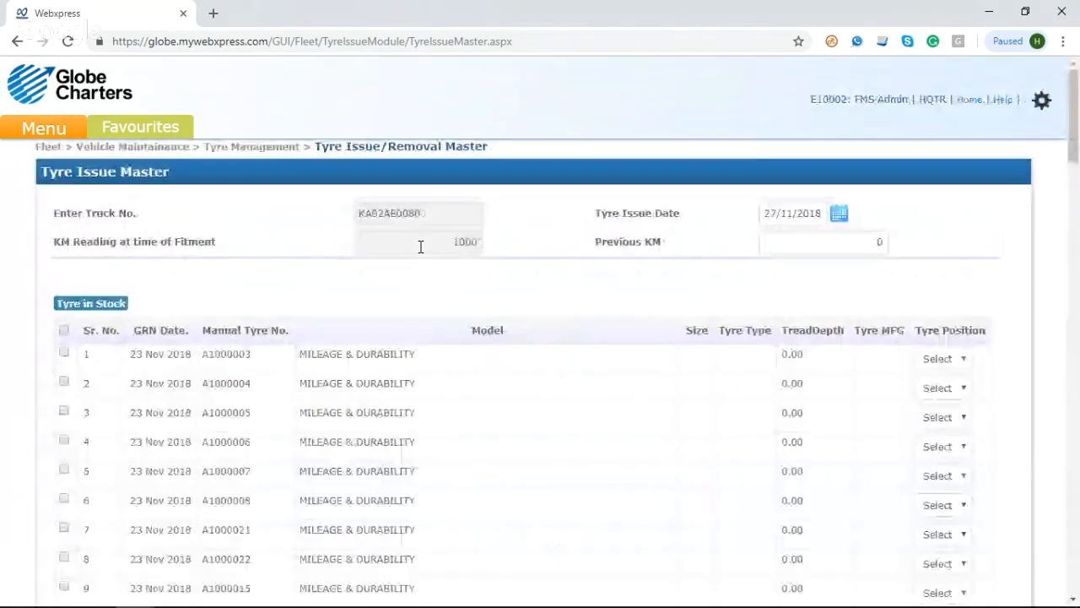
Step: Select tyres M0000021 through M0000027 in the list of tyres in stock
{"action": "scroll", "coordinate": [420, 247], "scroll_direction": "down", "scroll_amount": 1}
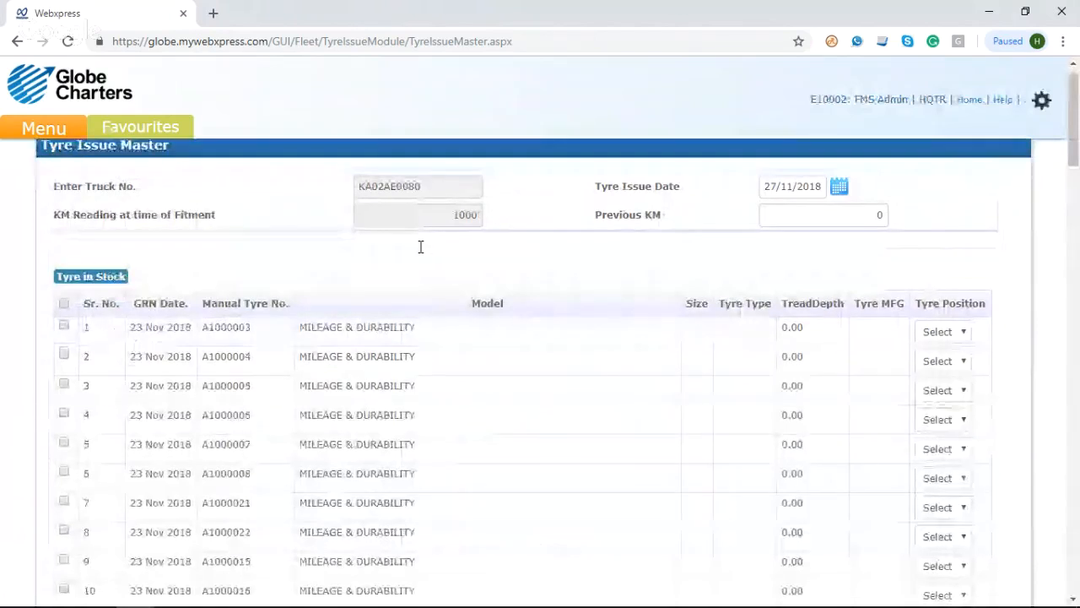
{"action": "scroll", "coordinate": [420, 246], "scroll_direction": "up", "scroll_amount": 1}
{"action": "scroll", "coordinate": [420, 246], "scroll_direction": "down", "scroll_amount": 3}
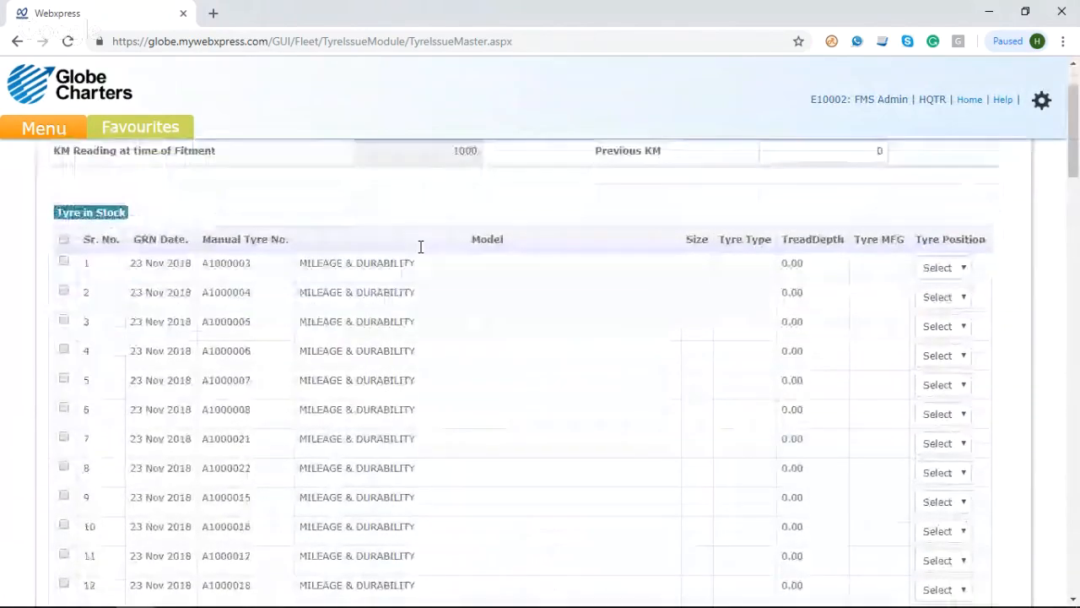
{"action": "scroll", "coordinate": [421, 247], "scroll_direction": "down", "scroll_amount": 6}
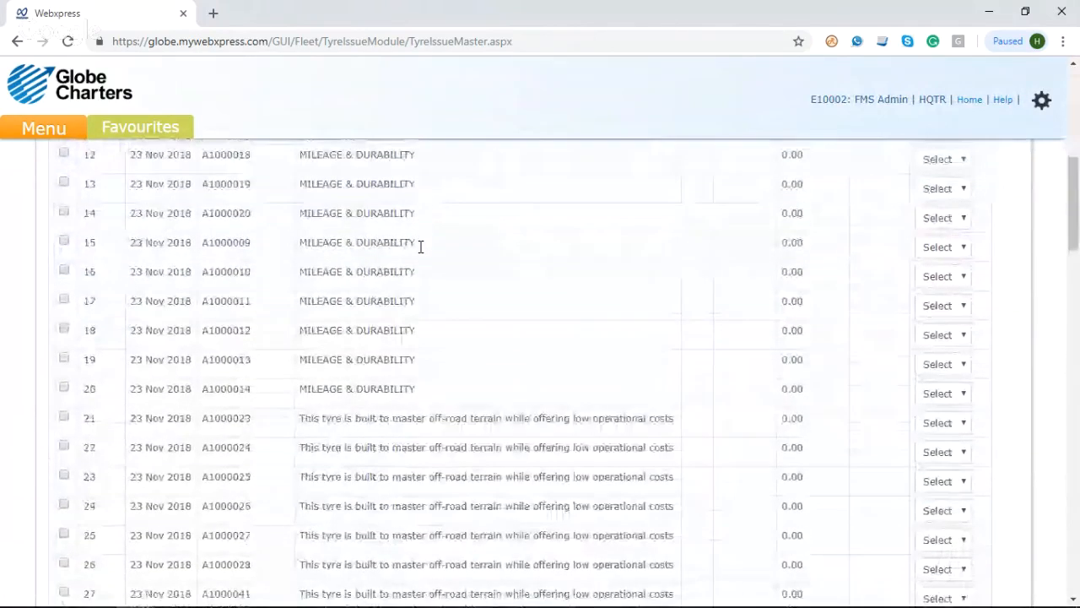
{"action": "scroll", "coordinate": [420, 246], "scroll_direction": "down", "scroll_amount": 12}
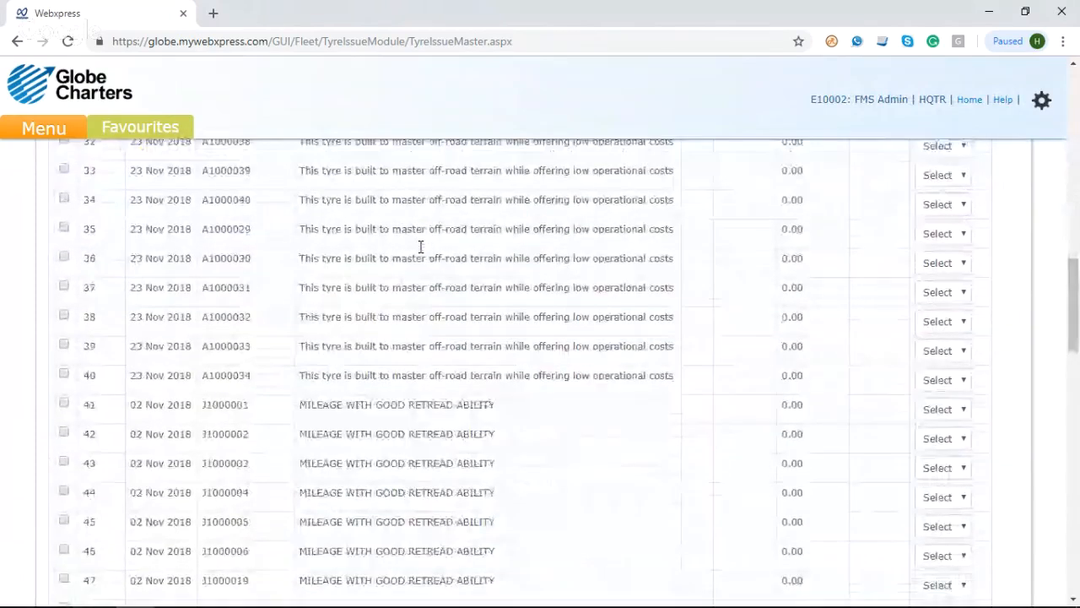
{"action": "scroll", "coordinate": [420, 247], "scroll_direction": "up", "scroll_amount": 18}
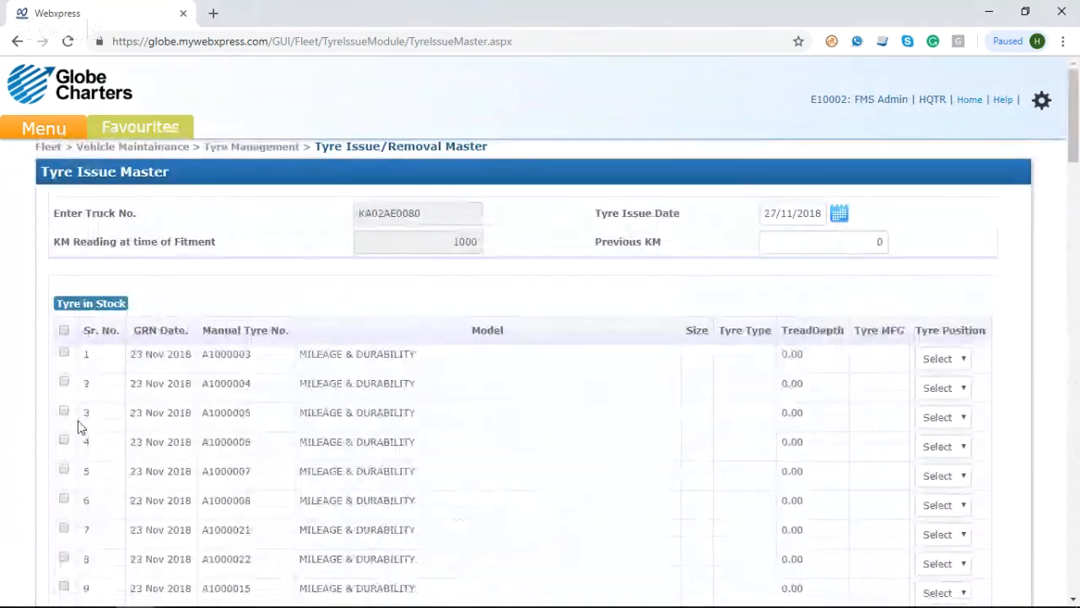
{"action": "scroll", "coordinate": [79, 427], "scroll_direction": "down", "scroll_amount": 8}
{"action": "scroll", "coordinate": [78, 427], "scroll_direction": "down", "scroll_amount": 20}
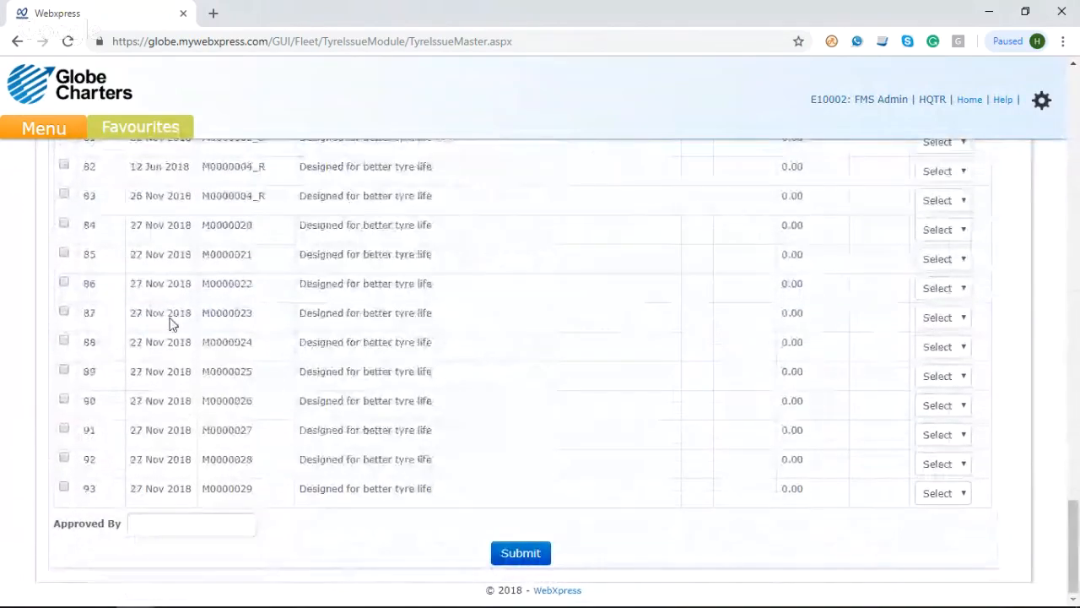
{"action": "left_click", "coordinate": [65, 254]}
{"action": "left_click", "coordinate": [67, 284]}
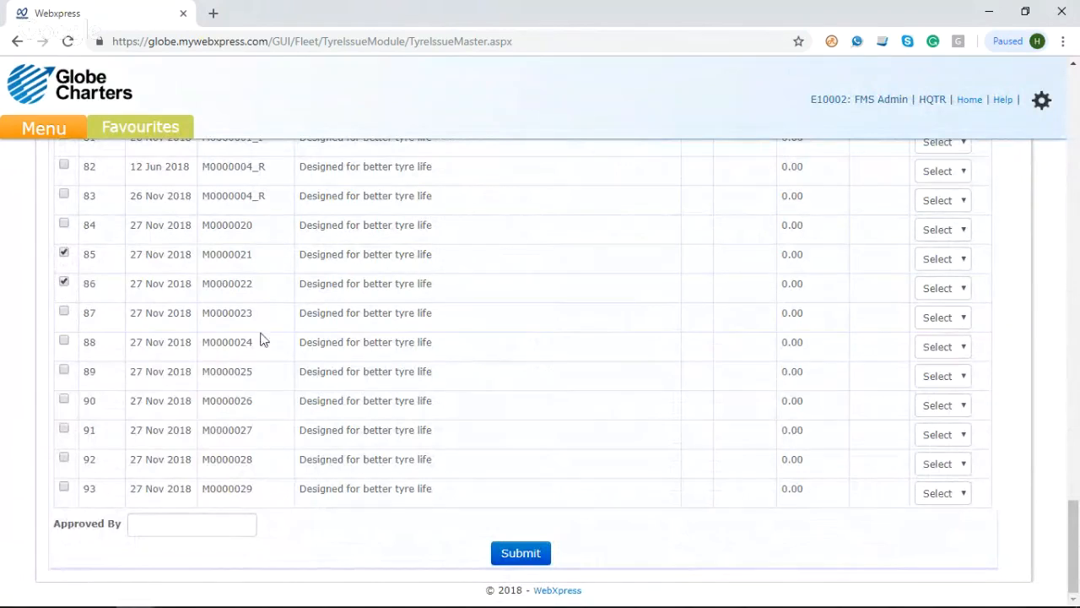
{"action": "left_click", "coordinate": [65, 316]}
{"action": "left_click", "coordinate": [65, 343]}
{"action": "left_click", "coordinate": [64, 373]}
{"action": "left_click", "coordinate": [64, 402]}
Step: Assign tyre position LF to M0000021, RF to M0000022 and LO to M0000023
{"action": "left_click", "coordinate": [938, 265]}
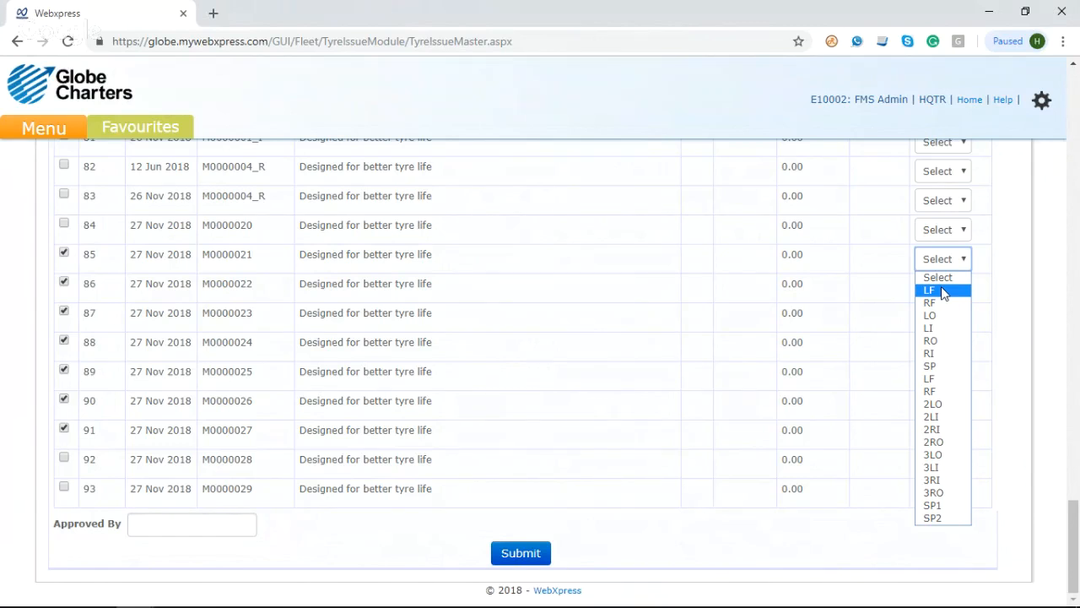
{"action": "left_click", "coordinate": [943, 290]}
{"action": "left_click", "coordinate": [943, 290]}
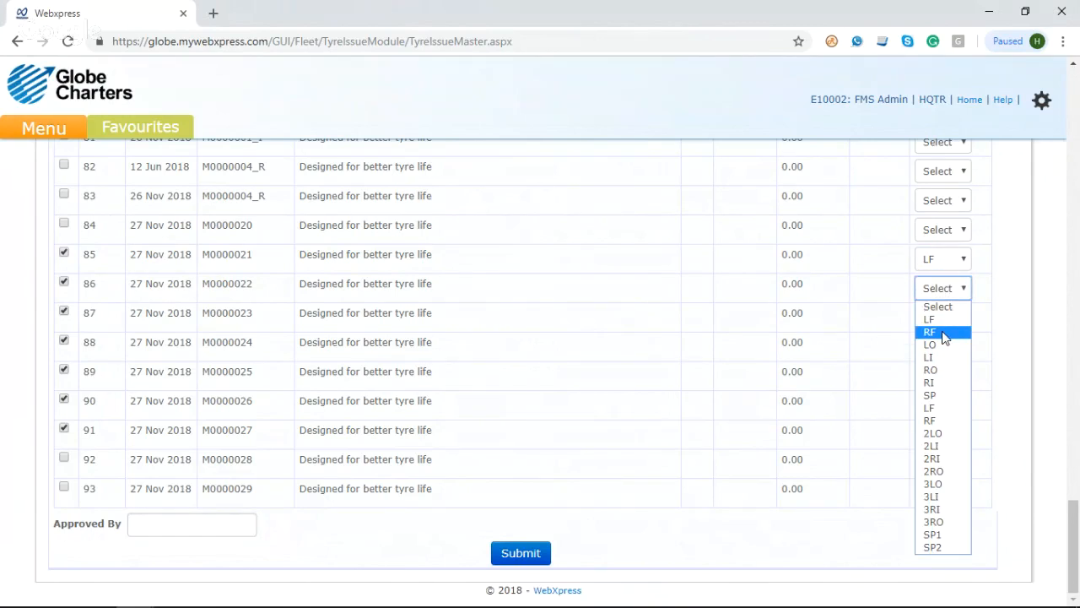
{"action": "left_click", "coordinate": [943, 333]}
{"action": "left_click", "coordinate": [943, 319]}
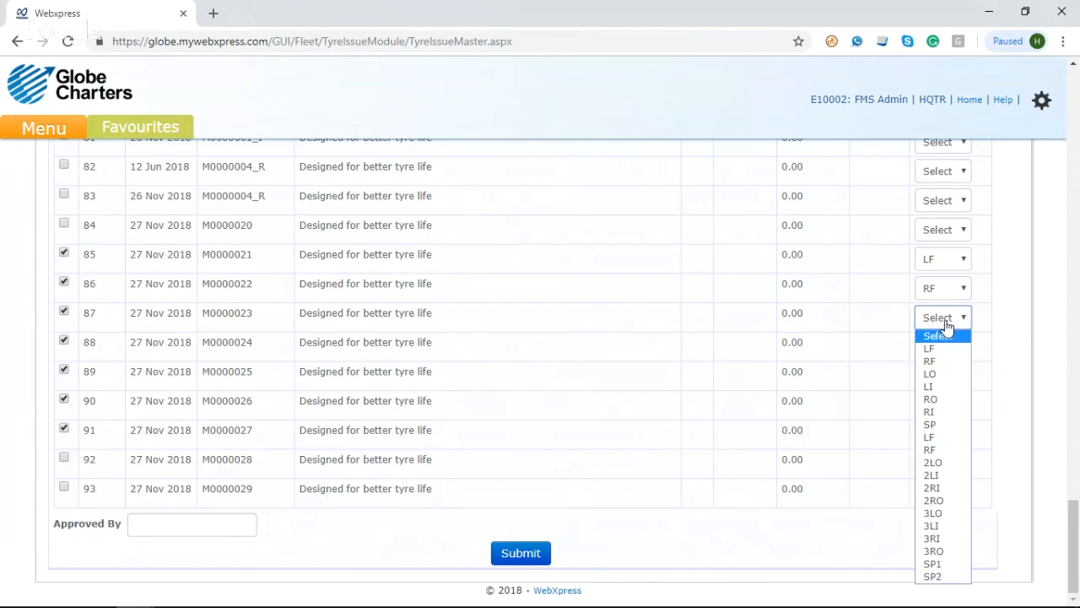
{"action": "left_click", "coordinate": [943, 376]}
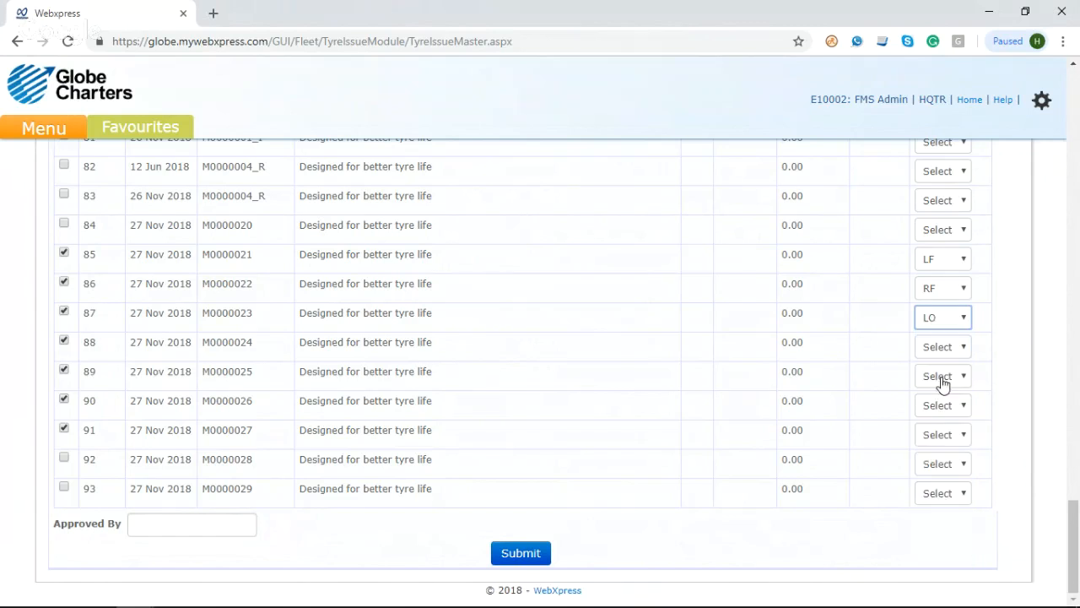
Step: Assign tyre position LI to M0000024, RI to M0000025, RO to M0000026 and SP to M0000027
{"action": "left_click", "coordinate": [953, 357]}
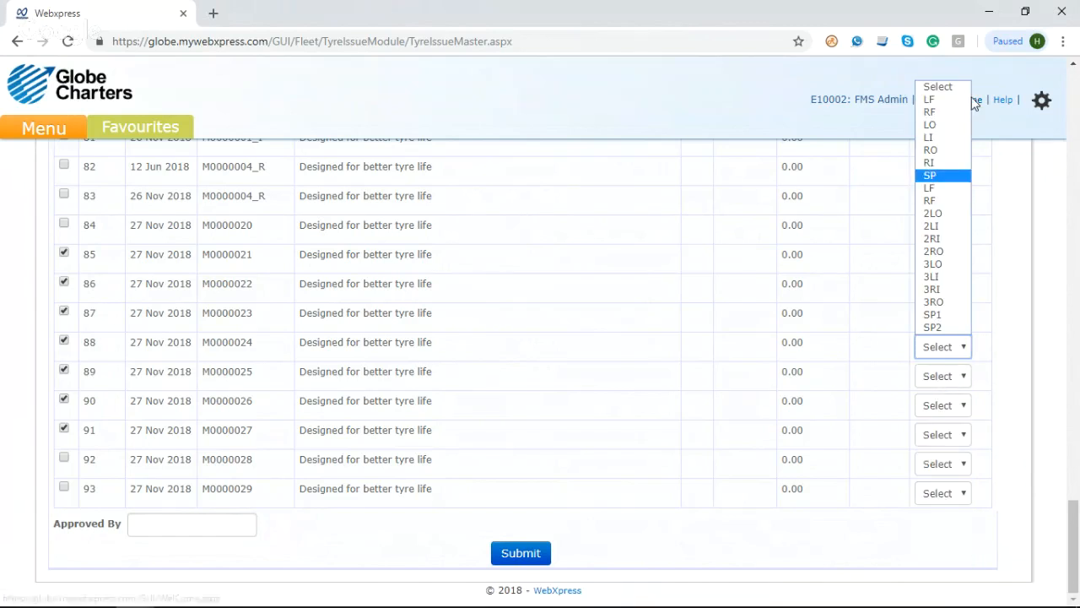
{"action": "left_click", "coordinate": [937, 136]}
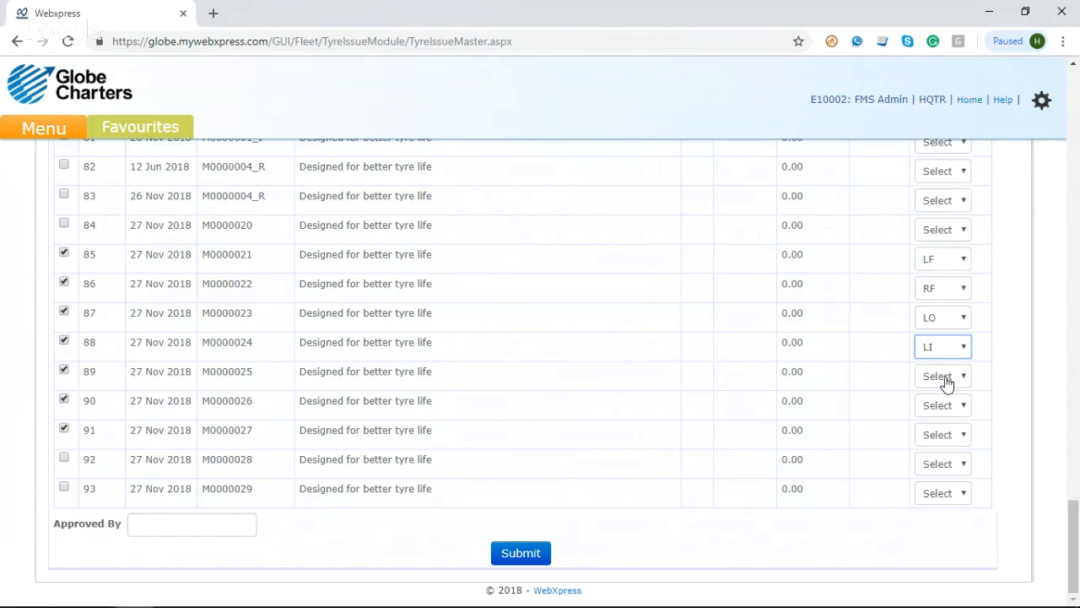
{"action": "left_click", "coordinate": [947, 380]}
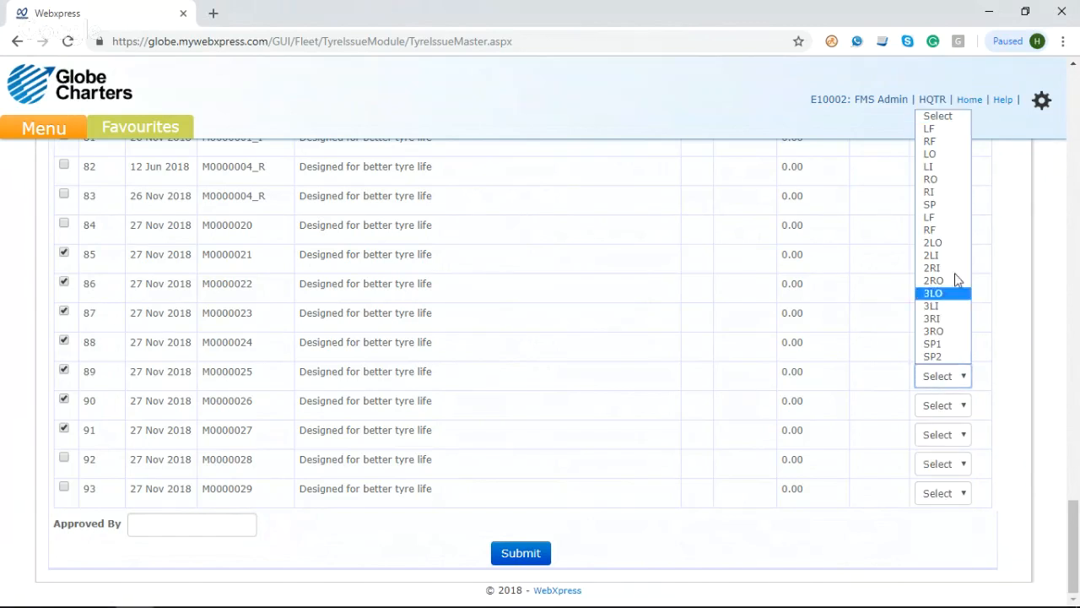
{"action": "left_click", "coordinate": [962, 197]}
{"action": "left_click", "coordinate": [948, 405]}
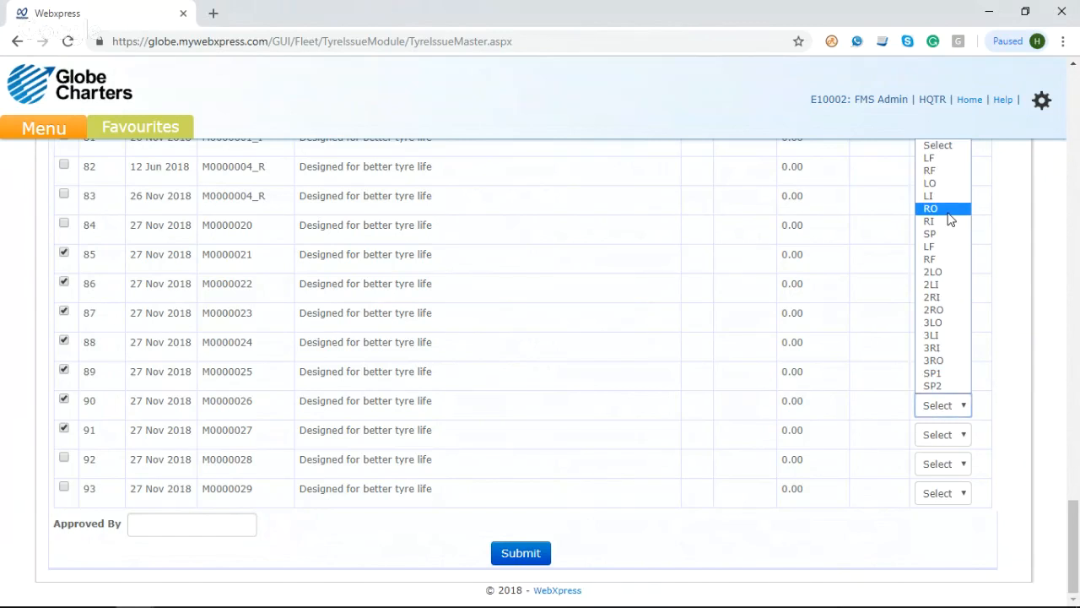
{"action": "left_click", "coordinate": [951, 209]}
{"action": "left_click", "coordinate": [957, 435]}
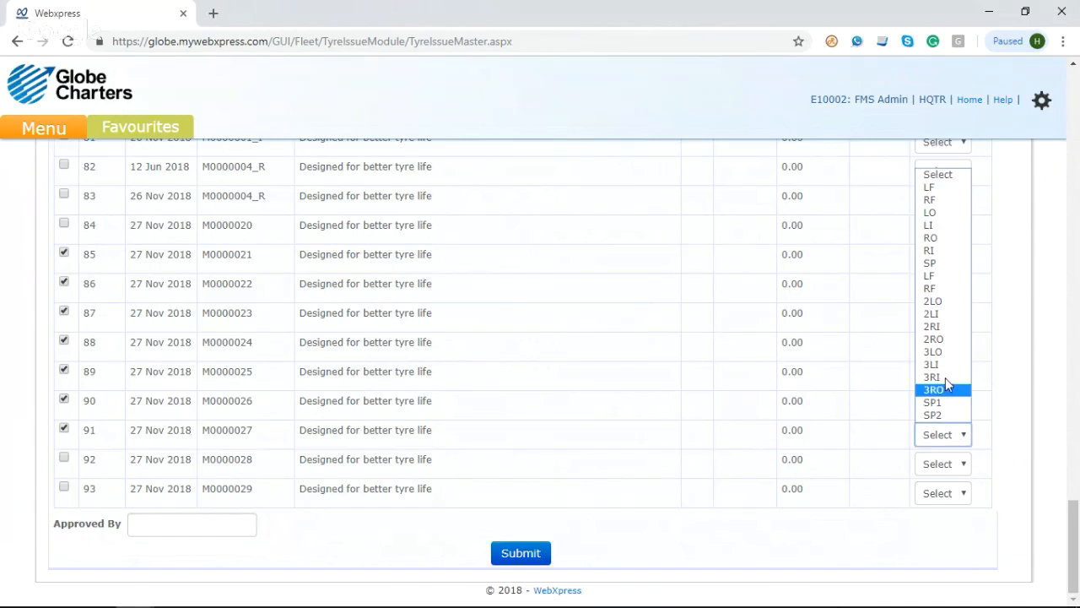
{"action": "left_click", "coordinate": [946, 309]}
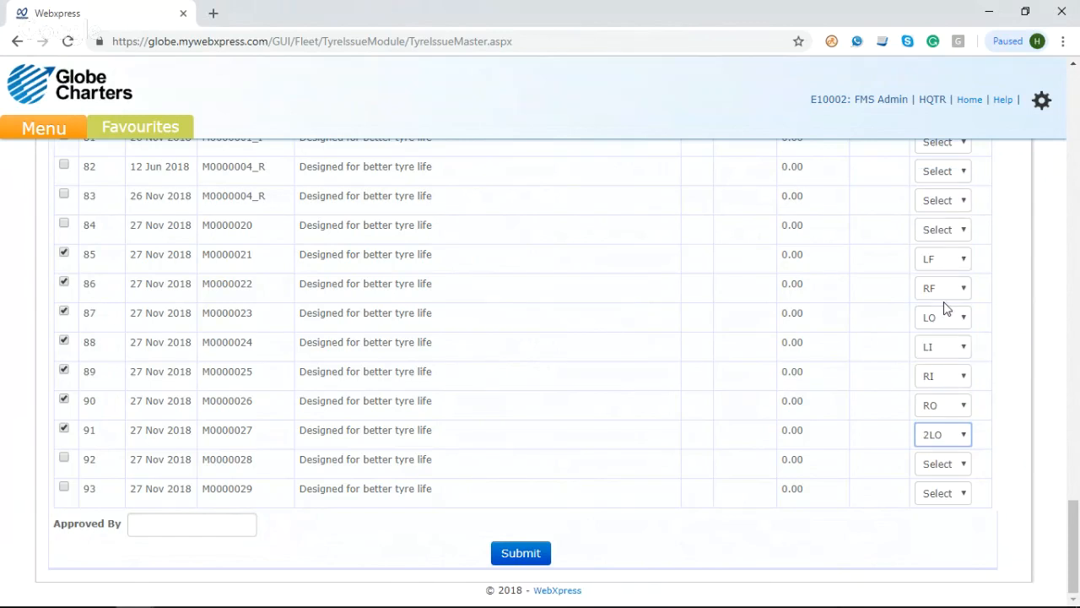
{"action": "left_click", "coordinate": [957, 437]}
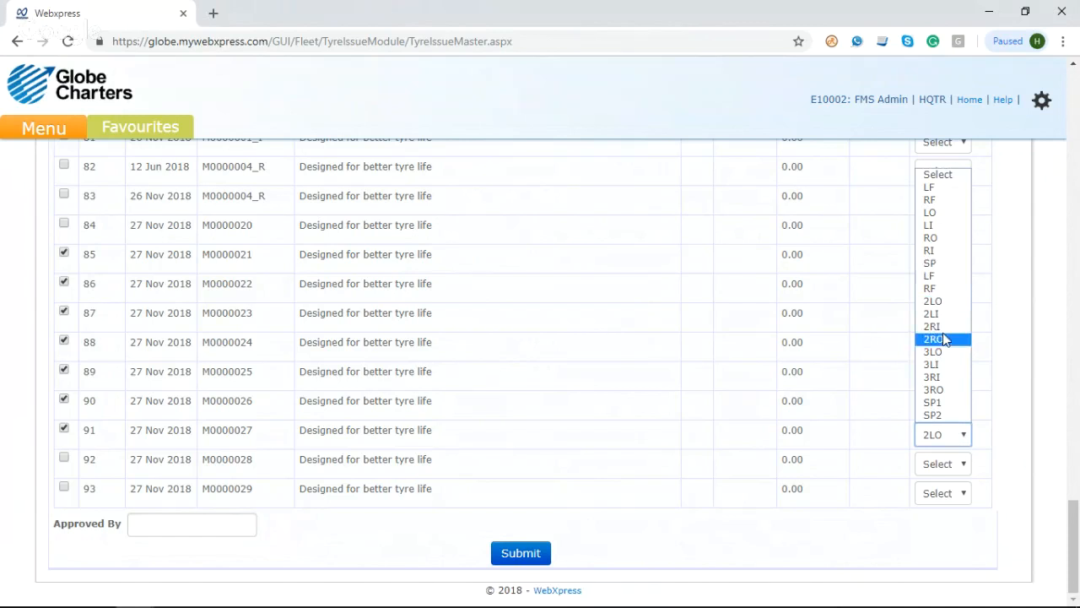
{"action": "left_click", "coordinate": [942, 269]}
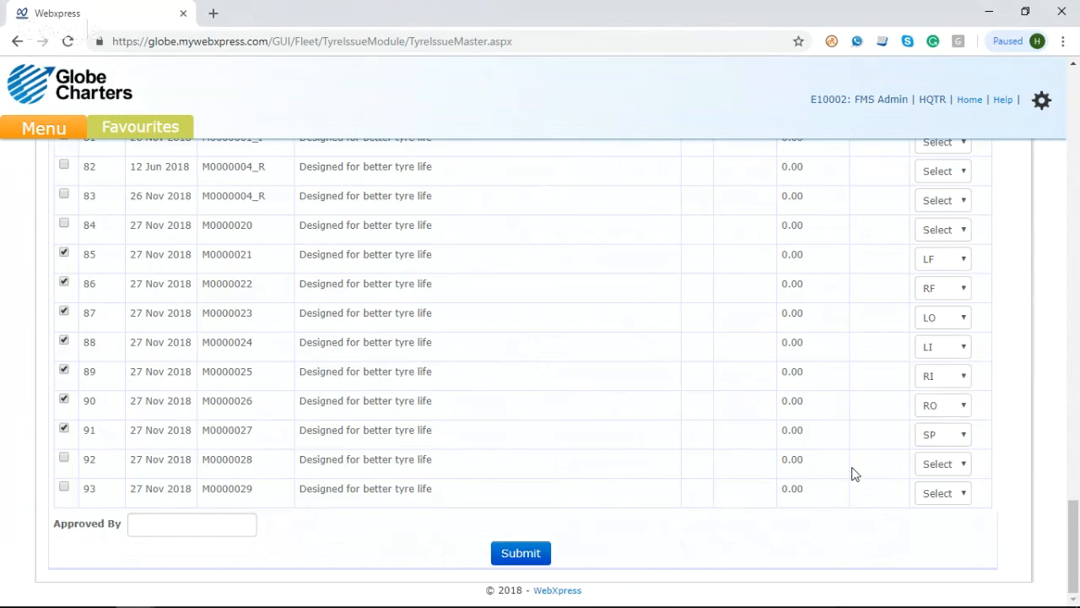
Step: Enter Admin as the approver and submit the tyre issue
{"action": "scroll", "coordinate": [767, 451], "scroll_direction": "up", "scroll_amount": 1}
{"action": "scroll", "coordinate": [767, 451], "scroll_direction": "down", "scroll_amount": 1}
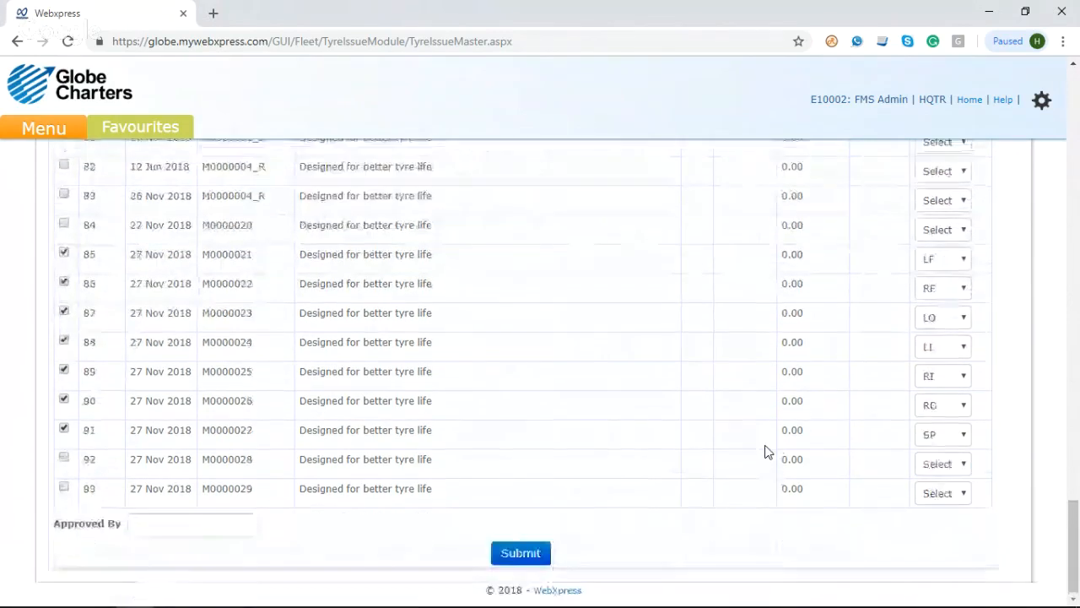
{"action": "left_click", "coordinate": [200, 526]}
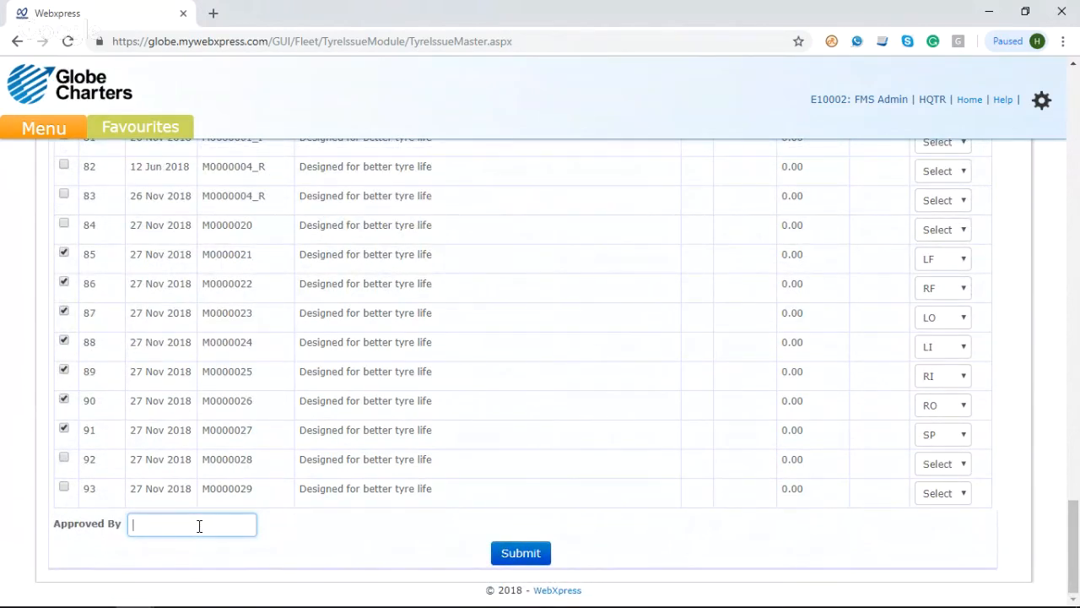
{"action": "type", "text": "Admin"}
{"action": "left_click", "coordinate": [304, 543]}
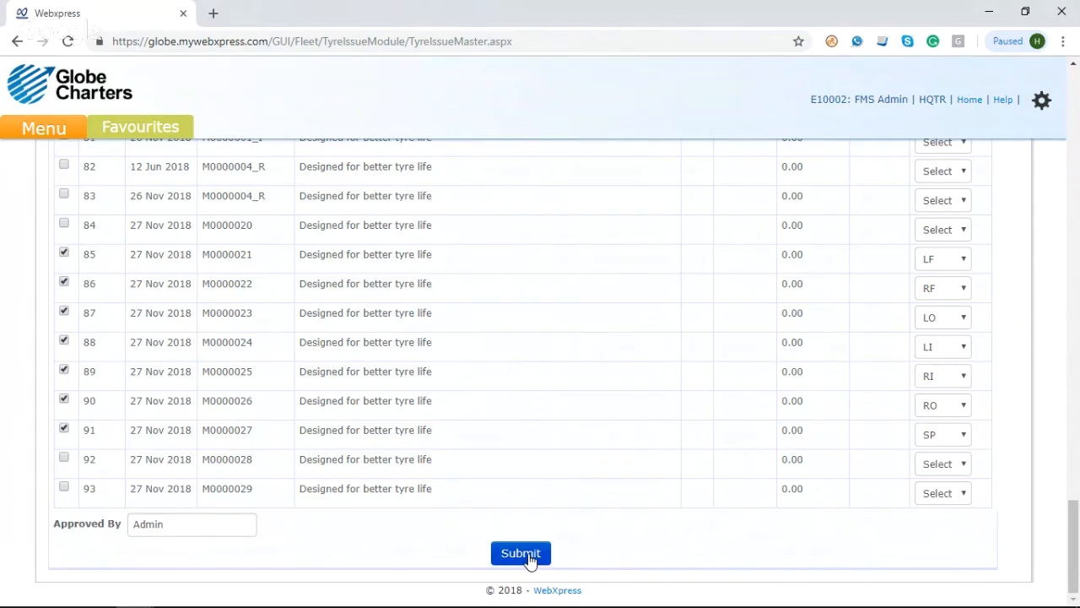
{"action": "left_click", "coordinate": [529, 559]}
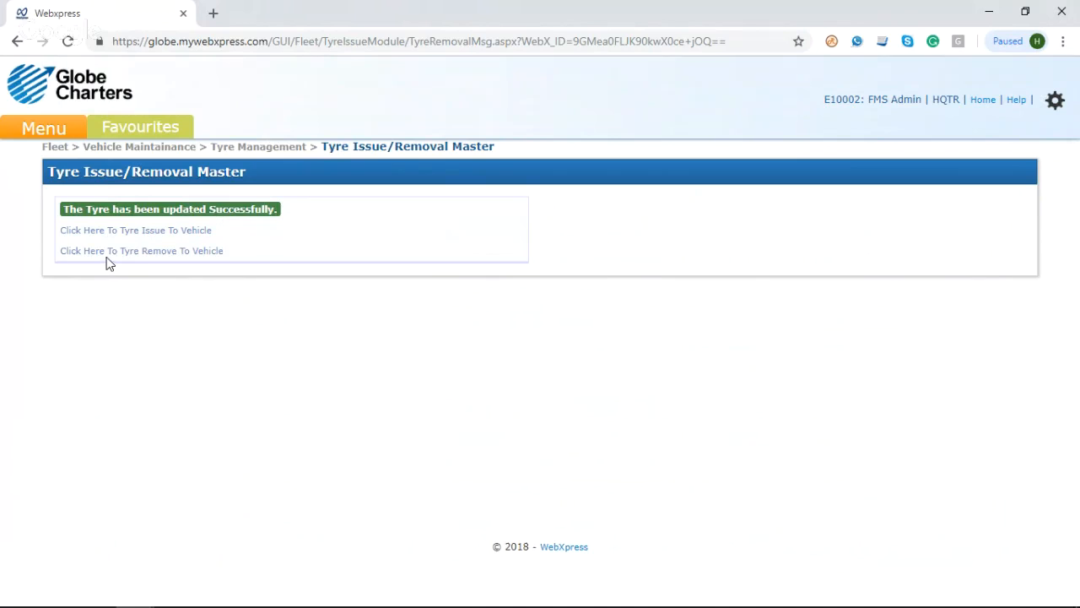
{"action": "left_click", "coordinate": [56, 133]}
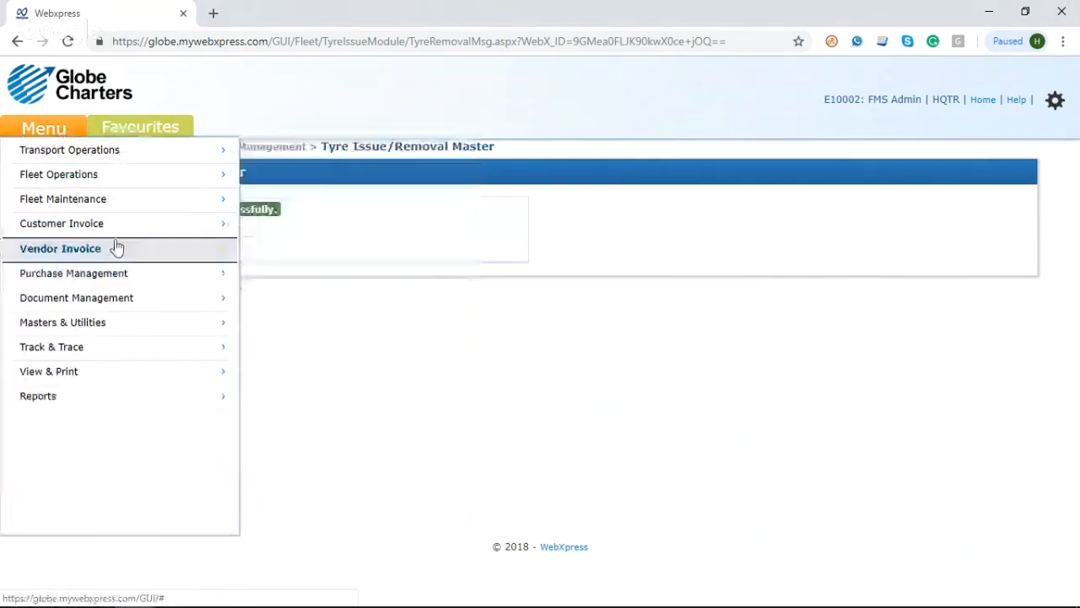
{"action": "mouse_move", "coordinate": [109, 201]}
{"action": "mouse_move", "coordinate": [391, 274]}
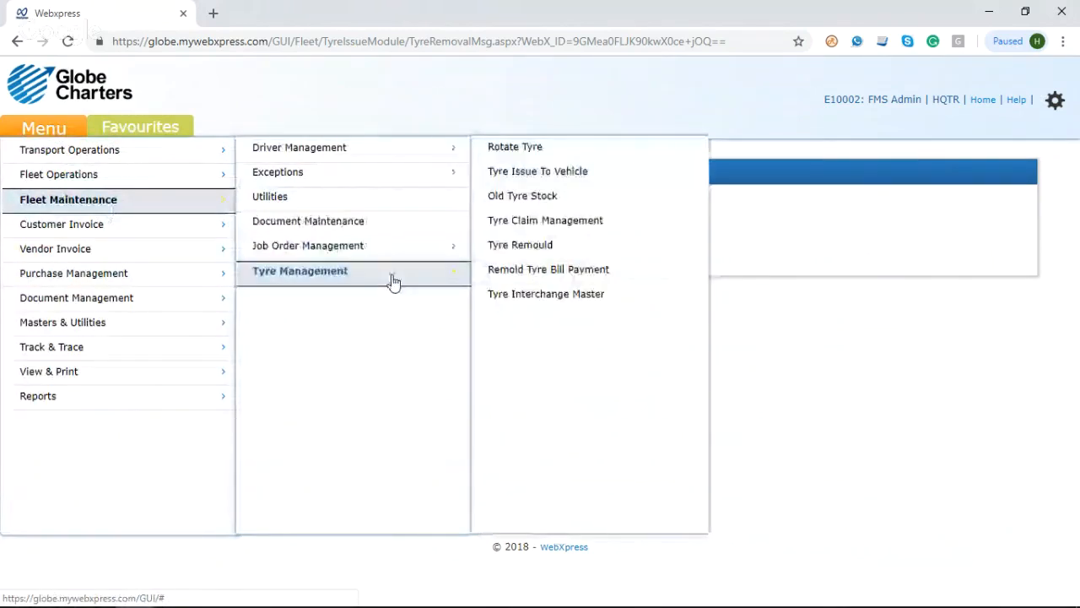
{"action": "left_click", "coordinate": [563, 182]}
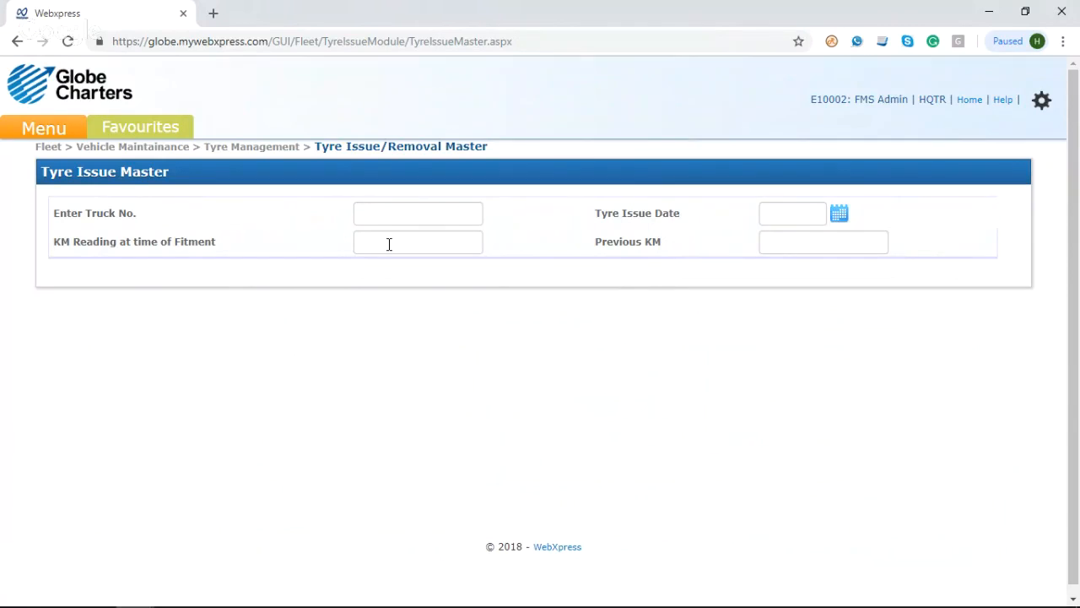
{"action": "left_click", "coordinate": [395, 218]}
{"action": "type", "text": "KA"}
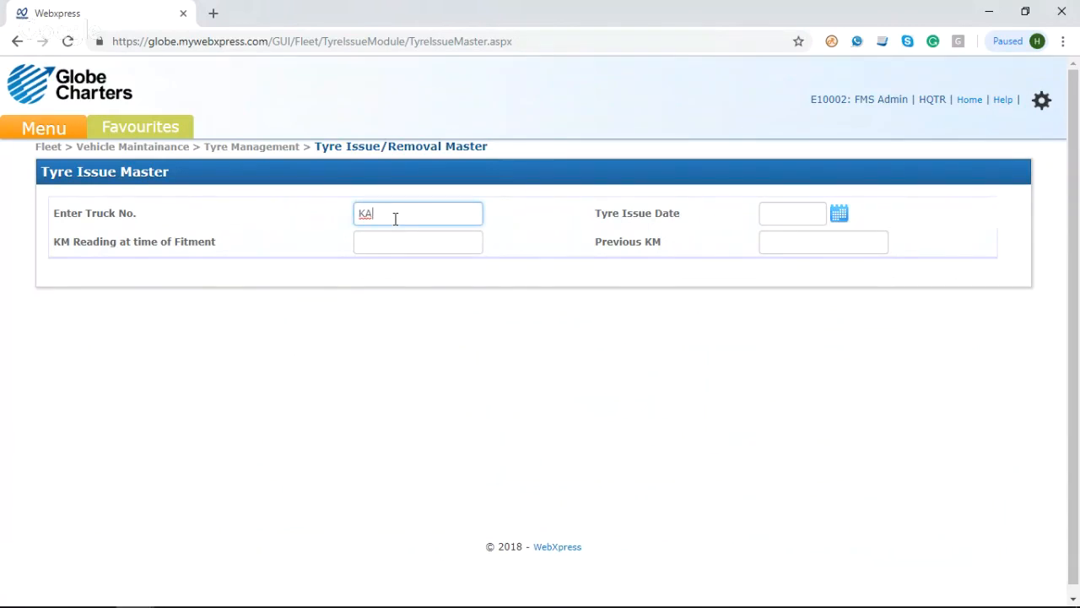
{"action": "left_click", "coordinate": [413, 252]}
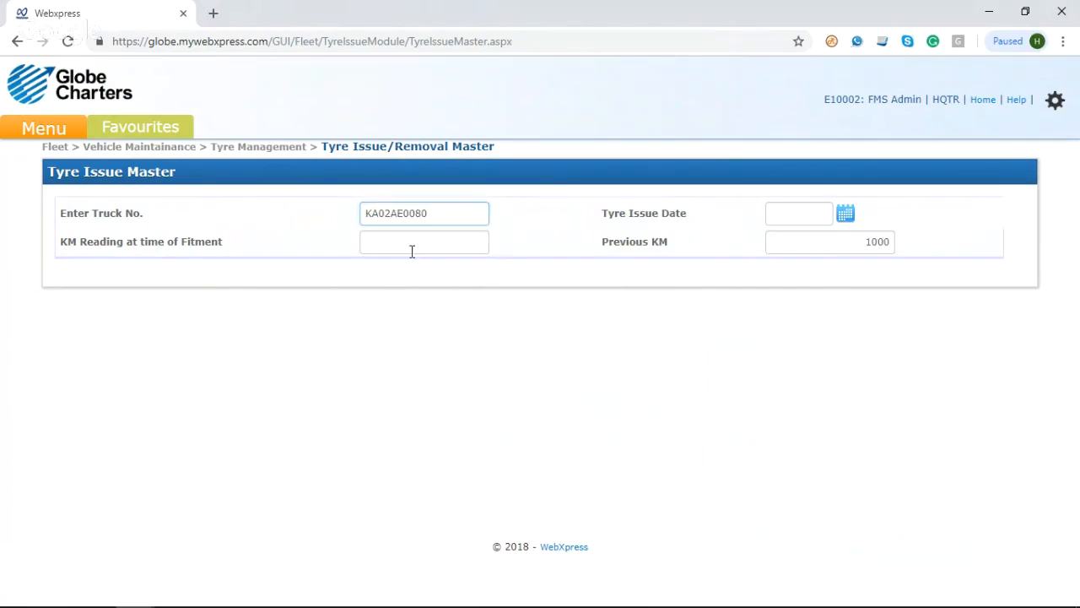
Step: Set the tyre issue date to 27/11/2018 and the KM reading at time of fitment to 27000
{"action": "left_click", "coordinate": [844, 215]}
{"action": "left_click", "coordinate": [836, 384]}
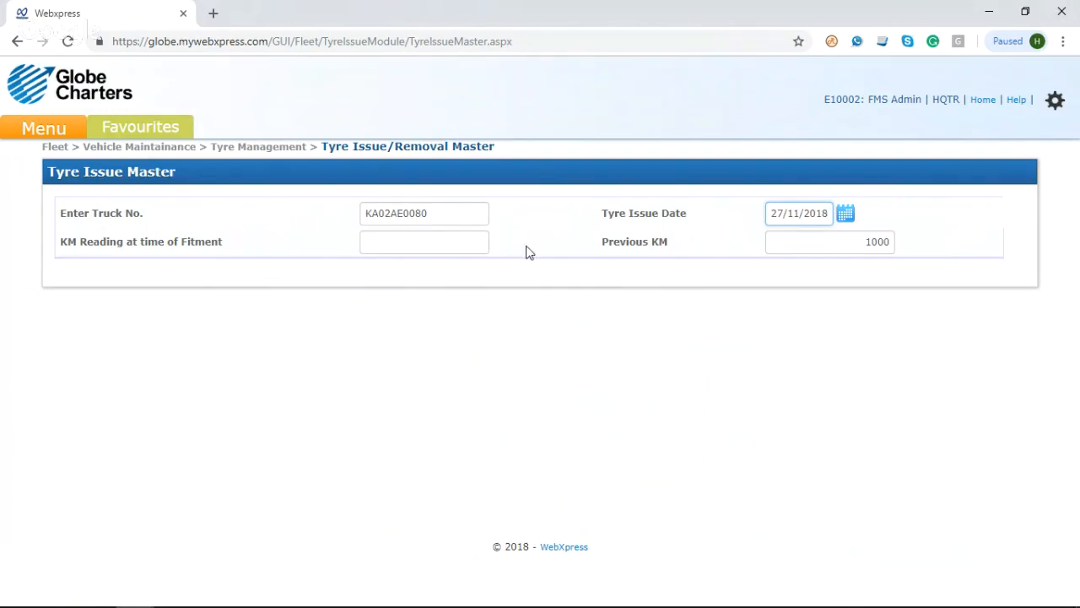
{"action": "left_click", "coordinate": [854, 253]}
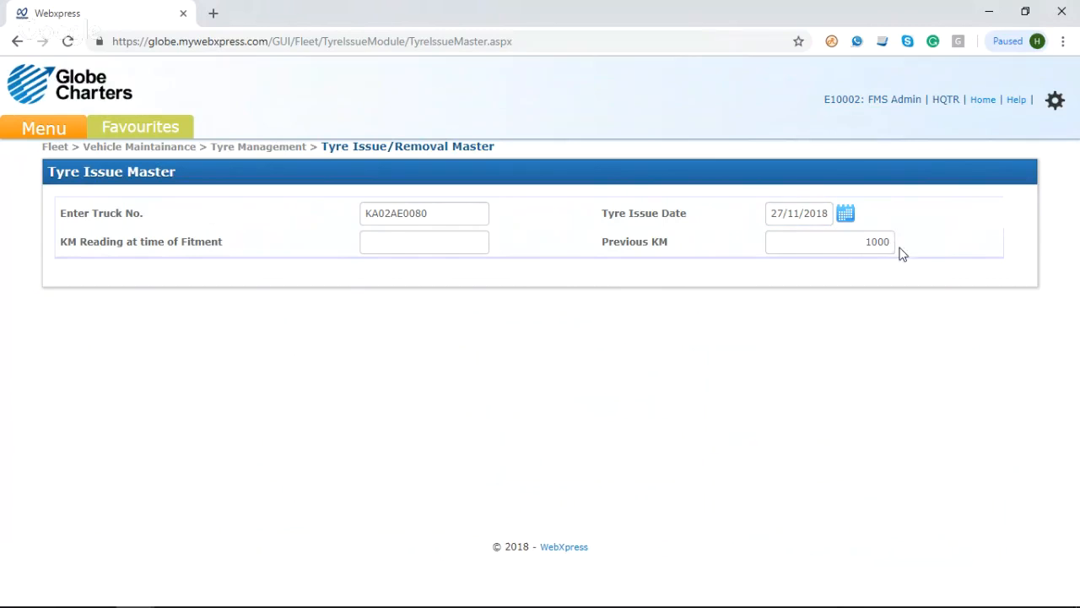
{"action": "left_click", "coordinate": [408, 241]}
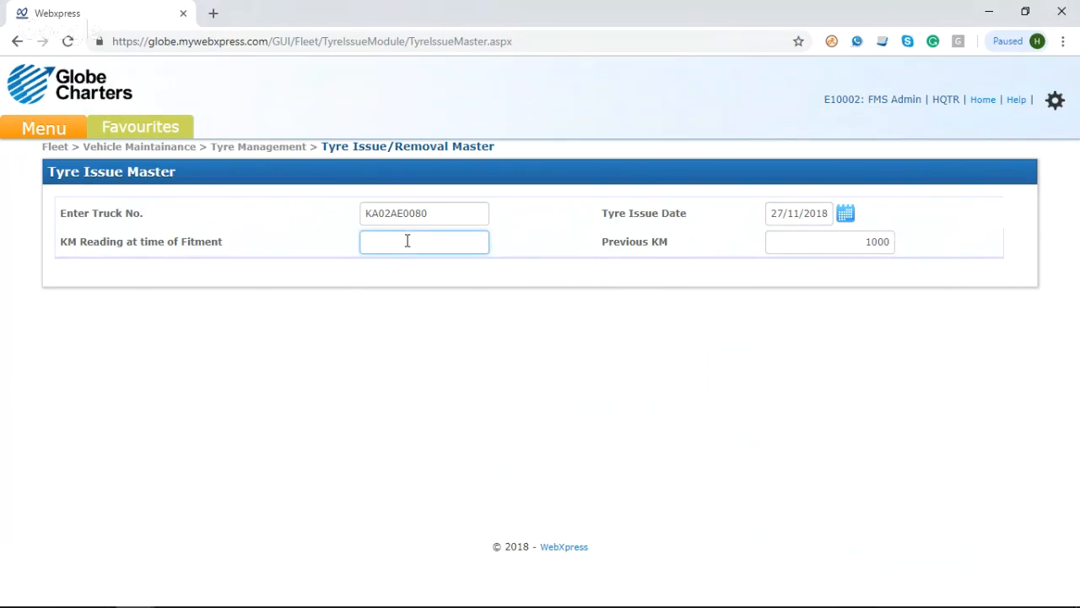
{"action": "type", "text": "27000"}
{"action": "left_click", "coordinate": [542, 255]}
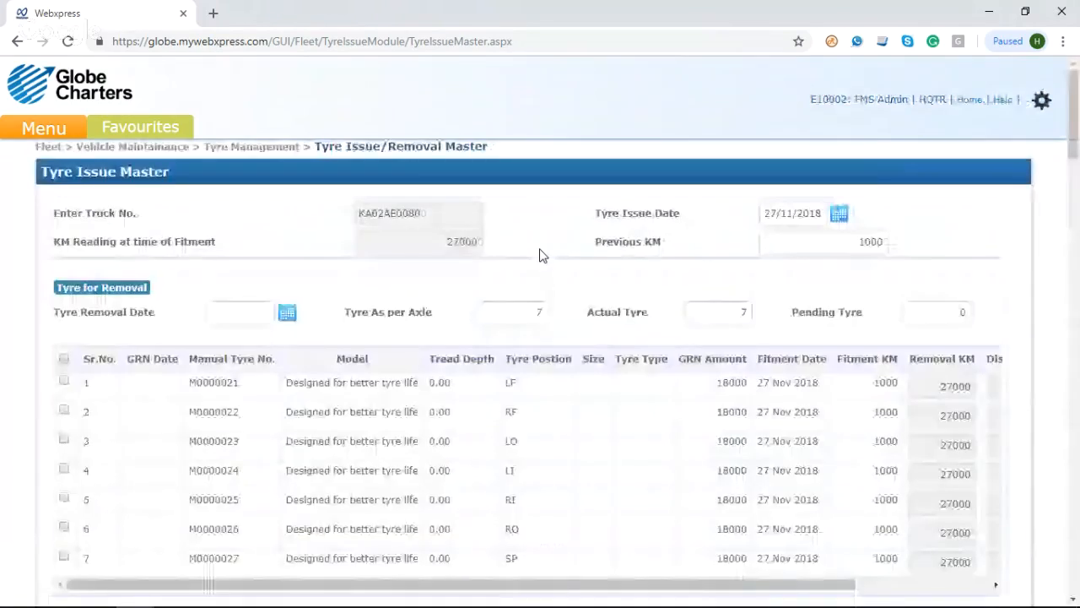
Step: Select tyres M0000021 and M0000022 for removal from the truck and review their removal details
{"action": "scroll", "coordinate": [543, 256], "scroll_direction": "down", "scroll_amount": 1}
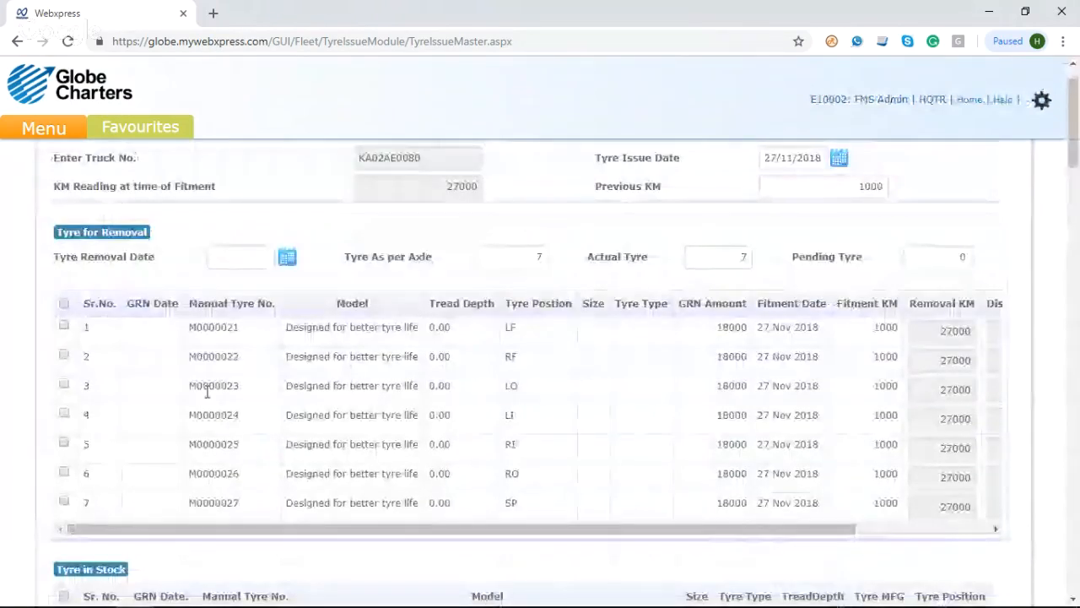
{"action": "scroll", "coordinate": [207, 390], "scroll_direction": "down", "scroll_amount": 1}
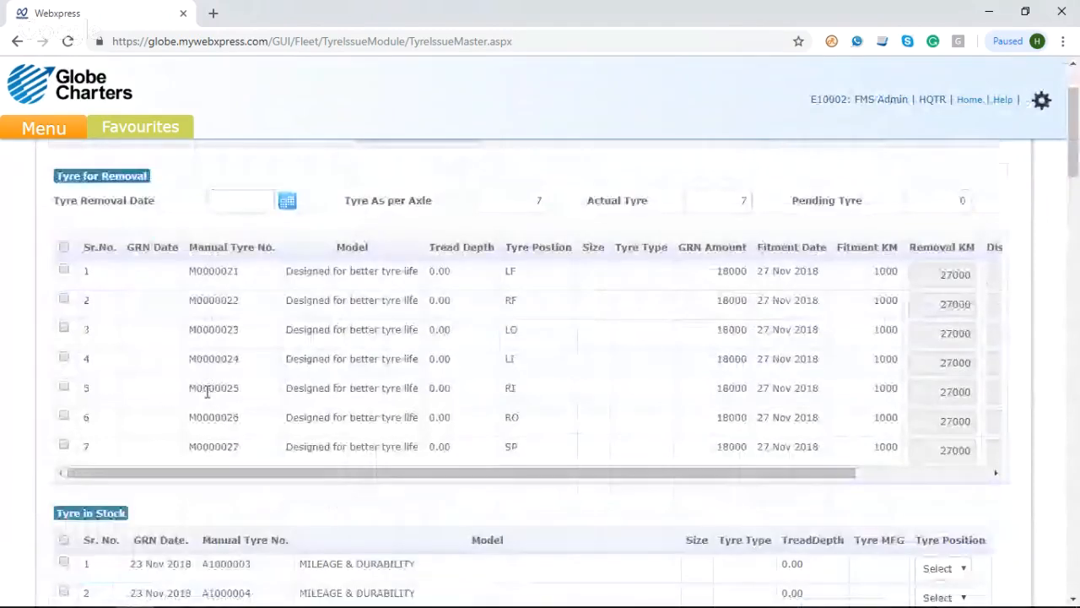
{"action": "scroll", "coordinate": [206, 391], "scroll_direction": "down", "scroll_amount": 2}
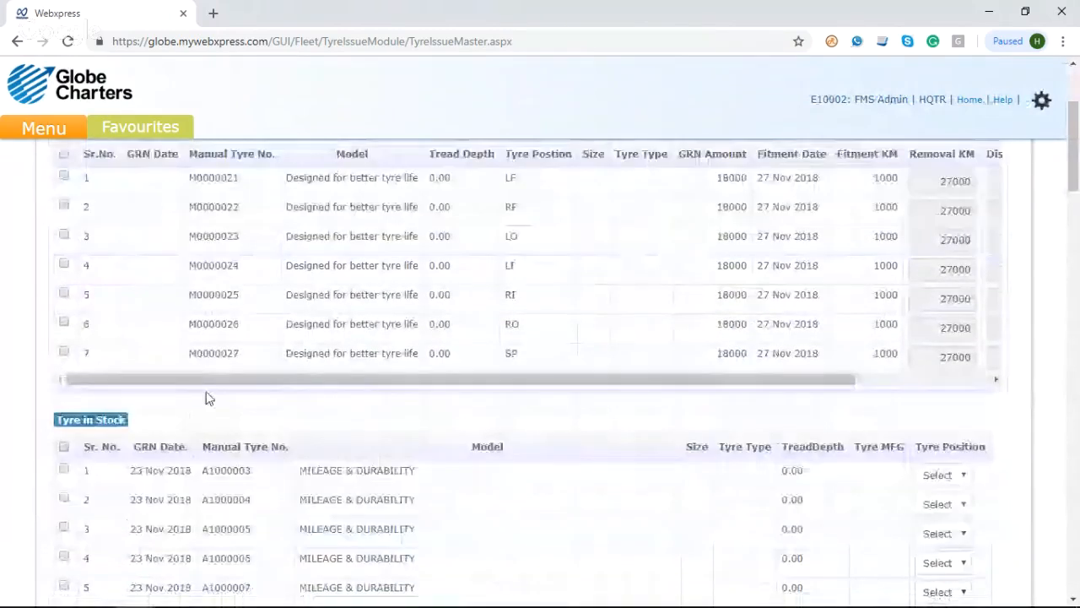
{"action": "scroll", "coordinate": [208, 399], "scroll_direction": "down", "scroll_amount": 3}
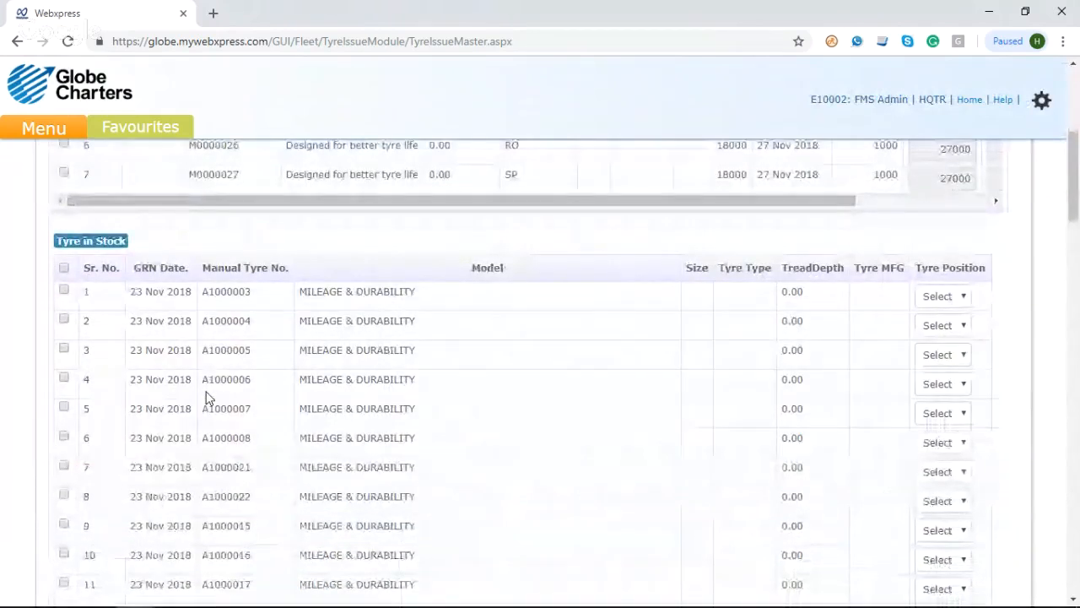
{"action": "scroll", "coordinate": [209, 398], "scroll_direction": "up", "scroll_amount": 2}
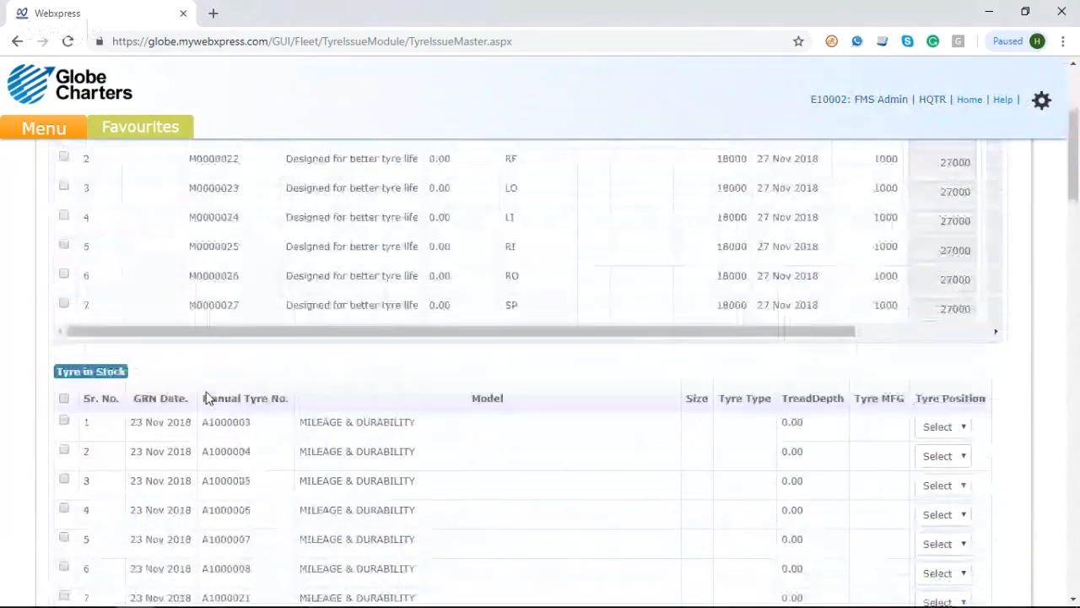
{"action": "scroll", "coordinate": [208, 399], "scroll_direction": "up", "scroll_amount": 3}
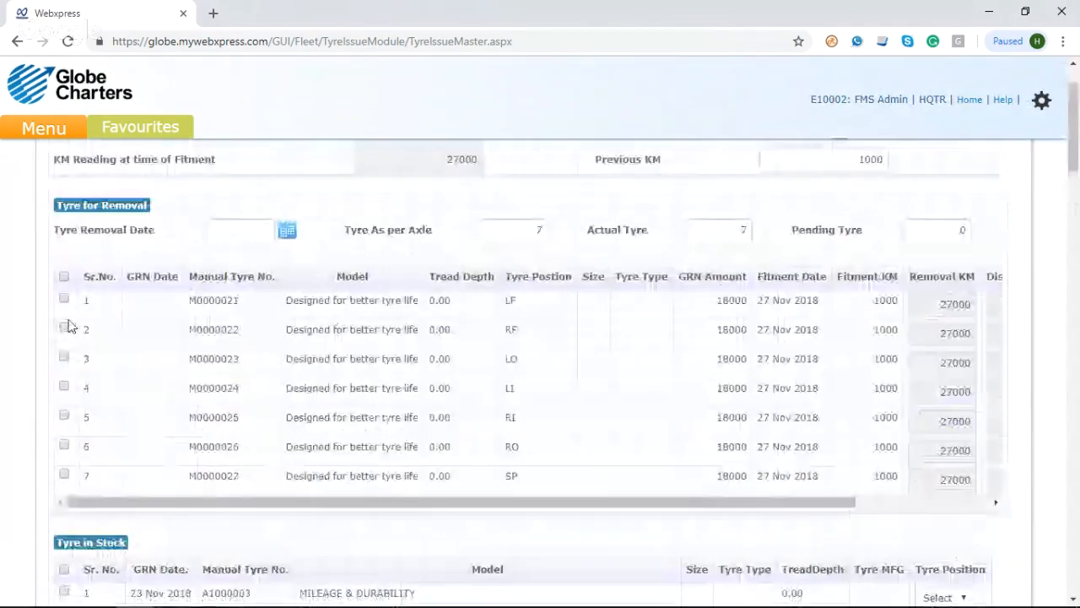
{"action": "left_click", "coordinate": [63, 298]}
{"action": "left_click", "coordinate": [64, 329]}
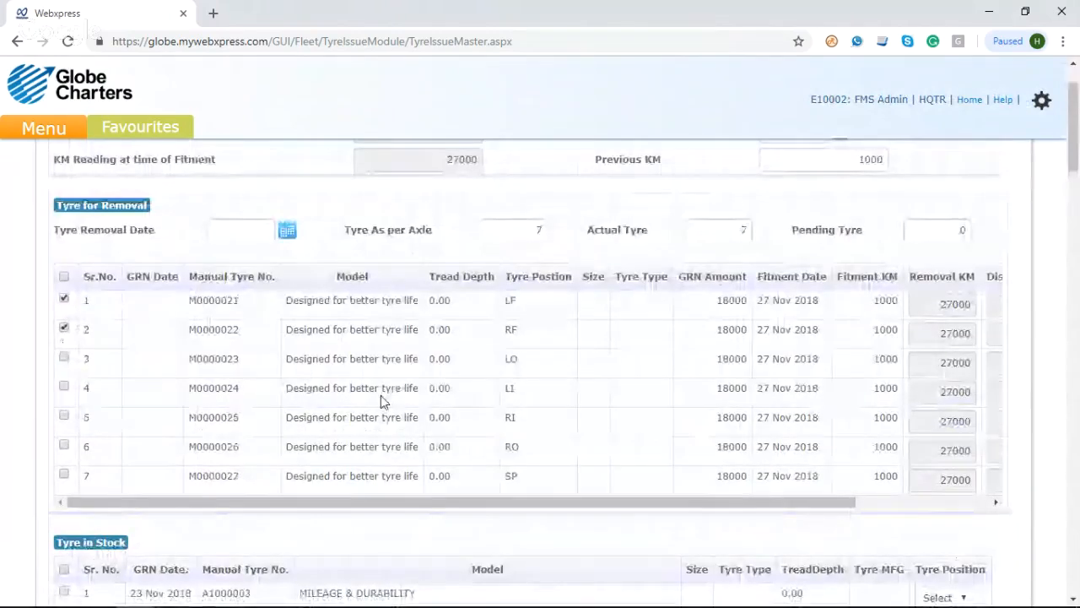
{"action": "scroll", "coordinate": [381, 401], "scroll_direction": "right", "scroll_amount": 3}
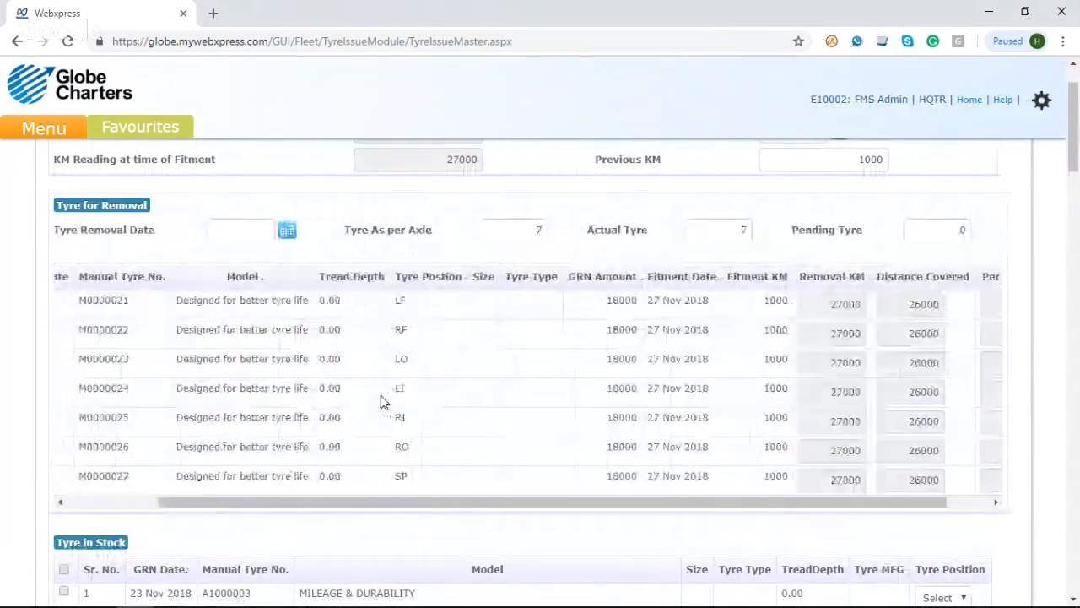
{"action": "scroll", "coordinate": [380, 397], "scroll_direction": "right", "scroll_amount": 1}
{"action": "scroll", "coordinate": [380, 397], "scroll_direction": "left", "scroll_amount": 3}
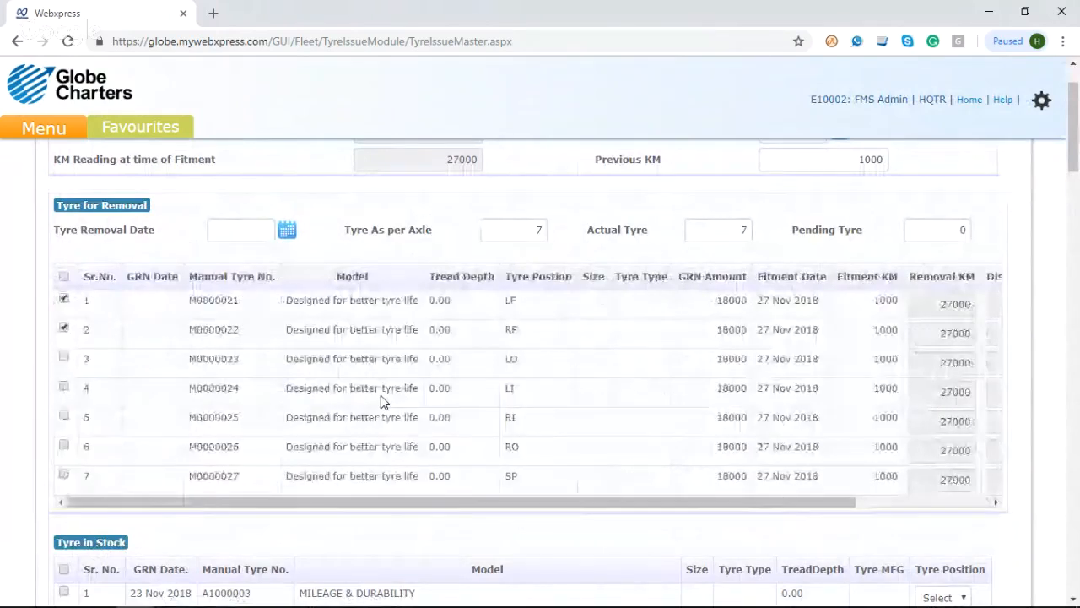
Step: Select tyres M0000028 and M0000029 in stock and assign them positions LF and RF
{"action": "scroll", "coordinate": [381, 397], "scroll_direction": "down", "scroll_amount": 1}
{"action": "scroll", "coordinate": [381, 395], "scroll_direction": "down", "scroll_amount": 20}
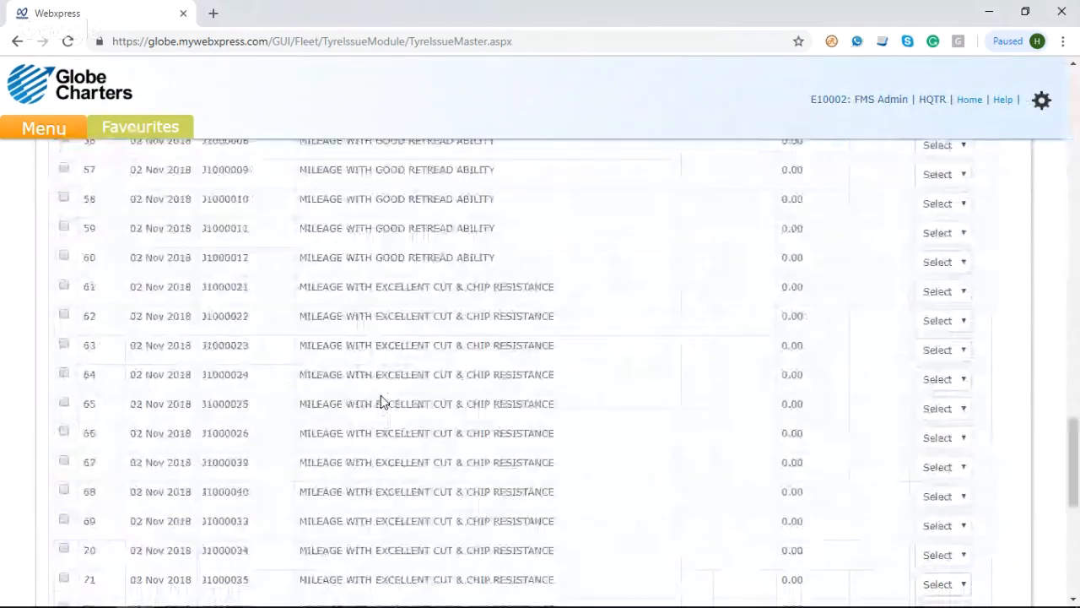
{"action": "left_click", "coordinate": [63, 457]}
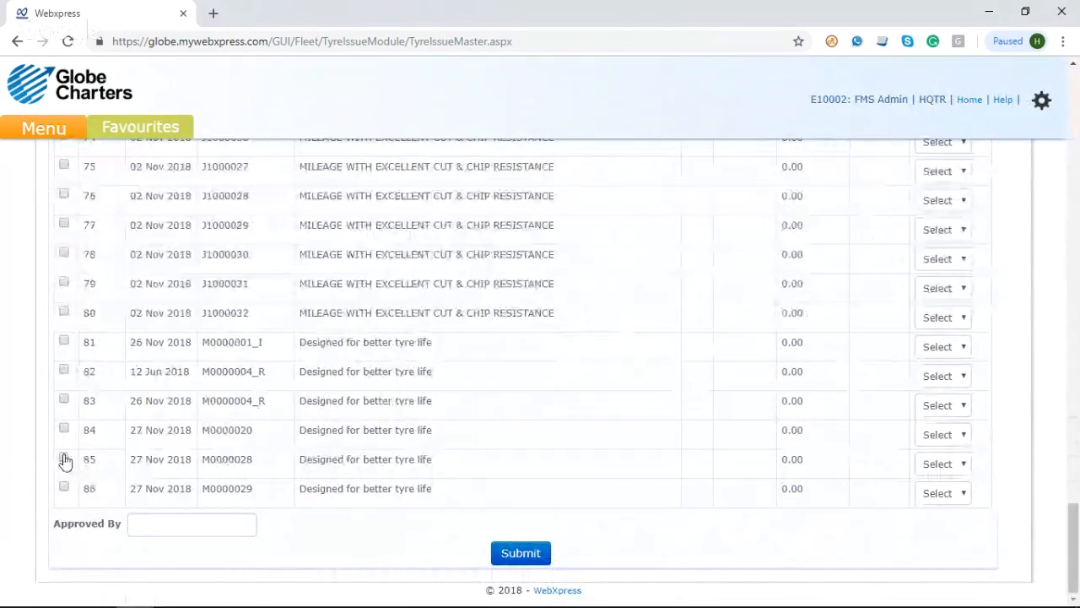
{"action": "left_click", "coordinate": [64, 487]}
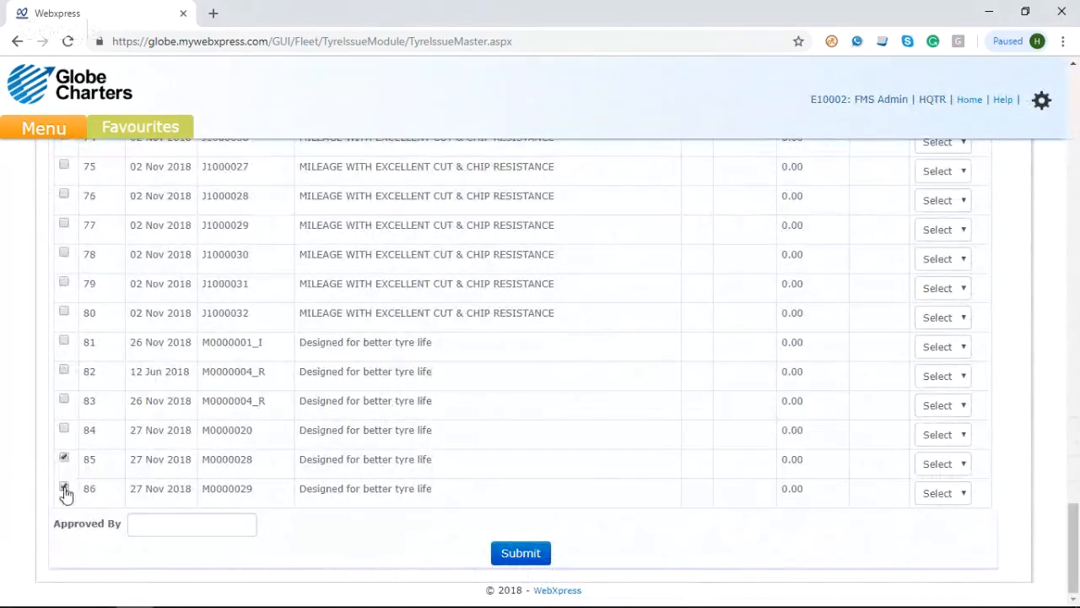
{"action": "left_click", "coordinate": [937, 475]}
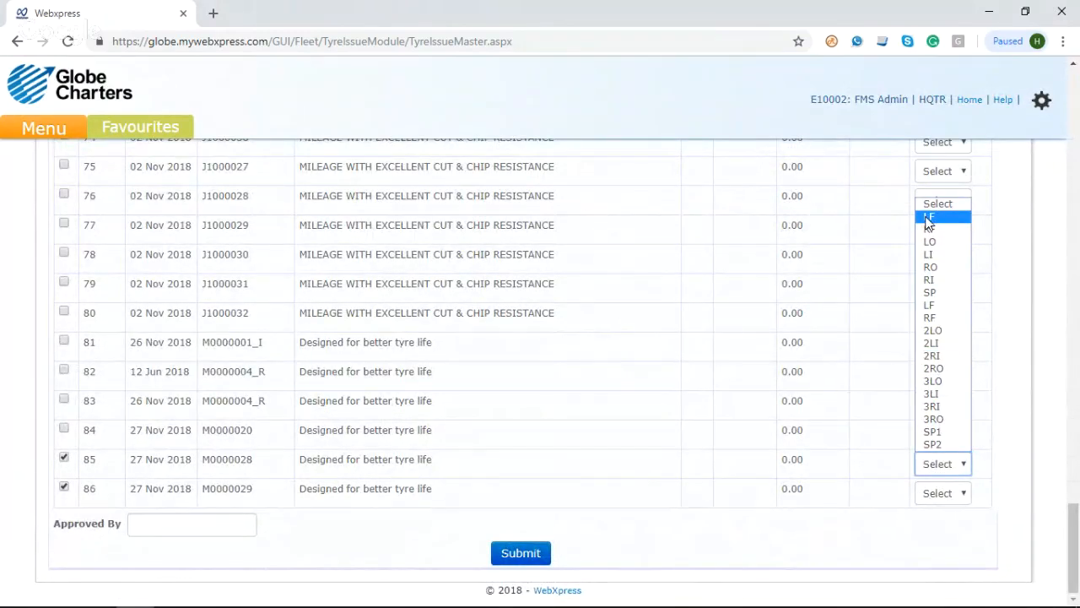
{"action": "left_click", "coordinate": [936, 231]}
{"action": "left_click", "coordinate": [929, 492]}
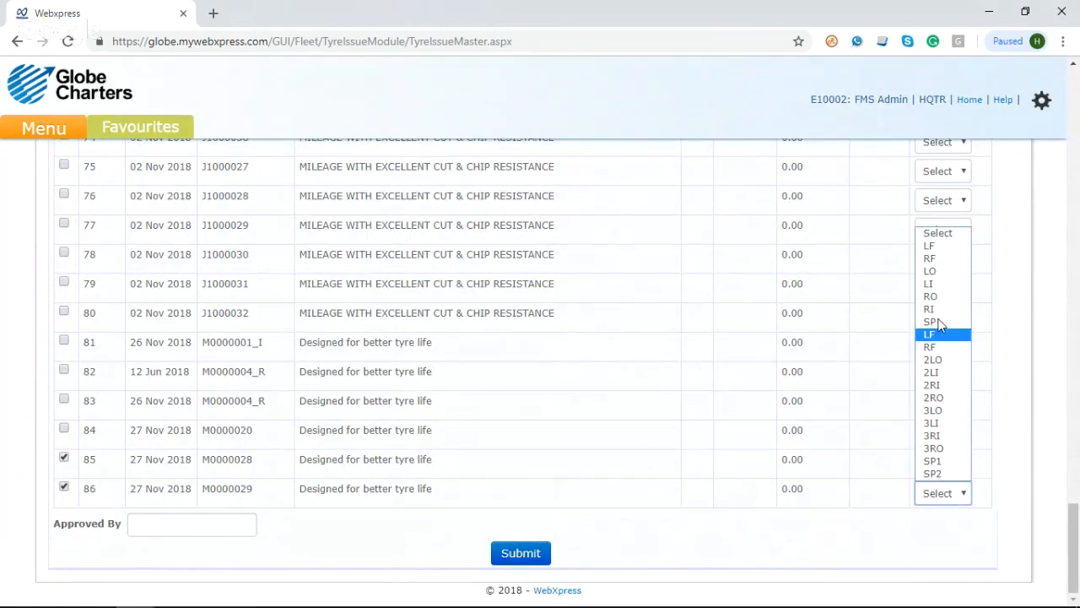
{"action": "left_click", "coordinate": [929, 257]}
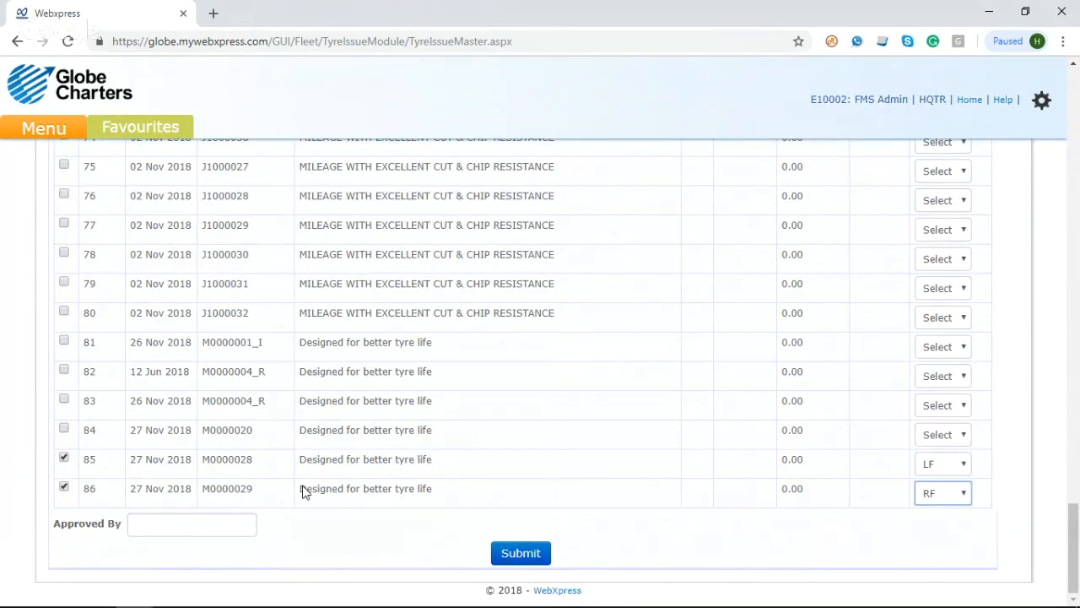
Step: Review the removal table's fitment KM, distance covered, per KM cost and GRN amount for tyre M0000021
{"action": "scroll", "coordinate": [412, 429], "scroll_direction": "up", "scroll_amount": 20}
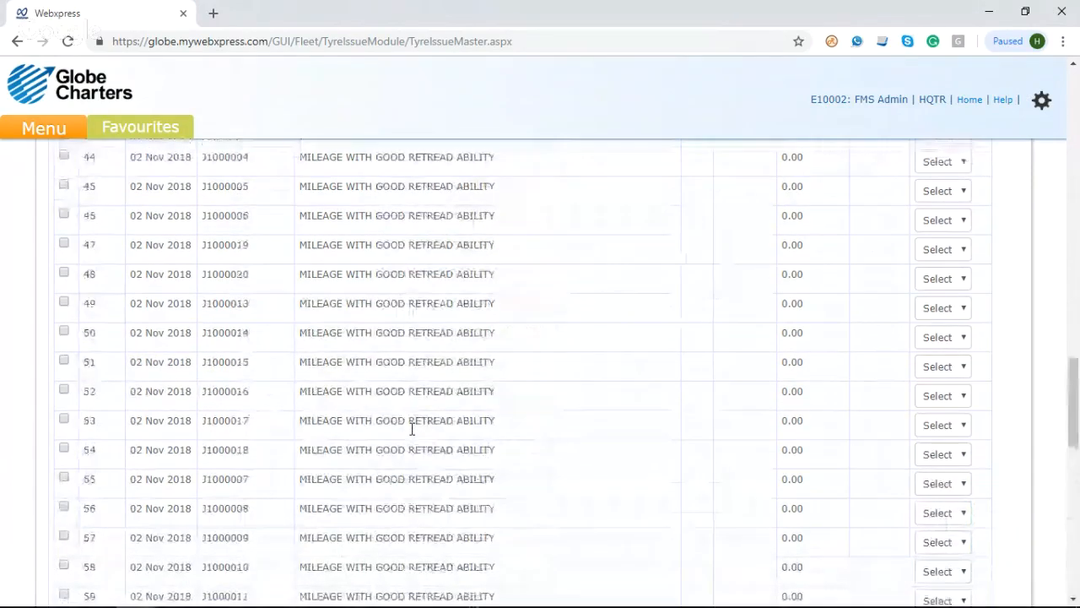
{"action": "scroll", "coordinate": [412, 430], "scroll_direction": "up", "scroll_amount": 10}
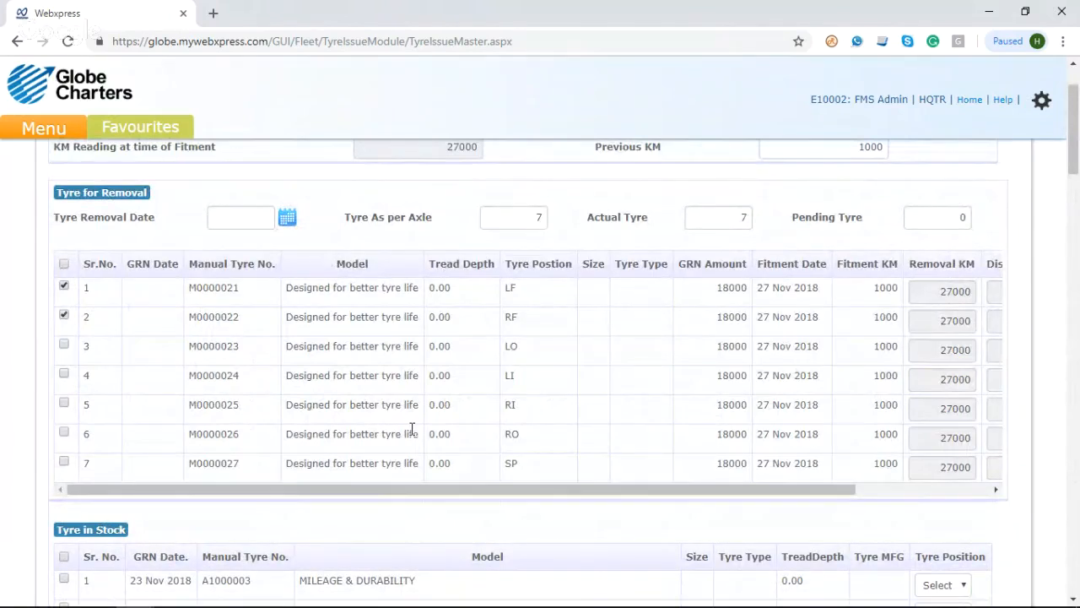
{"action": "scroll", "coordinate": [796, 318], "scroll_direction": "right", "scroll_amount": 3}
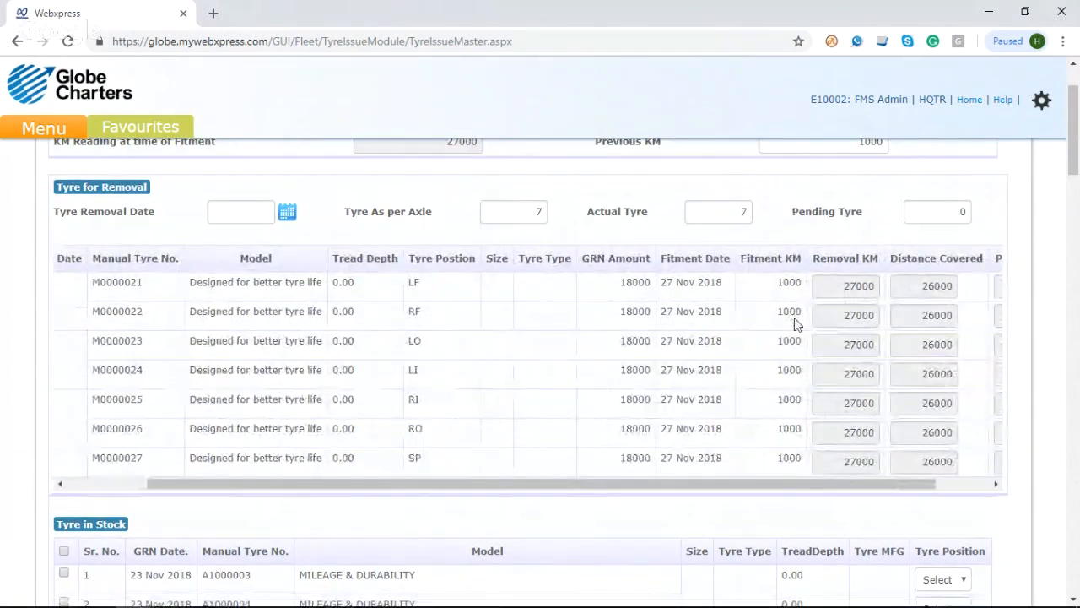
{"action": "scroll", "coordinate": [794, 317], "scroll_direction": "right", "scroll_amount": 2}
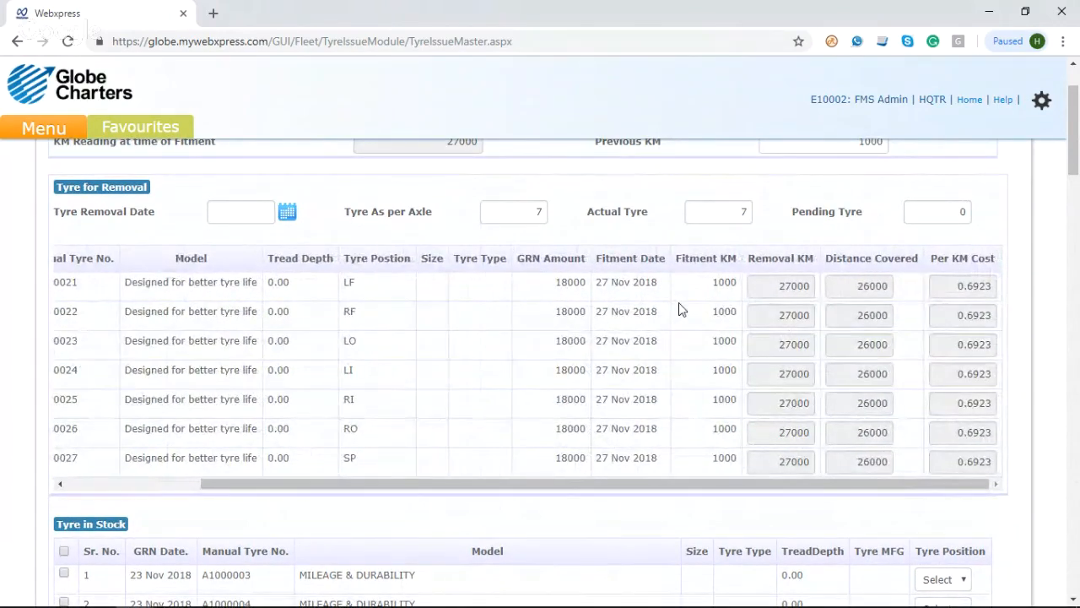
{"action": "double_click", "coordinate": [726, 283]}
{"action": "double_click", "coordinate": [870, 287]}
{"action": "double_click", "coordinate": [970, 292]}
{"action": "scroll", "coordinate": [970, 292], "scroll_direction": "up", "scroll_amount": 1}
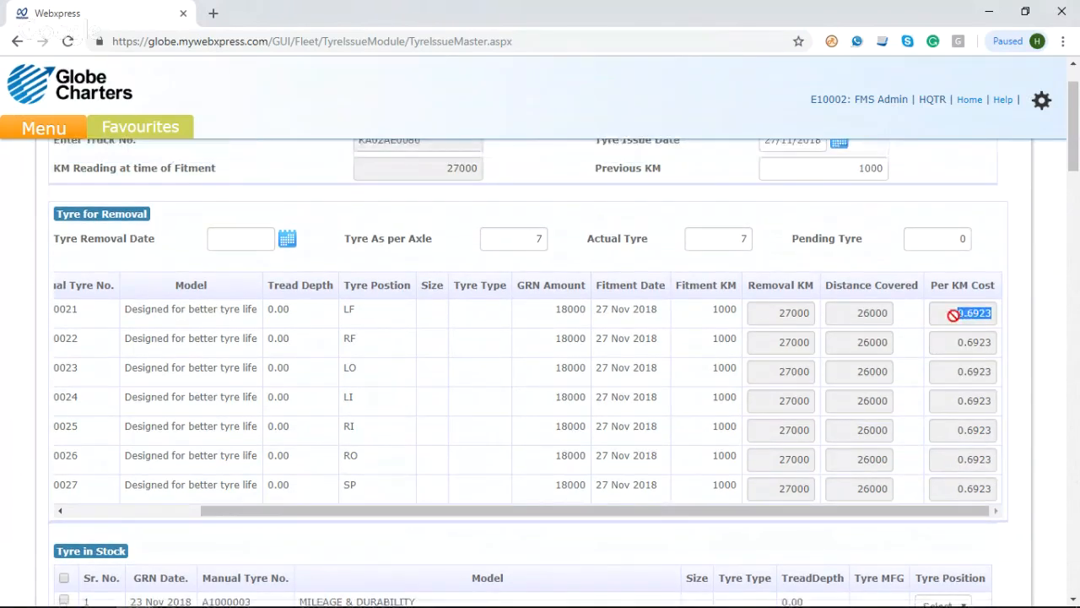
{"action": "double_click", "coordinate": [562, 311]}
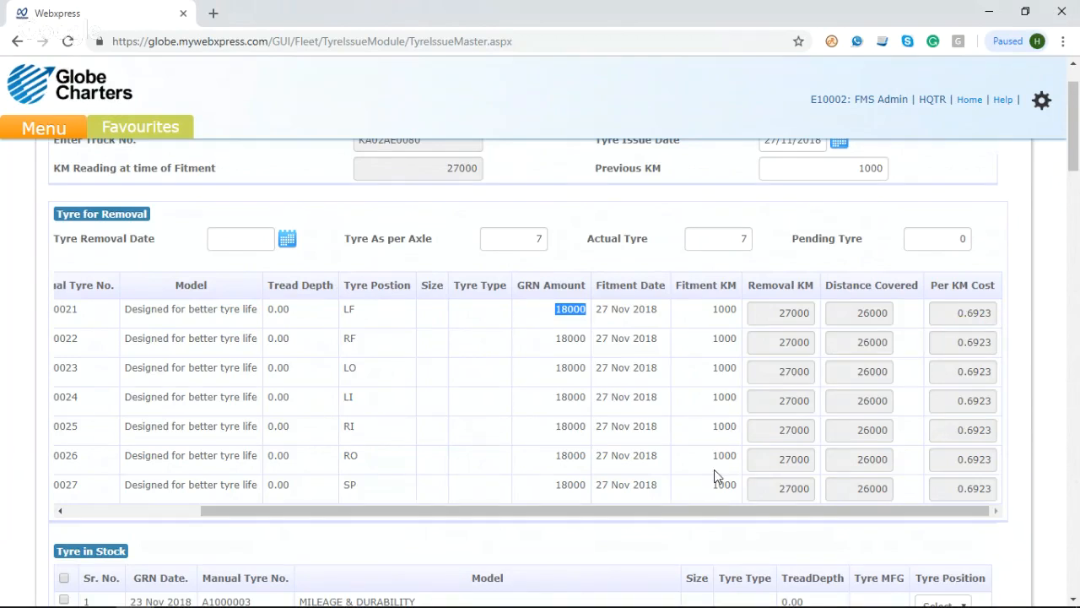
Step: Try to submit the tyre issue form, and set the tyre removal date to 27/11/2018
{"action": "scroll", "coordinate": [714, 477], "scroll_direction": "down", "scroll_amount": 6}
{"action": "scroll", "coordinate": [715, 477], "scroll_direction": "down", "scroll_amount": 20}
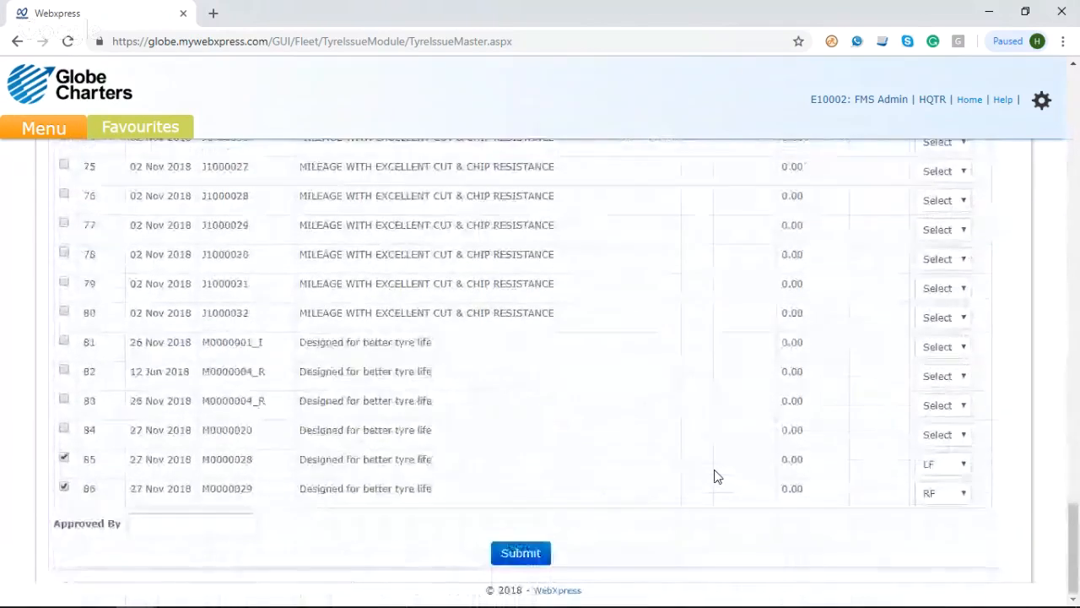
{"action": "left_click", "coordinate": [521, 553]}
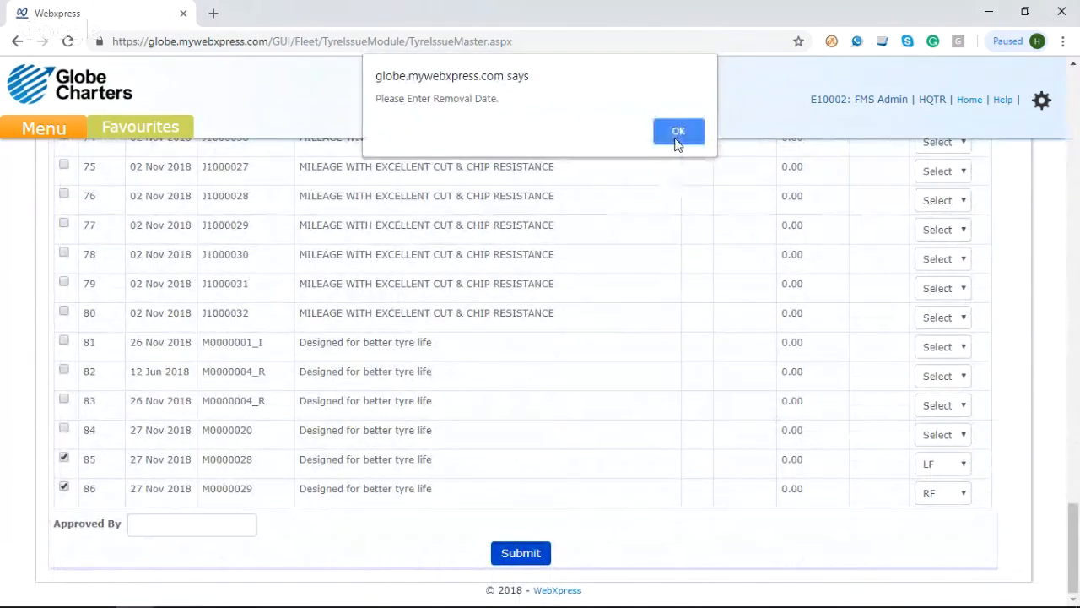
{"action": "left_click", "coordinate": [676, 135]}
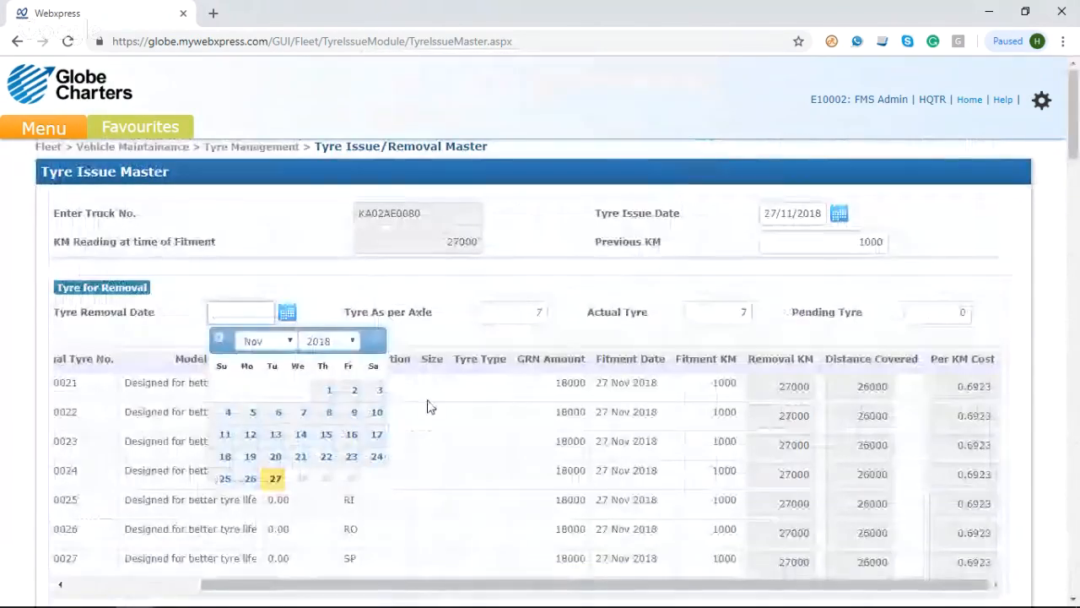
{"action": "left_click", "coordinate": [276, 478]}
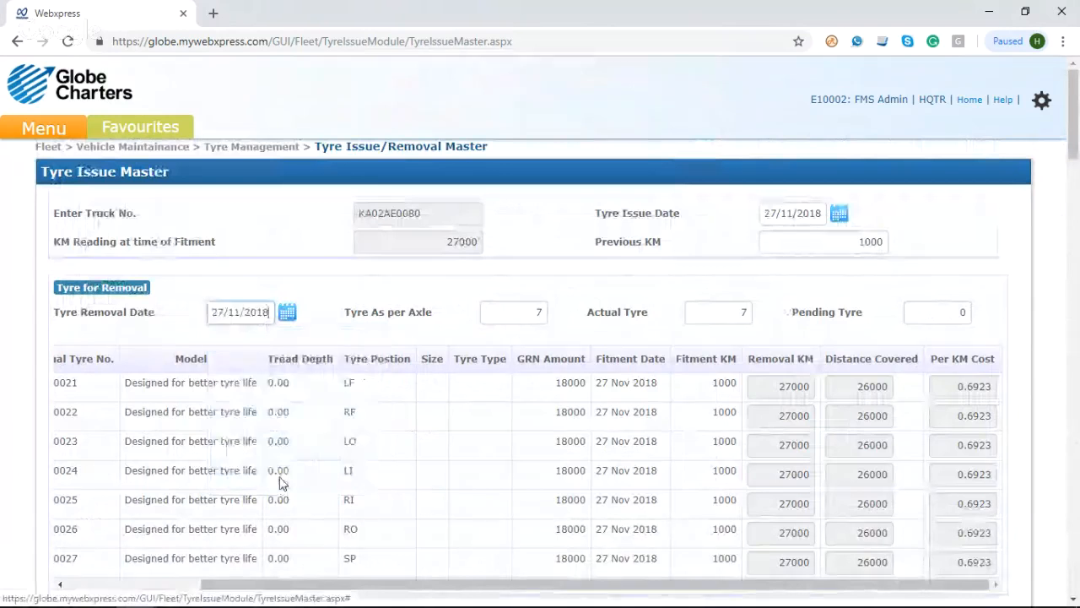
{"action": "left_click", "coordinate": [314, 323]}
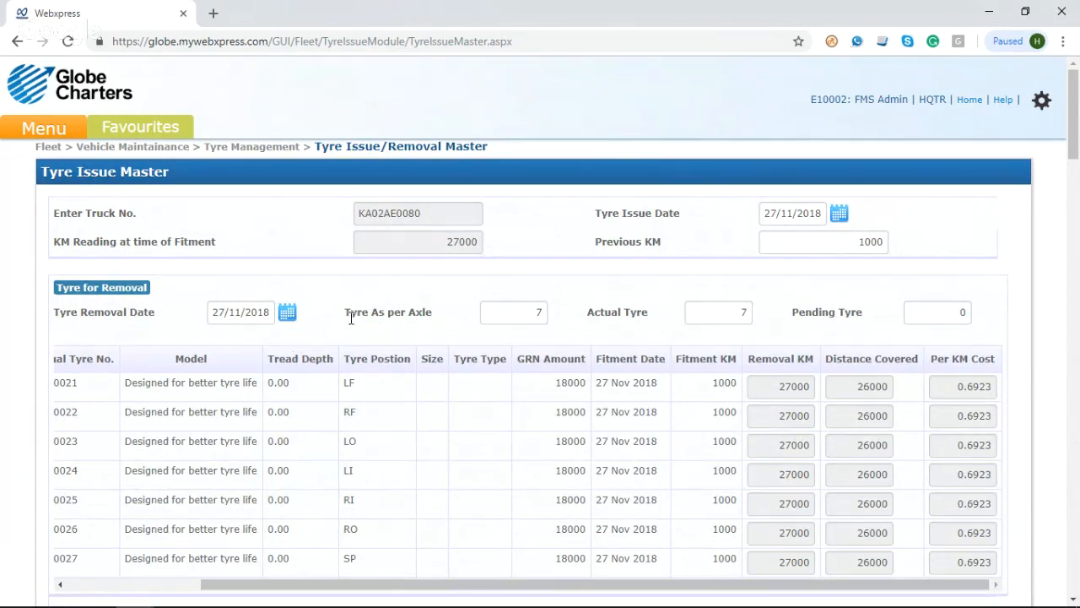
Step: Check the tyre count per axle against the actual tyre count, and submit the tyre issue and removal form
{"action": "left_click_drag", "start_coordinate": [351, 312], "coordinate": [452, 312]}
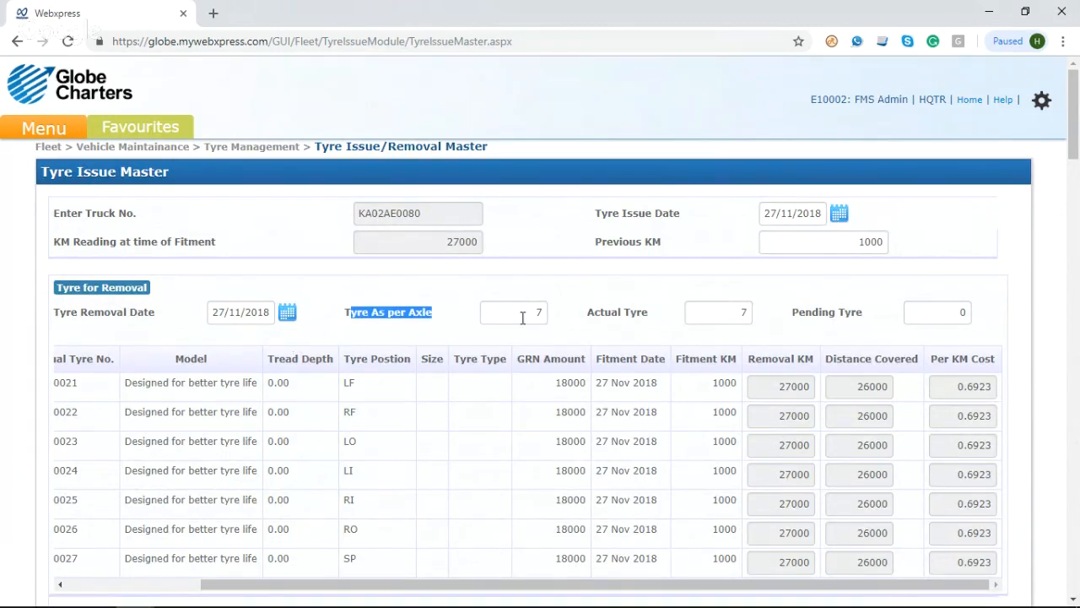
{"action": "left_click", "coordinate": [567, 326]}
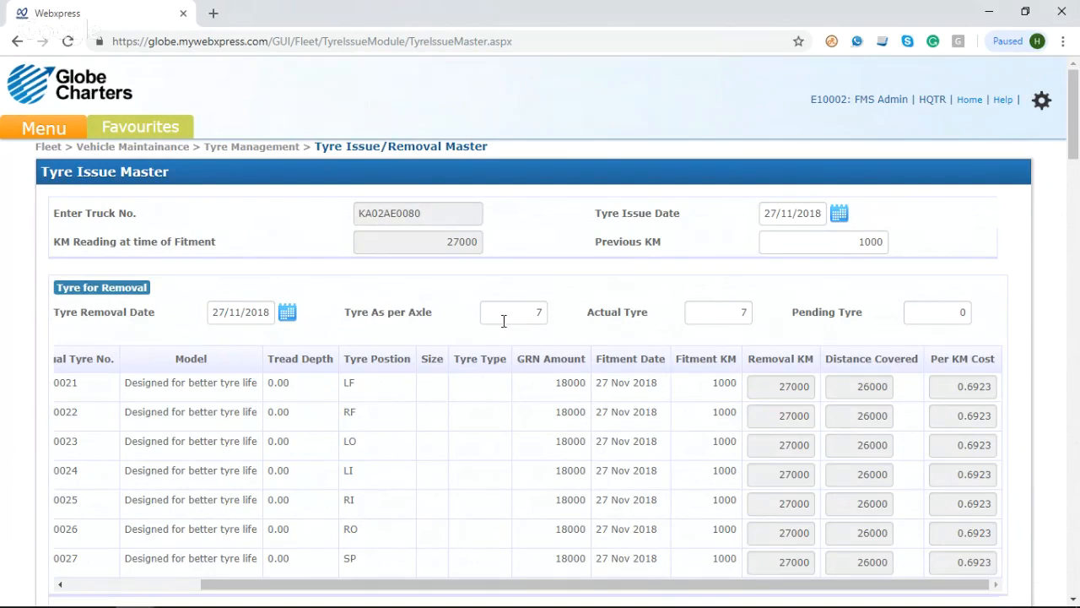
{"action": "double_click", "coordinate": [639, 324]}
{"action": "scroll", "coordinate": [842, 325], "scroll_direction": "down", "scroll_amount": 1}
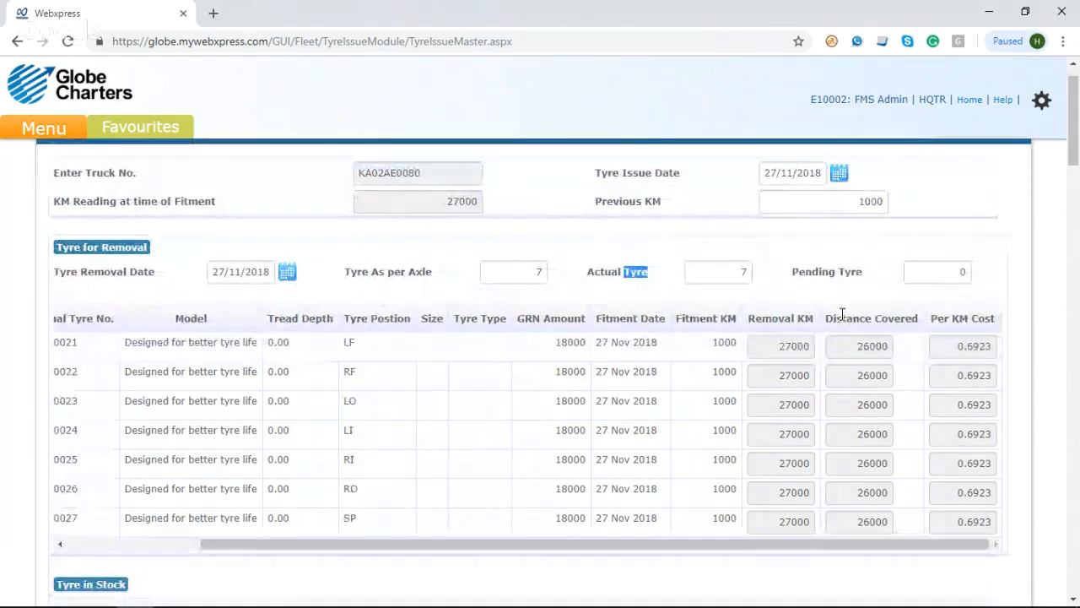
{"action": "left_click_drag", "start_coordinate": [1075, 140], "coordinate": [1077, 582]}
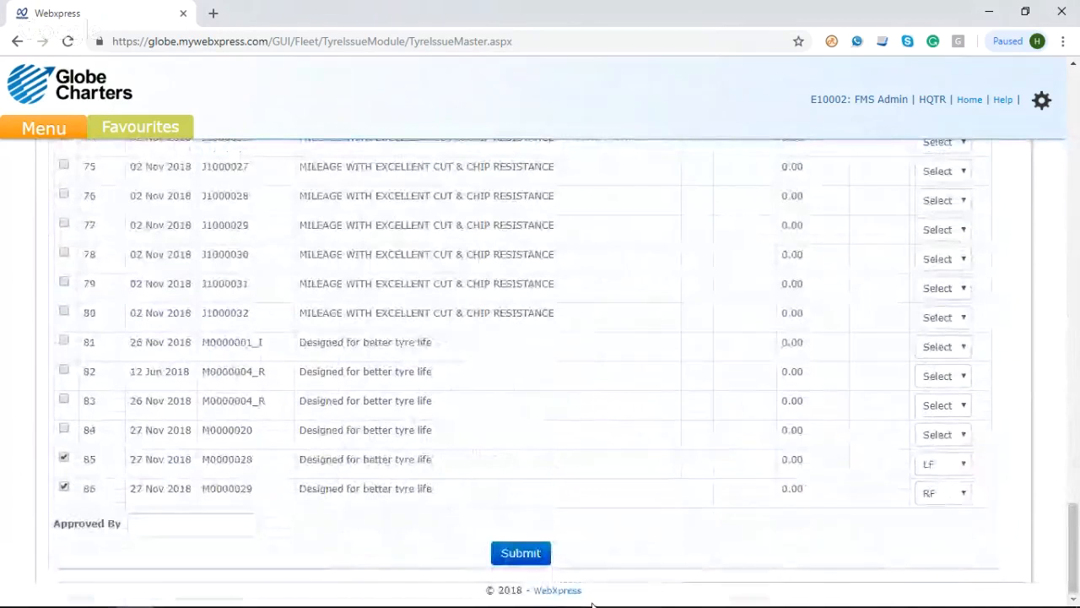
{"action": "left_click", "coordinate": [537, 562]}
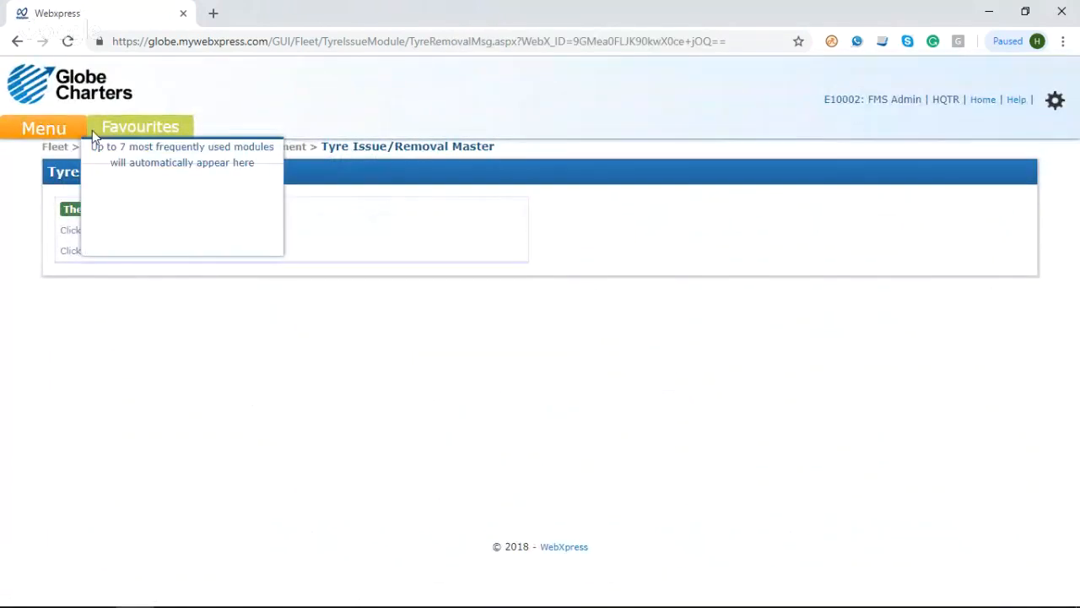
Step: Browse the application's modules and show the Purchase Management options
{"action": "left_click", "coordinate": [61, 128]}
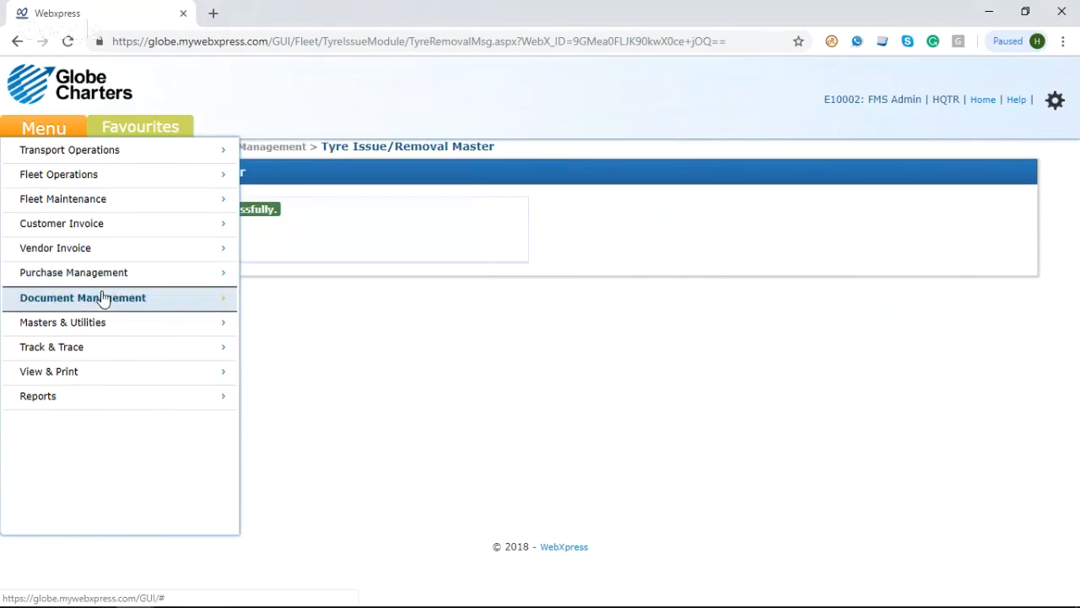
{"action": "mouse_move", "coordinate": [117, 288]}
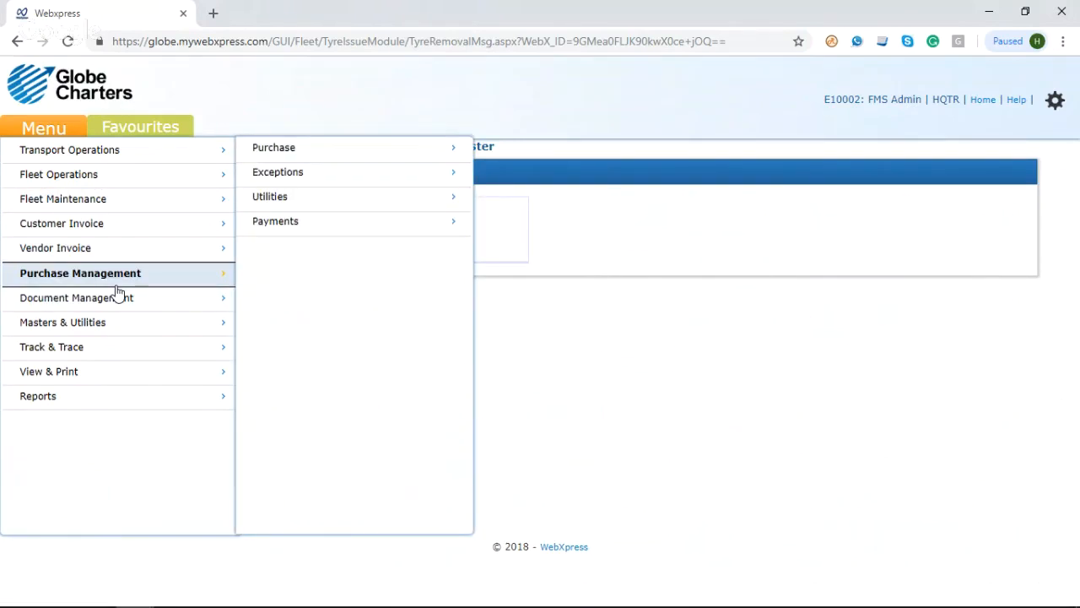
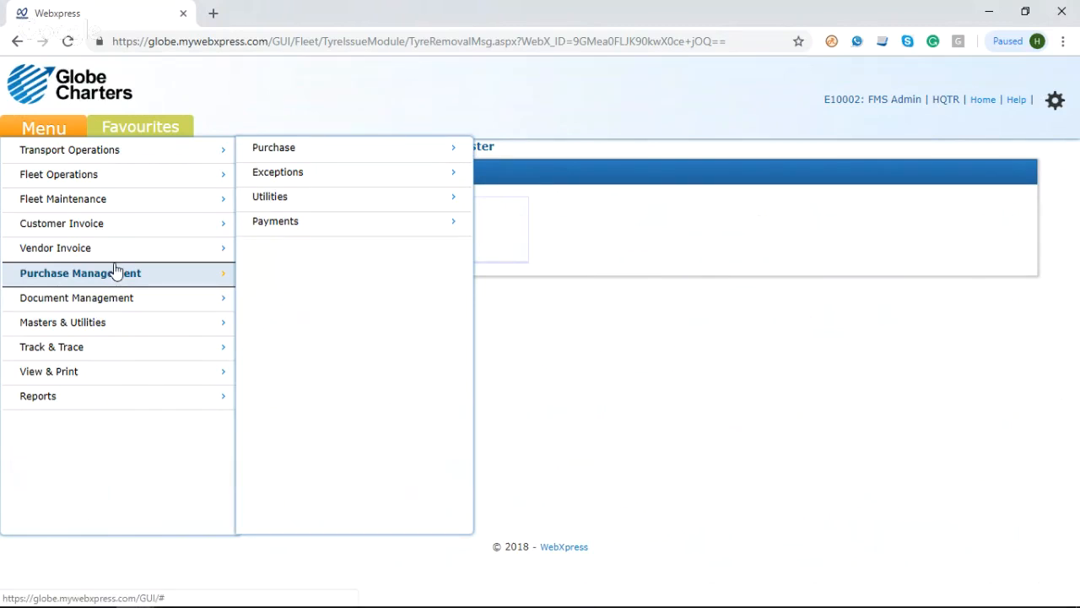
{"action": "mouse_move", "coordinate": [159, 199]}
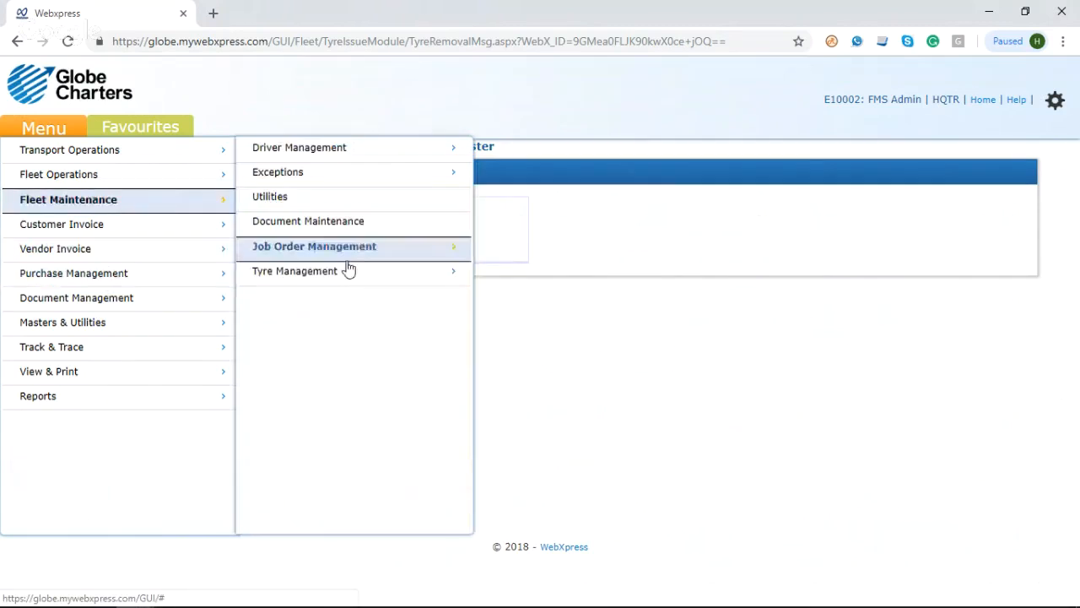
{"action": "mouse_move", "coordinate": [349, 271]}
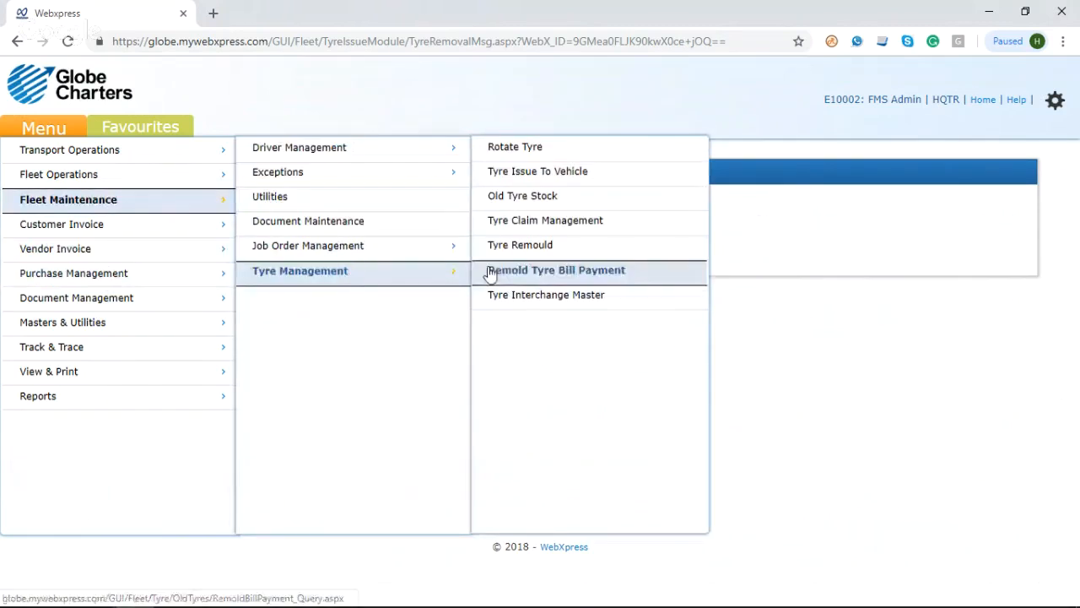
{"action": "left_click", "coordinate": [523, 157]}
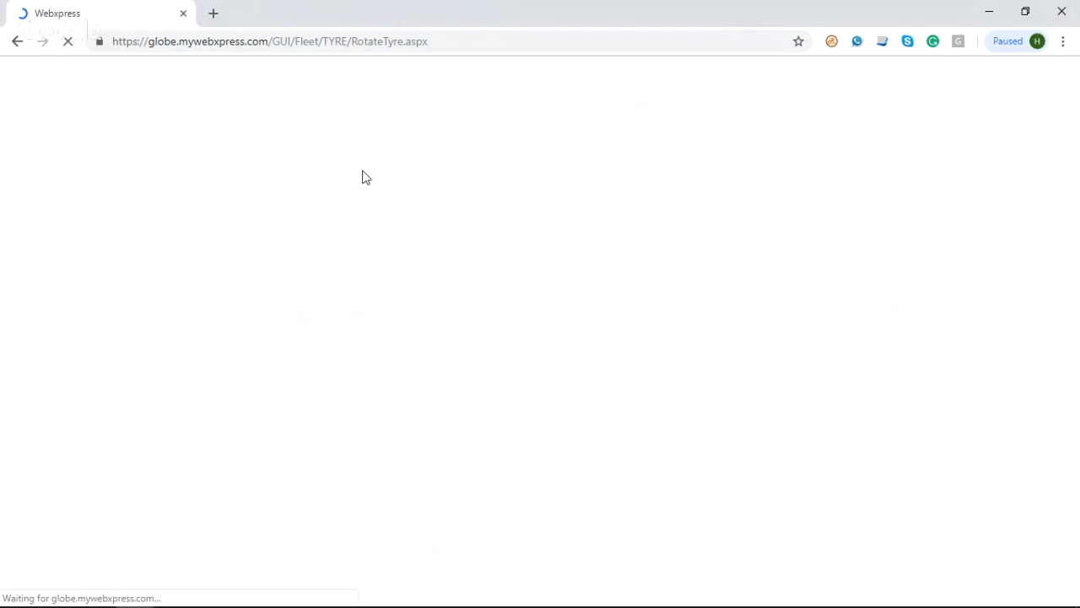
{"action": "left_click", "coordinate": [340, 232]}
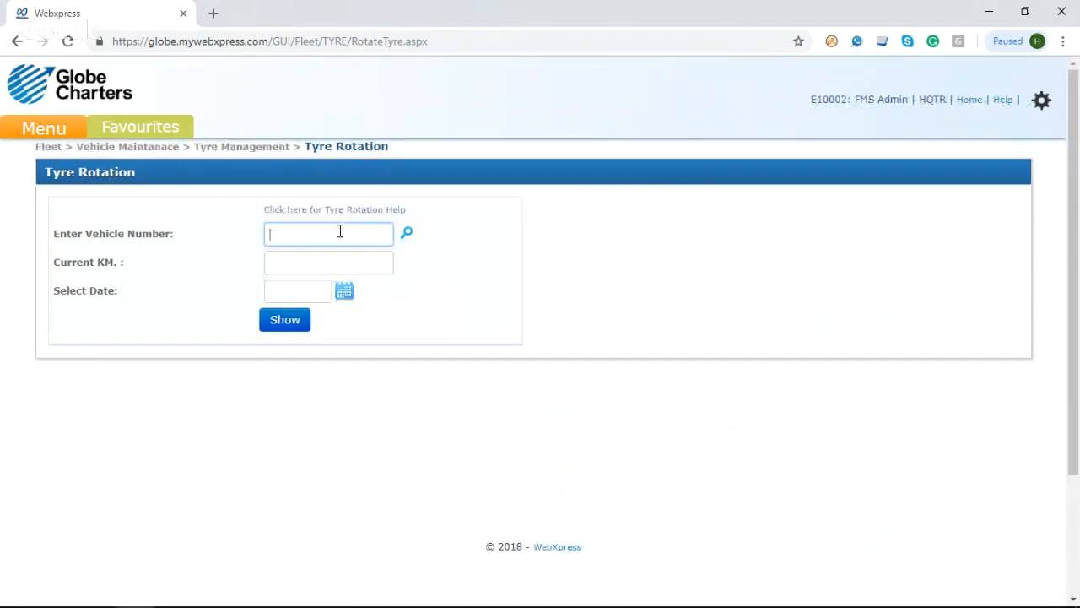
{"action": "left_click", "coordinate": [412, 237]}
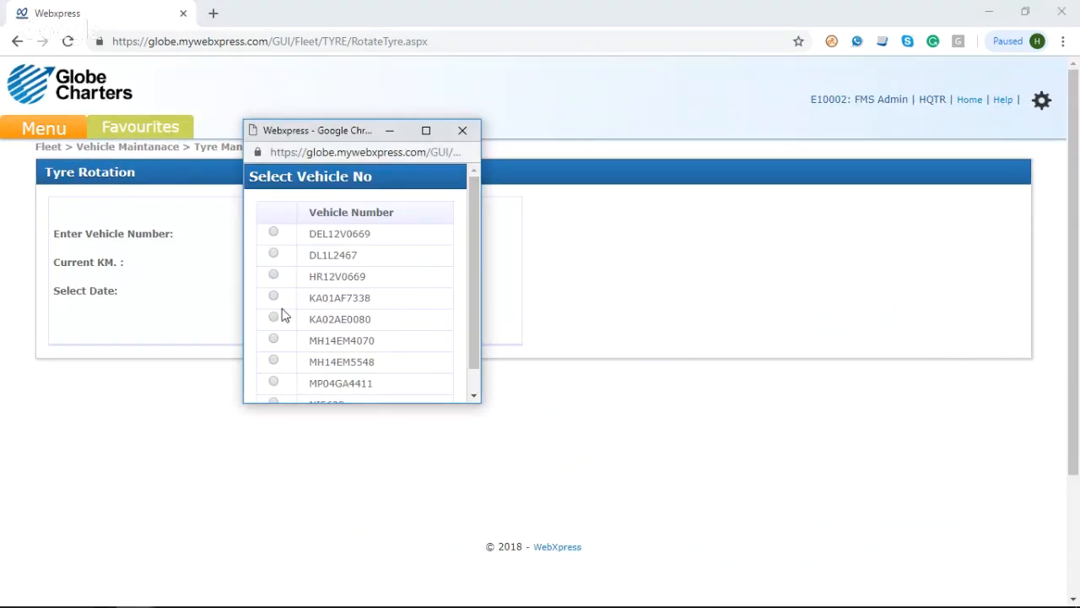
{"action": "left_click", "coordinate": [274, 318]}
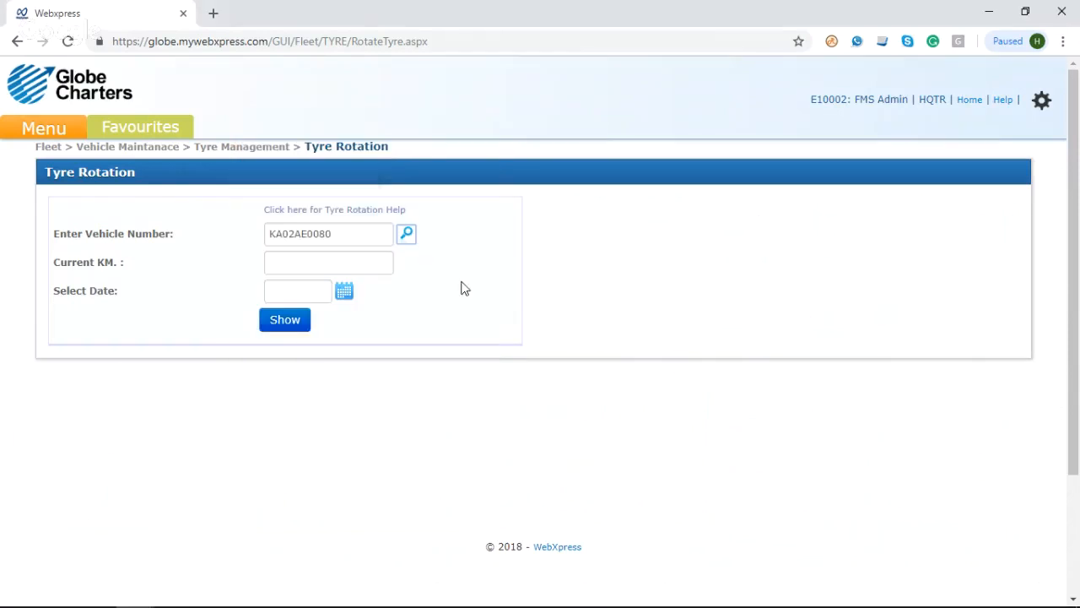
Step: Set the current KM to 37000 and the date to 27/11/2018, and show the vehicle's tyres
{"action": "left_click", "coordinate": [345, 264]}
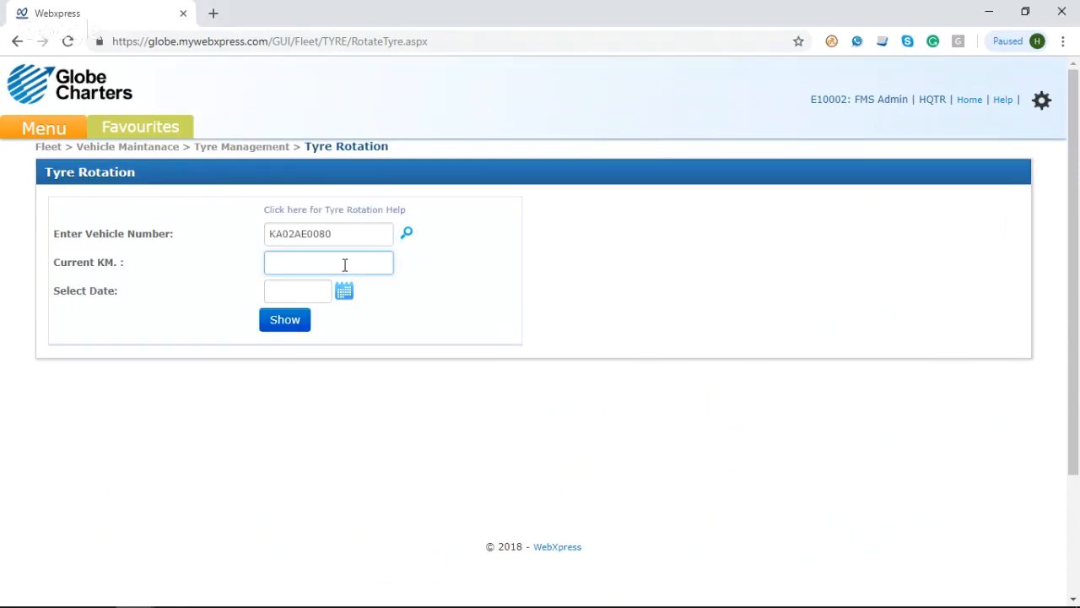
{"action": "type", "text": "37000"}
{"action": "left_click", "coordinate": [346, 291]}
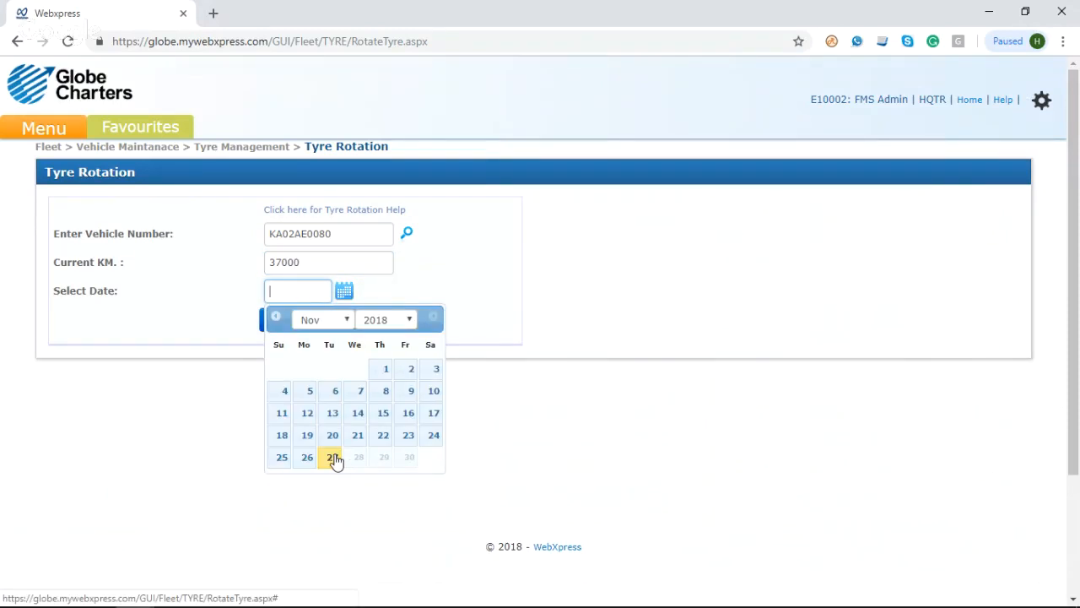
{"action": "left_click", "coordinate": [334, 459]}
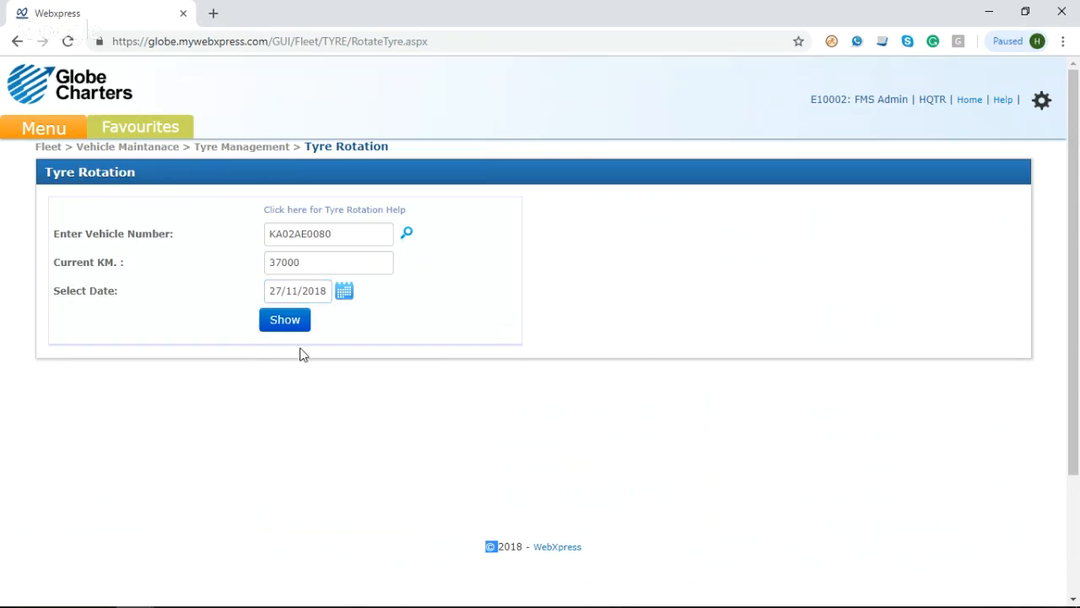
{"action": "left_click", "coordinate": [283, 326]}
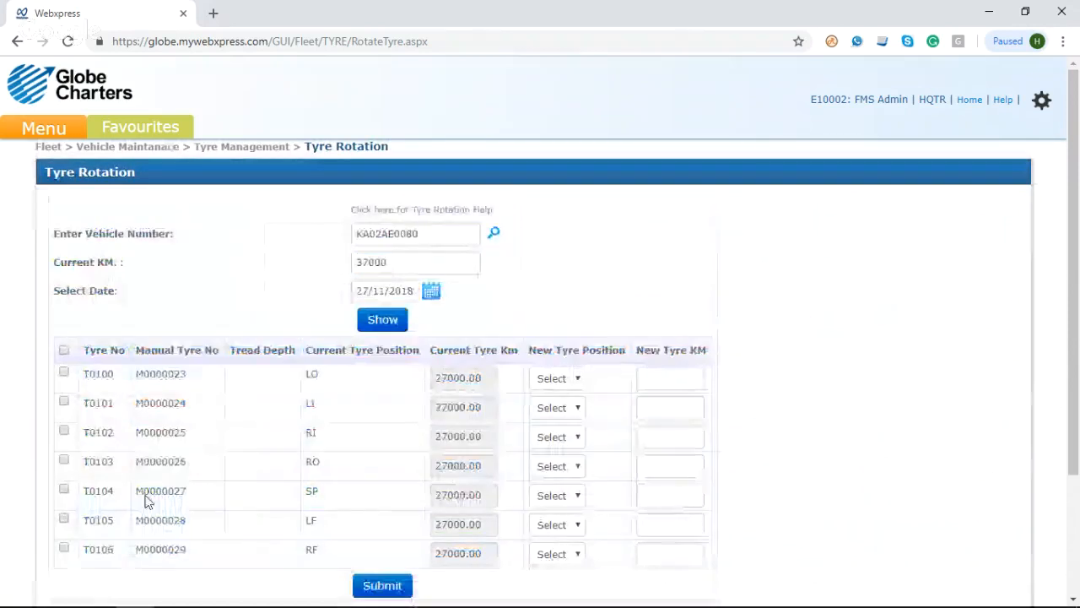
Step: Examine the rotation table's tyres, the new position options for tyre M0000023, and its new tyre KM field
{"action": "scroll", "coordinate": [224, 434], "scroll_direction": "down", "scroll_amount": 1}
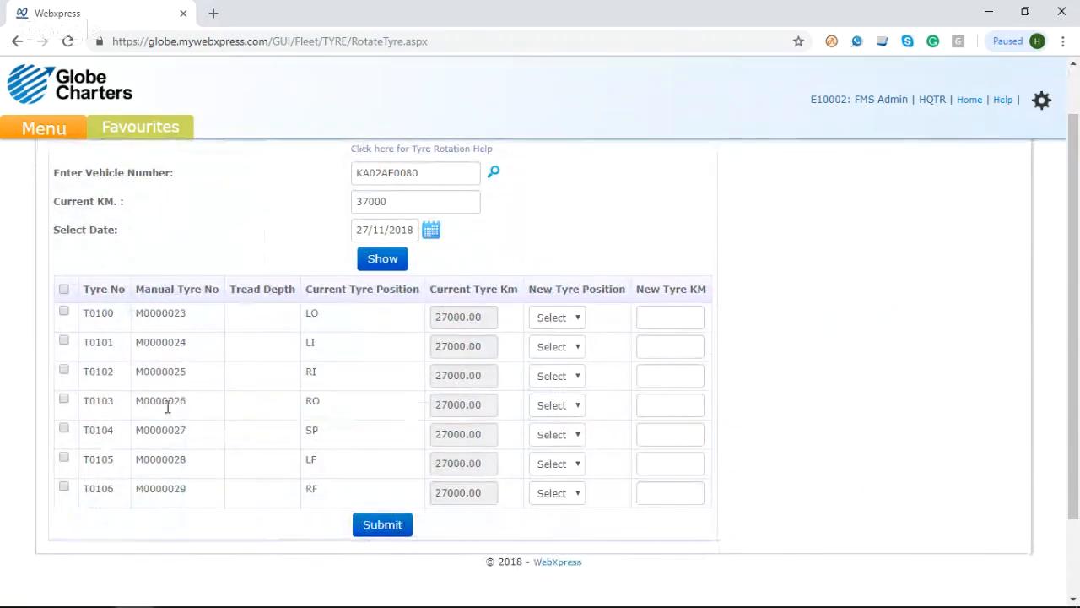
{"action": "left_click", "coordinate": [556, 325]}
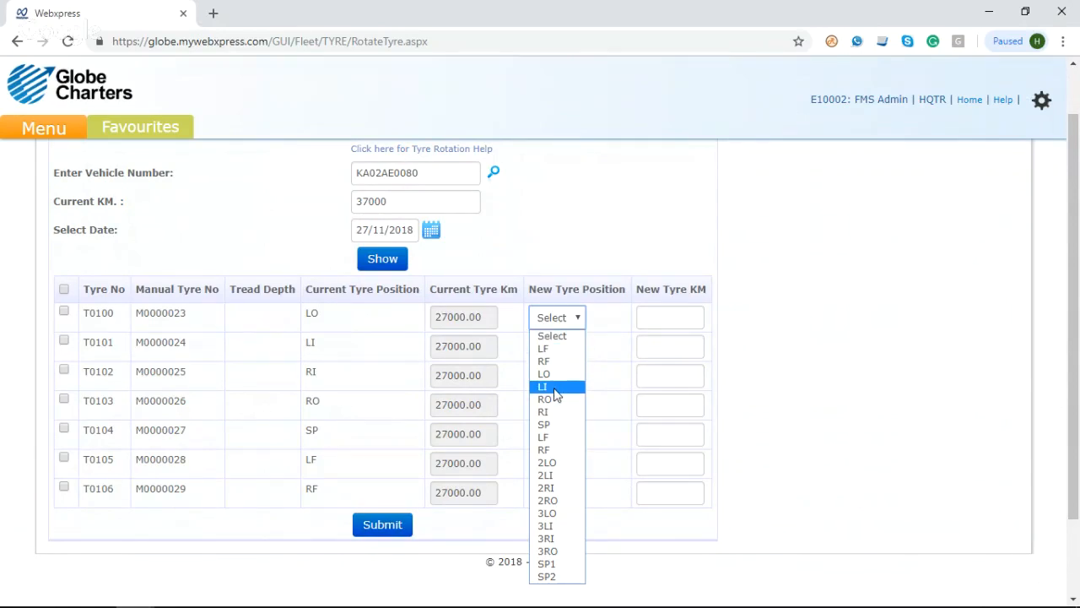
{"action": "left_click", "coordinate": [569, 269]}
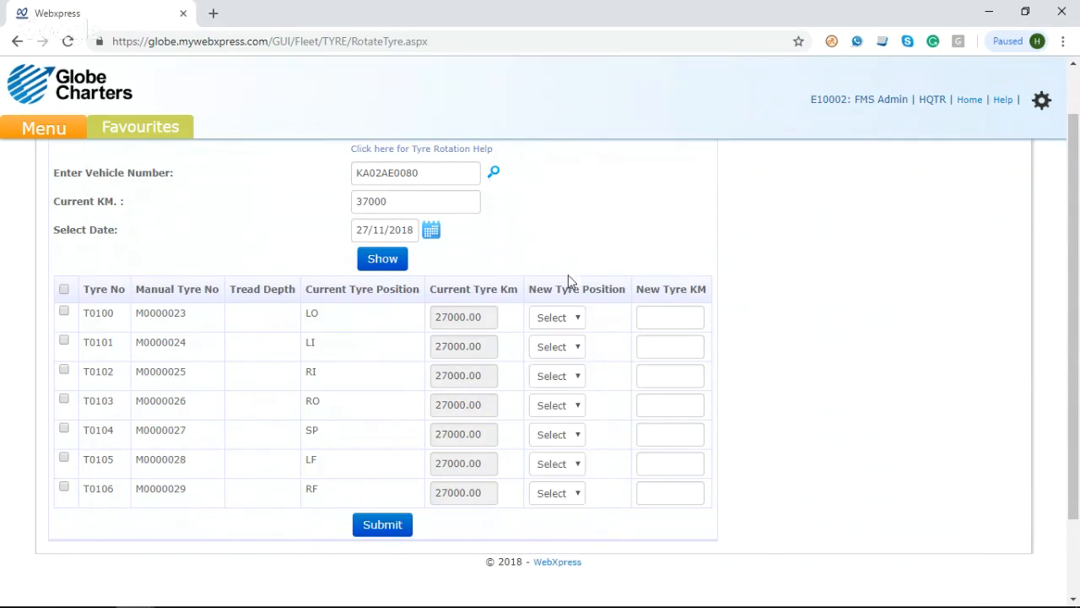
{"action": "left_click", "coordinate": [681, 321]}
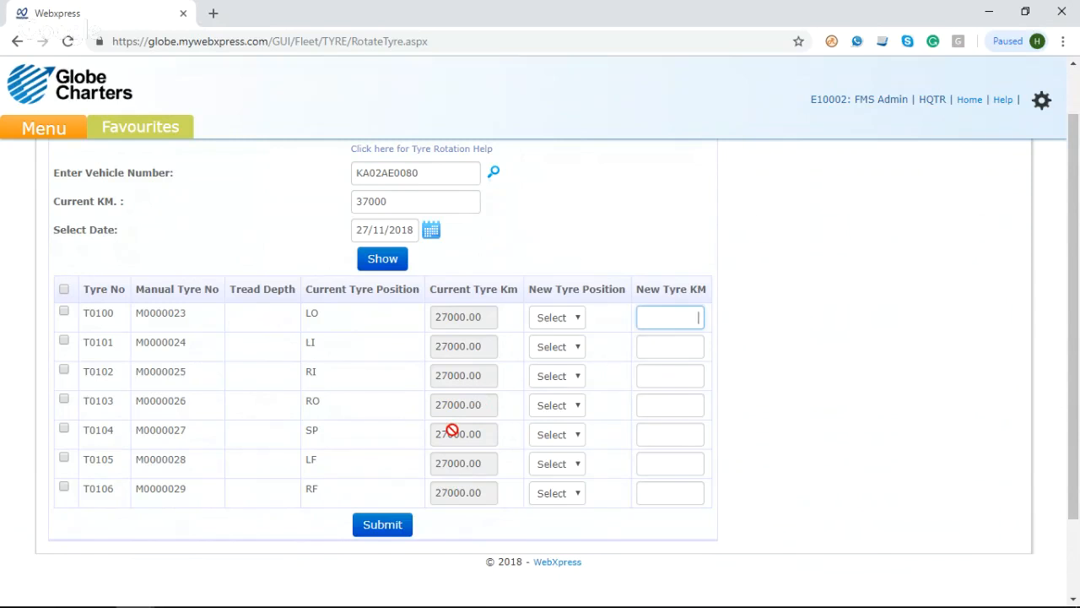
{"action": "scroll", "coordinate": [453, 430], "scroll_direction": "up", "scroll_amount": 1}
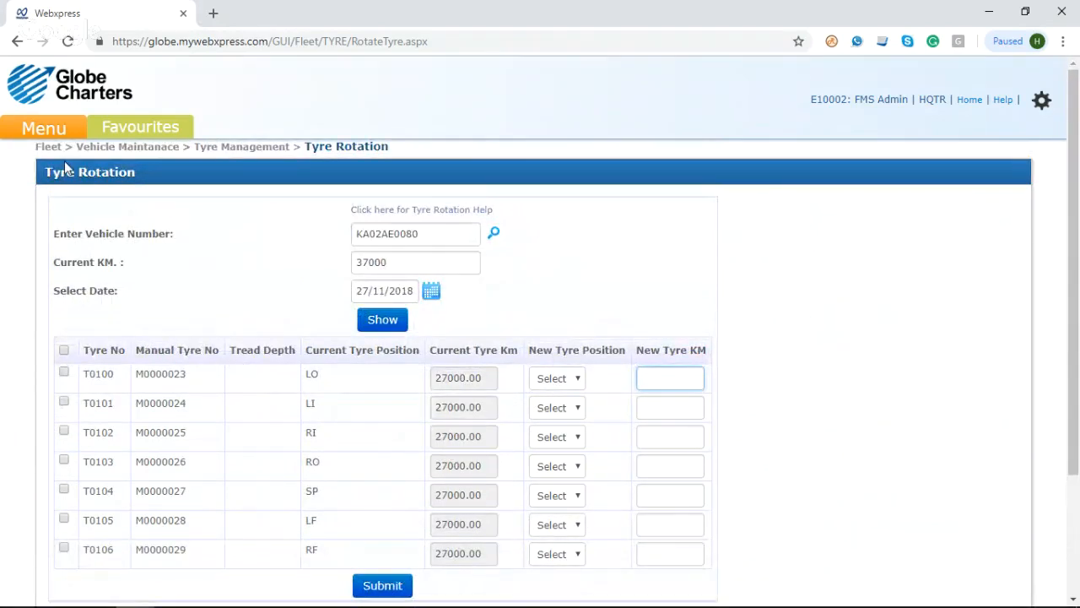
Step: Open the Old Tyre Stock page under Tyre Management and review the available actions for removed tyres
{"action": "mouse_move", "coordinate": [62, 136]}
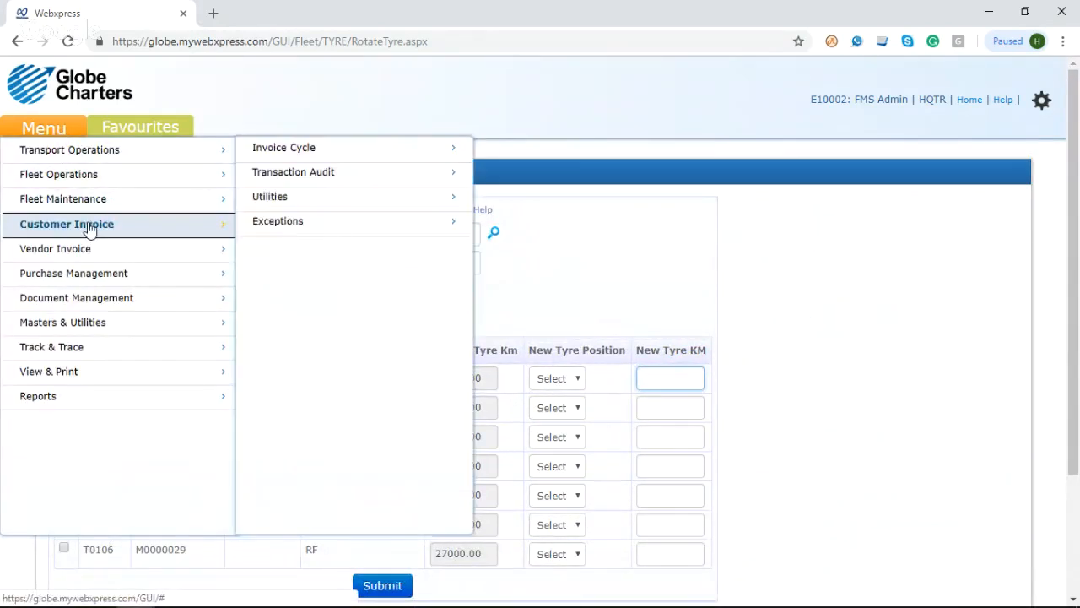
{"action": "mouse_move", "coordinate": [103, 209]}
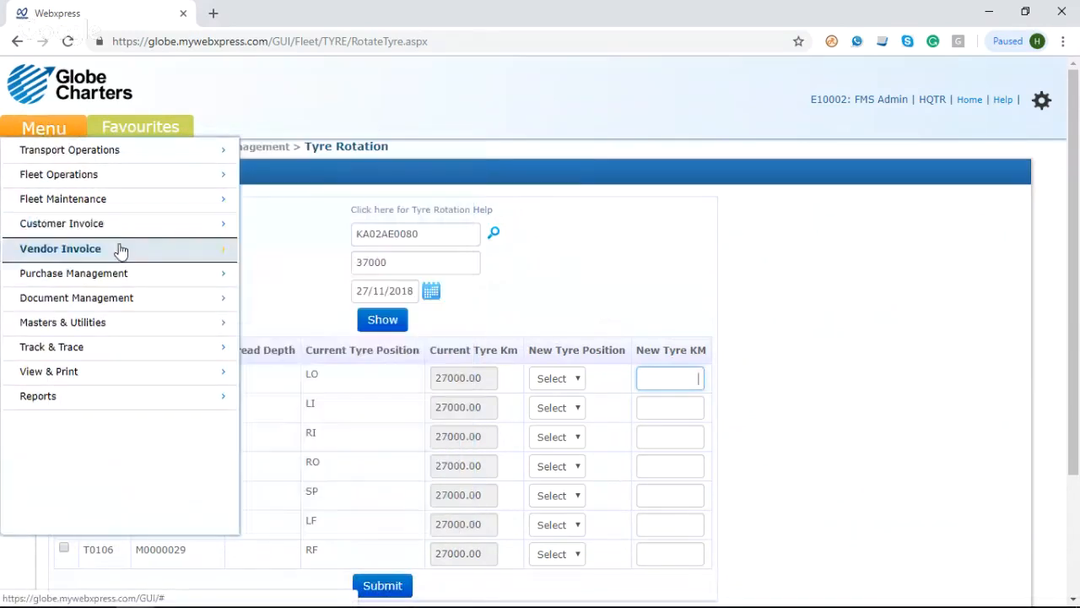
{"action": "mouse_move", "coordinate": [150, 212]}
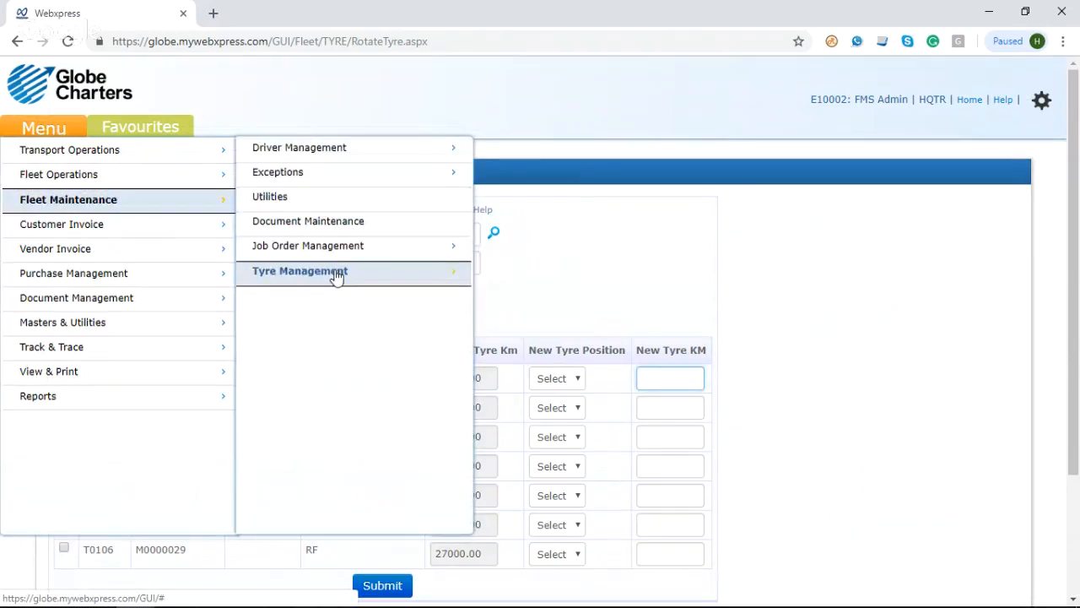
{"action": "mouse_move", "coordinate": [336, 277]}
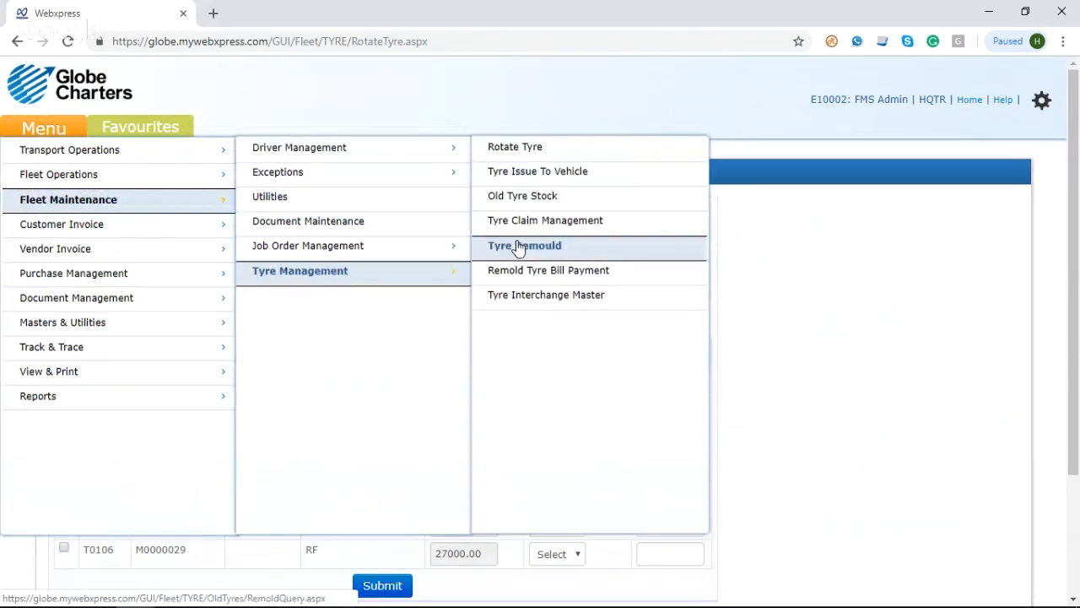
{"action": "left_click", "coordinate": [578, 200]}
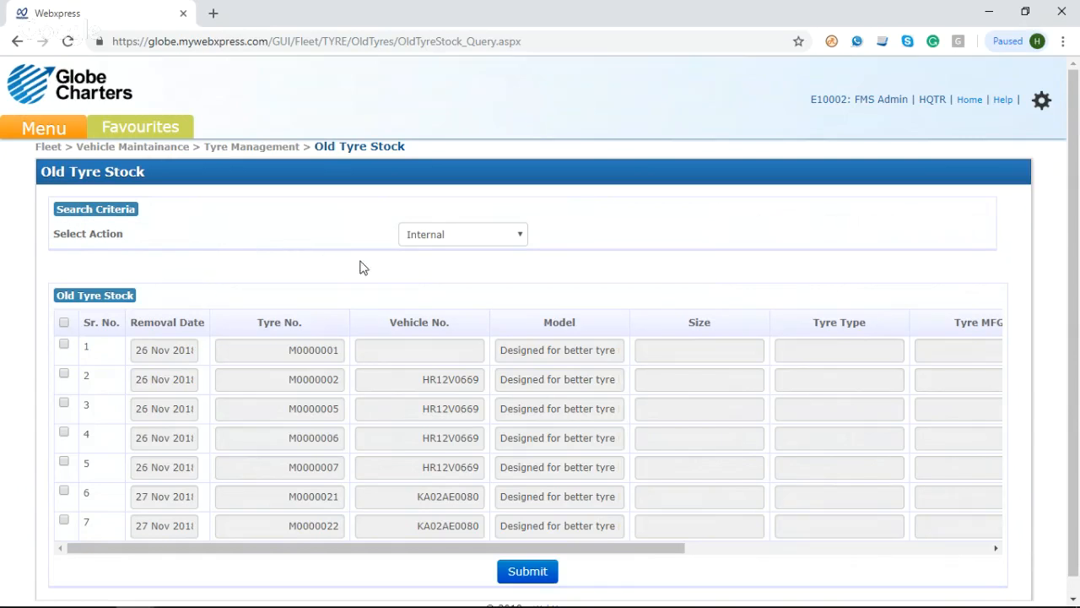
{"action": "left_click", "coordinate": [456, 245]}
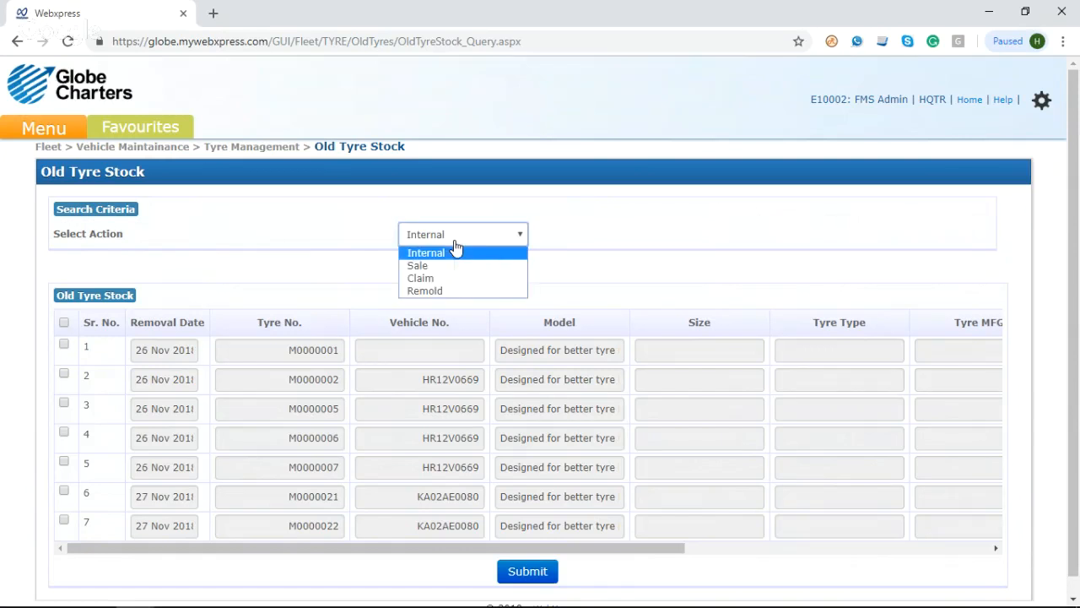
{"action": "left_click", "coordinate": [361, 245]}
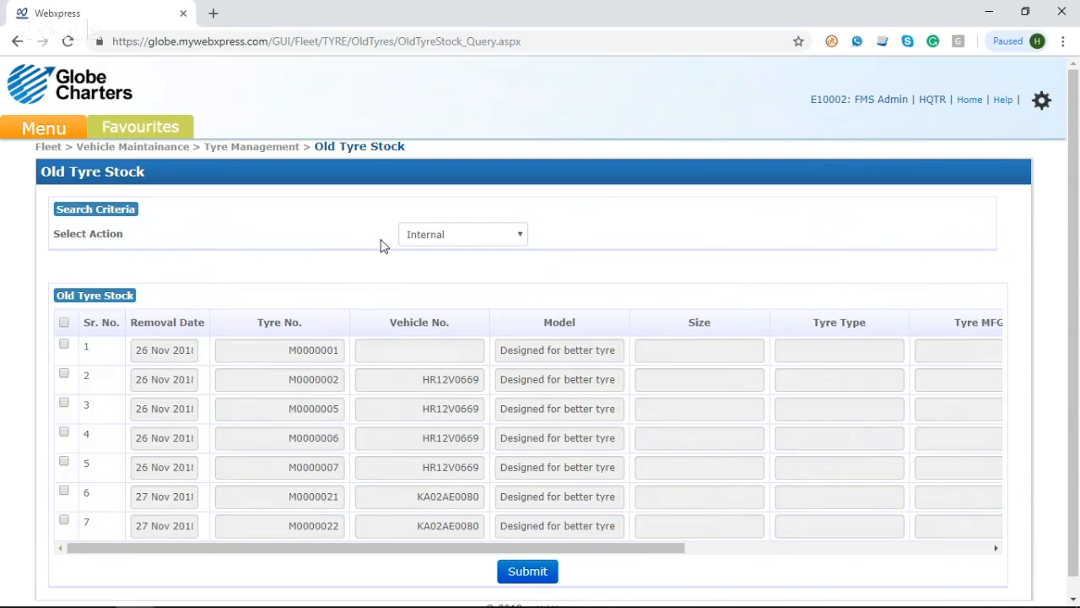
{"action": "left_click", "coordinate": [455, 244]}
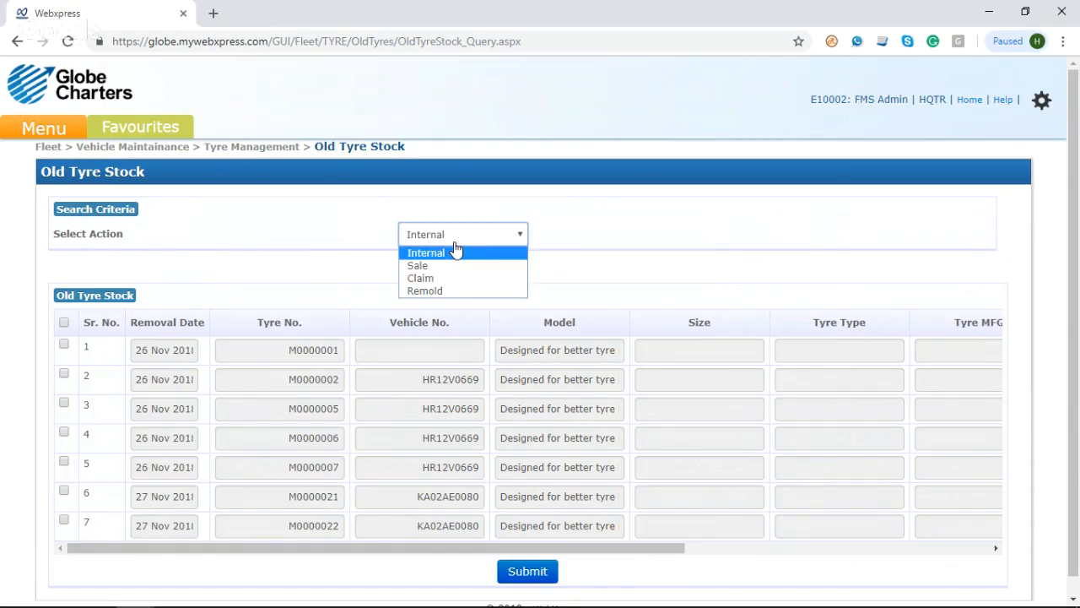
{"action": "left_click", "coordinate": [447, 291]}
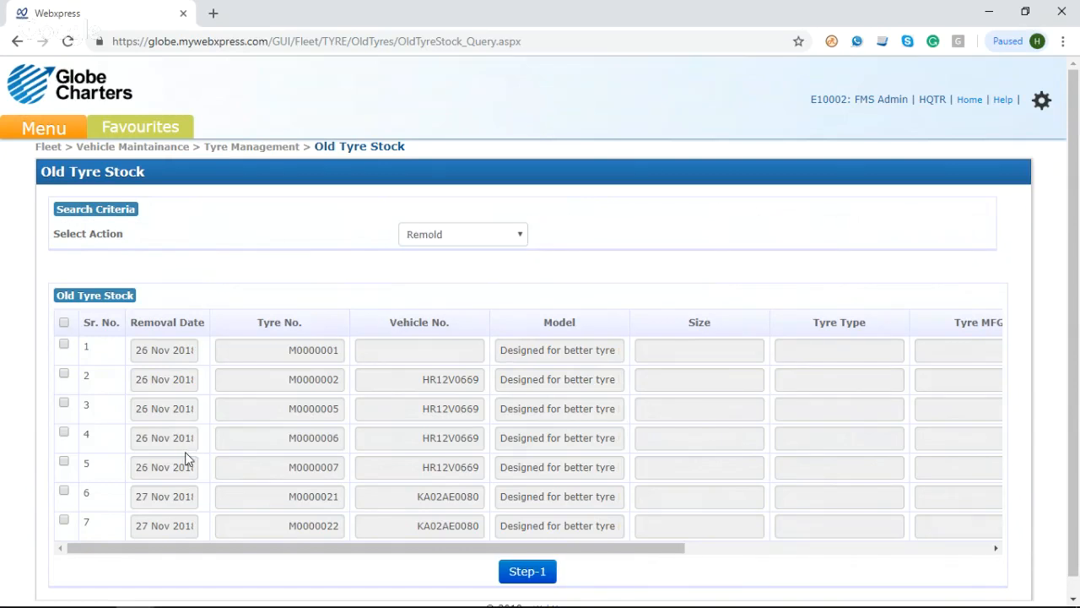
{"action": "scroll", "coordinate": [184, 451], "scroll_direction": "down", "scroll_amount": 1}
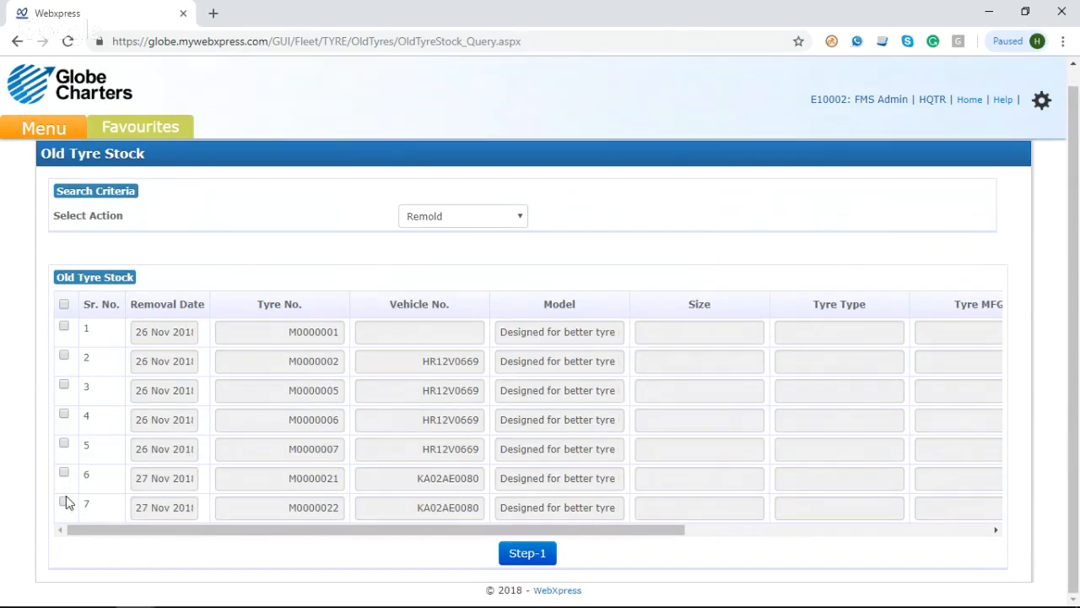
{"action": "left_click", "coordinate": [65, 503]}
{"action": "left_click", "coordinate": [542, 561]}
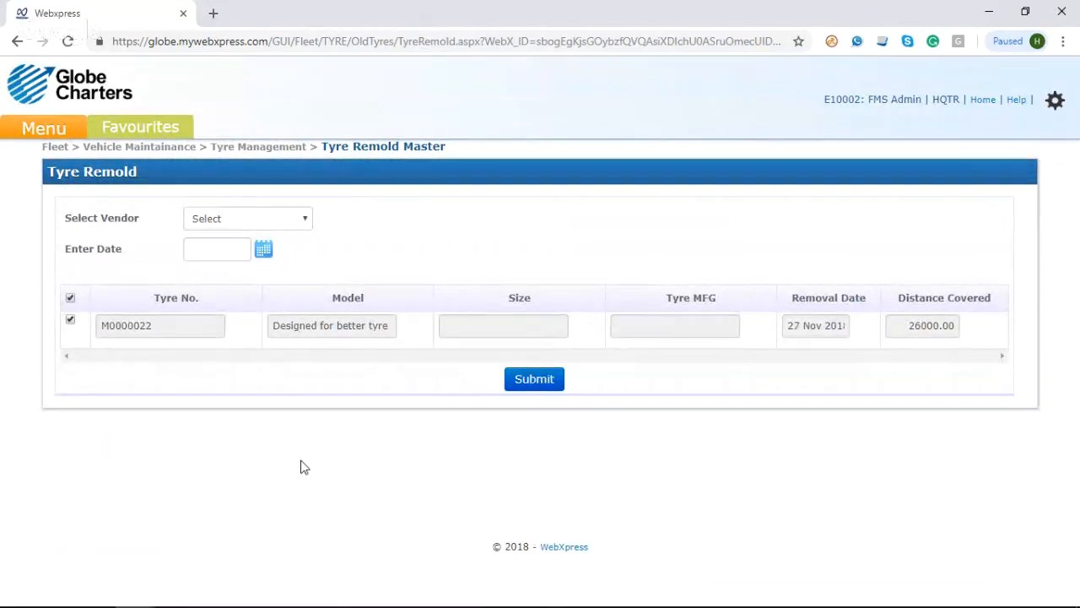
Step: Assign the tyre remold to vendor V00014~AAYAN TYRES dated 27/11/2018, submit it, and check the generated document number
{"action": "left_click", "coordinate": [274, 221]}
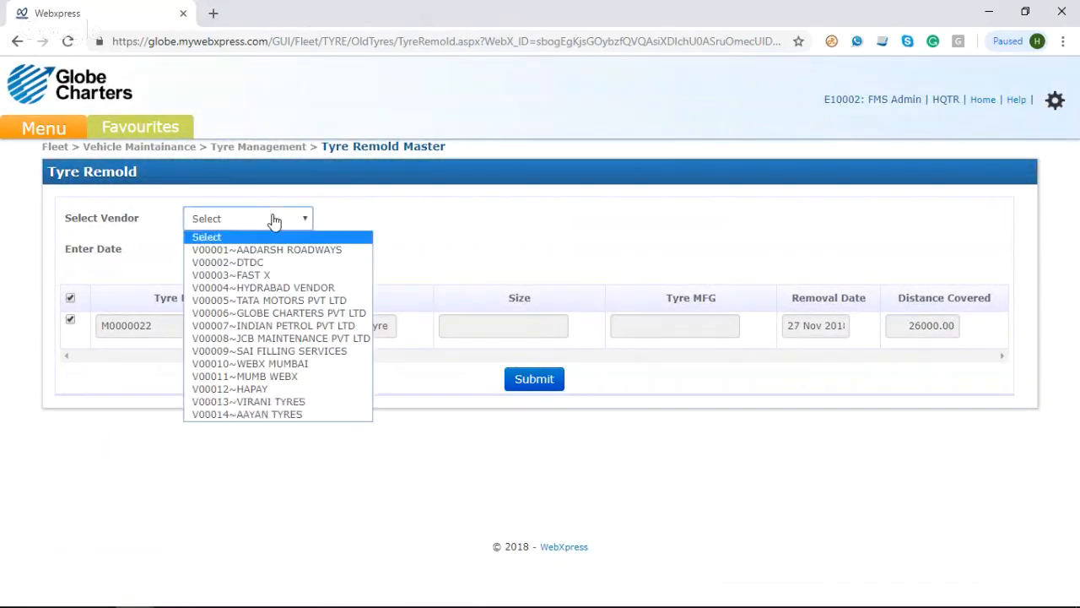
{"action": "left_click", "coordinate": [285, 414]}
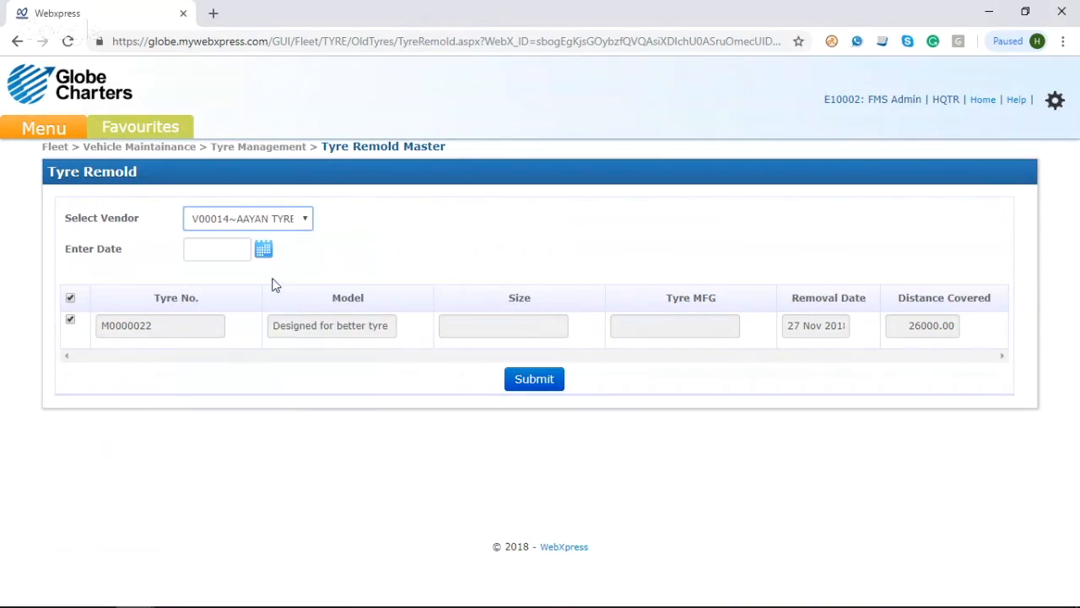
{"action": "left_click", "coordinate": [264, 250]}
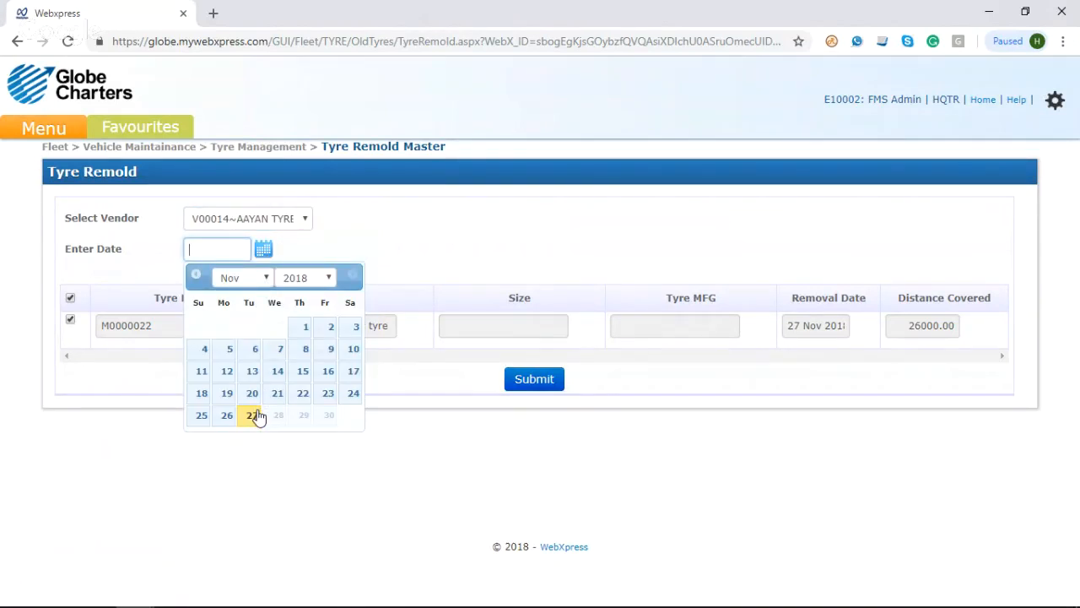
{"action": "left_click", "coordinate": [253, 416]}
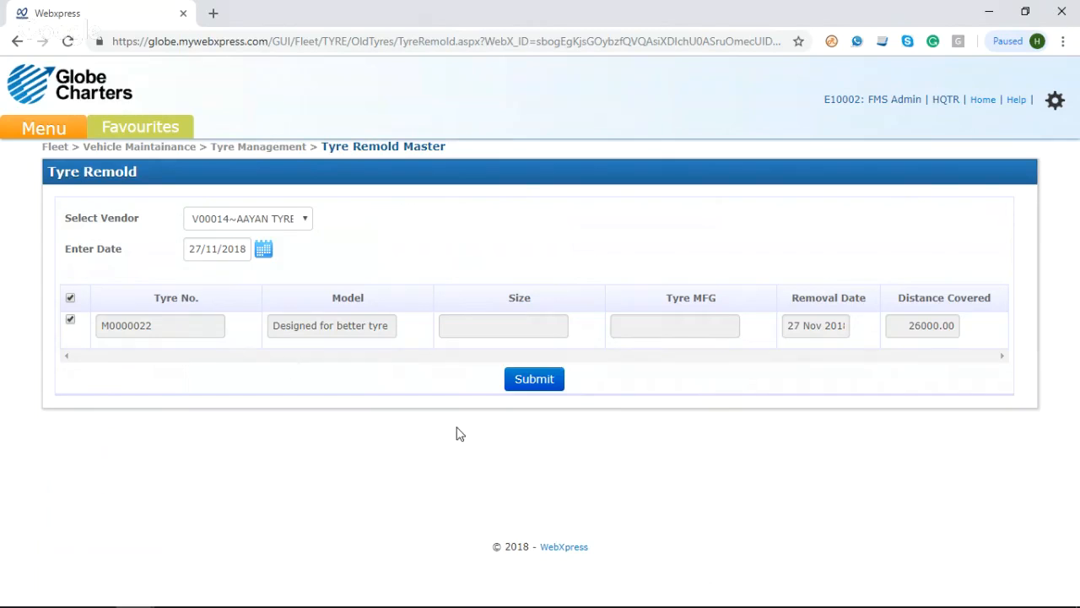
{"action": "left_click", "coordinate": [535, 380]}
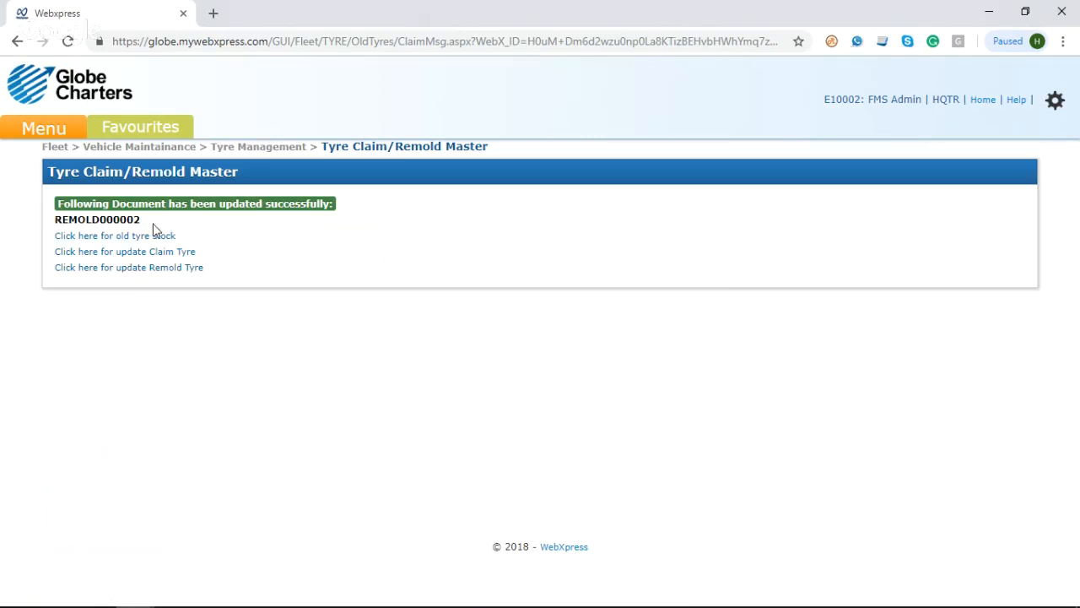
{"action": "left_click_drag", "start_coordinate": [155, 226], "coordinate": [56, 223]}
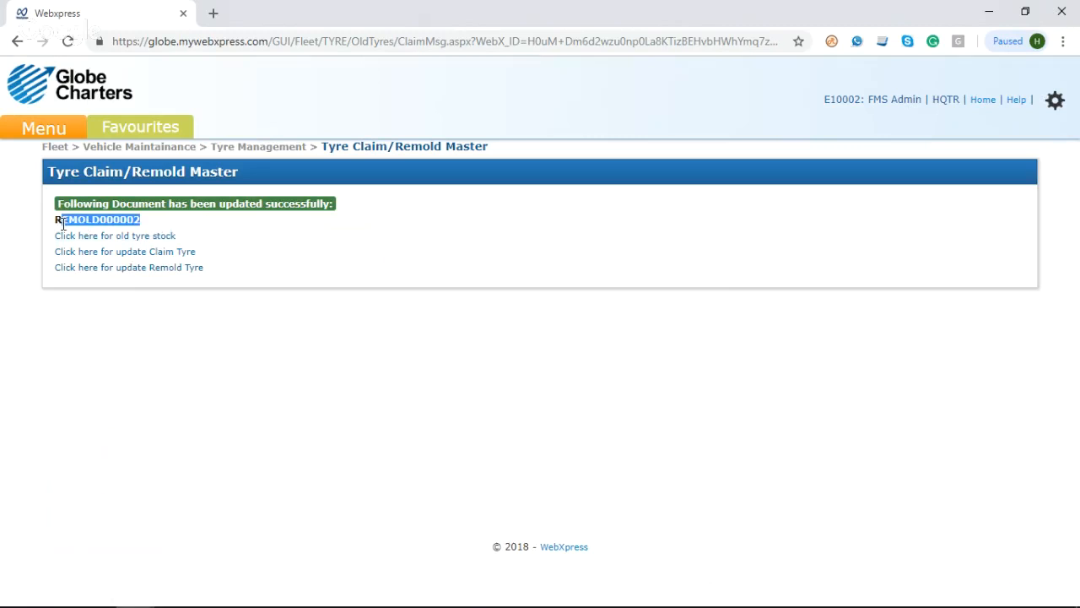
{"action": "left_click", "coordinate": [271, 256]}
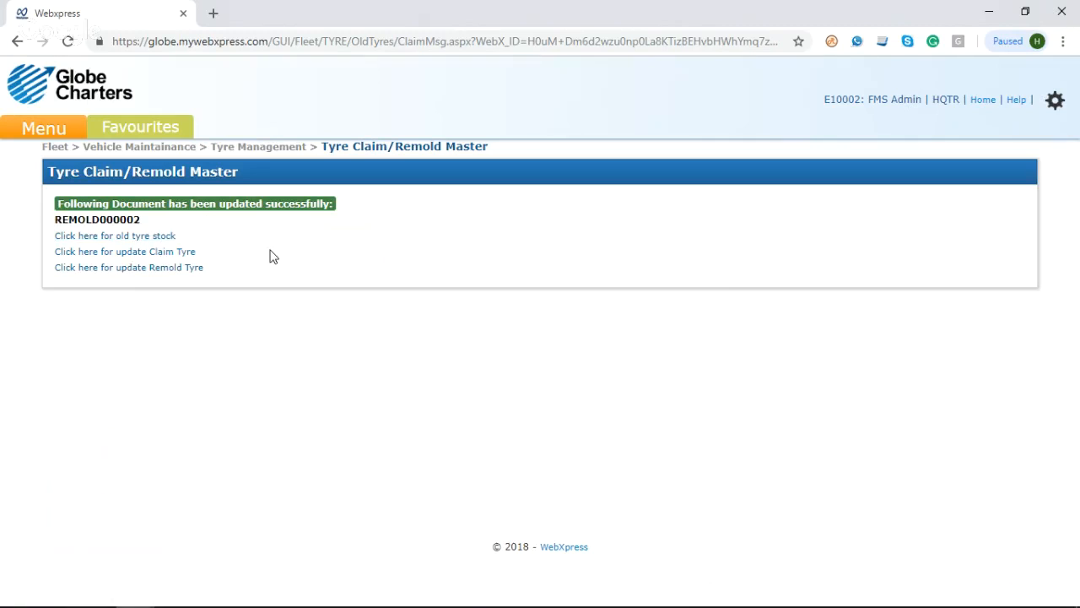
Step: Open the Tyre Remould page under Fleet Maintenance's Tyre Management
{"action": "left_click", "coordinate": [48, 137]}
{"action": "mouse_move", "coordinate": [208, 212]}
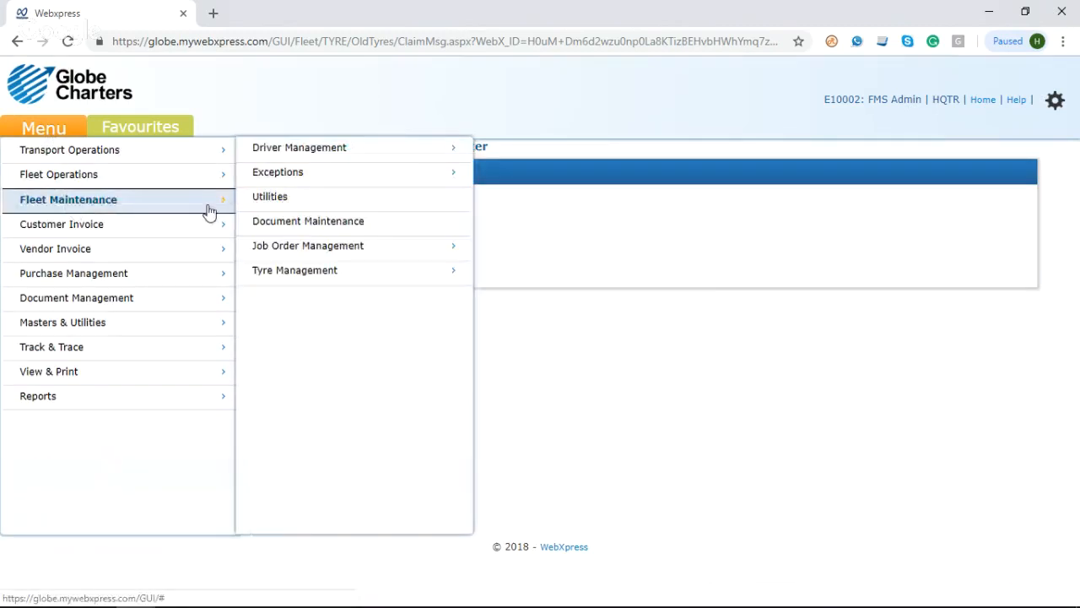
{"action": "mouse_move", "coordinate": [434, 278]}
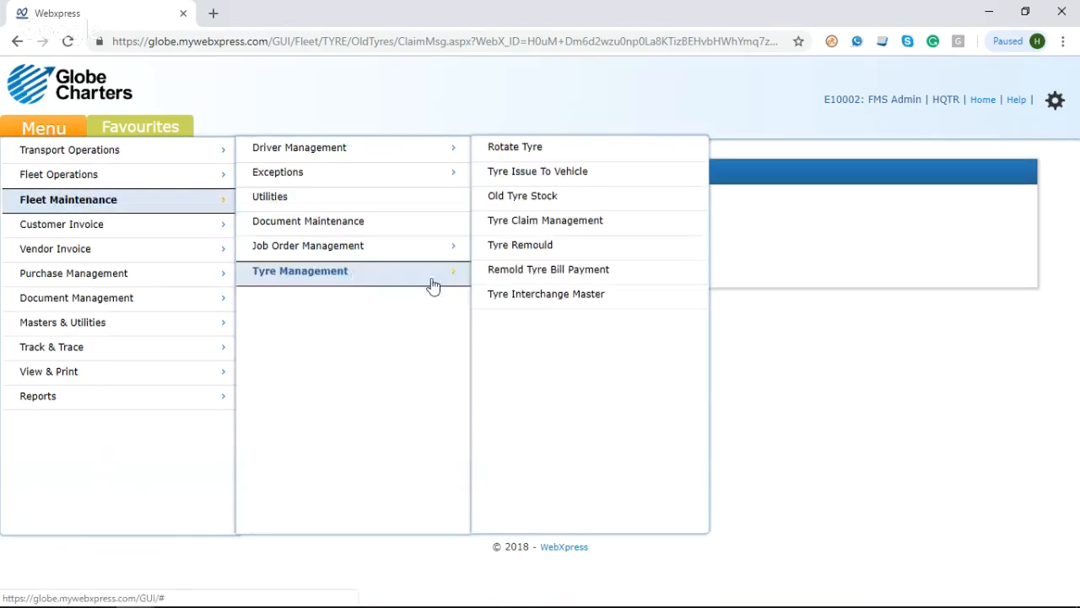
{"action": "left_click", "coordinate": [538, 255]}
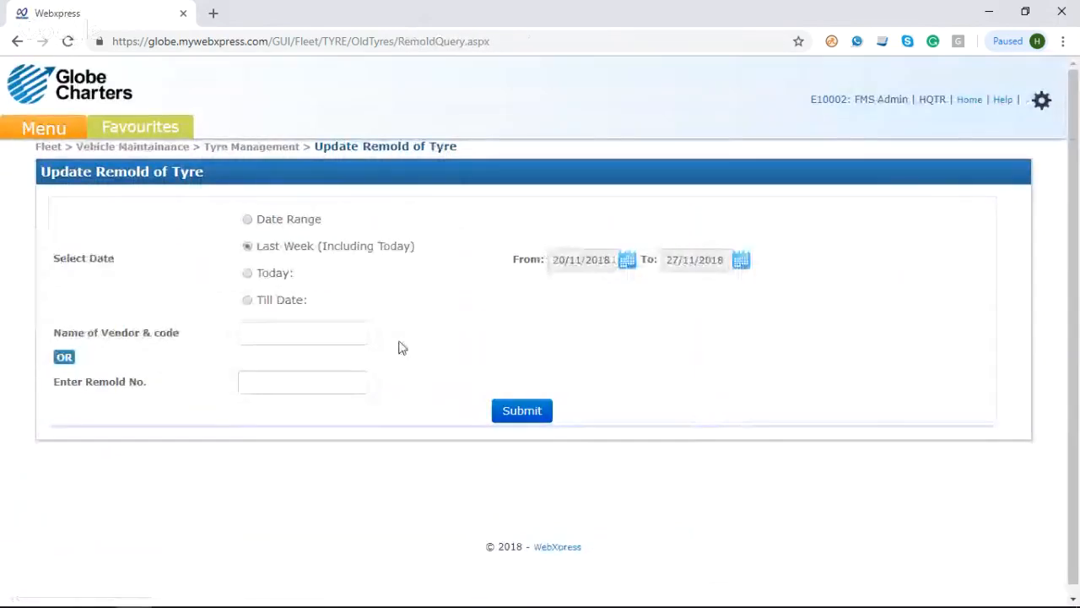
Step: List the remold documents of vendor V00014~AAYAN TYRES for the last week including today
{"action": "left_click", "coordinate": [292, 335]}
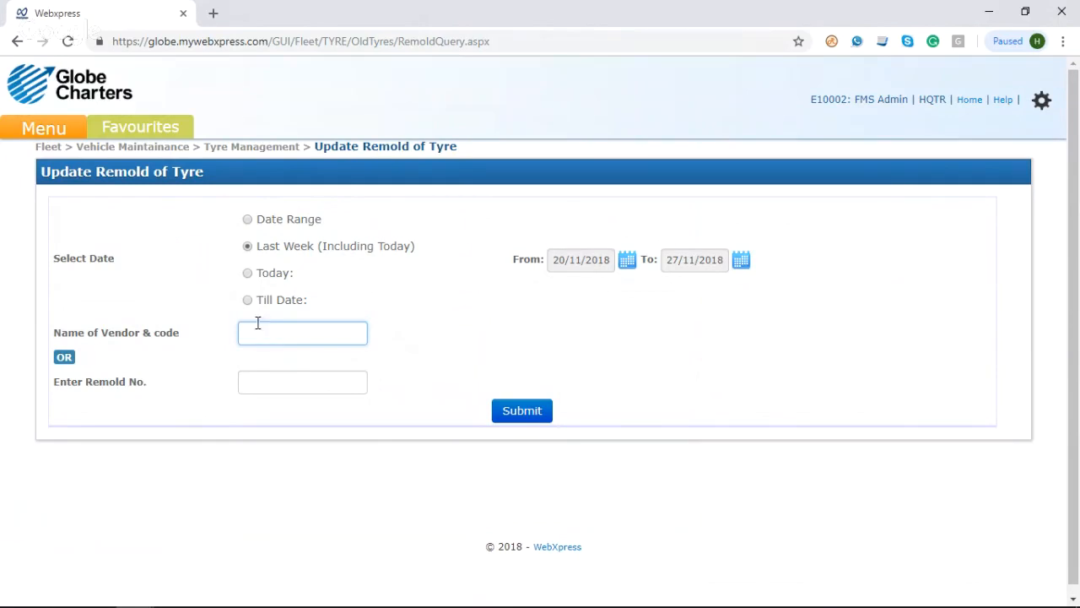
{"action": "type", "text": "A%%"}
{"action": "left_click_drag", "start_coordinate": [270, 333], "coordinate": [236, 338]}
{"action": "type", "text": "AA%"}
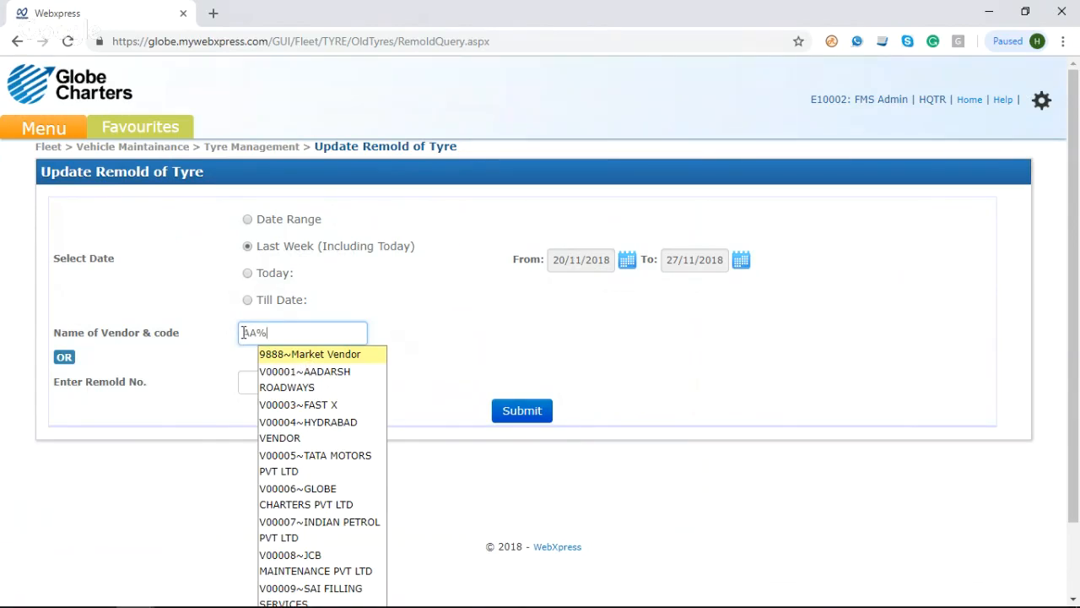
{"action": "left_click", "coordinate": [312, 387]}
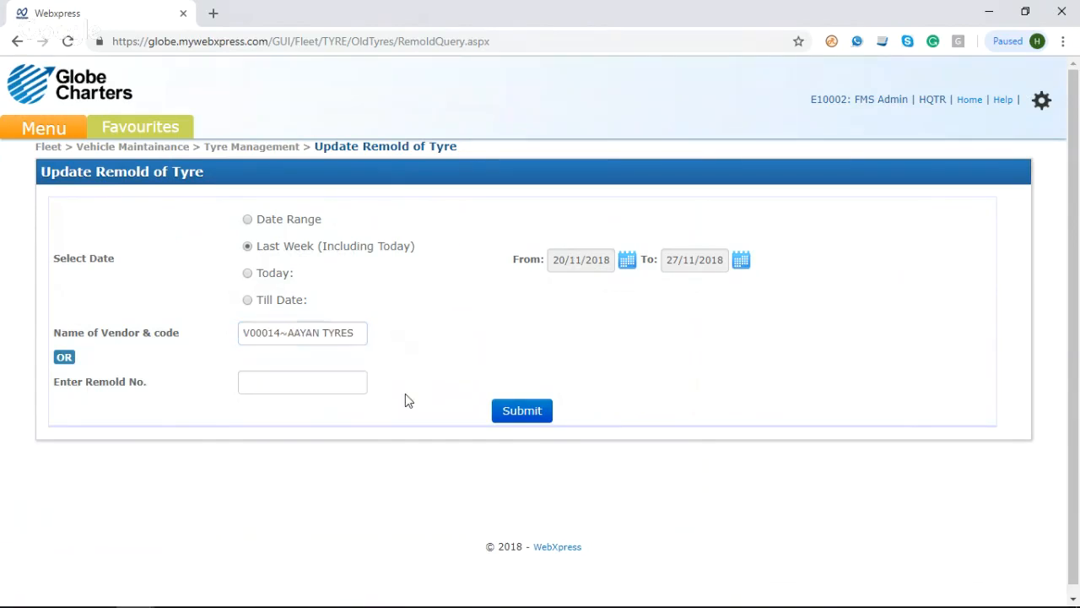
{"action": "left_click", "coordinate": [509, 414]}
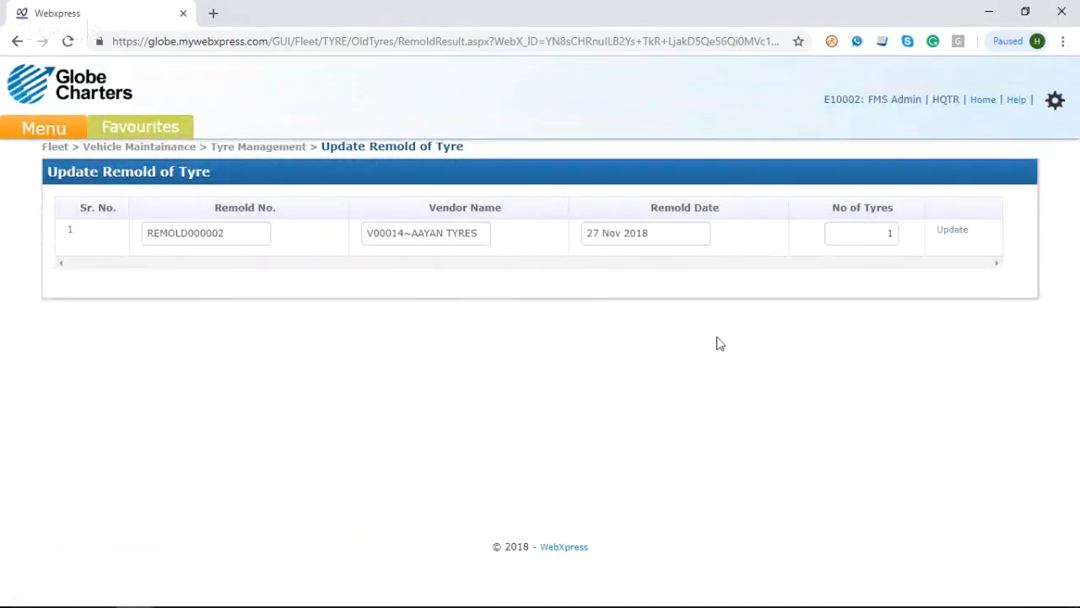
Step: Open REMOLD000002 for updating and mark tyre M0000022 as Remold with an amount of 1500
{"action": "left_click", "coordinate": [952, 233]}
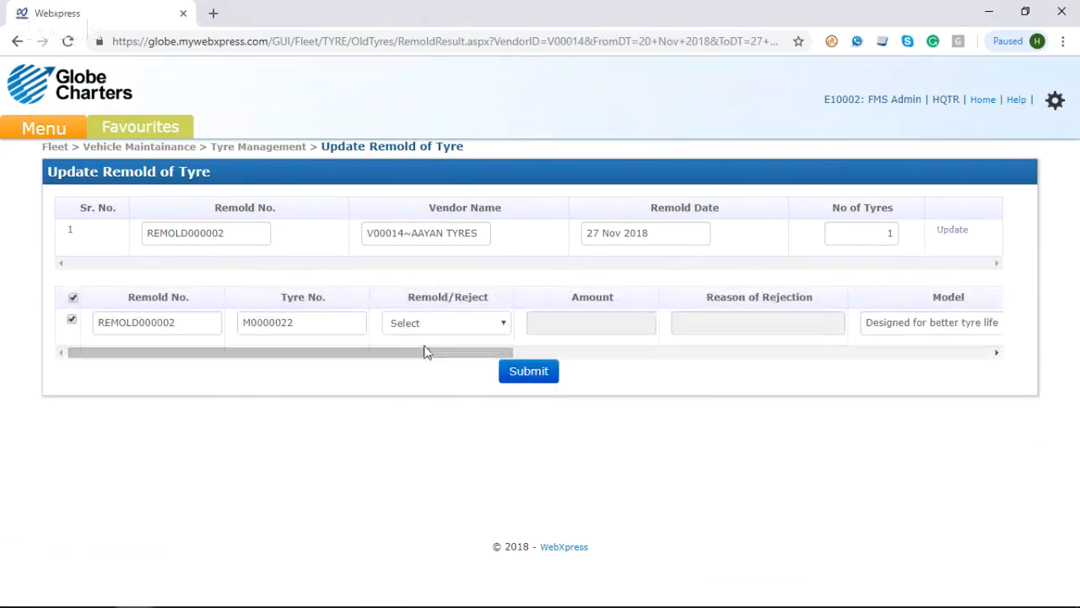
{"action": "left_click_drag", "start_coordinate": [428, 361], "coordinate": [439, 357]}
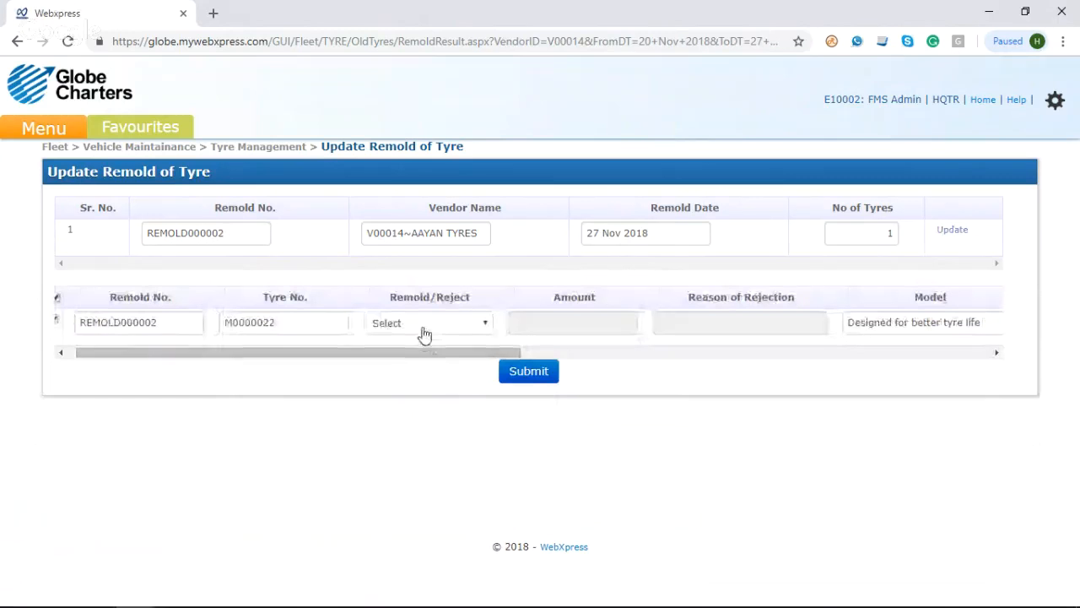
{"action": "left_click", "coordinate": [426, 325]}
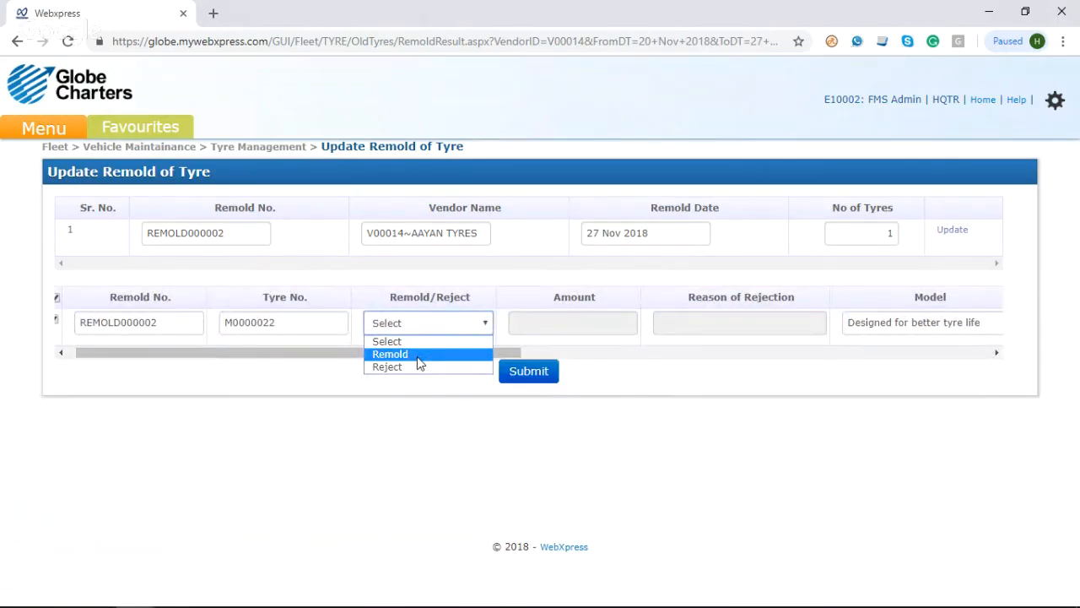
{"action": "left_click", "coordinate": [419, 354]}
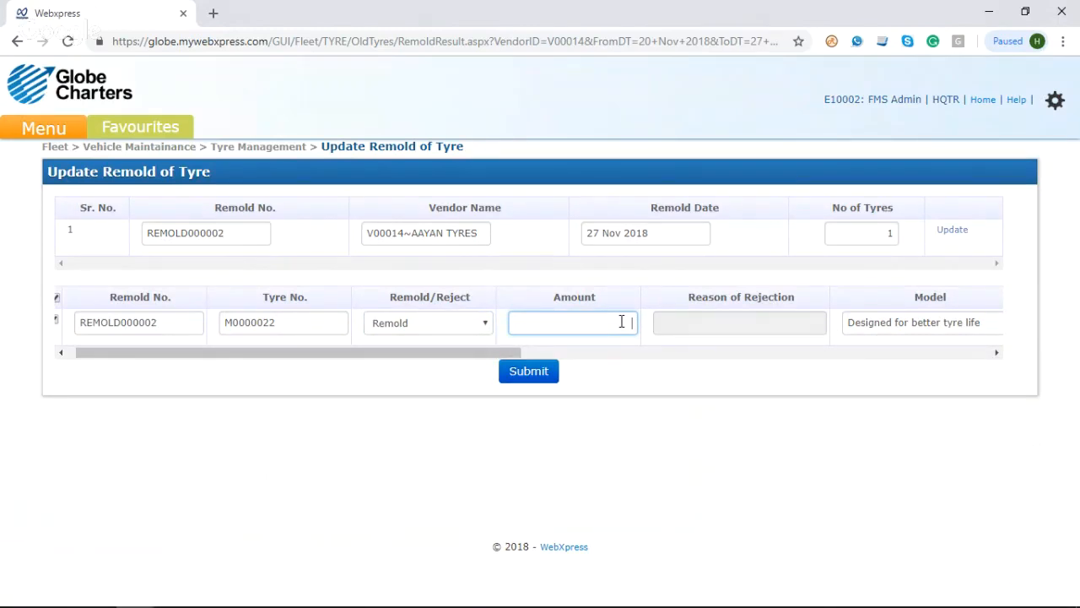
{"action": "type", "text": "1500"}
Step: Review the remaining details of tyre M0000022 and submit the remold update, checking the generated bill number
{"action": "left_click", "coordinate": [557, 353]}
{"action": "mouse_move", "coordinate": [516, 359]}
{"action": "left_mouse_down"}
{"action": "mouse_move", "coordinate": [386, 357]}
{"action": "mouse_move", "coordinate": [528, 361]}
{"action": "left_mouse_up"}
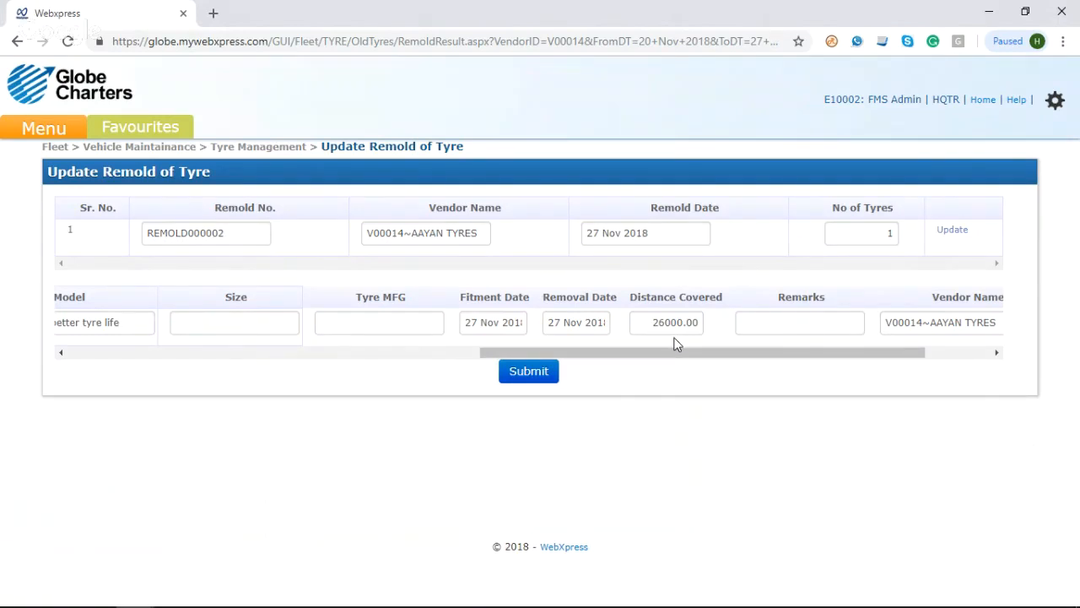
{"action": "left_click_drag", "start_coordinate": [706, 358], "coordinate": [313, 426]}
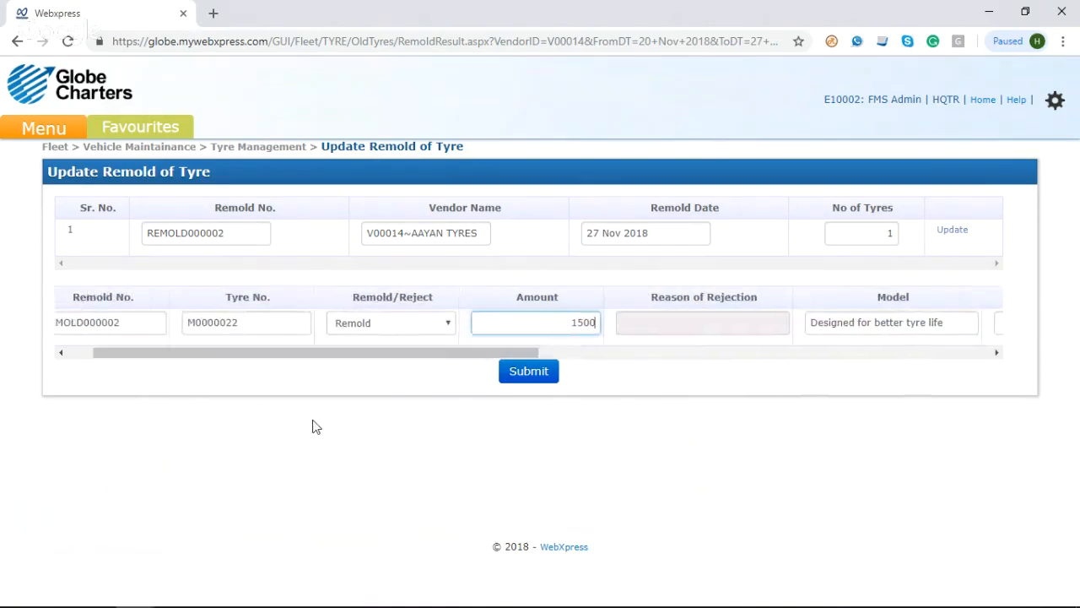
{"action": "left_click", "coordinate": [646, 370]}
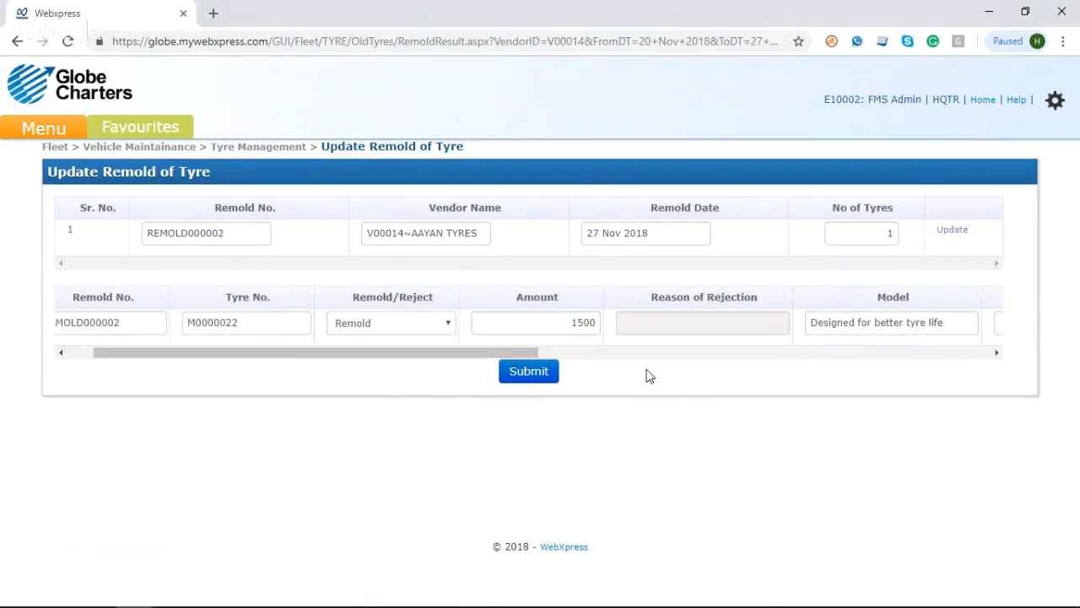
{"action": "left_click", "coordinate": [522, 381]}
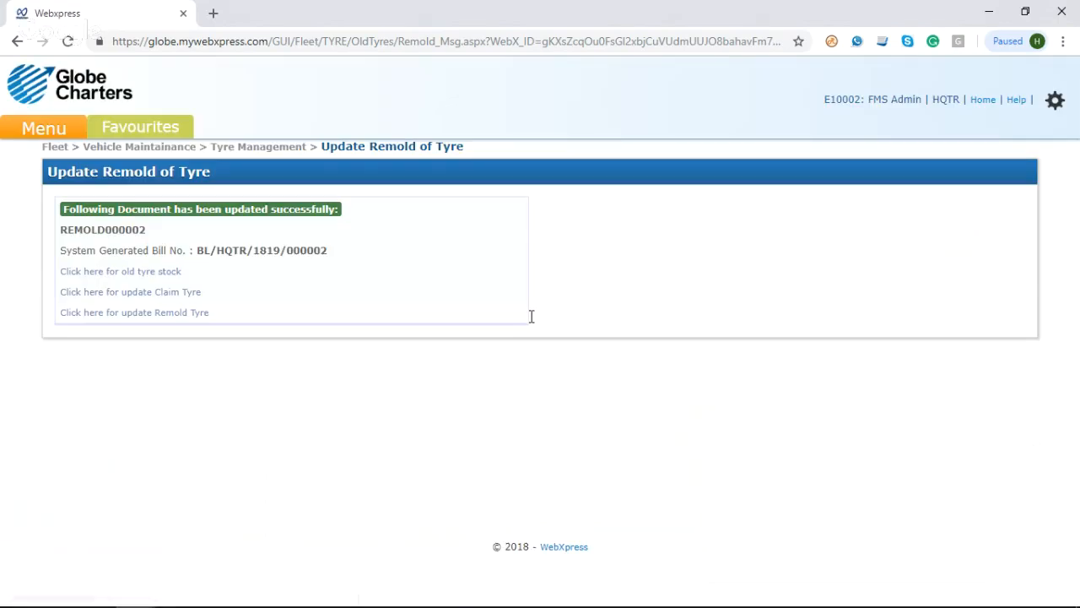
{"action": "double_click", "coordinate": [238, 262]}
Step: Open the Tyre Issue To Vehicle page under Tyre Management
{"action": "left_click", "coordinate": [44, 131]}
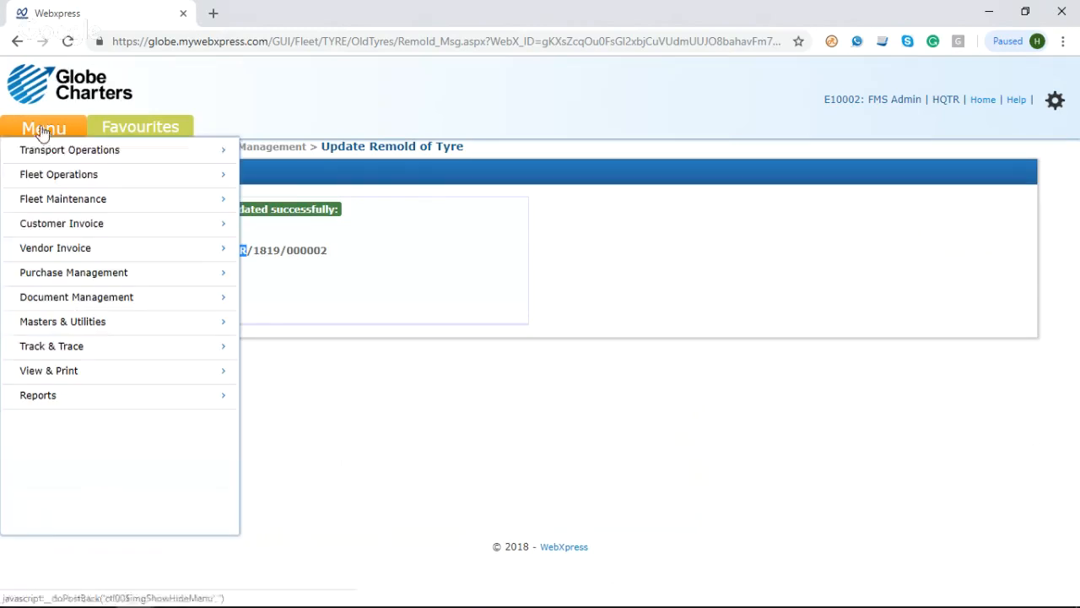
{"action": "left_click", "coordinate": [99, 250]}
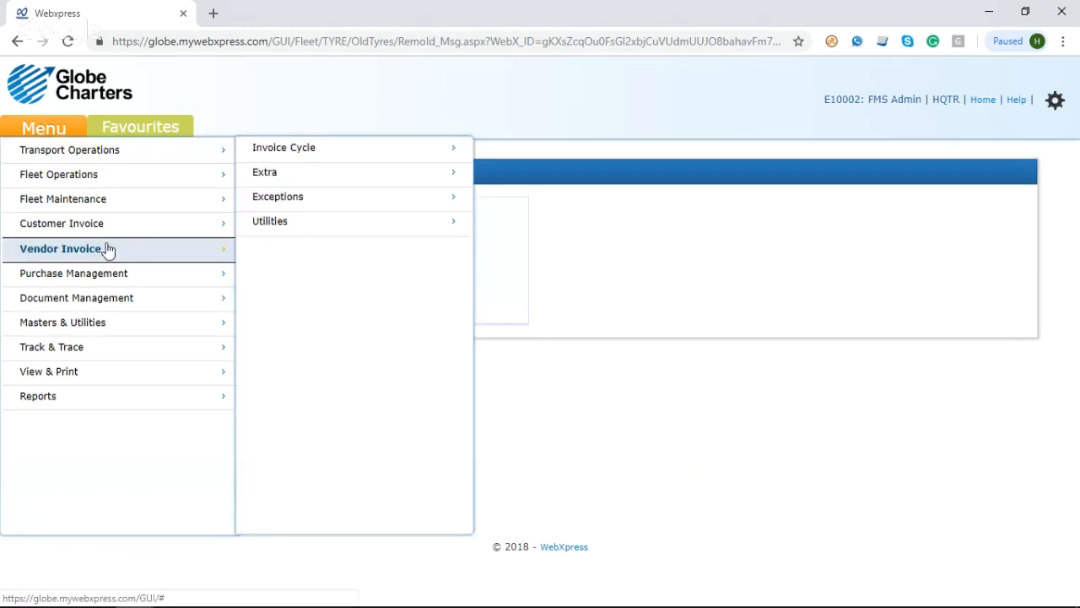
{"action": "left_click", "coordinate": [131, 207]}
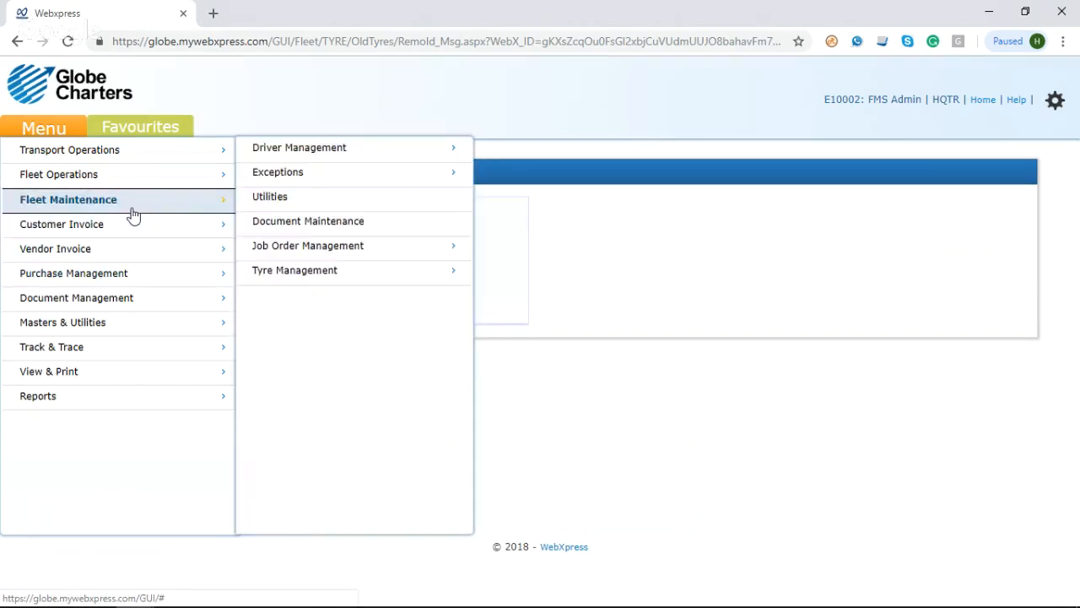
{"action": "left_click", "coordinate": [342, 272]}
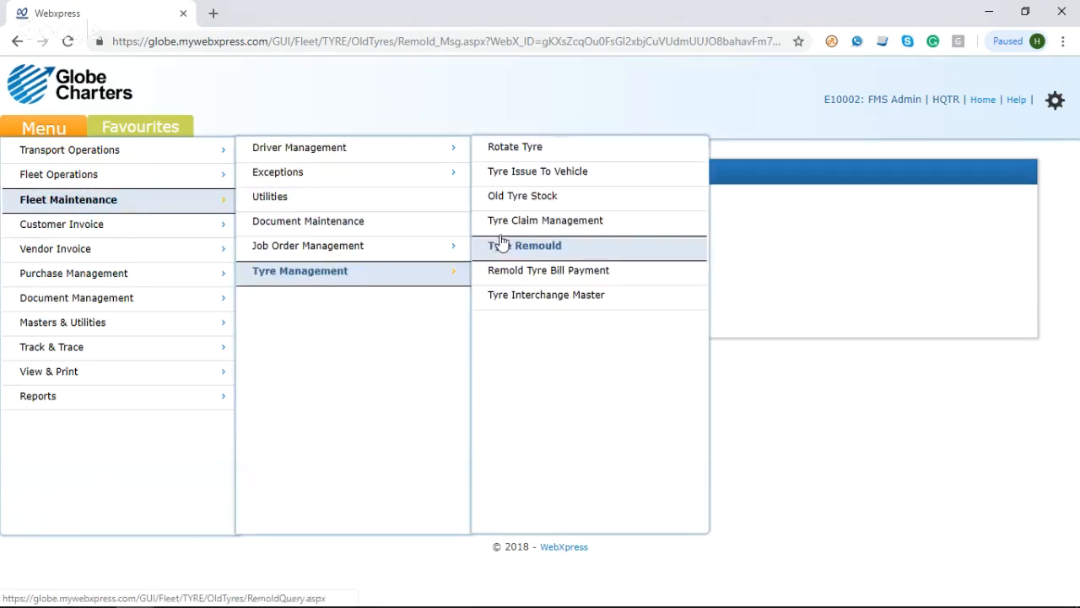
{"action": "left_click", "coordinate": [543, 173]}
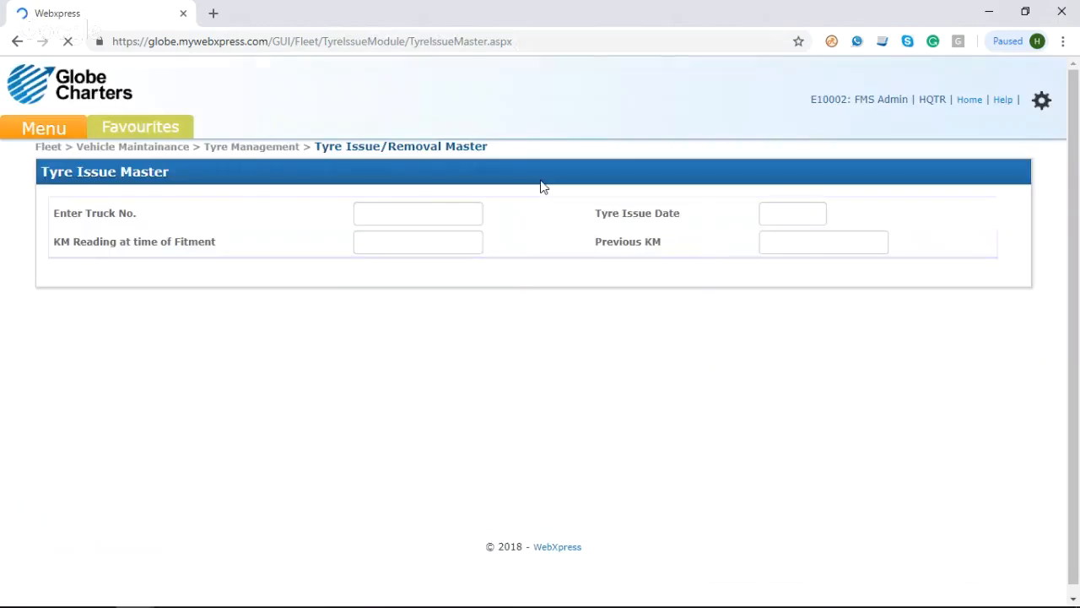
{"action": "left_click", "coordinate": [451, 211]}
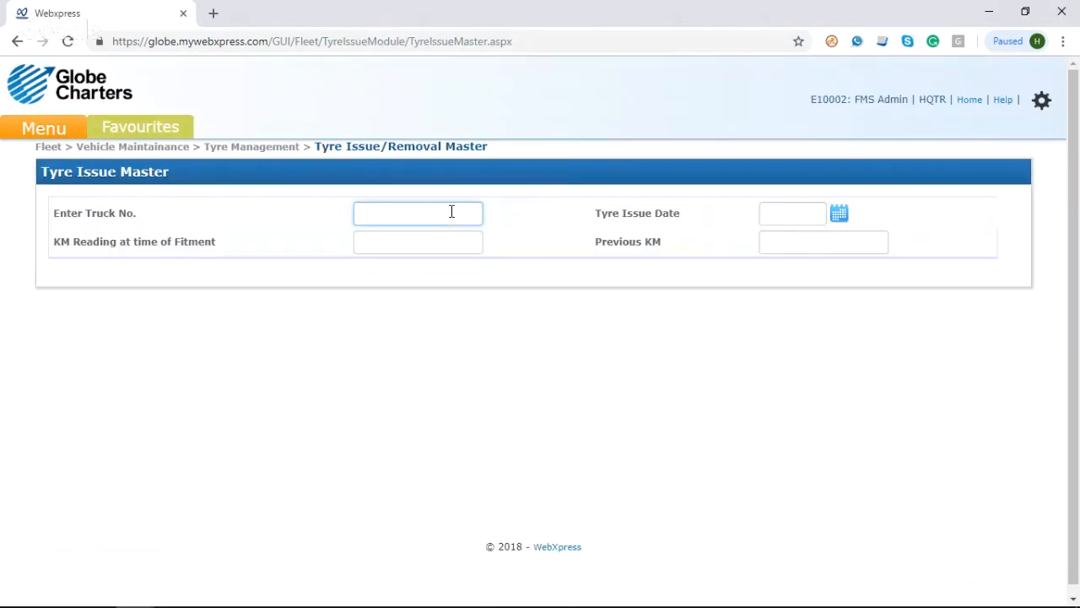
{"action": "type", "text": "KA"}
{"action": "left_click", "coordinate": [426, 256]}
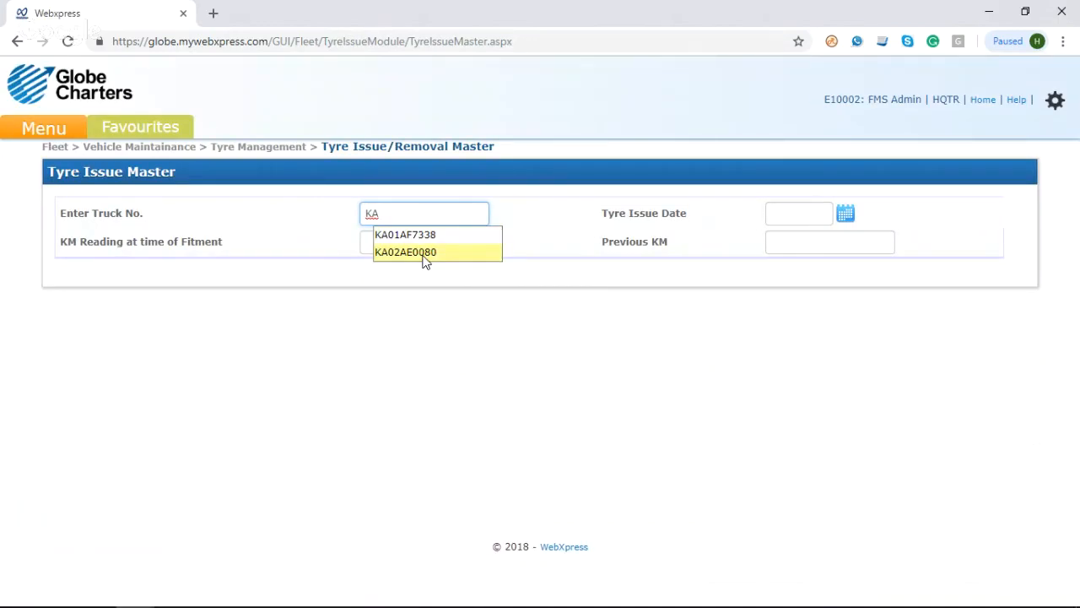
{"action": "left_click", "coordinate": [846, 215]}
{"action": "left_click", "coordinate": [837, 389]}
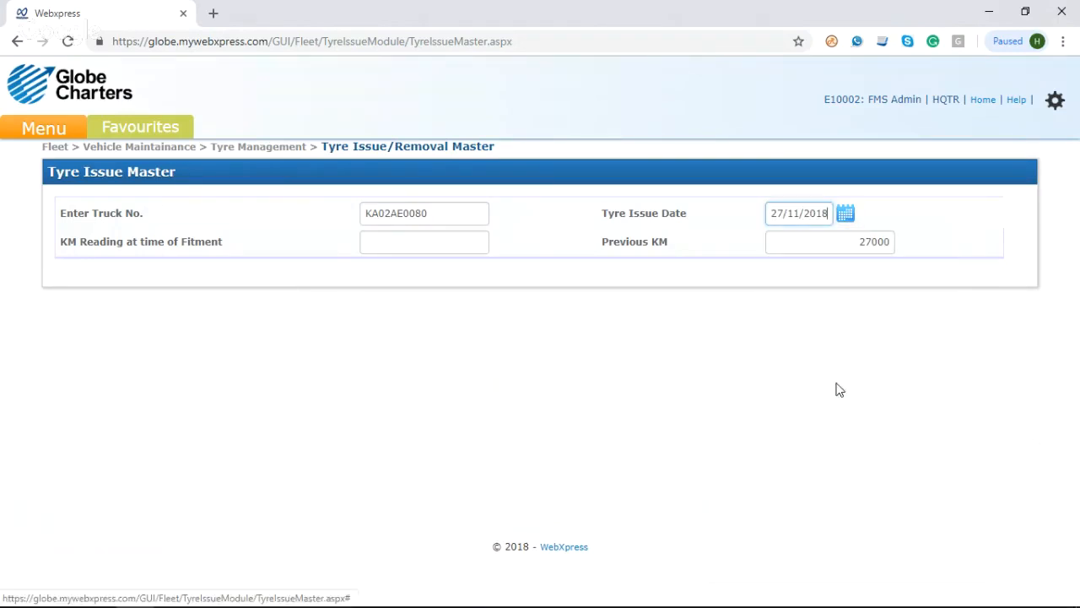
{"action": "left_click", "coordinate": [433, 245]}
{"action": "type", "text": "3"}
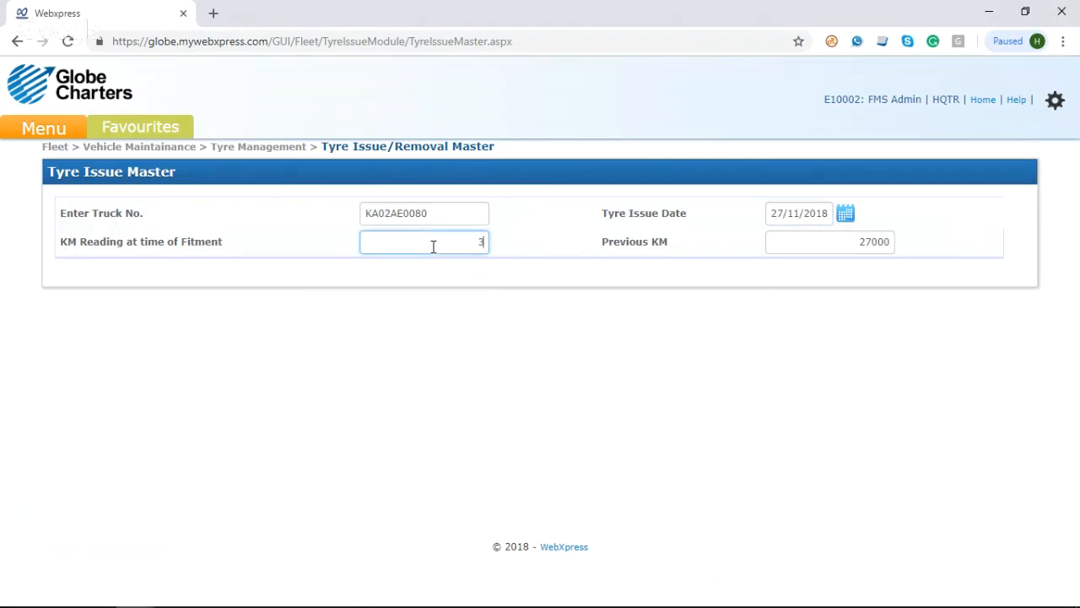
{"action": "type", "text": "0000"}
{"action": "left_click", "coordinate": [527, 243]}
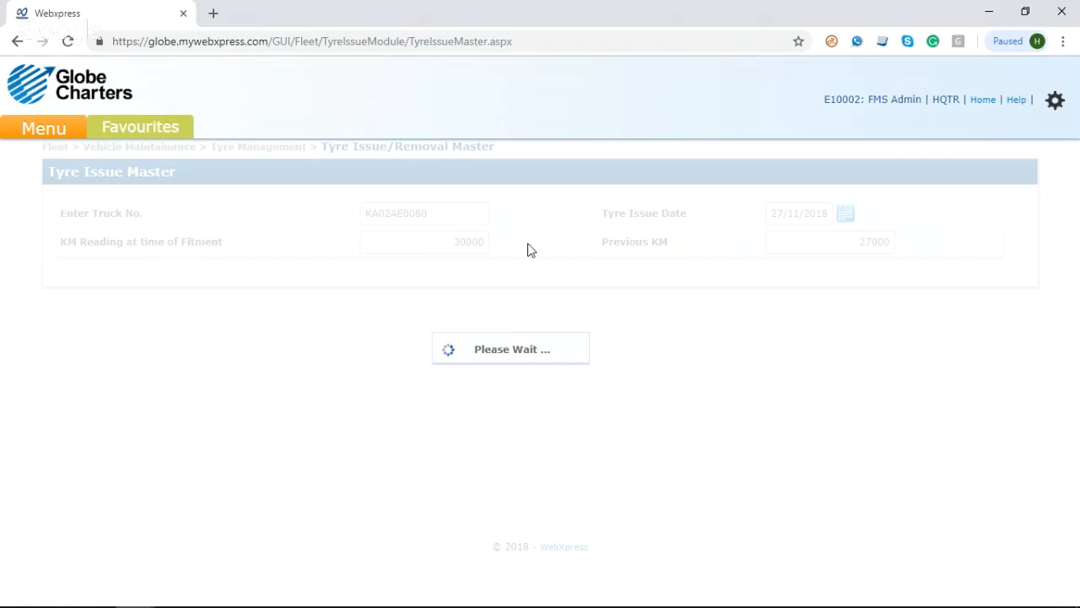
Step: Examine the suffixed tyre numbers at the end of the Tyre in Stock list, from M0000001_I to M0000022_R
{"action": "scroll", "coordinate": [528, 249], "scroll_direction": "down", "scroll_amount": 3}
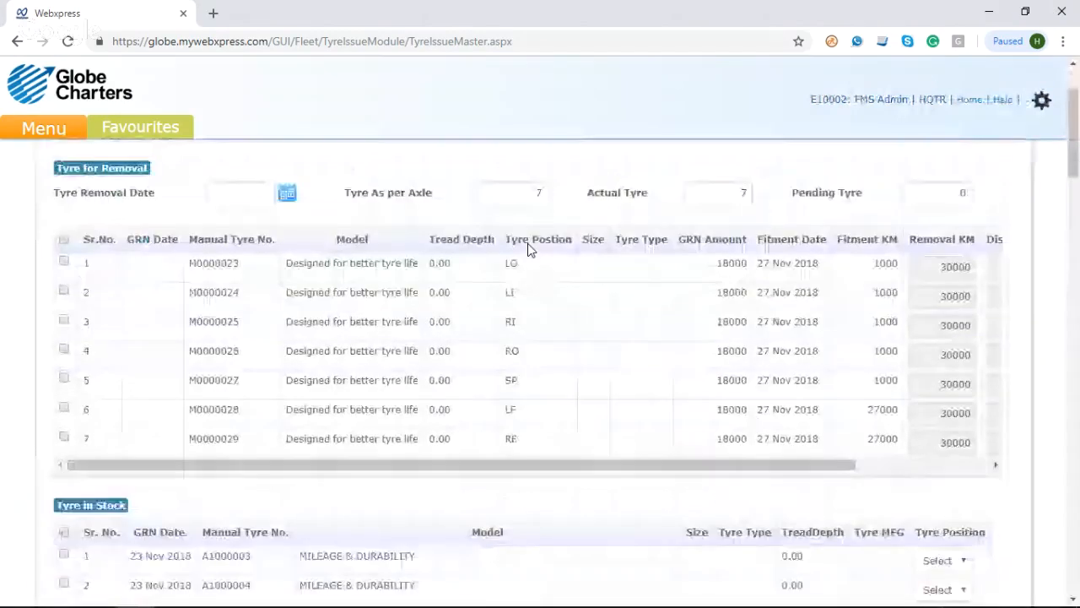
{"action": "scroll", "coordinate": [528, 250], "scroll_direction": "down", "scroll_amount": 20}
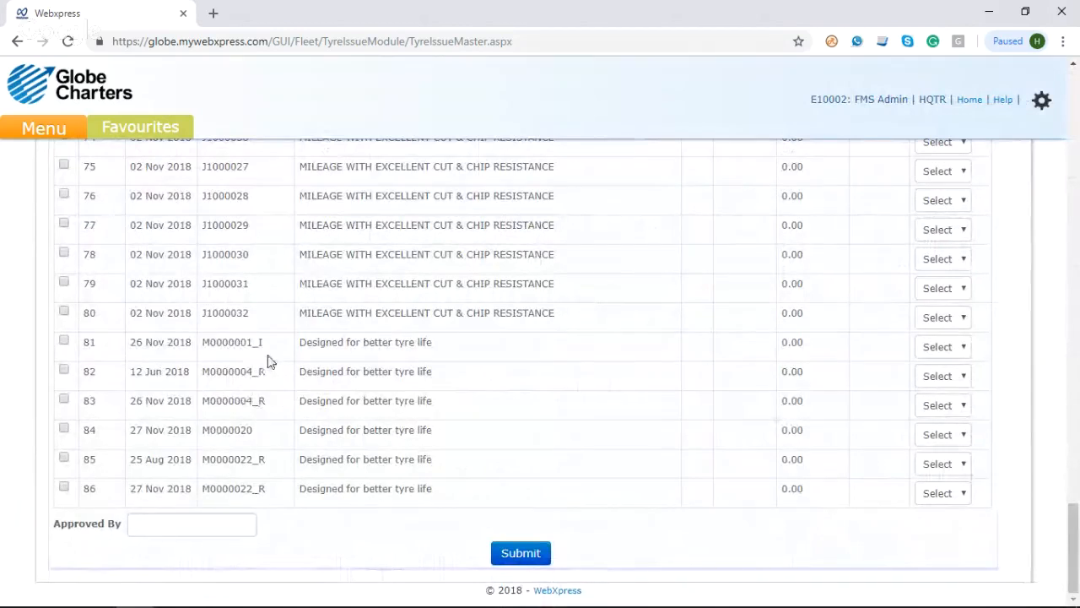
{"action": "left_click_drag", "start_coordinate": [265, 344], "coordinate": [203, 342]}
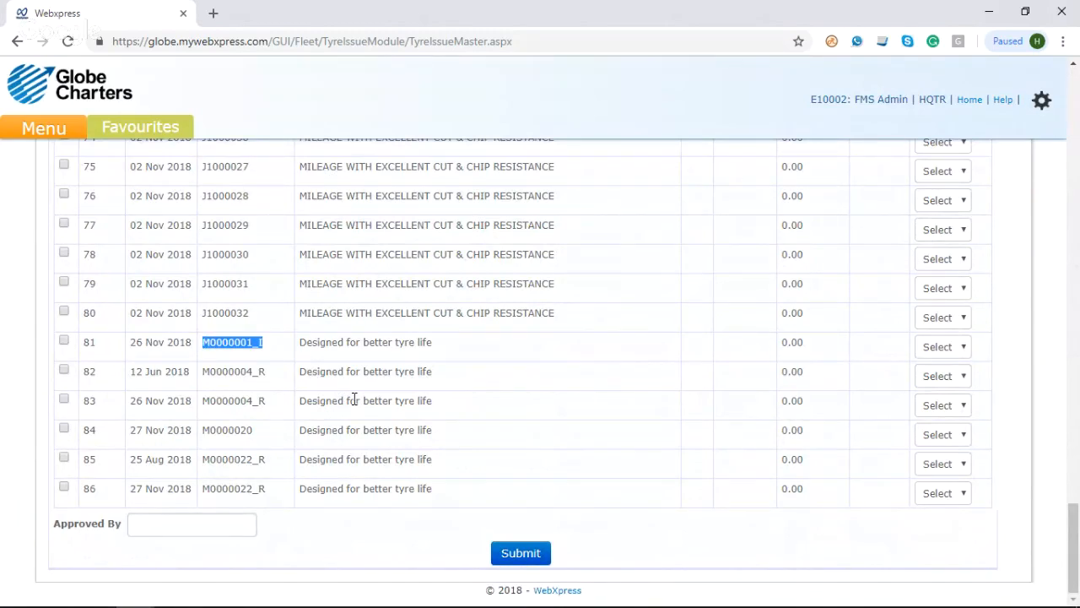
{"action": "left_click", "coordinate": [241, 348]}
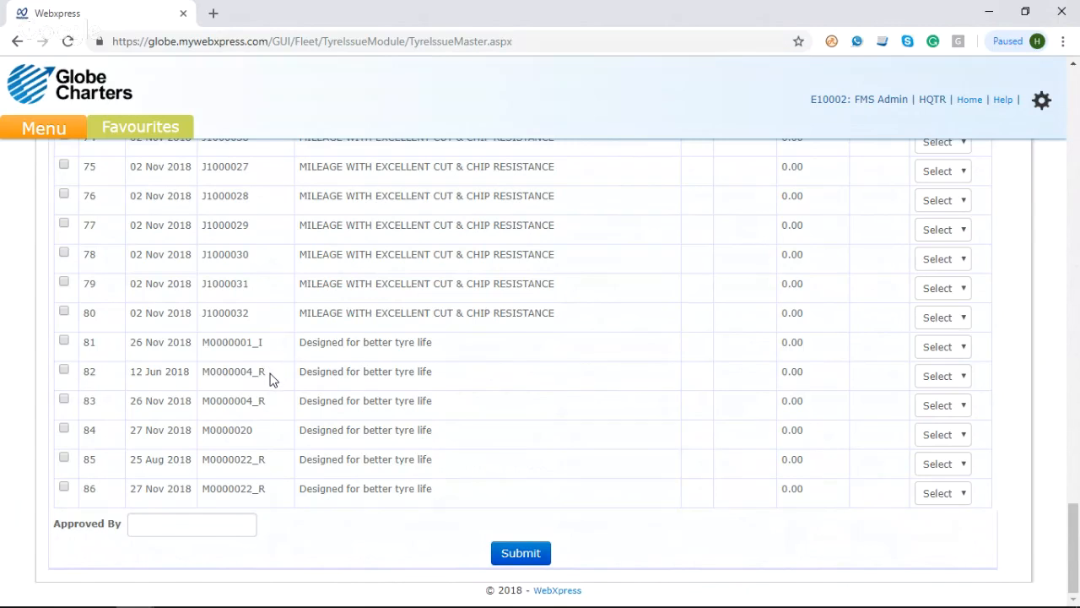
{"action": "right_click", "coordinate": [271, 378]}
{"action": "left_click", "coordinate": [259, 375]}
Step: Open the Tyre Interchange Master page under Tyre Management
{"action": "left_click", "coordinate": [45, 140]}
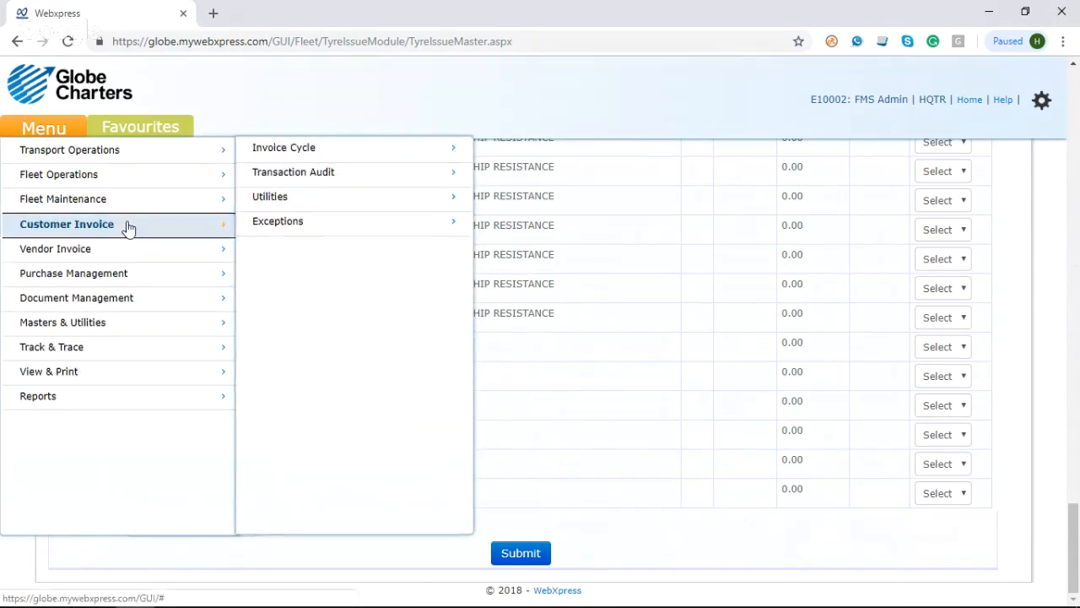
{"action": "mouse_move", "coordinate": [142, 211]}
{"action": "mouse_move", "coordinate": [337, 279]}
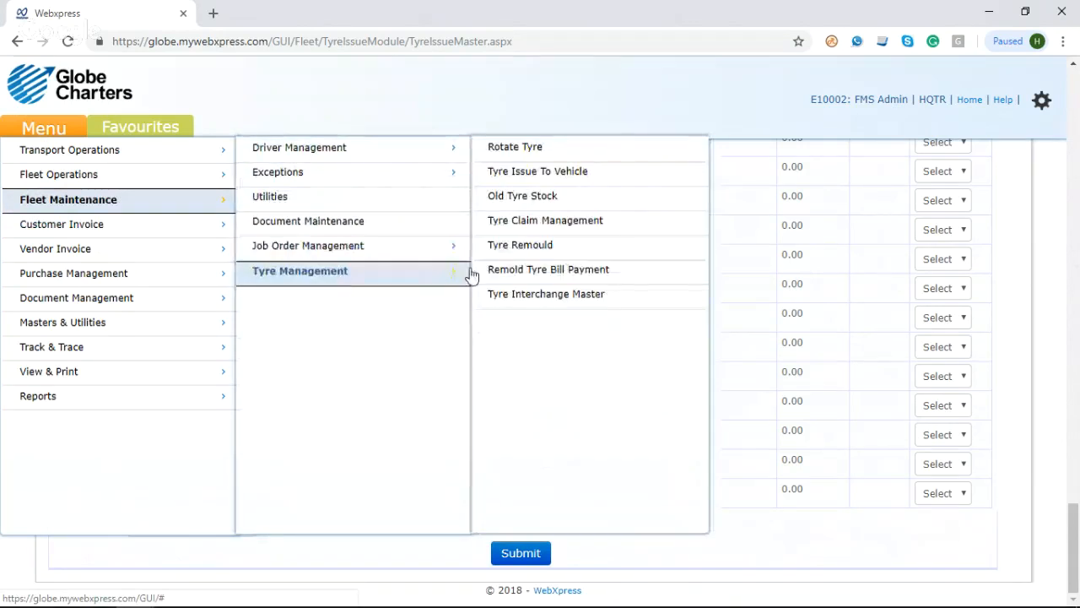
{"action": "left_click", "coordinate": [550, 295]}
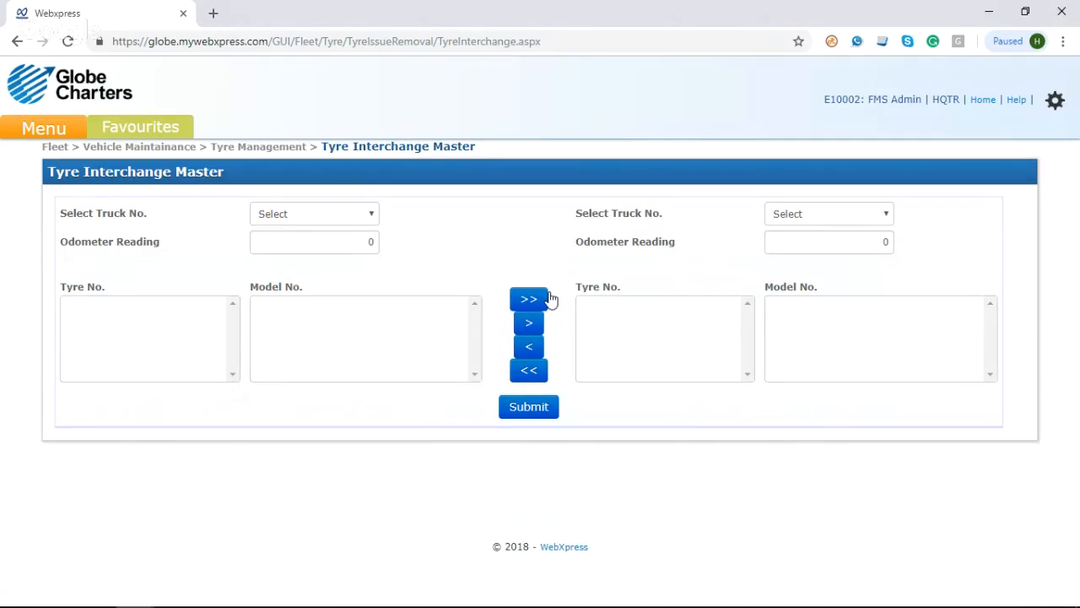
Step: Choose trucks KA01AF7338 and KA02AE0080 as the two vehicles for the tyre interchange
{"action": "left_click", "coordinate": [329, 221]}
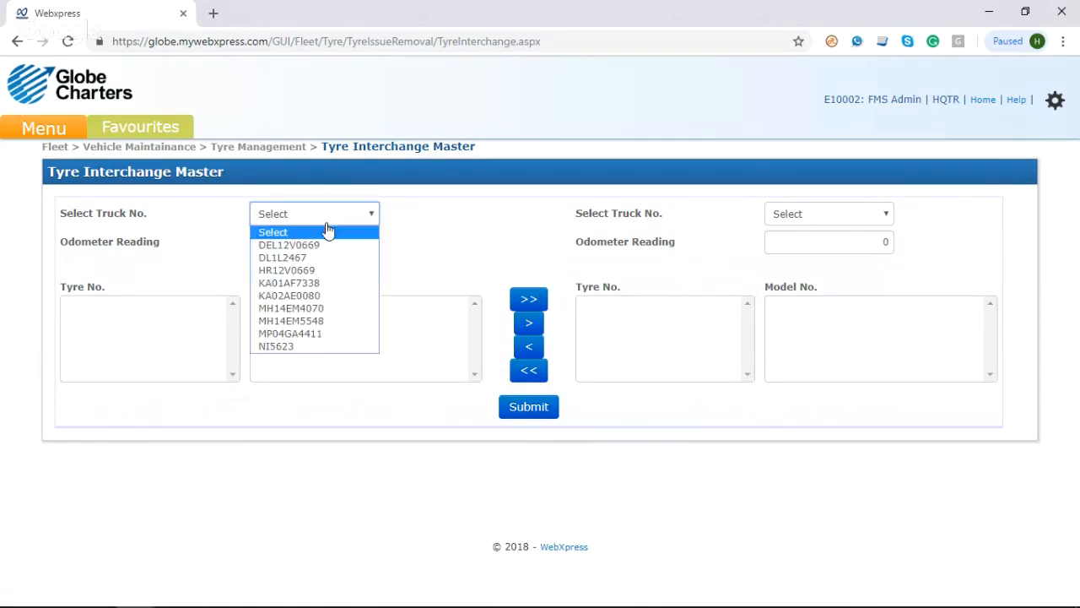
{"action": "left_click", "coordinate": [328, 283]}
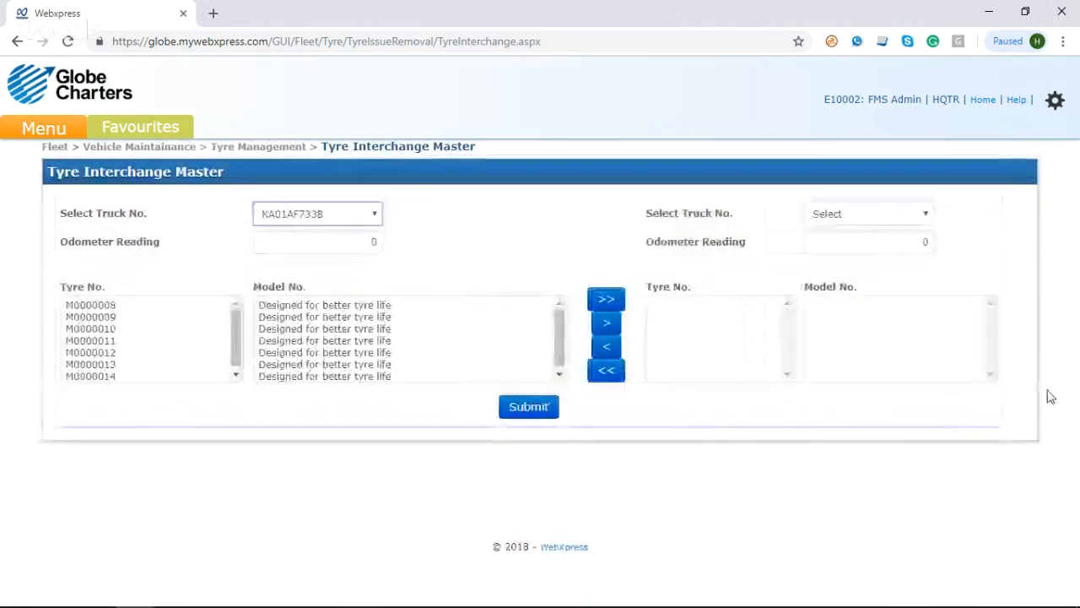
{"action": "left_click", "coordinate": [902, 218]}
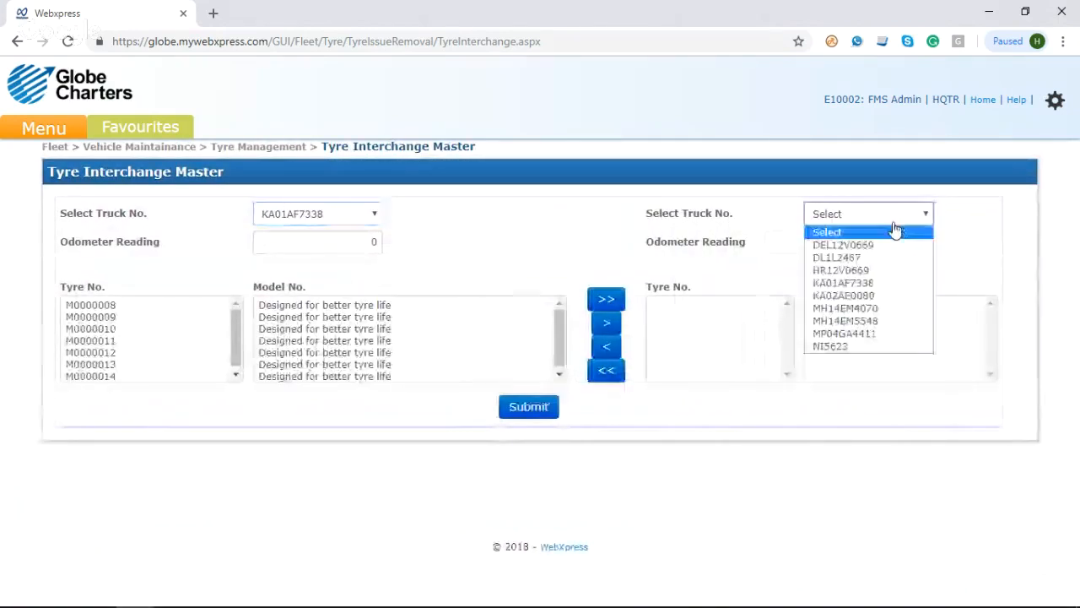
{"action": "left_click", "coordinate": [861, 296]}
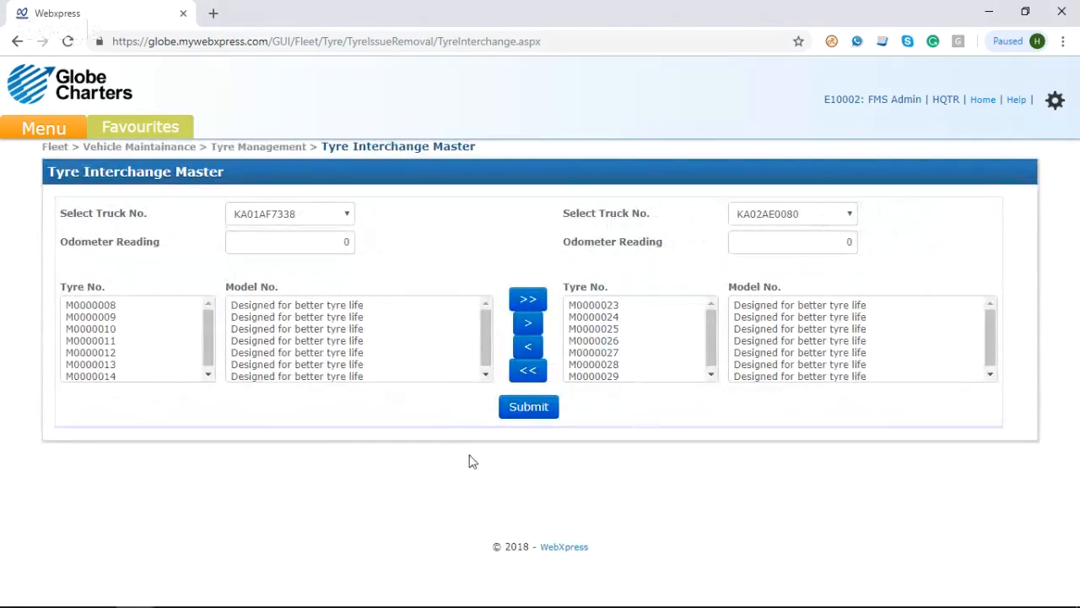
{"action": "left_click", "coordinate": [272, 242]}
{"action": "type", "text": "41000"}
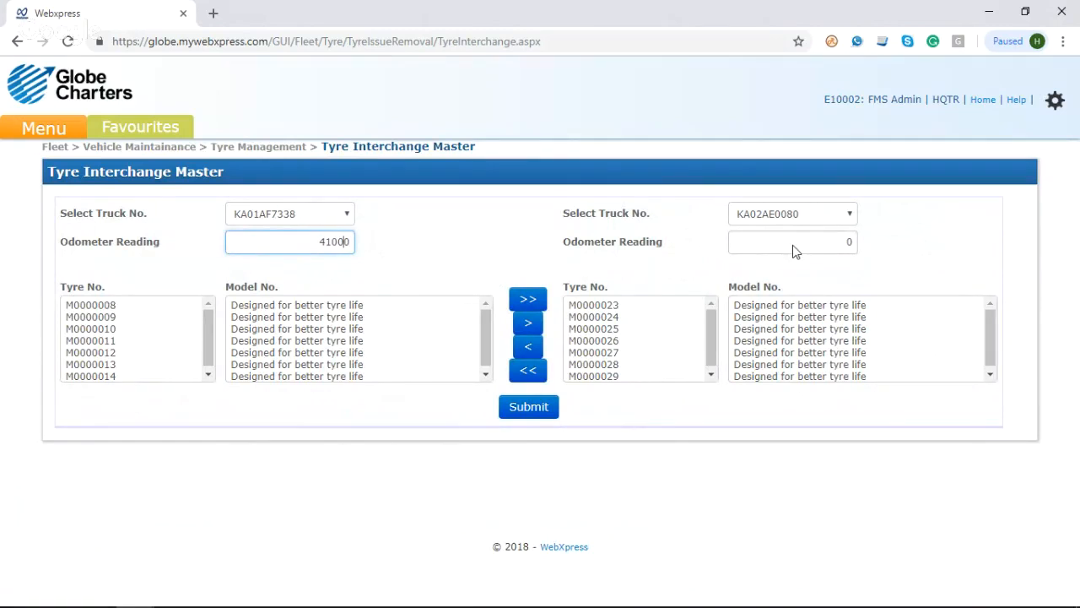
{"action": "left_click", "coordinate": [797, 243]}
{"action": "type", "text": "4"}
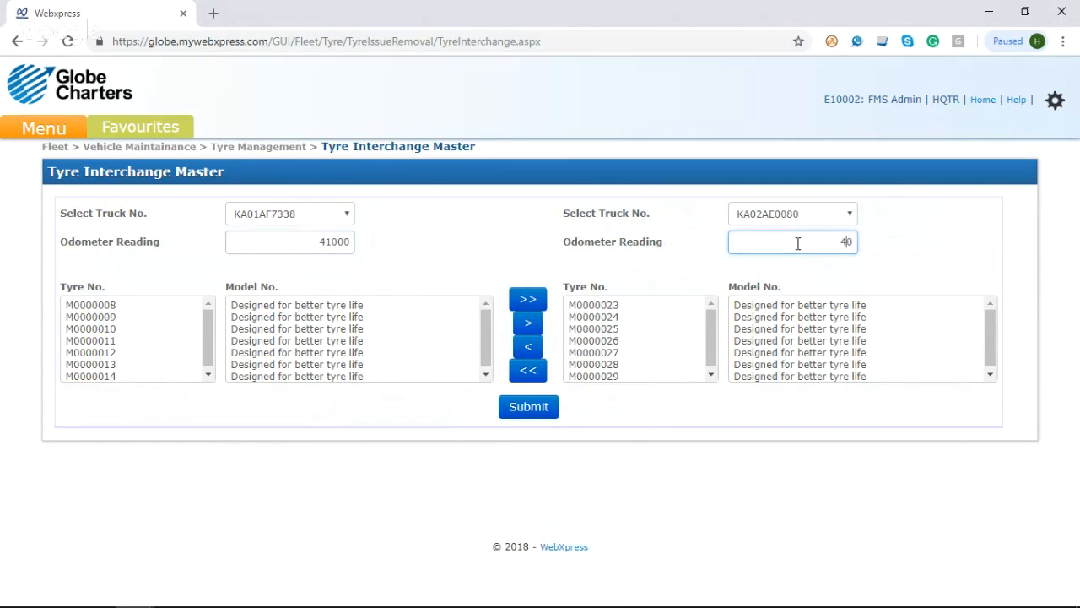
{"action": "type", "text": "5000"}
{"action": "left_click", "coordinate": [856, 269]}
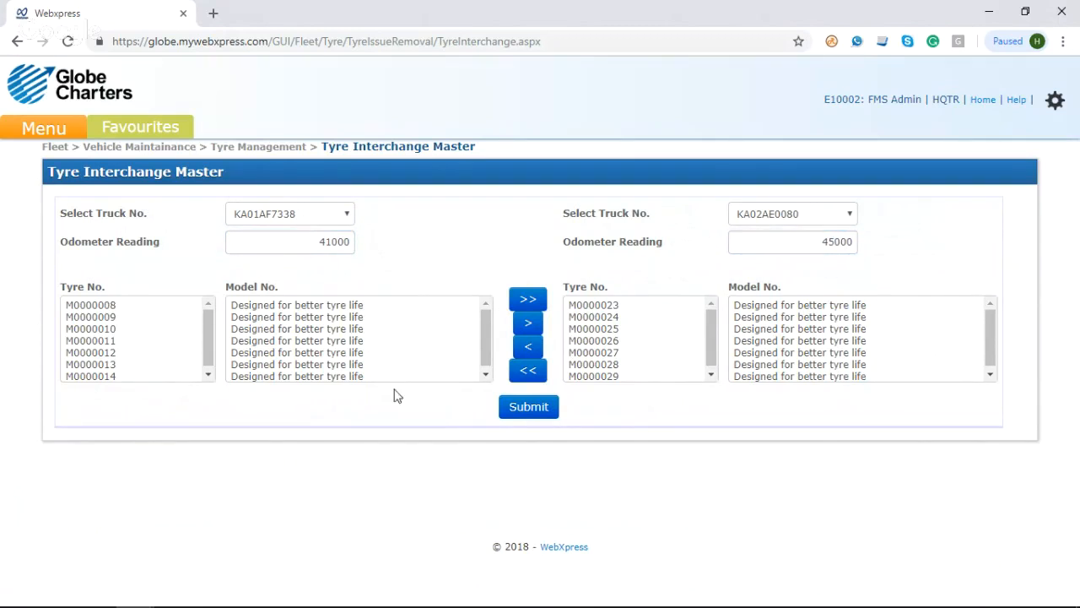
{"action": "left_click", "coordinate": [607, 319]}
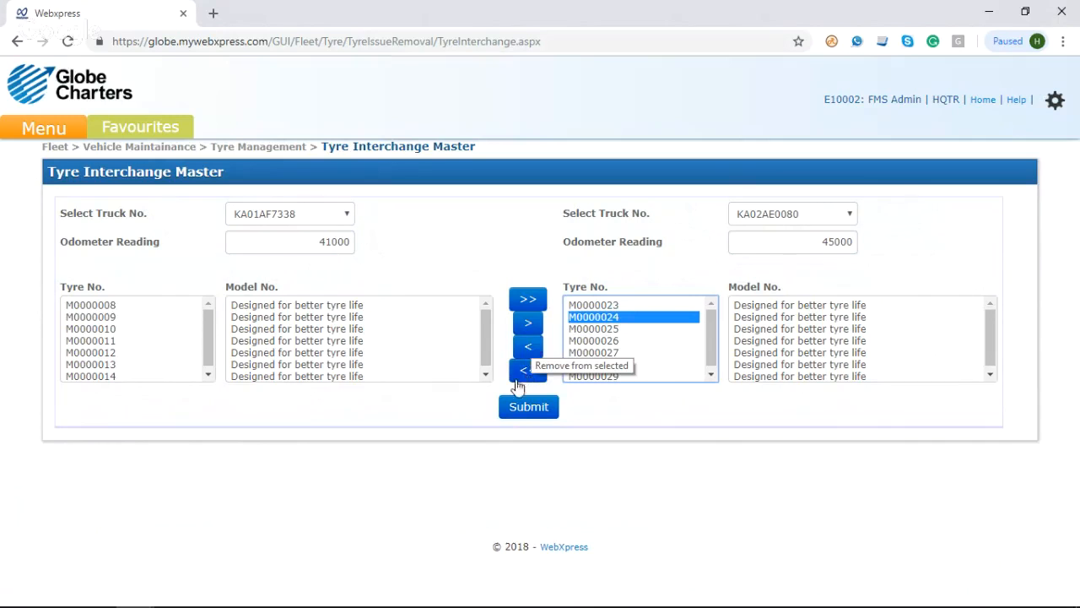
{"action": "left_click", "coordinate": [465, 388]}
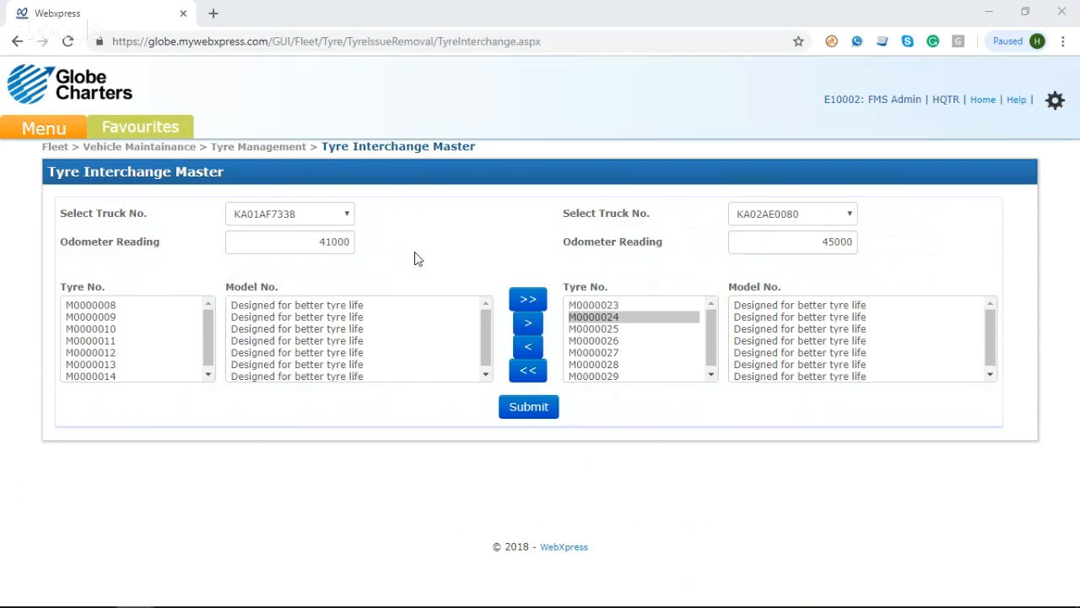
{"action": "key", "text": "alt+Tab"}
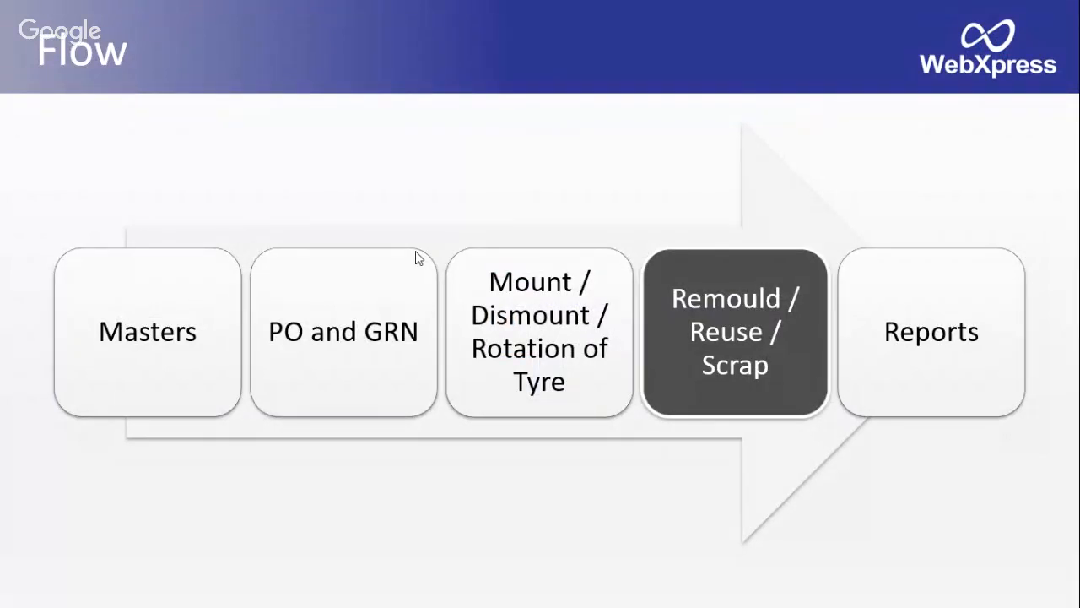
{"action": "key", "text": "Right"}
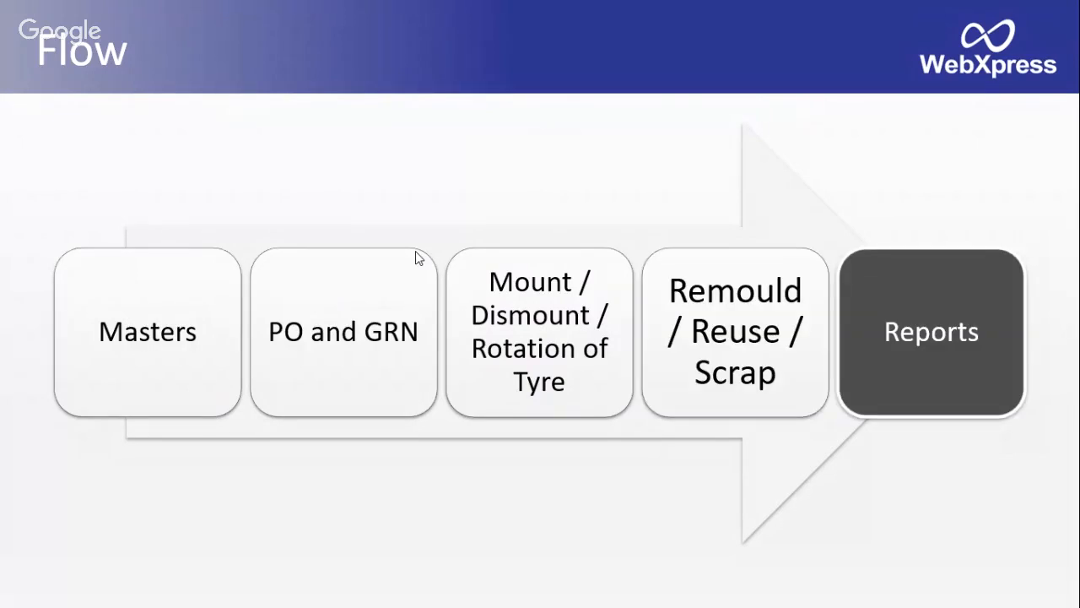
{"action": "key", "text": "alt+Tab"}
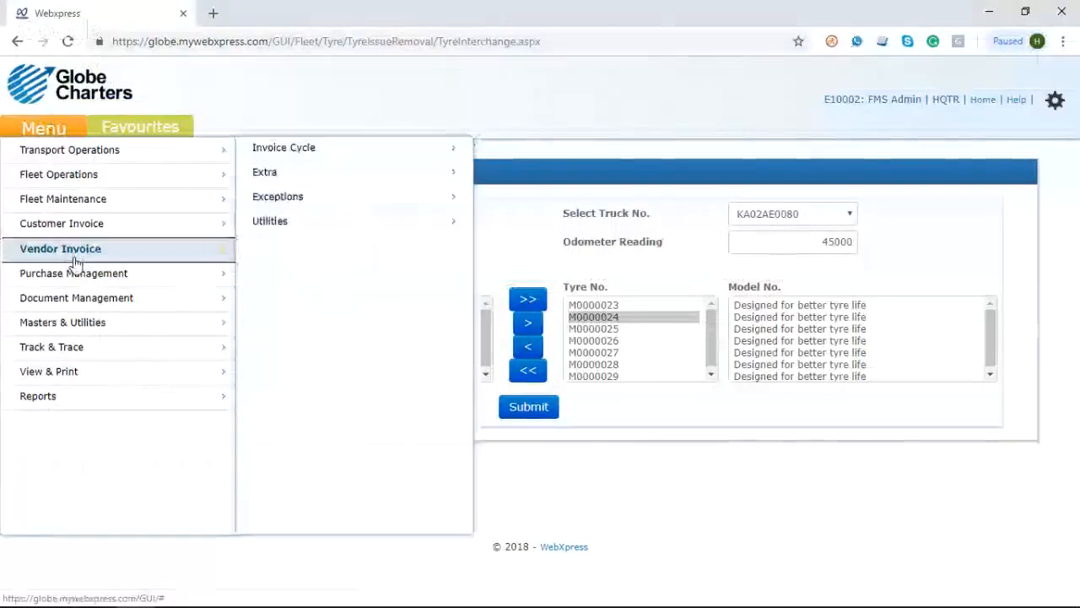
Step: Generate the Old Tyre Register report for last week with type Current and all locations, and maximize the report window
{"action": "mouse_move", "coordinate": [90, 401]}
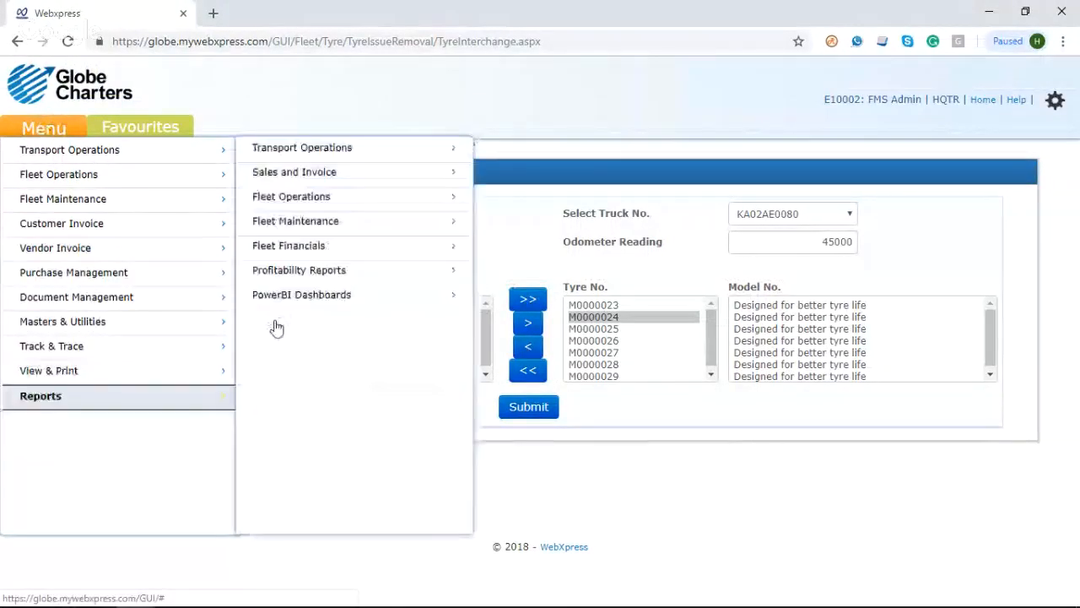
{"action": "mouse_move", "coordinate": [323, 250]}
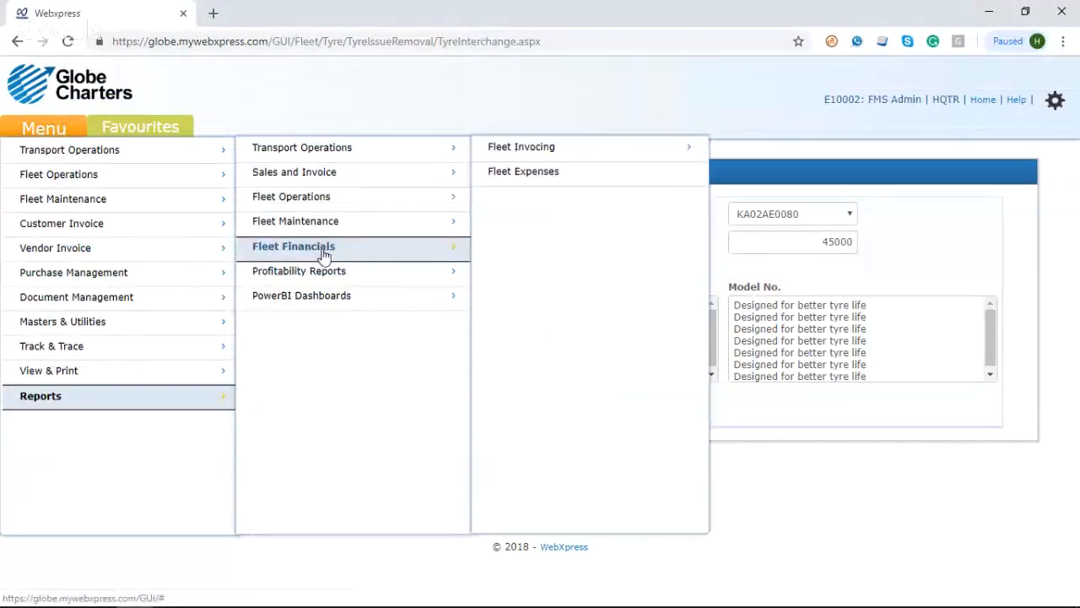
{"action": "mouse_move", "coordinate": [368, 224]}
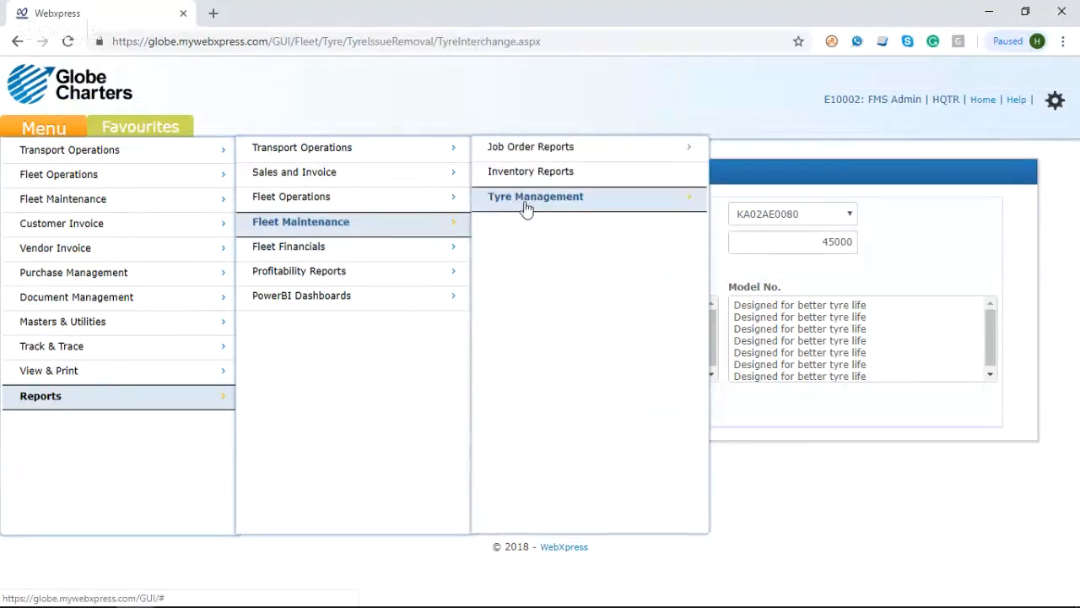
{"action": "mouse_move", "coordinate": [528, 211]}
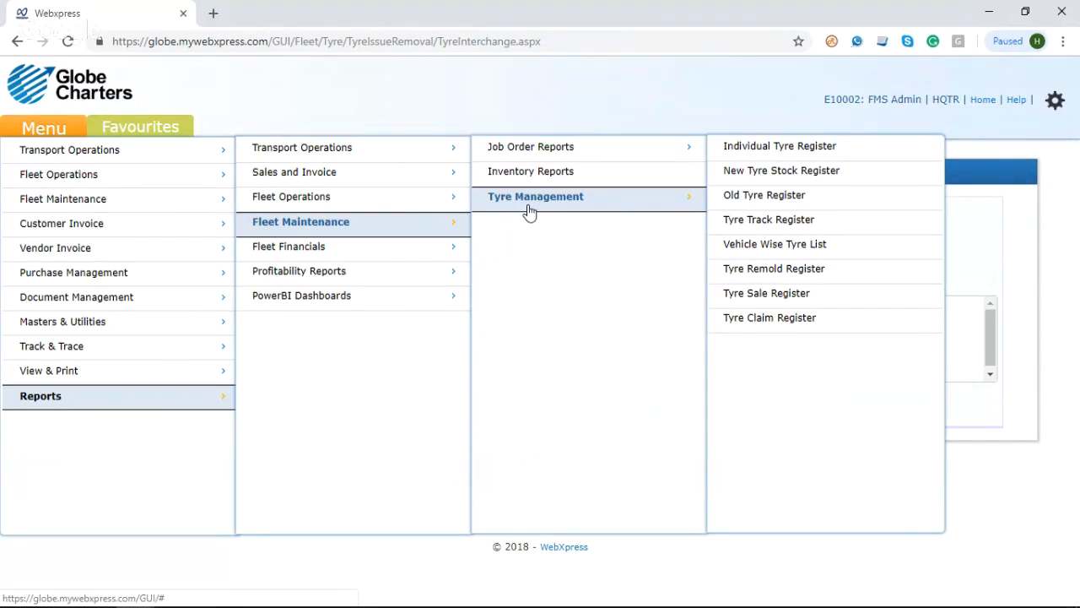
{"action": "left_click", "coordinate": [747, 196]}
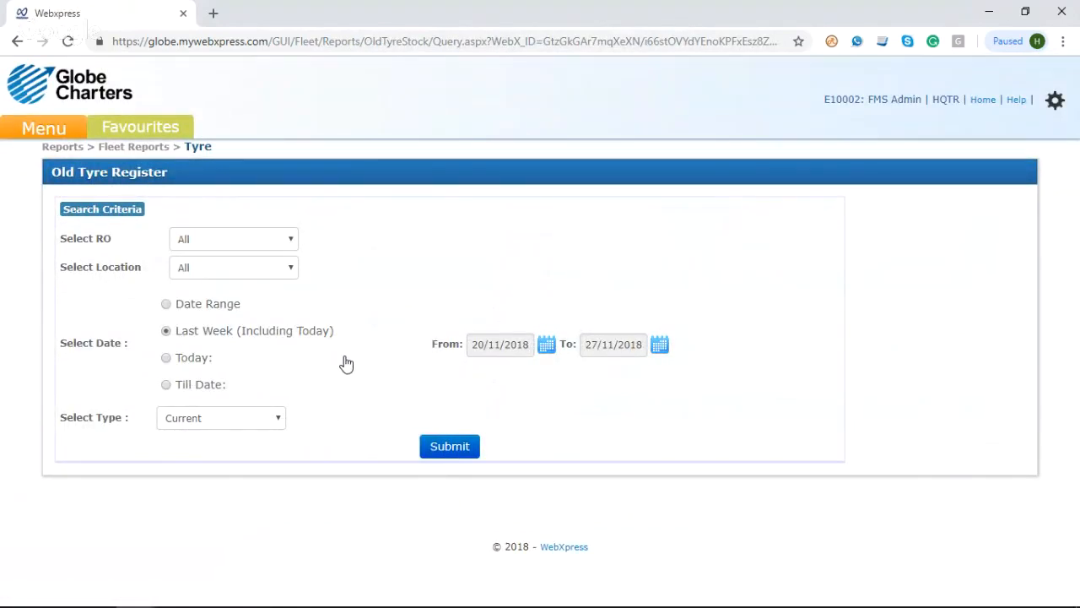
{"action": "left_click", "coordinate": [447, 447]}
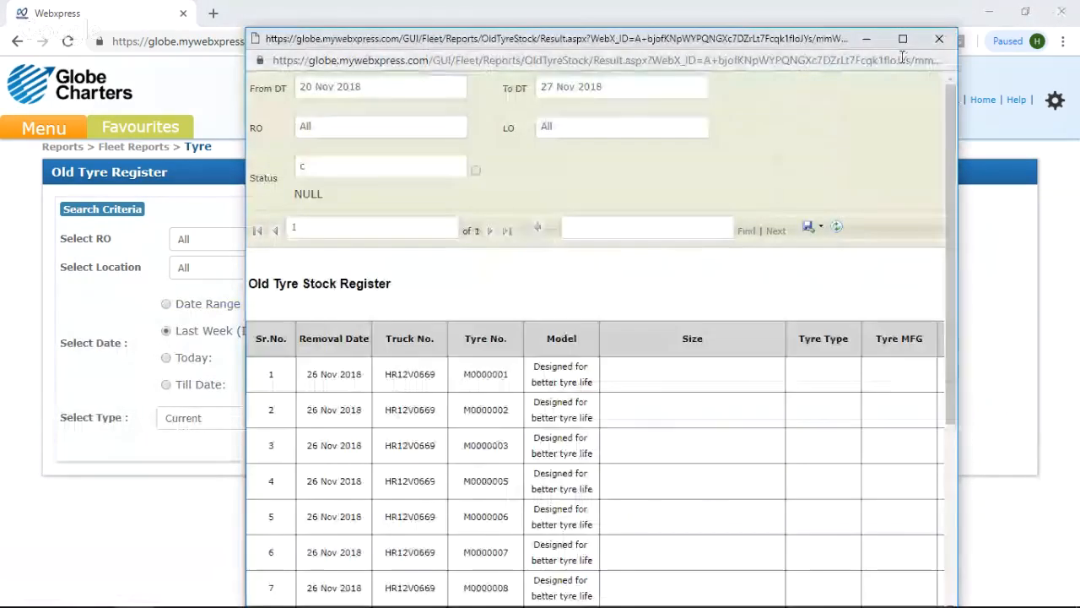
{"action": "left_click", "coordinate": [902, 42]}
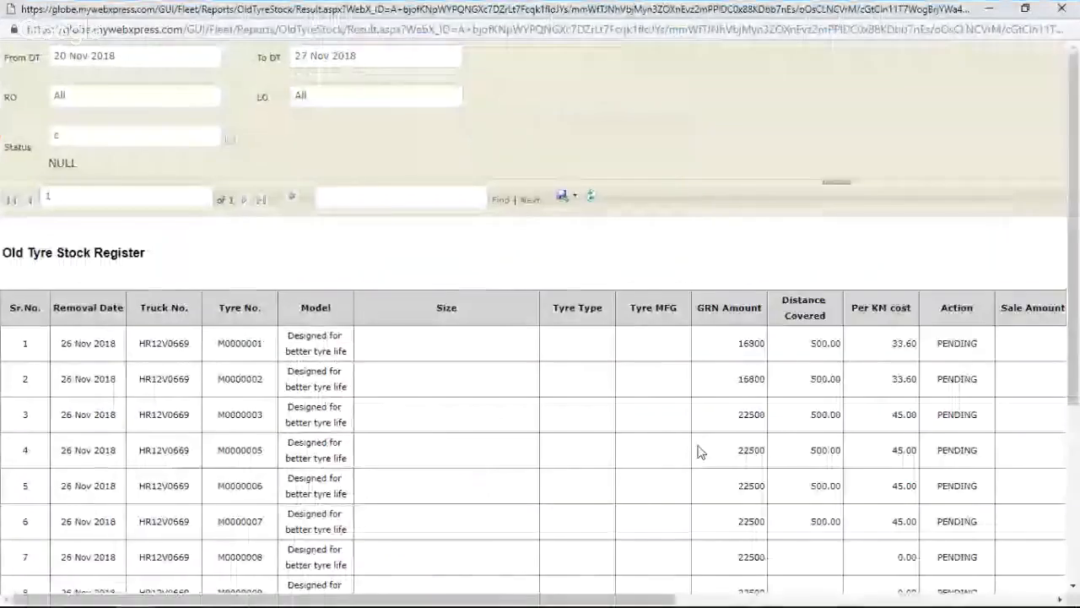
Step: Examine the Old Tyre Stock Register's rows and its cost, action, sale, claim and remold columns, and close the report
{"action": "scroll", "coordinate": [699, 453], "scroll_direction": "right", "scroll_amount": 4}
{"action": "scroll", "coordinate": [699, 453], "scroll_direction": "down", "scroll_amount": 4}
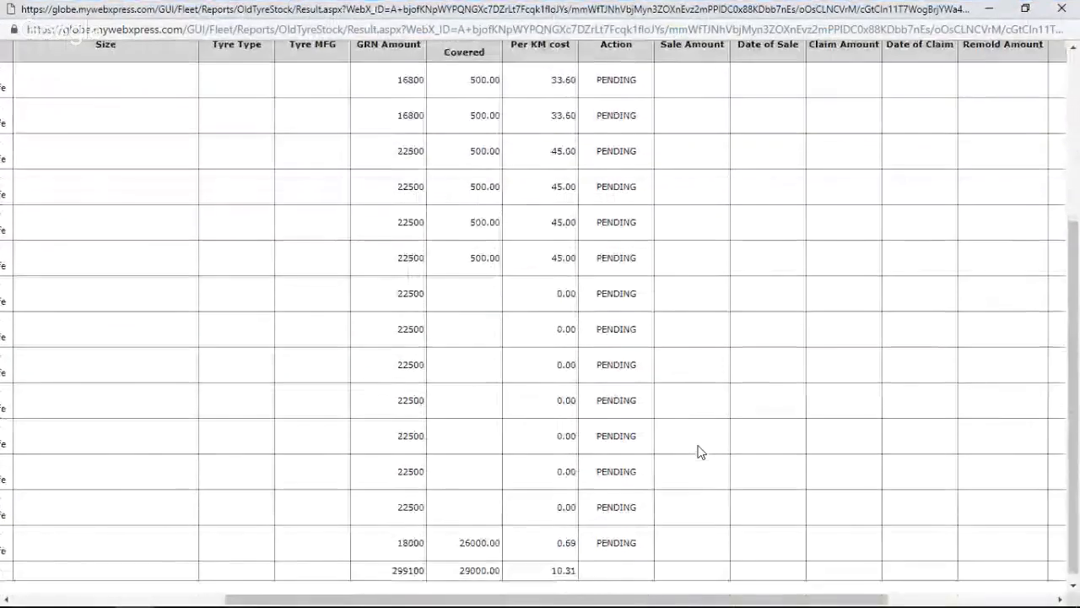
{"action": "scroll", "coordinate": [699, 452], "scroll_direction": "left", "scroll_amount": 1}
{"action": "scroll", "coordinate": [699, 453], "scroll_direction": "left", "scroll_amount": 4}
{"action": "scroll", "coordinate": [699, 452], "scroll_direction": "up", "scroll_amount": 1}
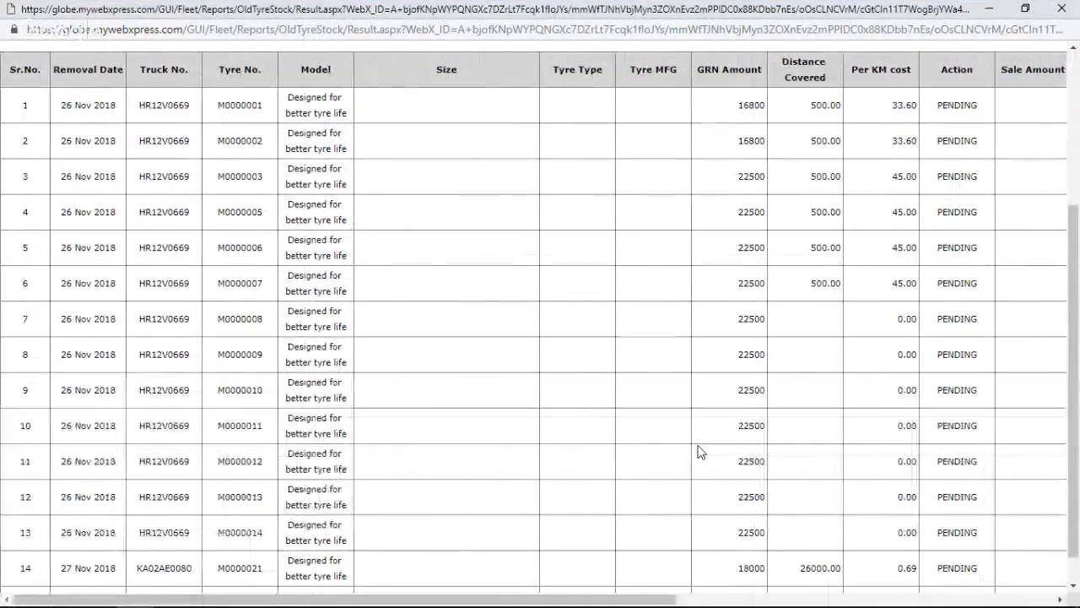
{"action": "scroll", "coordinate": [699, 452], "scroll_direction": "right", "scroll_amount": 1}
{"action": "scroll", "coordinate": [699, 452], "scroll_direction": "up", "scroll_amount": 1}
{"action": "scroll", "coordinate": [699, 452], "scroll_direction": "right", "scroll_amount": 3}
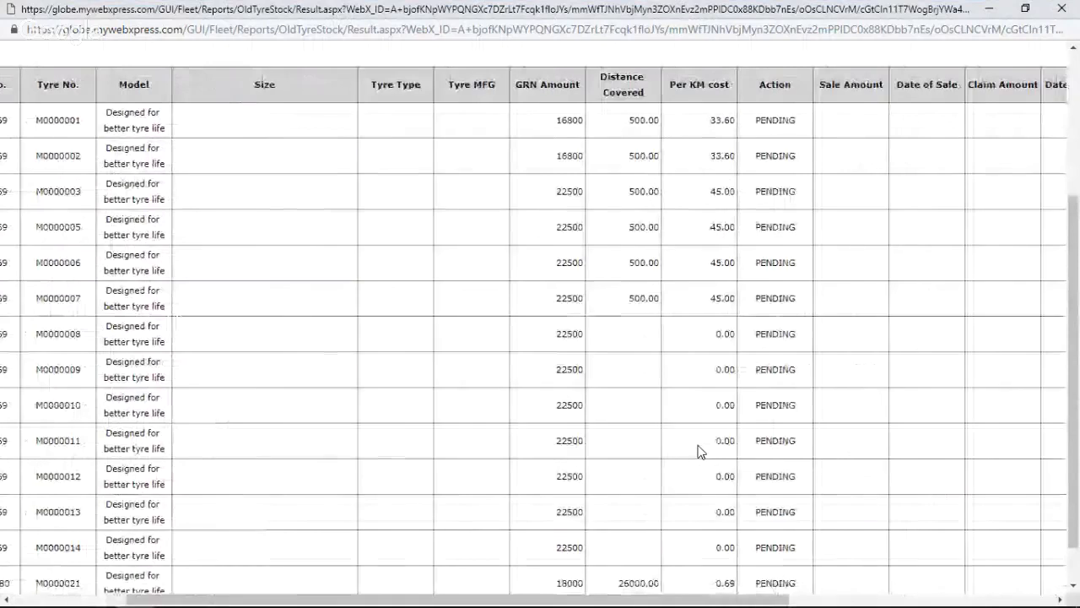
{"action": "scroll", "coordinate": [699, 453], "scroll_direction": "right", "scroll_amount": 4}
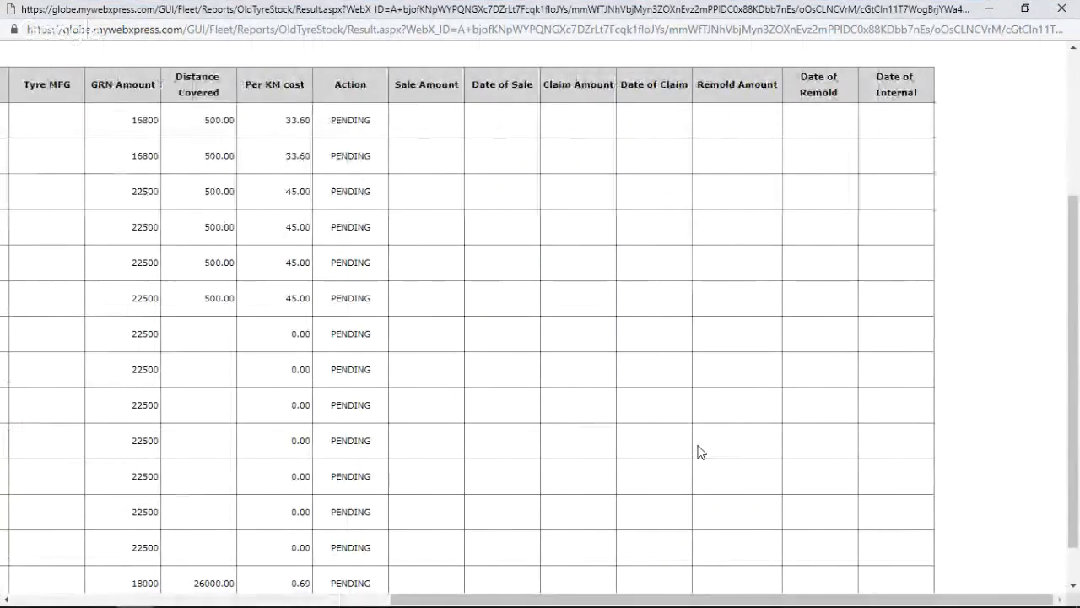
{"action": "scroll", "coordinate": [701, 453], "scroll_direction": "down", "scroll_amount": 1}
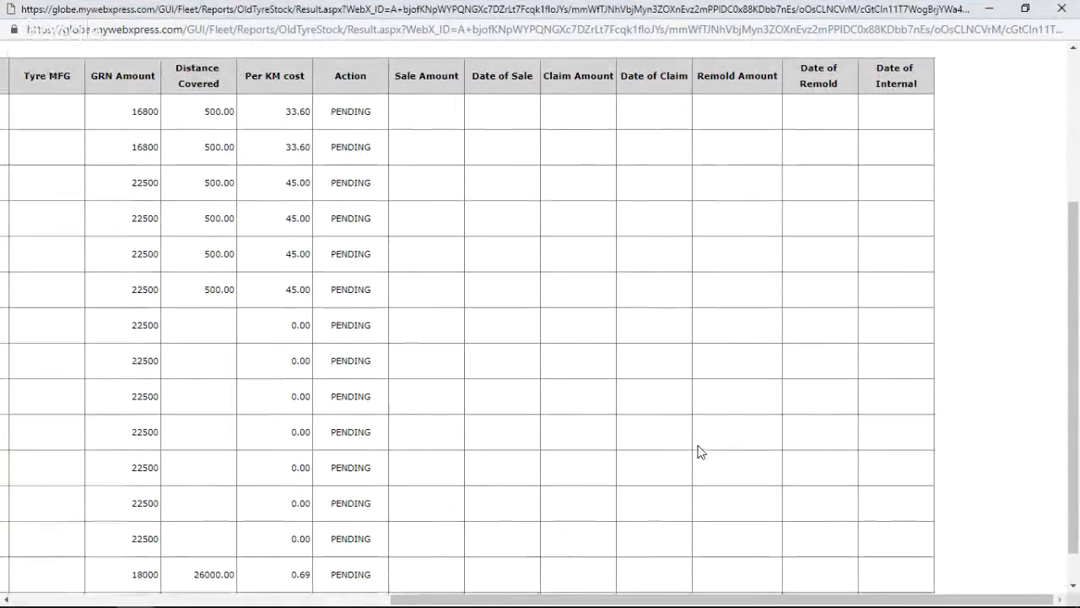
{"action": "scroll", "coordinate": [701, 452], "scroll_direction": "up", "scroll_amount": 1}
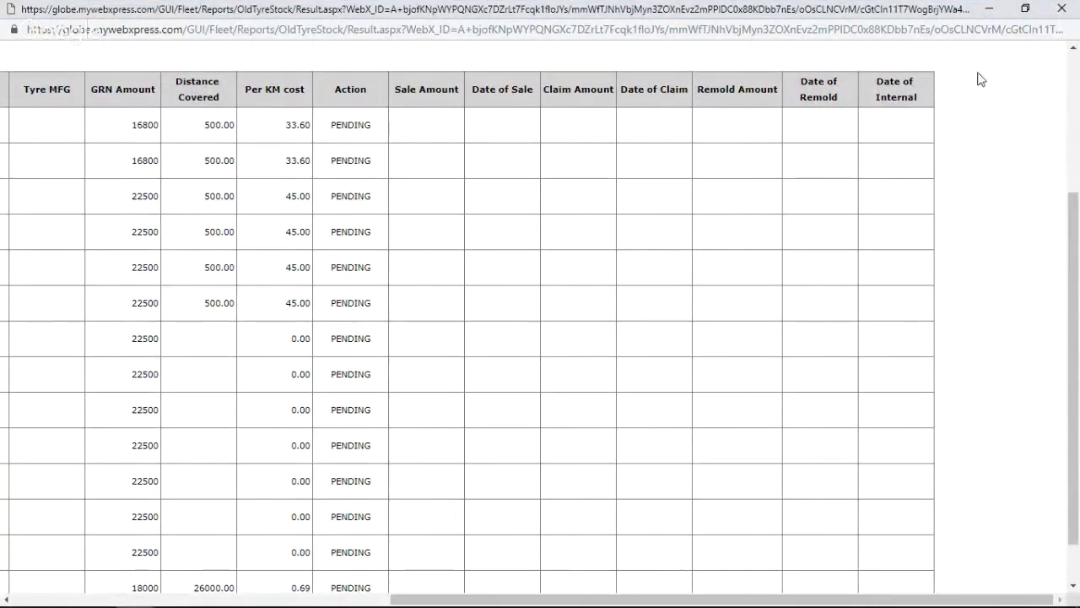
{"action": "scroll", "coordinate": [680, 410], "scroll_direction": "left", "scroll_amount": 1}
{"action": "scroll", "coordinate": [680, 410], "scroll_direction": "left", "scroll_amount": 3}
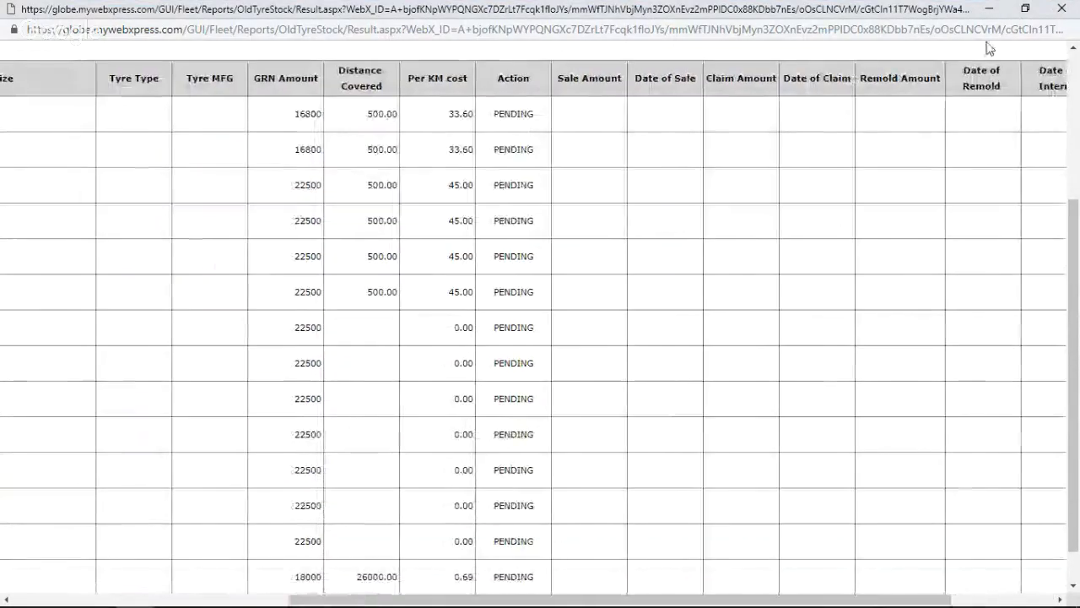
{"action": "left_click", "coordinate": [1059, 10]}
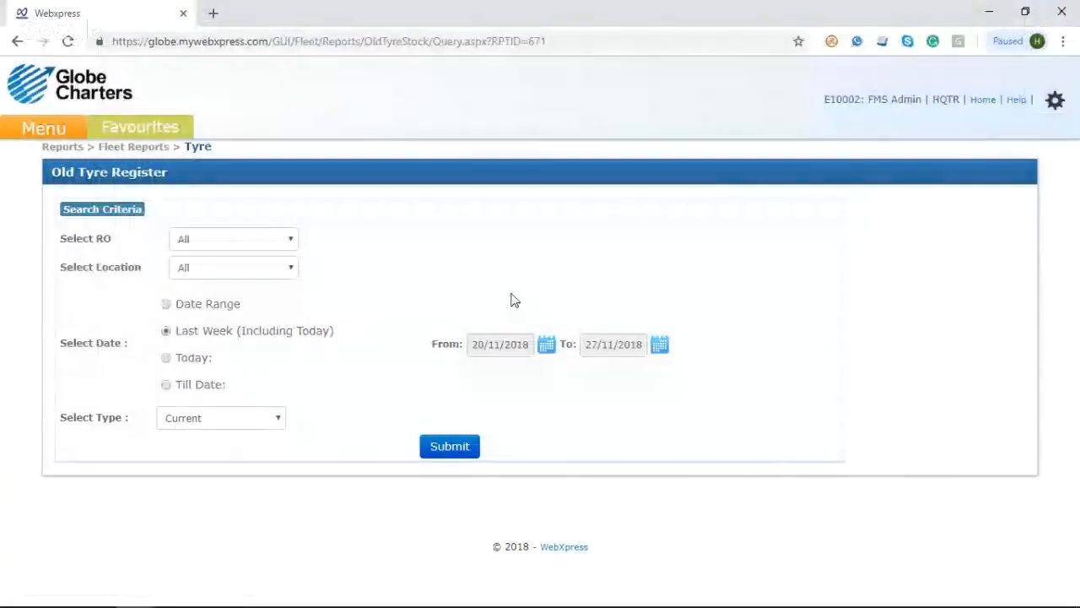
Step: Run the Vehicle Wise Tyre List report for last week with all locations and no vehicle number, and close the result
{"action": "left_click", "coordinate": [35, 126]}
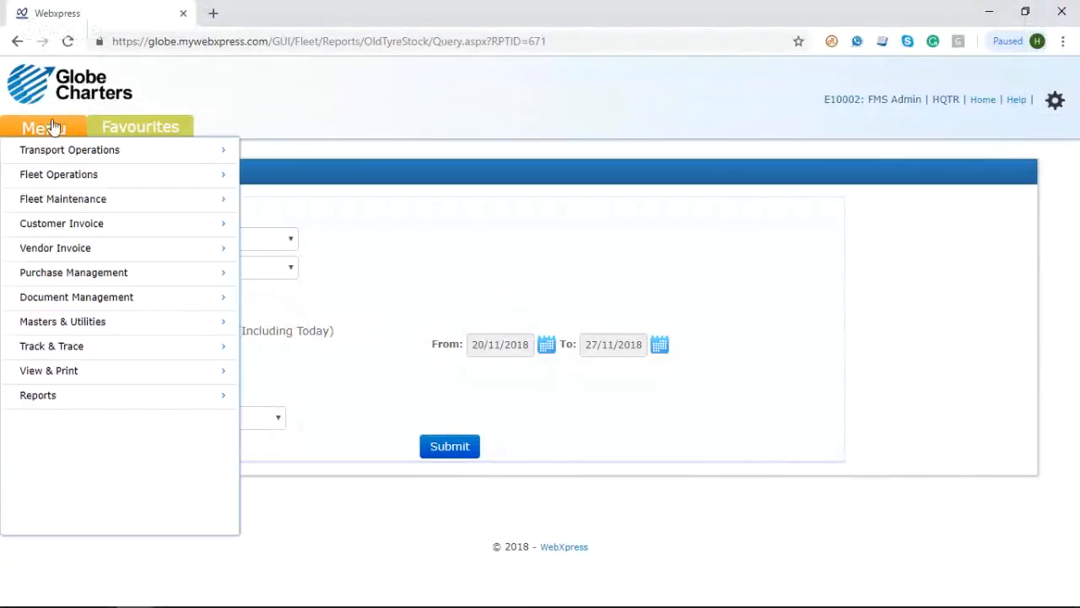
{"action": "mouse_move", "coordinate": [83, 252]}
{"action": "mouse_move", "coordinate": [177, 199]}
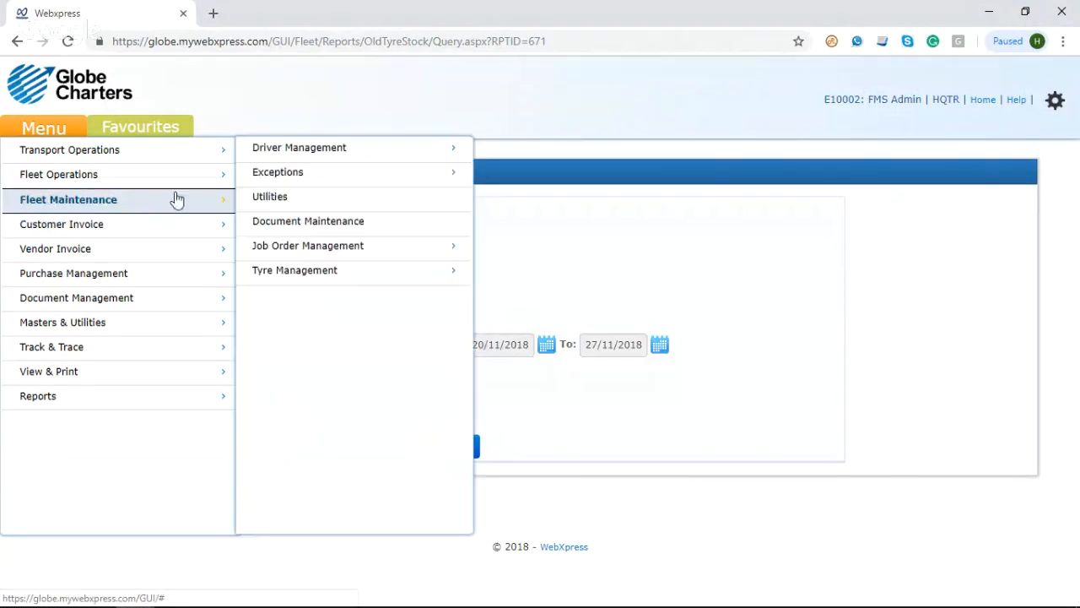
{"action": "mouse_move", "coordinate": [343, 278]}
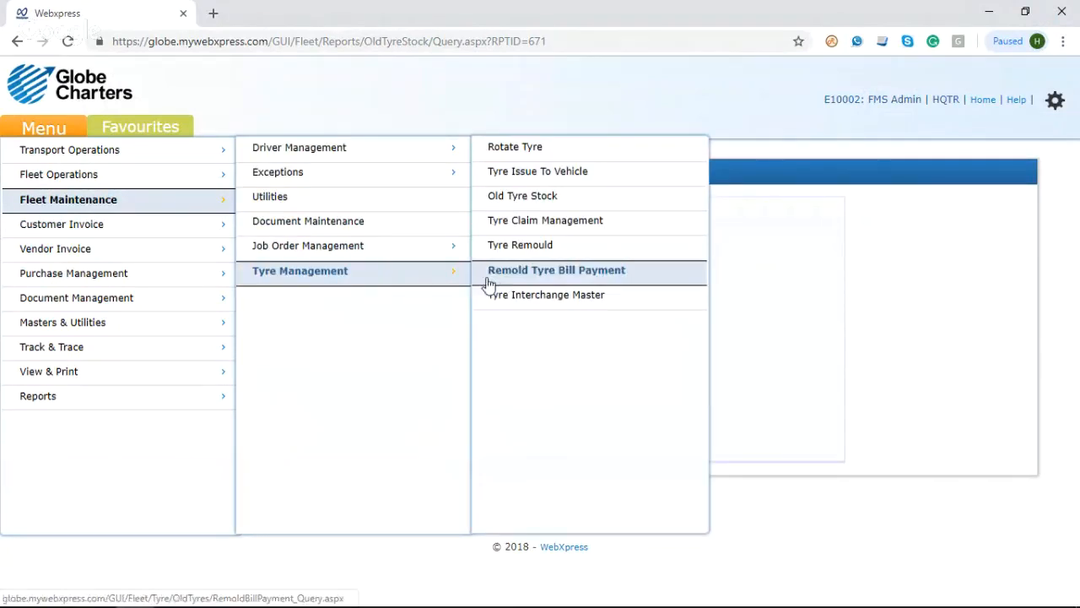
{"action": "mouse_move", "coordinate": [140, 398]}
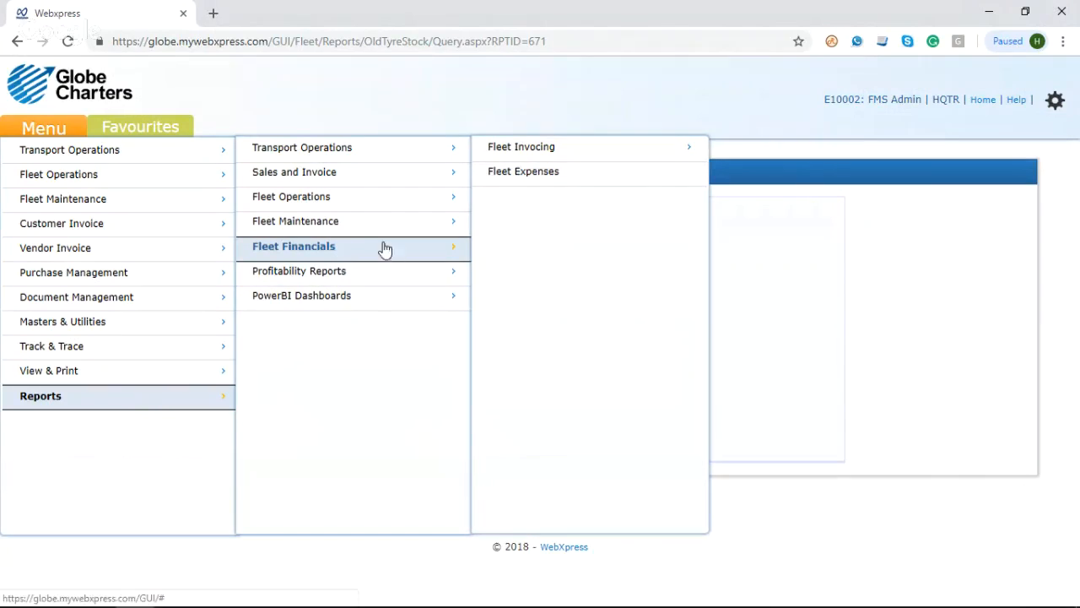
{"action": "mouse_move", "coordinate": [369, 228]}
{"action": "mouse_move", "coordinate": [511, 201]}
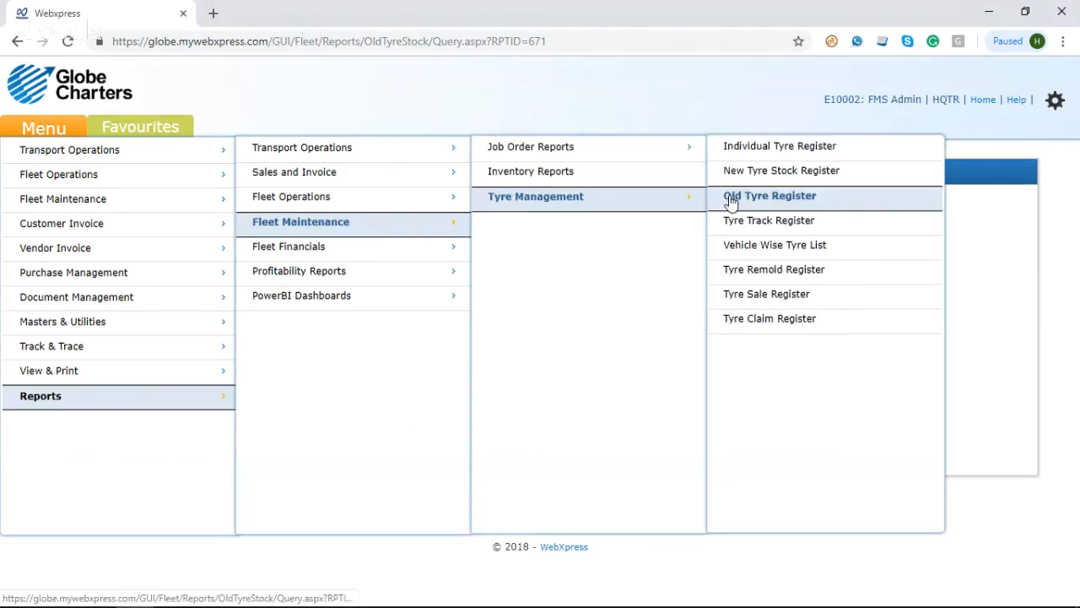
{"action": "left_click", "coordinate": [803, 250]}
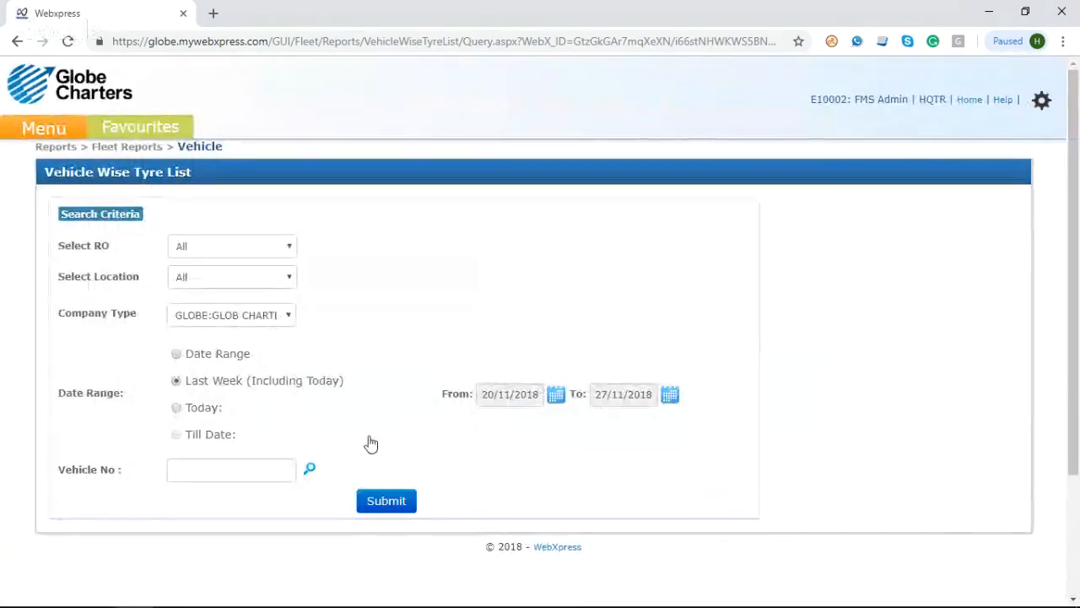
{"action": "left_click", "coordinate": [385, 503]}
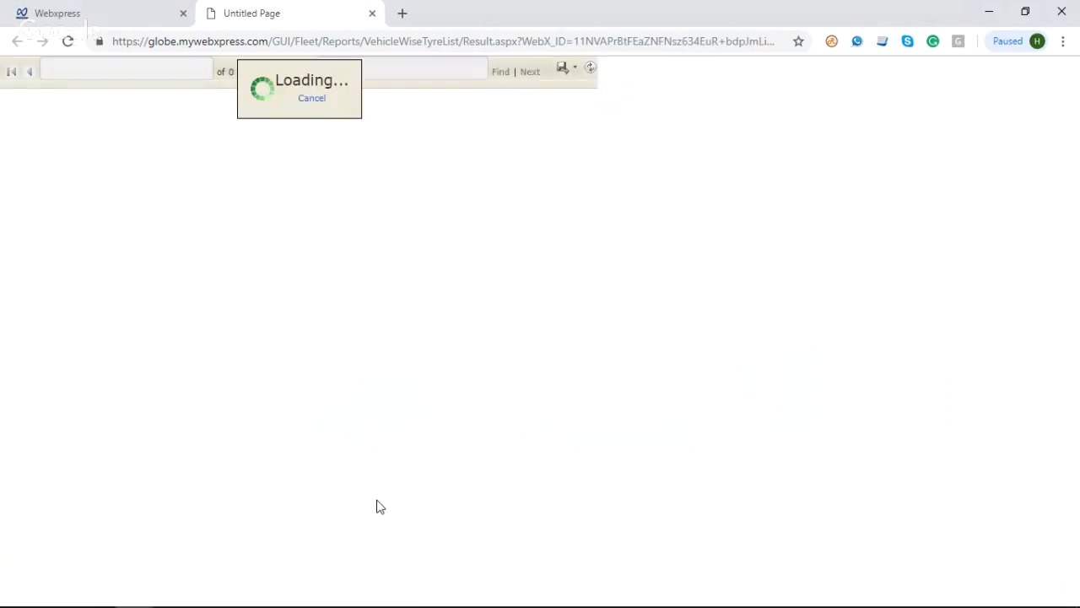
{"action": "left_click", "coordinate": [372, 13]}
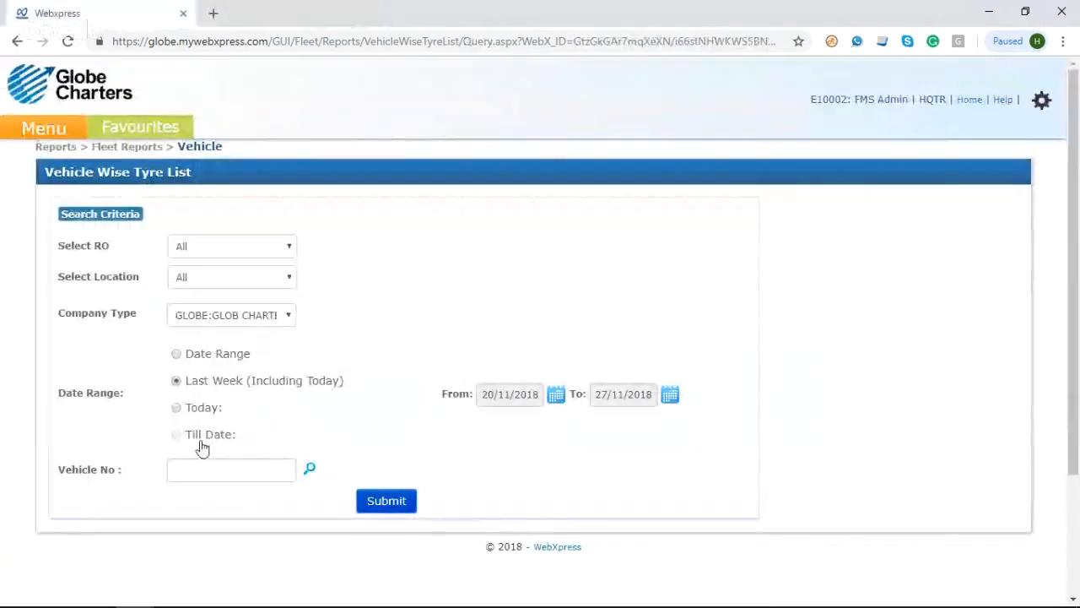
{"action": "left_click", "coordinate": [311, 469]}
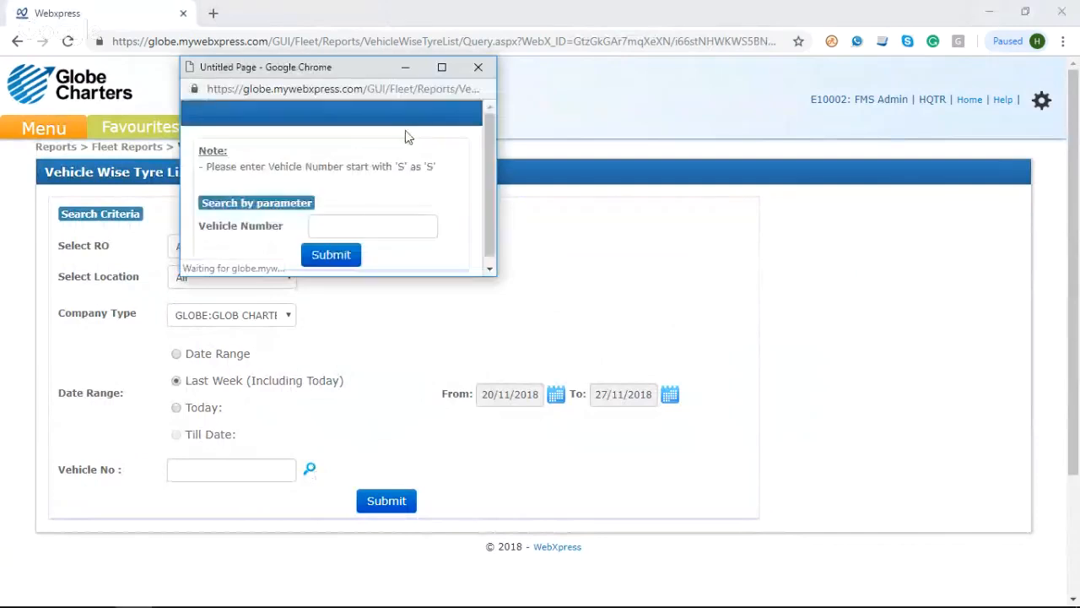
{"action": "left_click", "coordinate": [441, 68]}
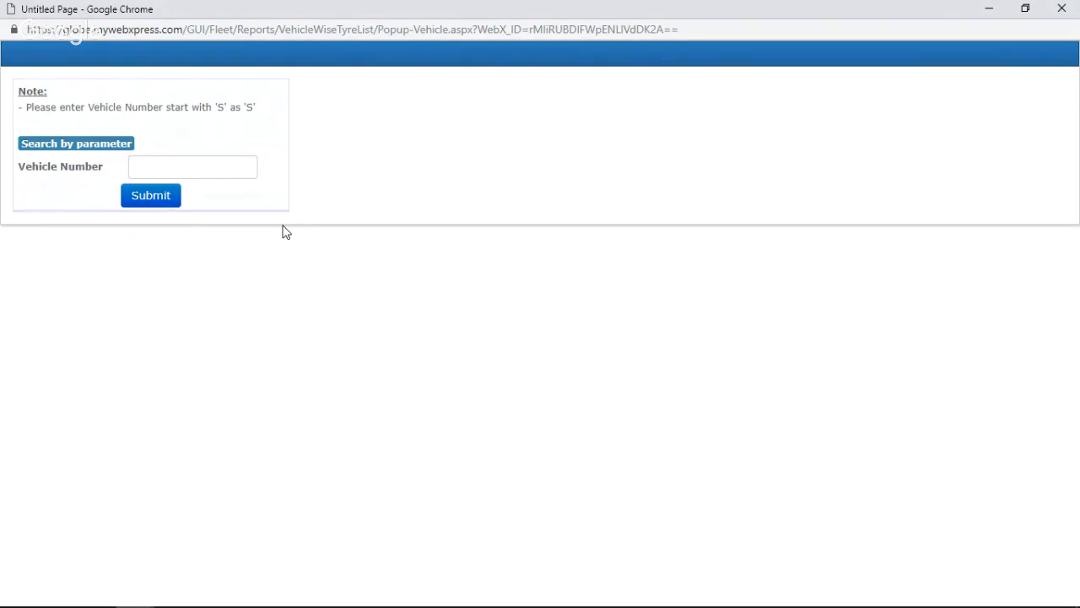
{"action": "left_click", "coordinate": [162, 203]}
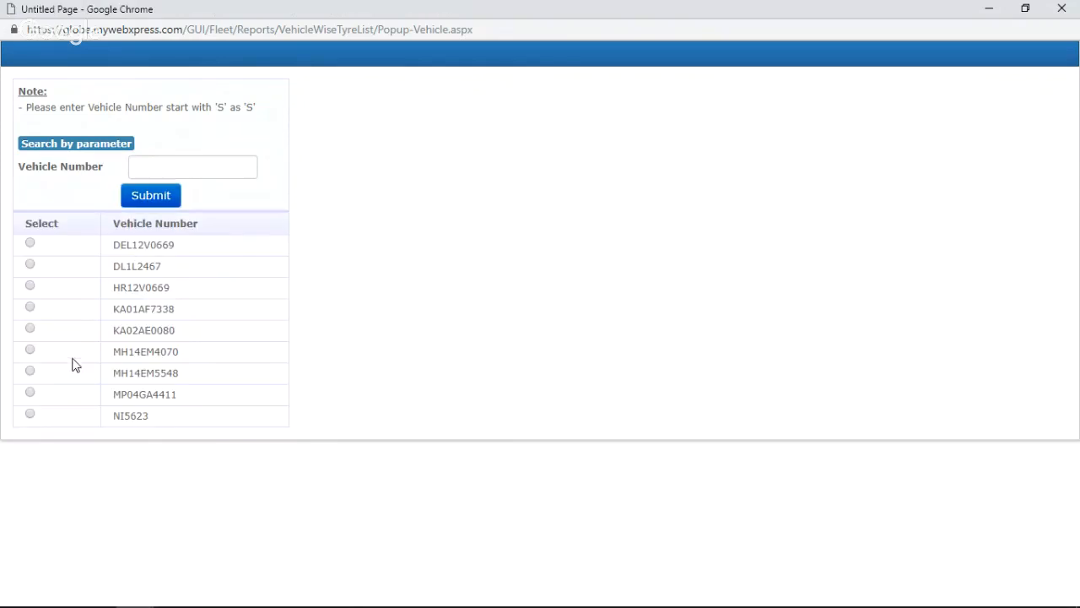
{"action": "left_click", "coordinate": [30, 330]}
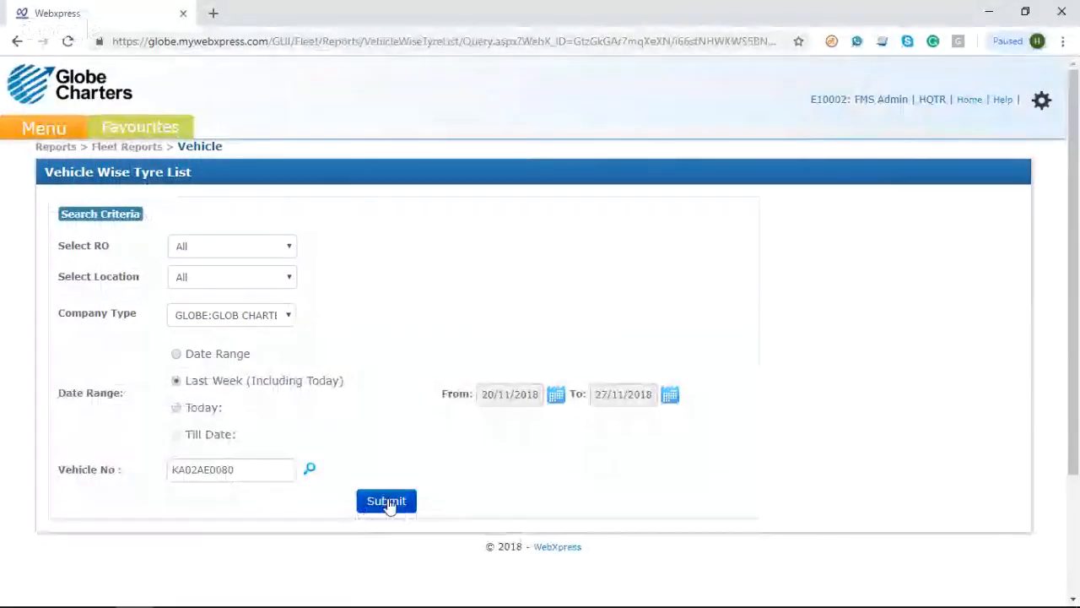
{"action": "left_click", "coordinate": [387, 503]}
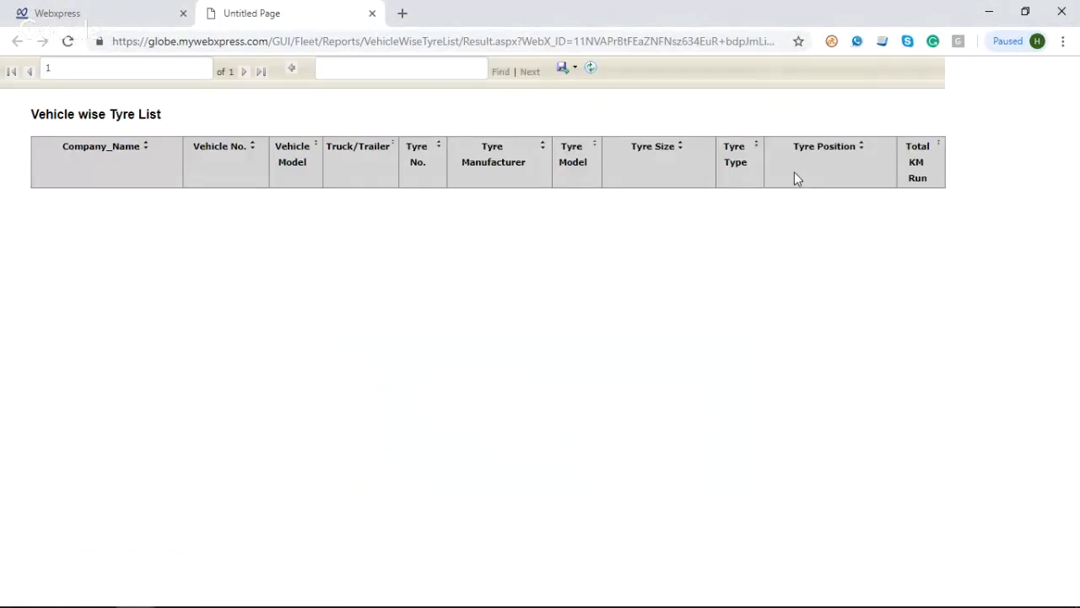
{"action": "left_click", "coordinate": [372, 14]}
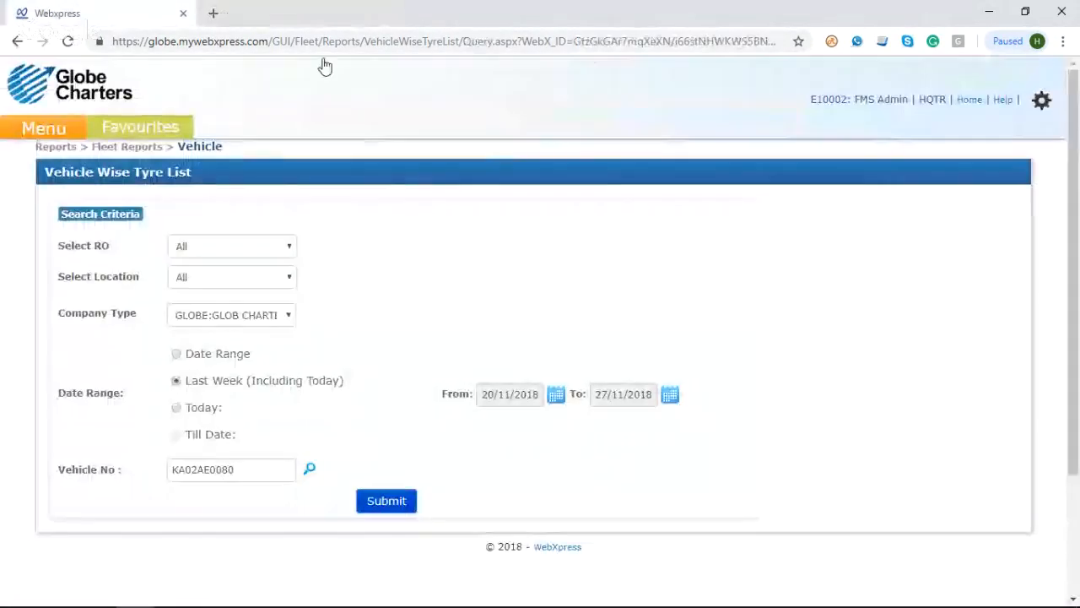
Step: Generate the New Tyre Stock Register report for all regional offices and all locations
{"action": "mouse_move", "coordinate": [47, 139]}
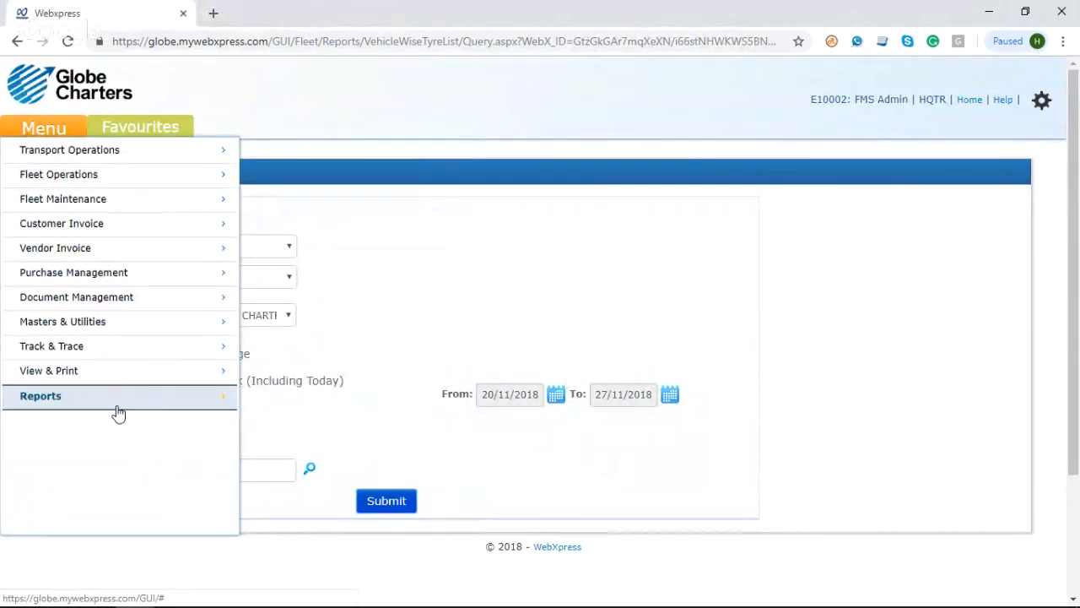
{"action": "mouse_move", "coordinate": [331, 298]}
{"action": "mouse_move", "coordinate": [408, 232]}
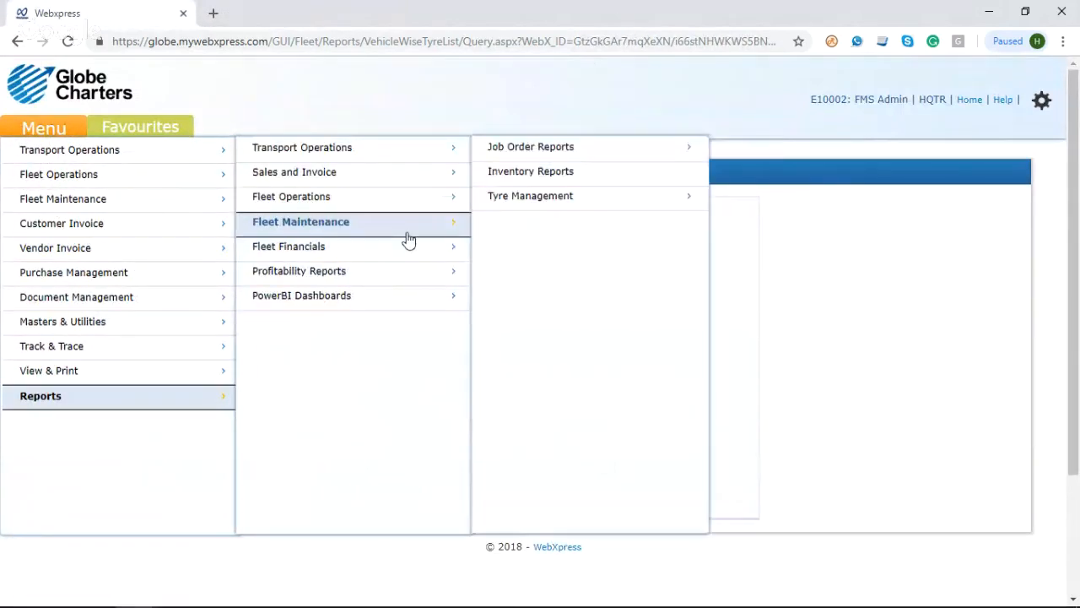
{"action": "mouse_move", "coordinate": [527, 203]}
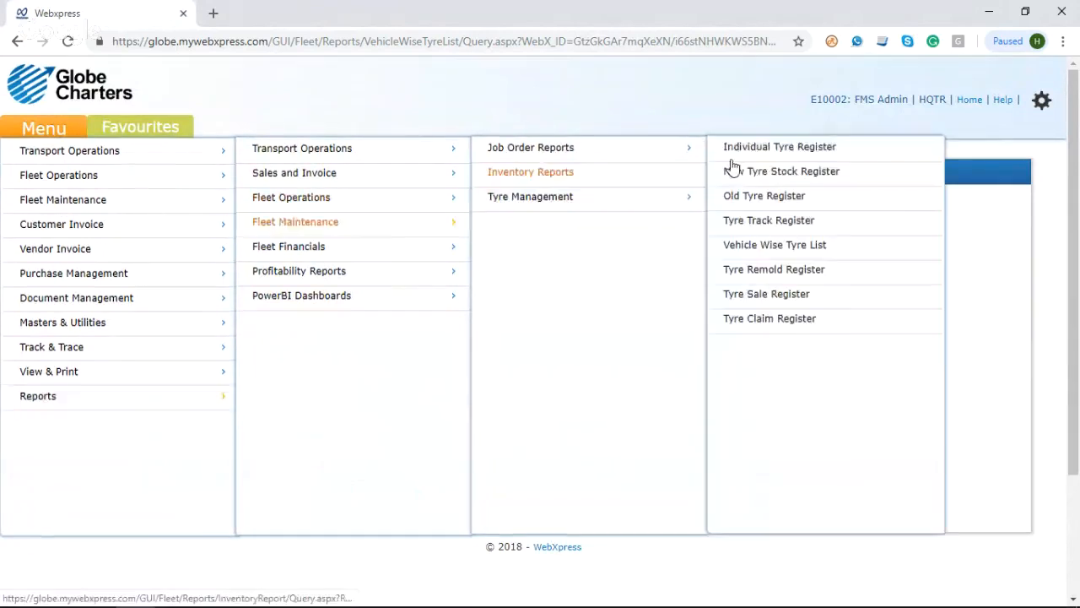
{"action": "left_click", "coordinate": [816, 182]}
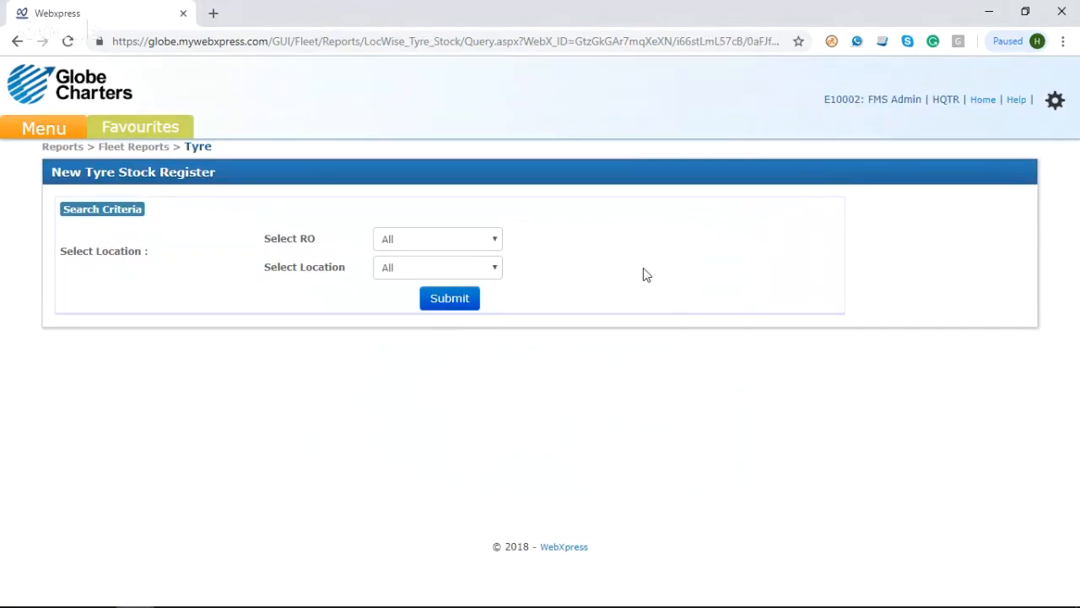
{"action": "left_click", "coordinate": [462, 304]}
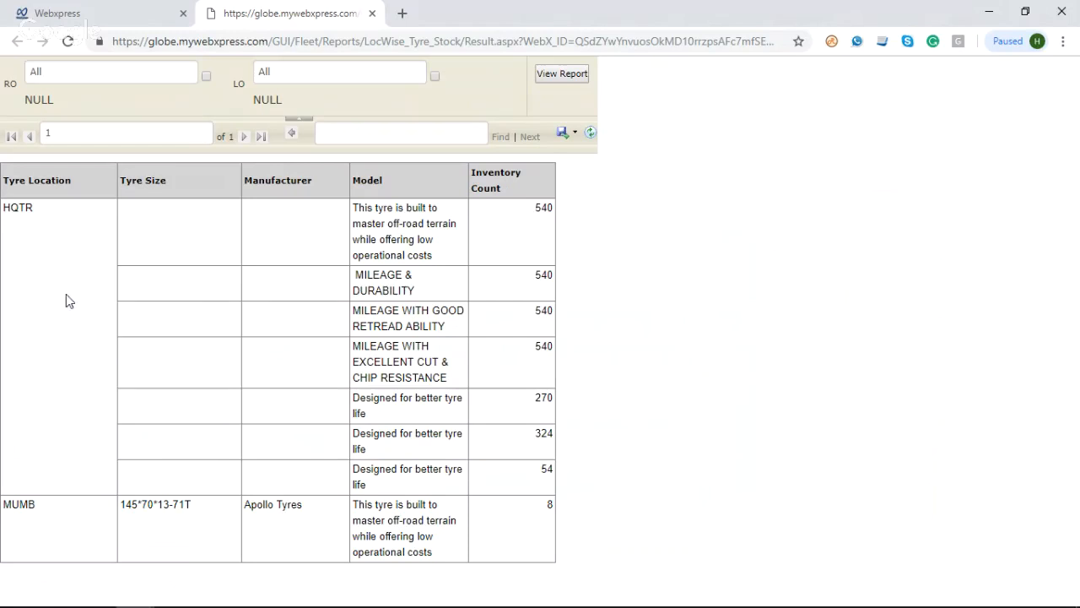
Step: Examine the MUMB row's tyre size and manufacturer, try to open its inventory count detail, and close the report
{"action": "left_click_drag", "start_coordinate": [6, 510], "coordinate": [40, 513]}
{"action": "left_click_drag", "start_coordinate": [137, 504], "coordinate": [141, 504]}
{"action": "double_click", "coordinate": [287, 507]}
{"action": "left_click", "coordinate": [548, 506]}
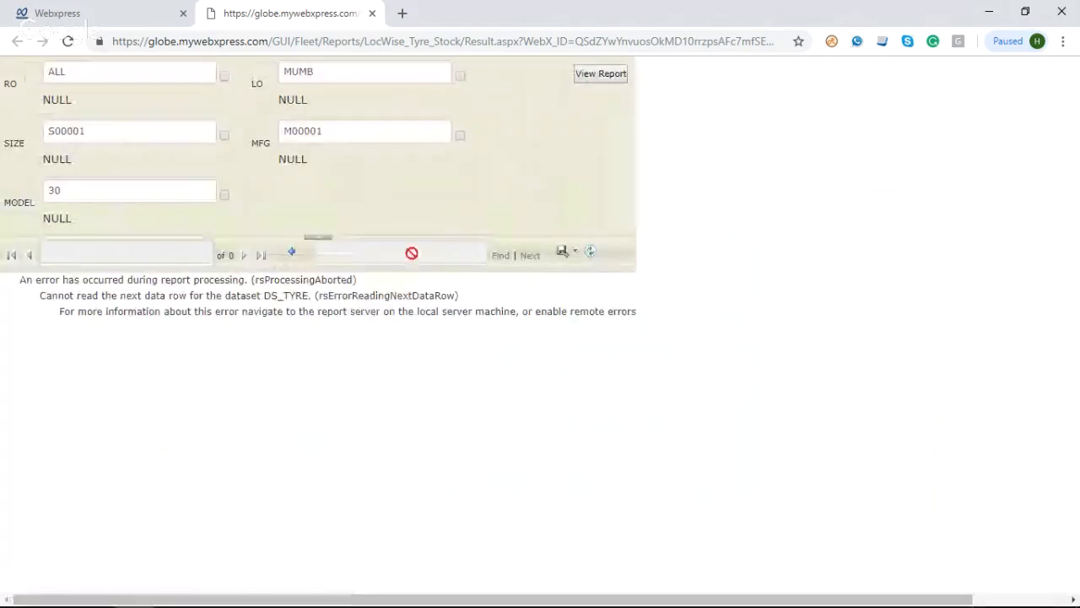
{"action": "left_click", "coordinate": [372, 14]}
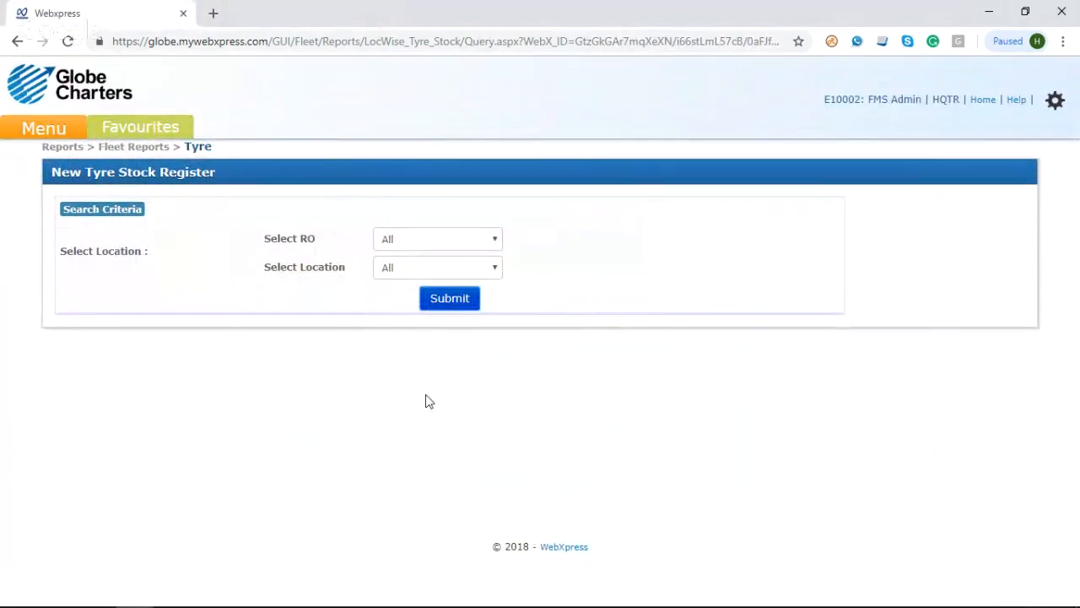
Step: Try to open the Operations Dashboard report list from the PowerBI dashboards with the FMS Admin account
{"action": "left_click", "coordinate": [46, 128]}
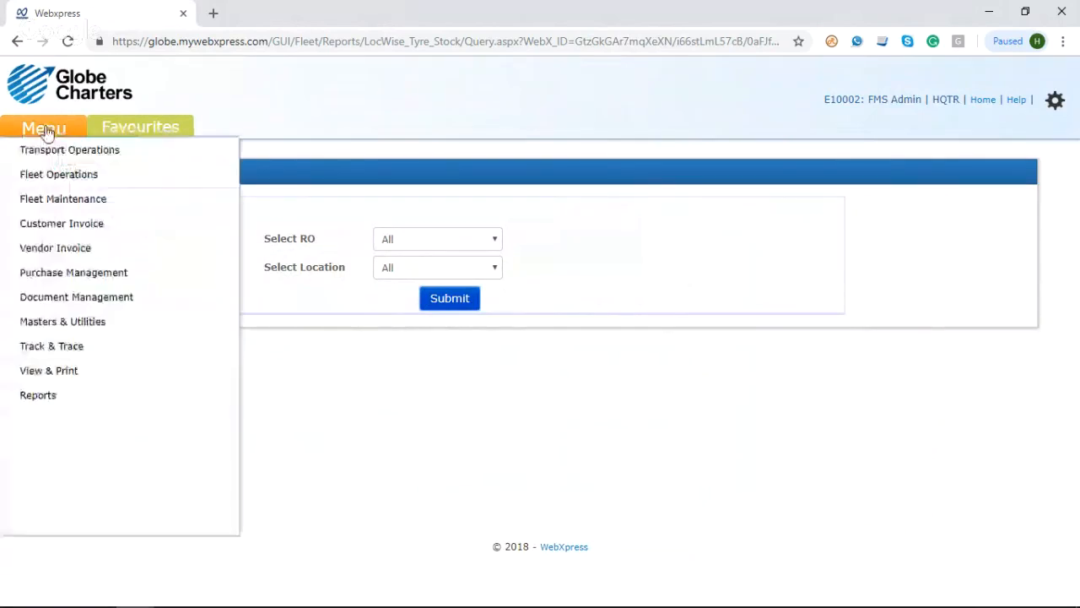
{"action": "left_click", "coordinate": [76, 253]}
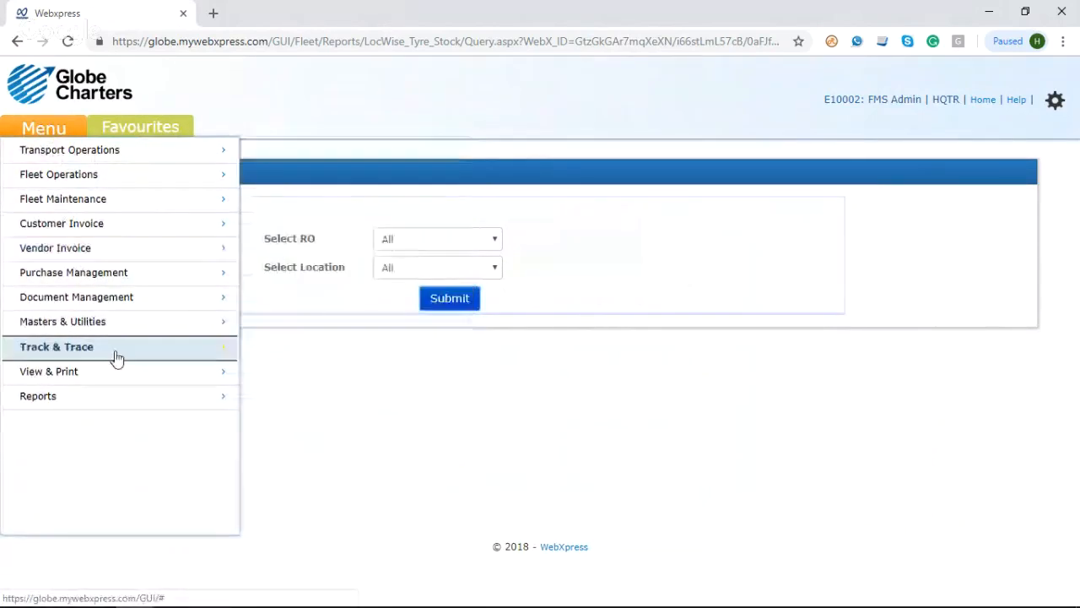
{"action": "left_click", "coordinate": [116, 399]}
{"action": "left_click", "coordinate": [349, 309]}
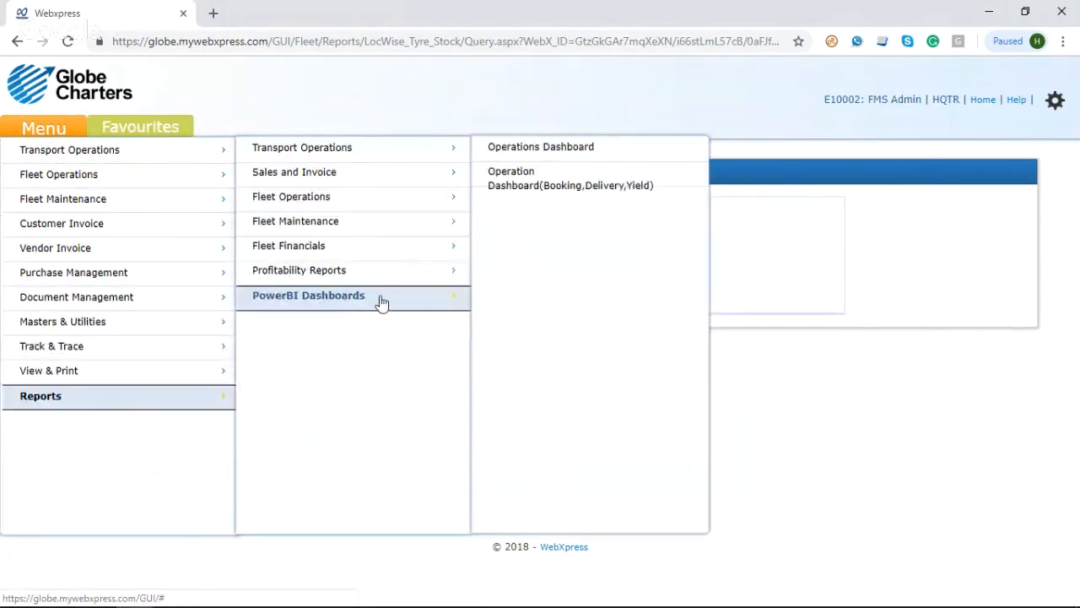
{"action": "left_click", "coordinate": [580, 162]}
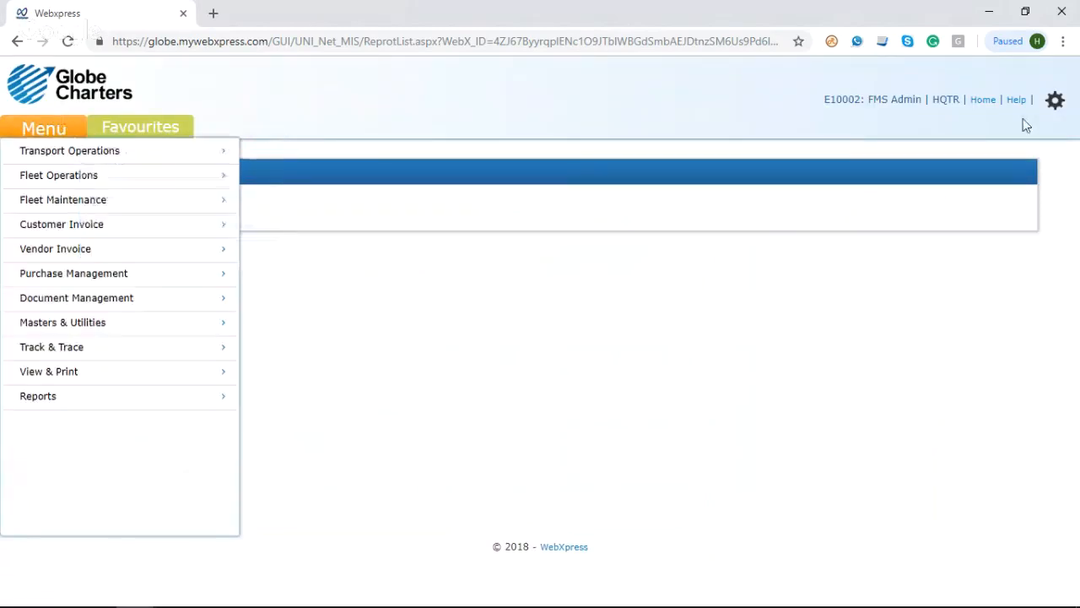
Step: Log out of the FMS Admin account and log in with the saved administrator credentials
{"action": "mouse_move", "coordinate": [1057, 108]}
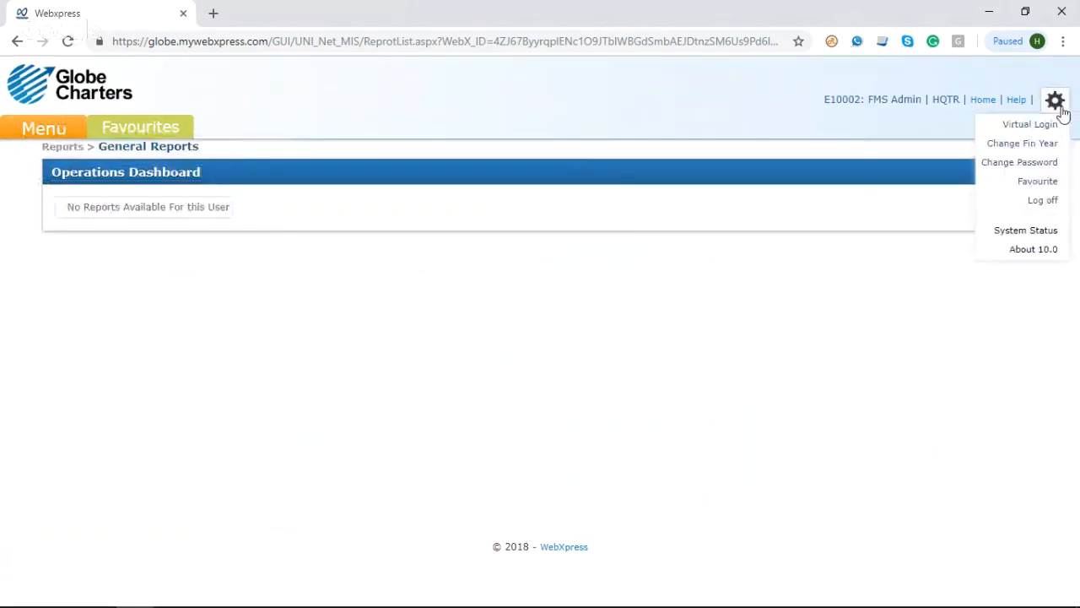
{"action": "left_click", "coordinate": [1055, 203]}
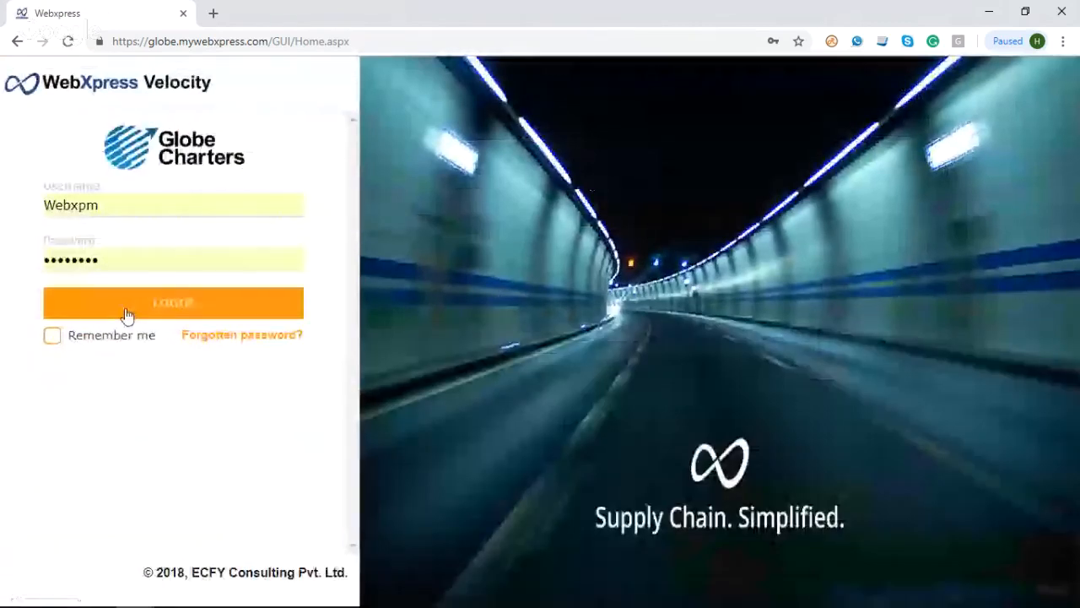
{"action": "left_click", "coordinate": [126, 314]}
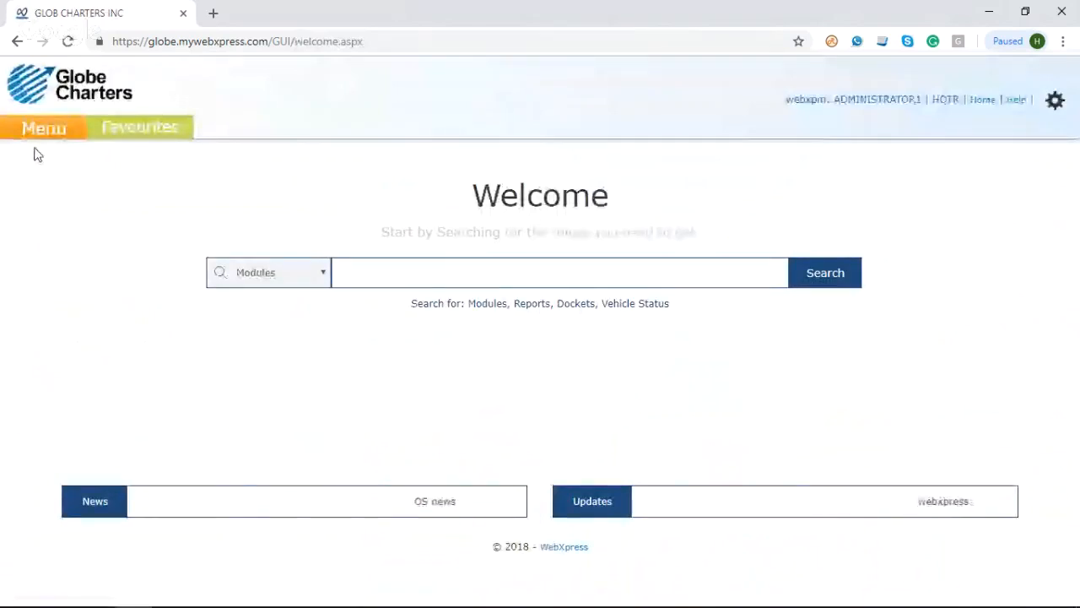
Step: Open the Fleet Analytics - Tyre report from the PowerBI Operations Dashboard and maximize its window
{"action": "left_click", "coordinate": [34, 133]}
{"action": "mouse_move", "coordinate": [133, 402]}
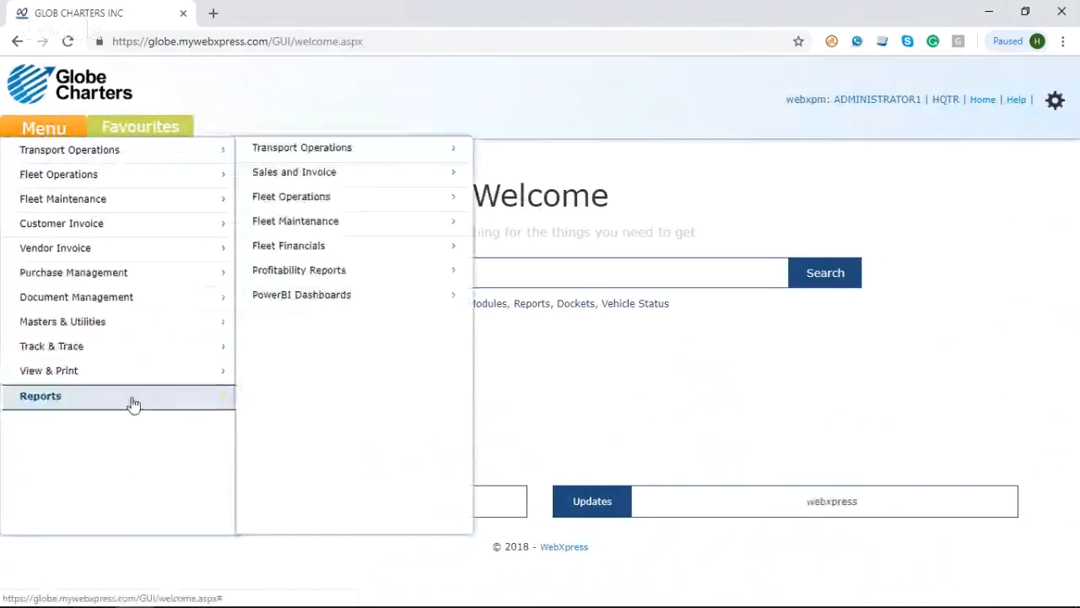
{"action": "mouse_move", "coordinate": [385, 307]}
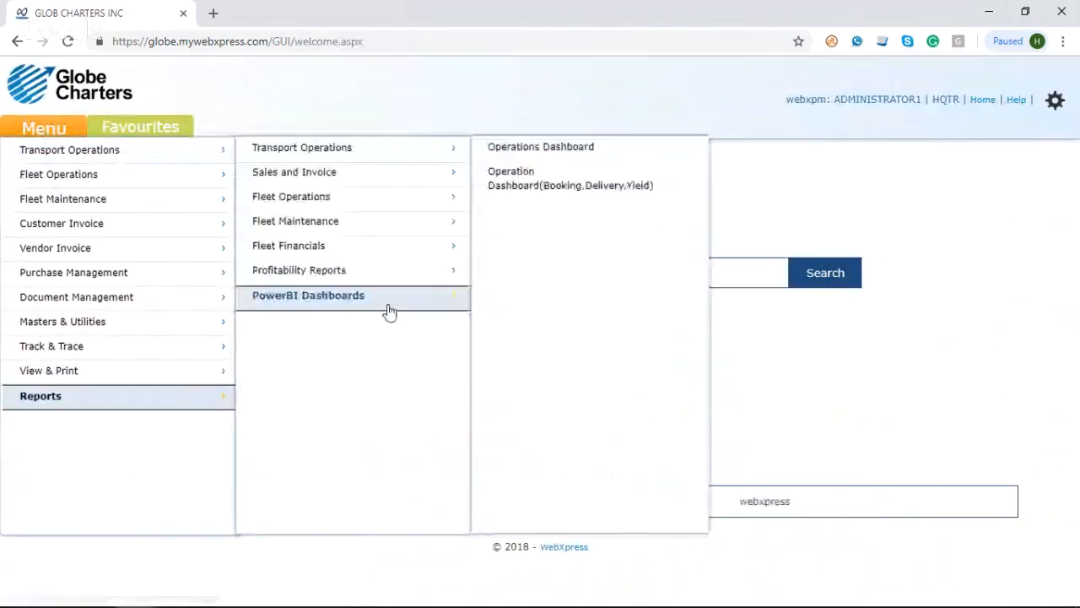
{"action": "left_click", "coordinate": [553, 157]}
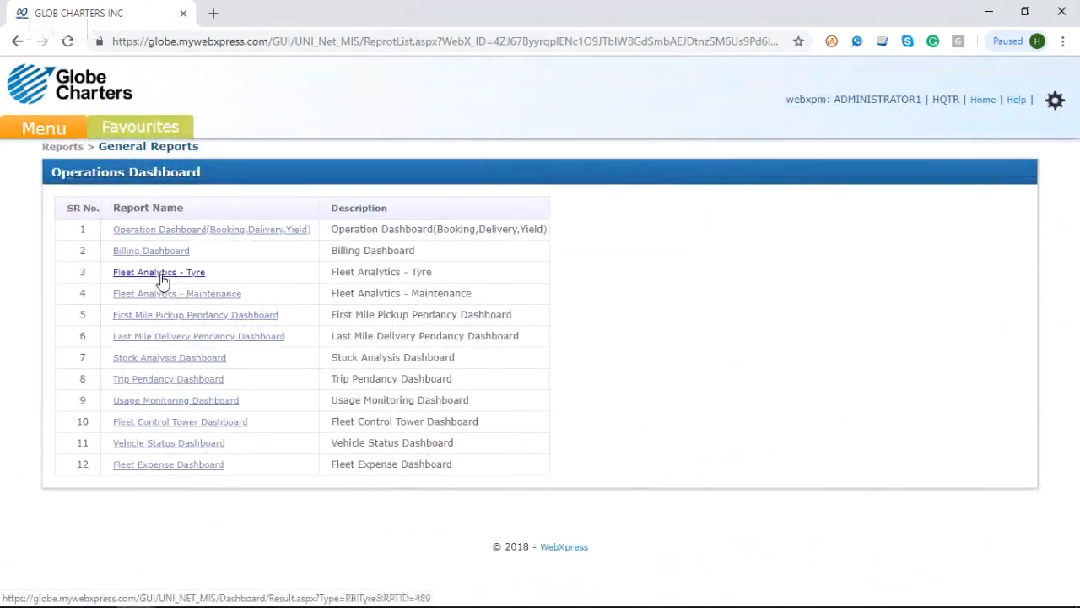
{"action": "left_click", "coordinate": [161, 277]}
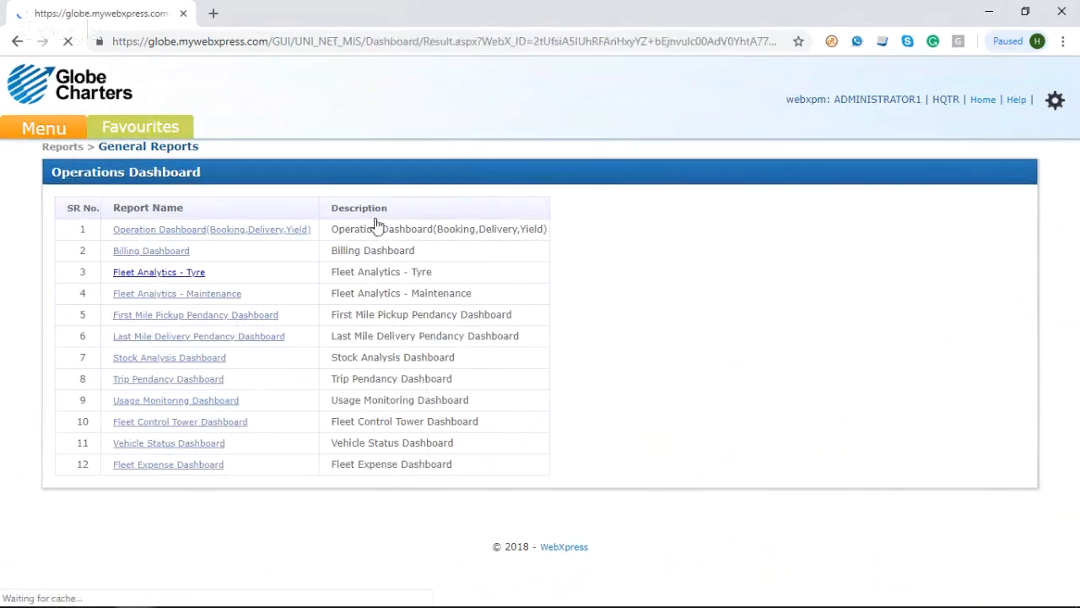
{"action": "left_click", "coordinate": [1025, 24]}
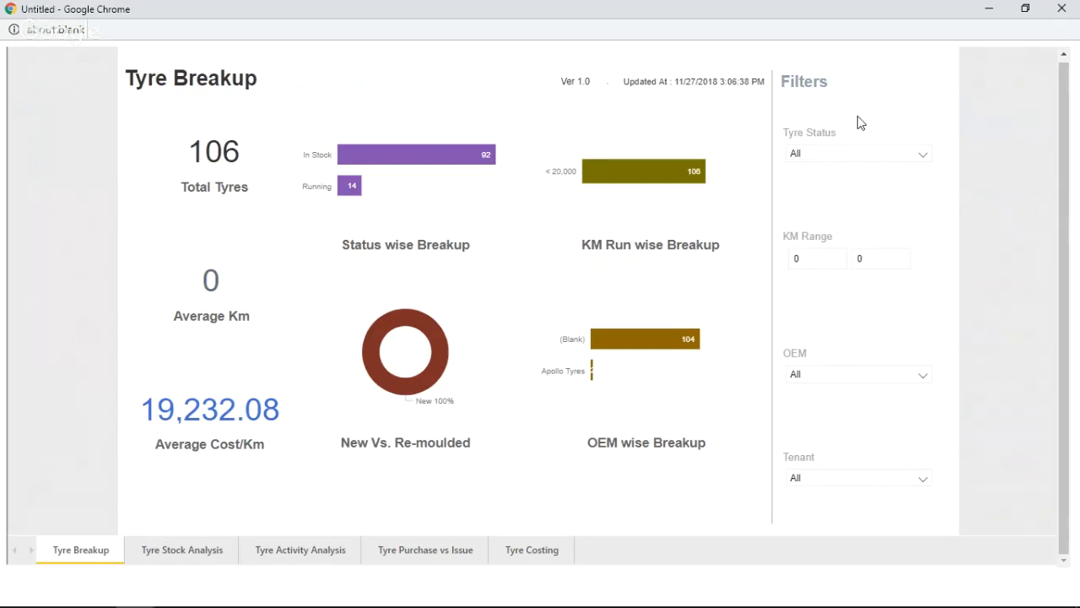
Step: Filter the Tyre Breakup page by tyre status In Stock and then Running, and go to the KM range filter
{"action": "left_click", "coordinate": [874, 156]}
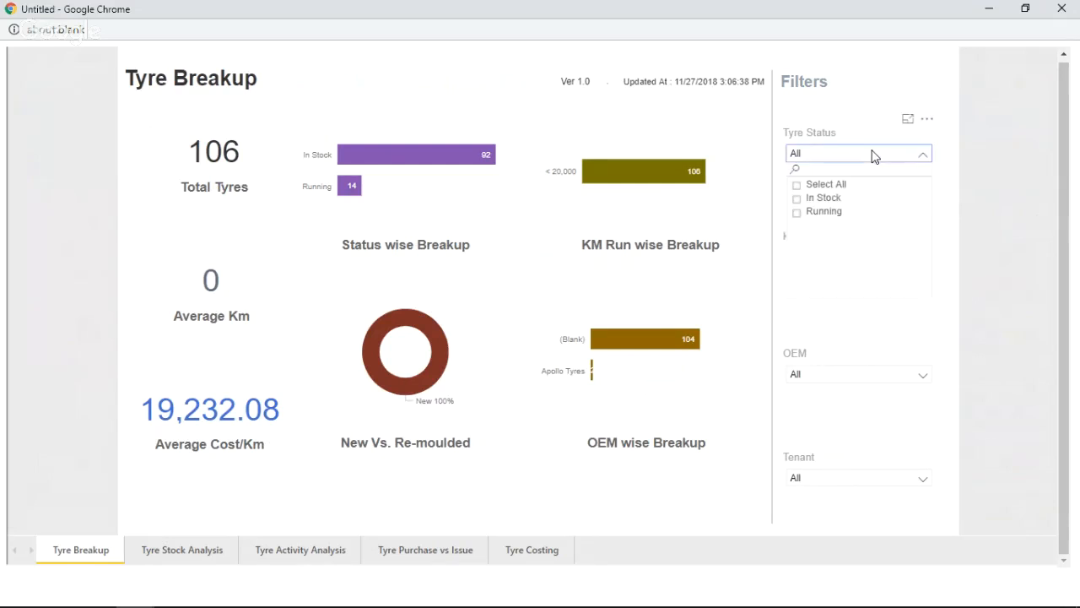
{"action": "left_click", "coordinate": [797, 200]}
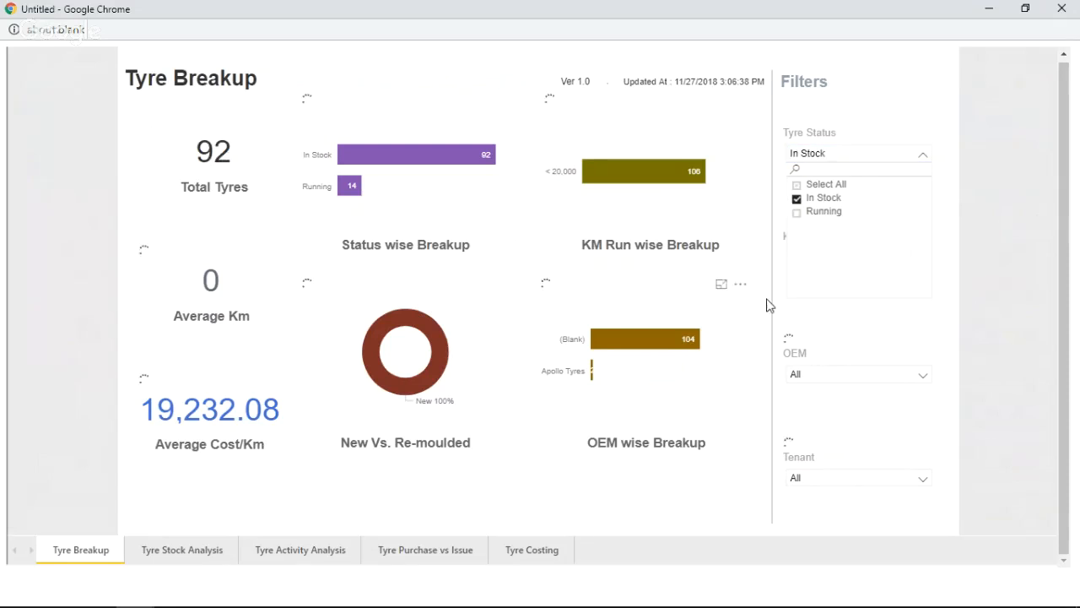
{"action": "left_click", "coordinate": [798, 213]}
{"action": "left_click", "coordinate": [823, 341]}
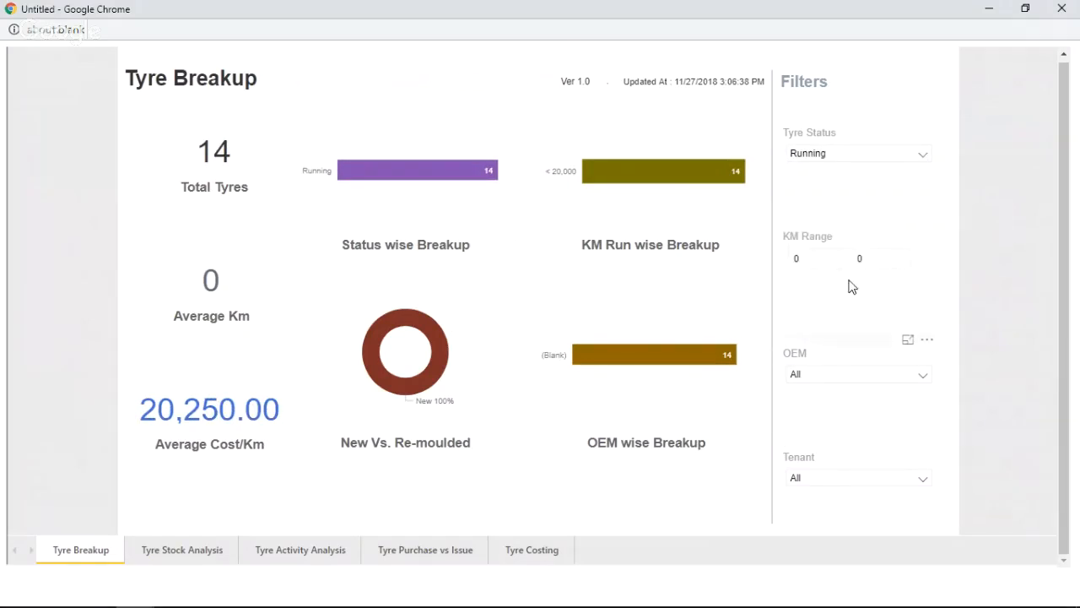
{"action": "left_click", "coordinate": [796, 258]}
Step: View the Tyre Stock Analysis page, and extend the Tyre Activity Analysis date range to end on 27-11-2018
{"action": "left_click", "coordinate": [148, 557]}
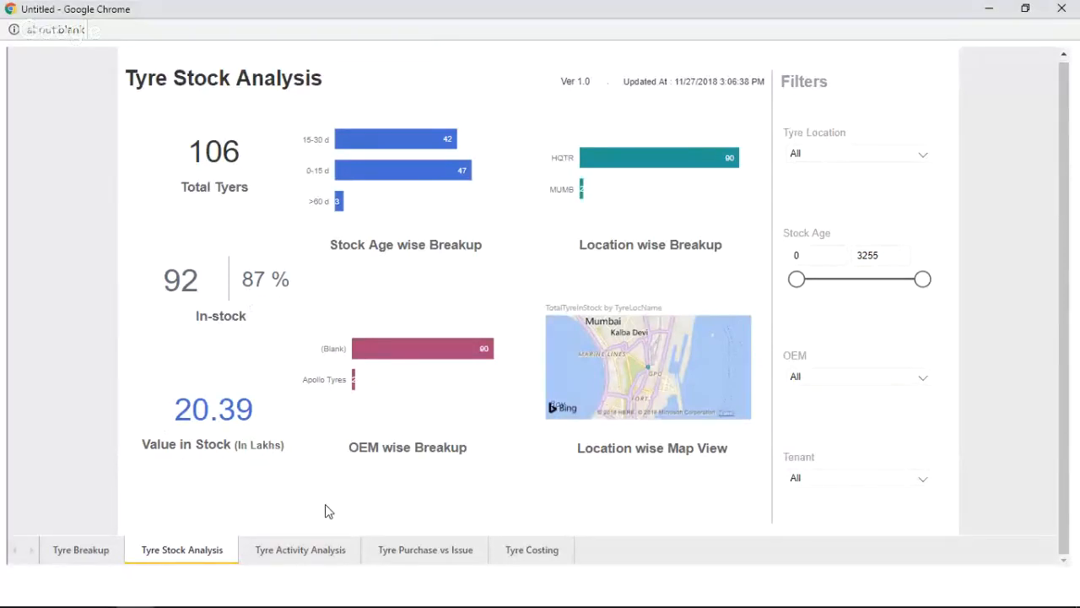
{"action": "left_click", "coordinate": [301, 551]}
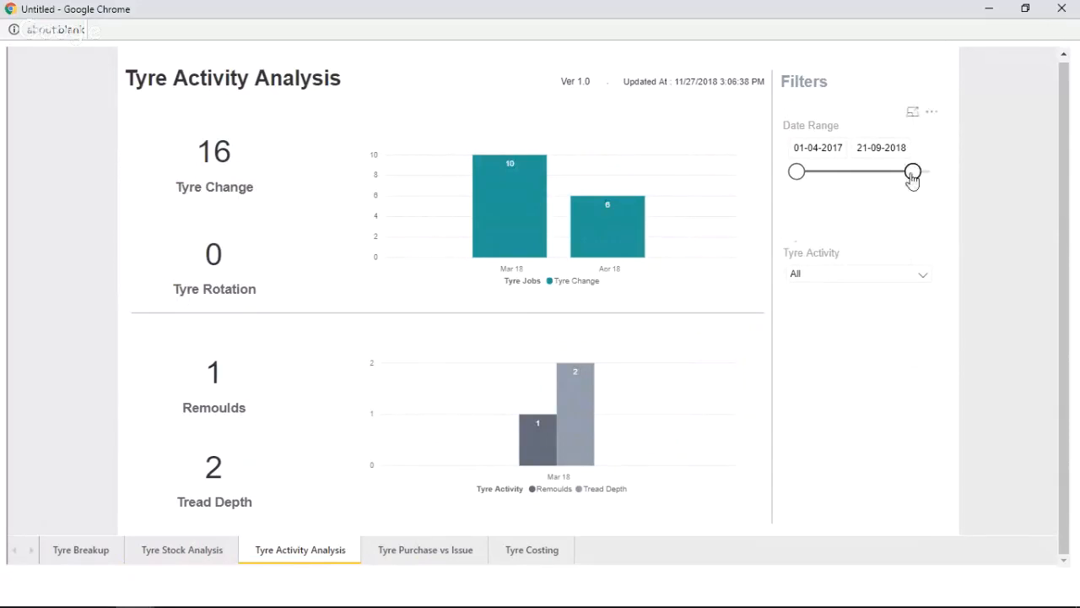
{"action": "left_click_drag", "start_coordinate": [912, 174], "coordinate": [934, 180]}
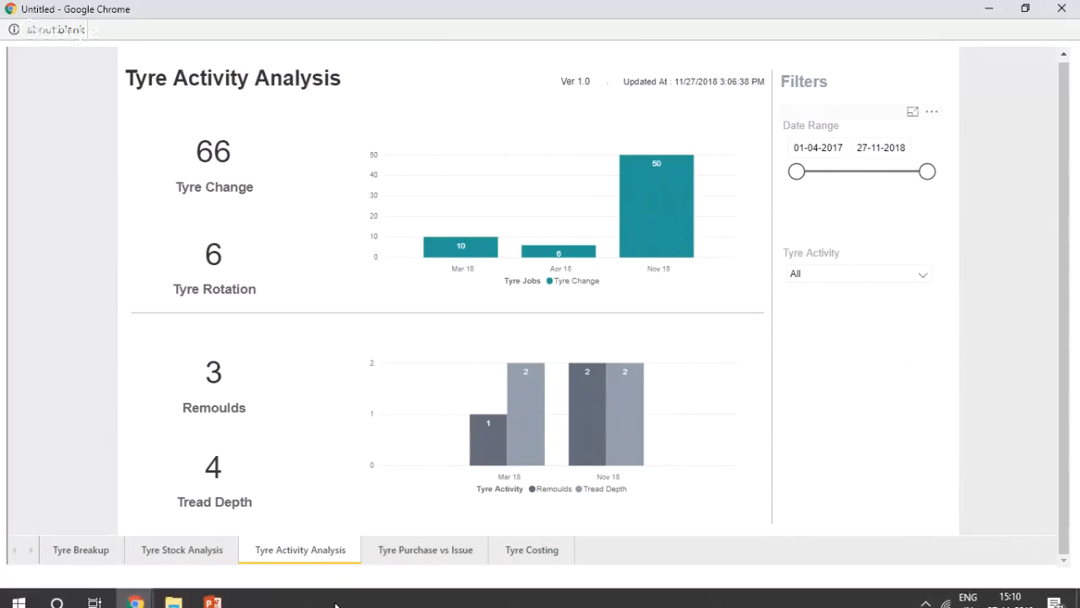
Step: View the Tyre Purchase vs Issue page, extend the Tyre Costing purchase date range to 27-11-2018, and minimize the dashboard window
{"action": "left_click", "coordinate": [424, 550]}
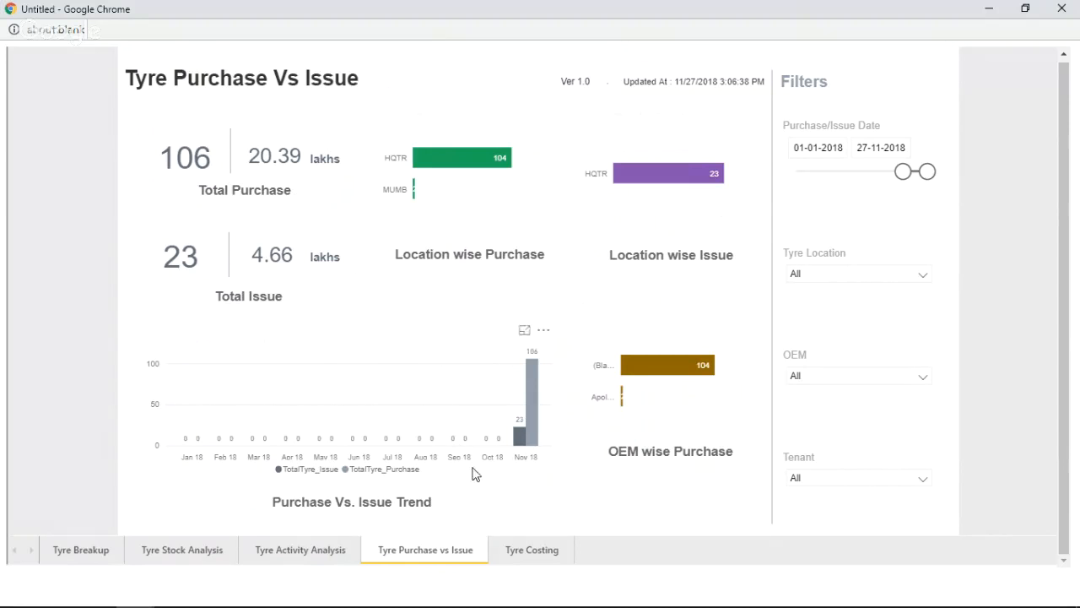
{"action": "left_click", "coordinate": [549, 561]}
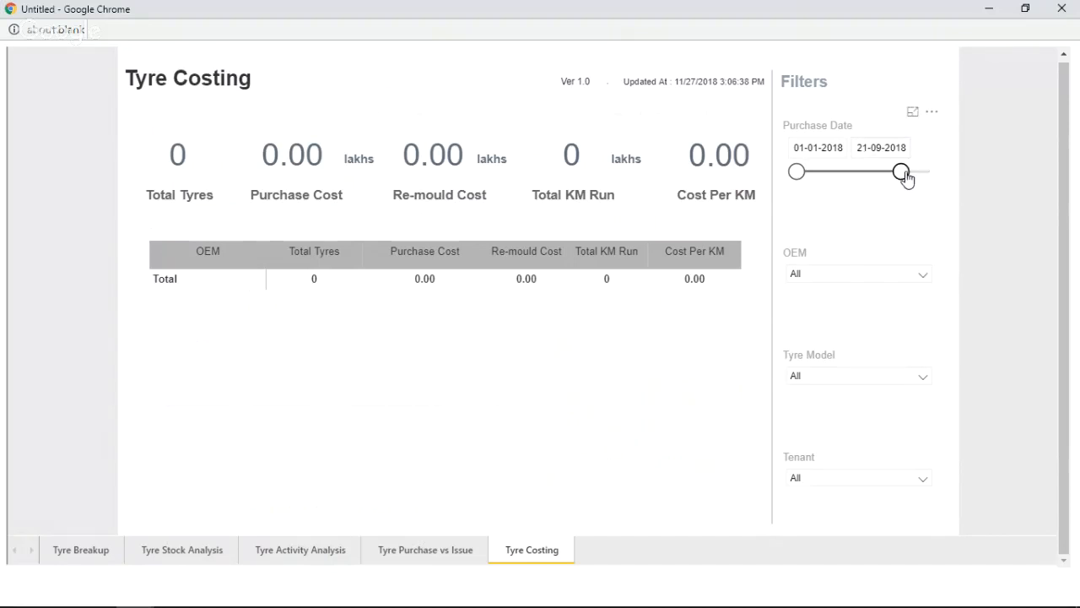
{"action": "left_click_drag", "start_coordinate": [903, 173], "coordinate": [939, 214]}
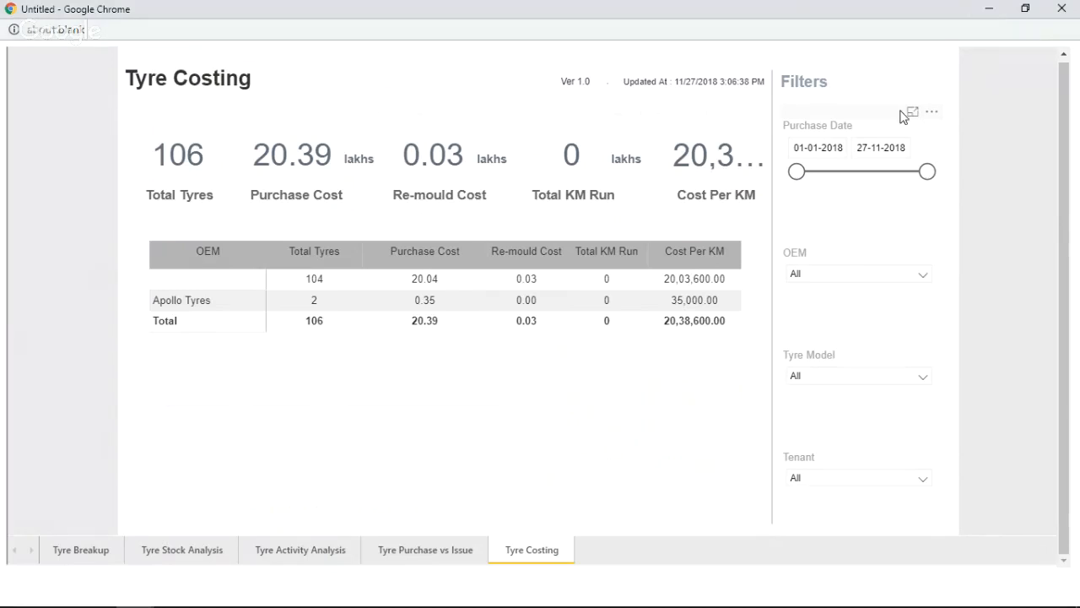
{"action": "left_click", "coordinate": [990, 11]}
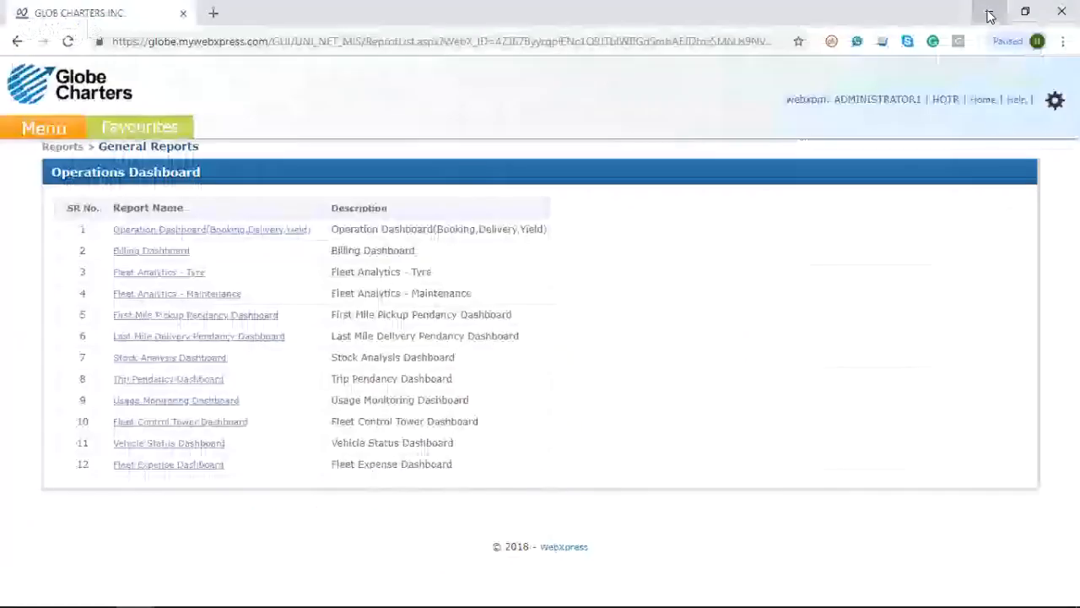
Step: Minimize the browser, end the Tyre Management slide show, and bring the WebXpress Operations Dashboard window back to the front
{"action": "left_click", "coordinate": [990, 16]}
{"action": "key", "text": "Escape"}
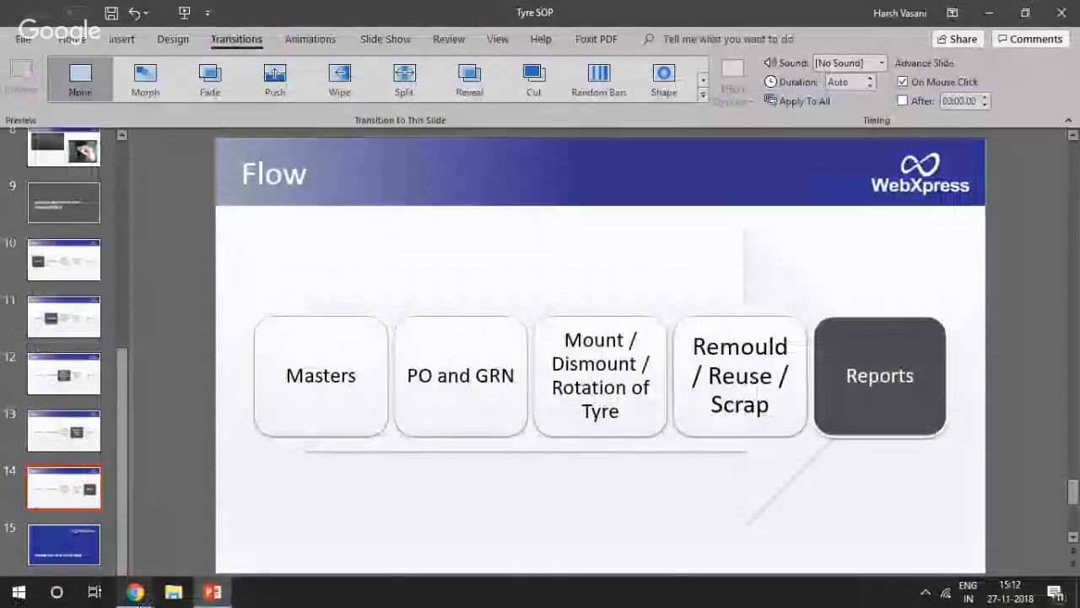
{"action": "mouse_move", "coordinate": [137, 597]}
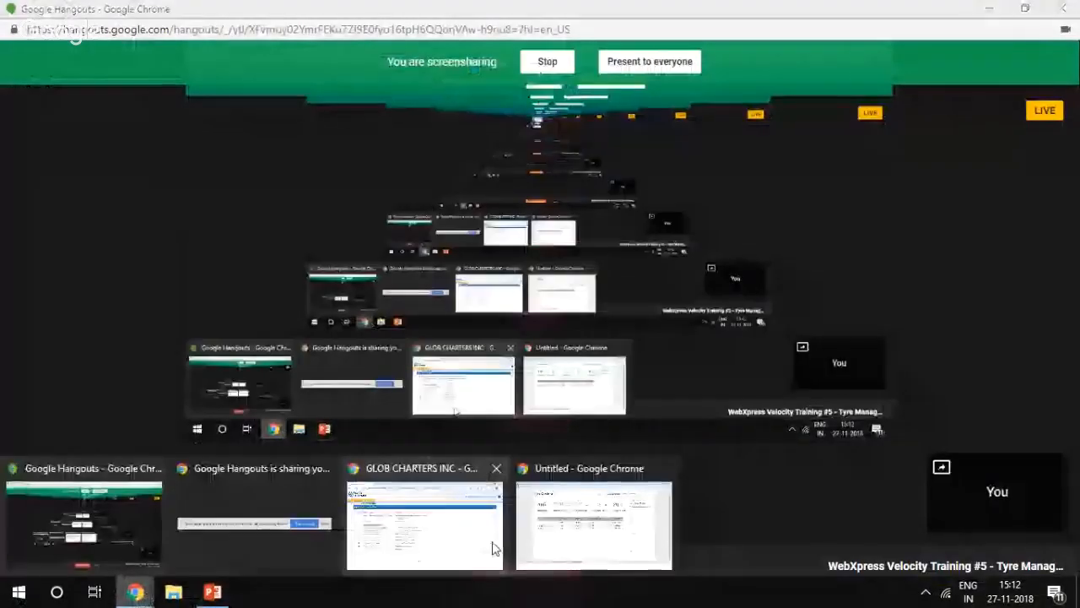
{"action": "left_click", "coordinate": [494, 548]}
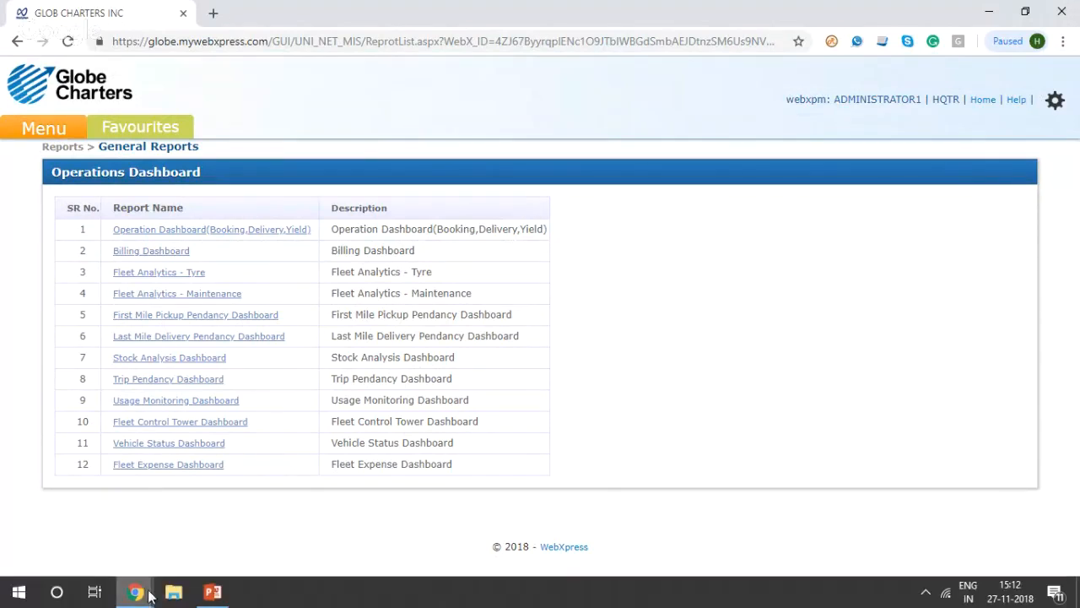
Step: Switch to the Google Hangouts broadcast window, check the broadcast links, and open the group chat
{"action": "left_click", "coordinate": [138, 593]}
{"action": "left_click", "coordinate": [63, 519]}
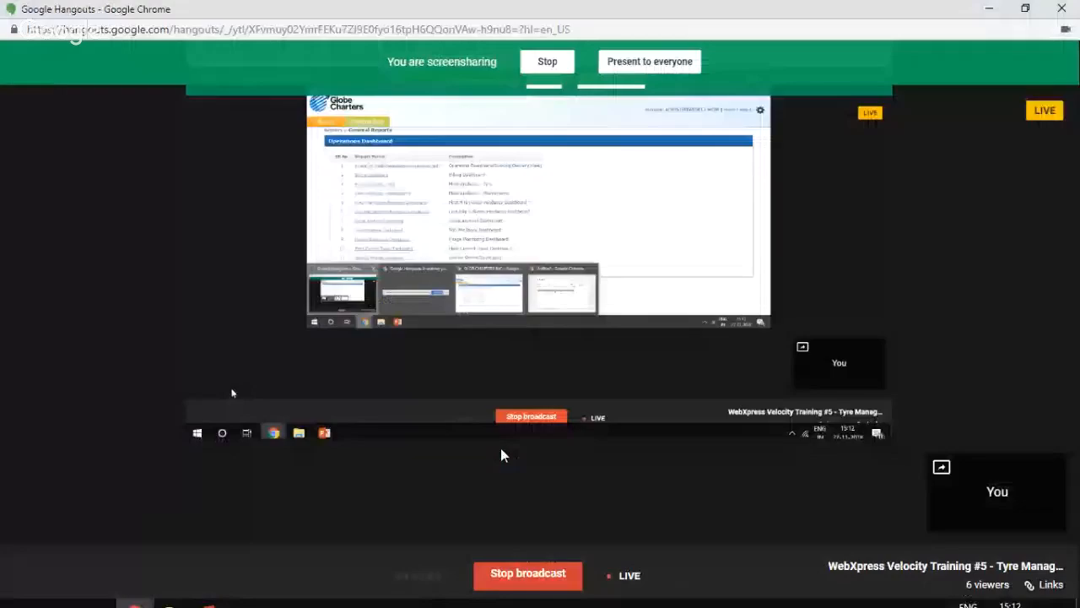
{"action": "left_click", "coordinate": [1046, 584]}
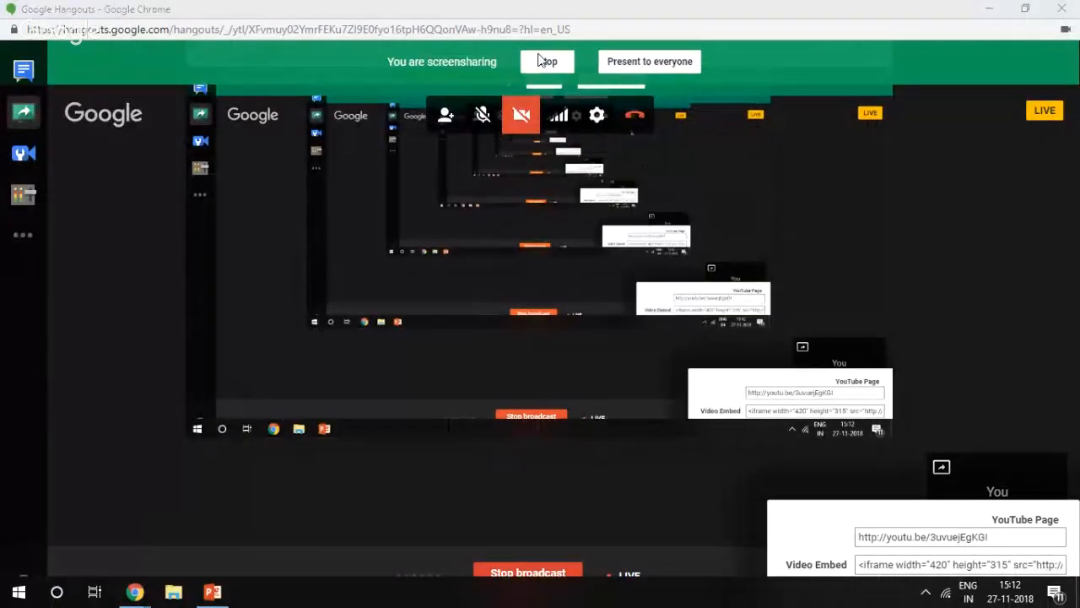
{"action": "left_click", "coordinate": [15, 88]}
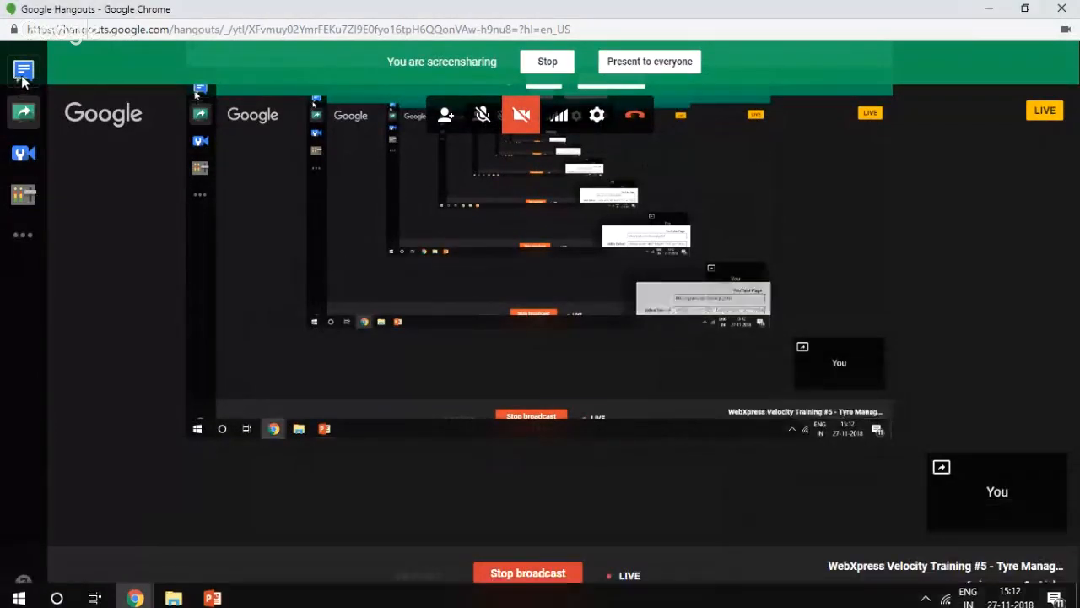
{"action": "left_click", "coordinate": [24, 71]}
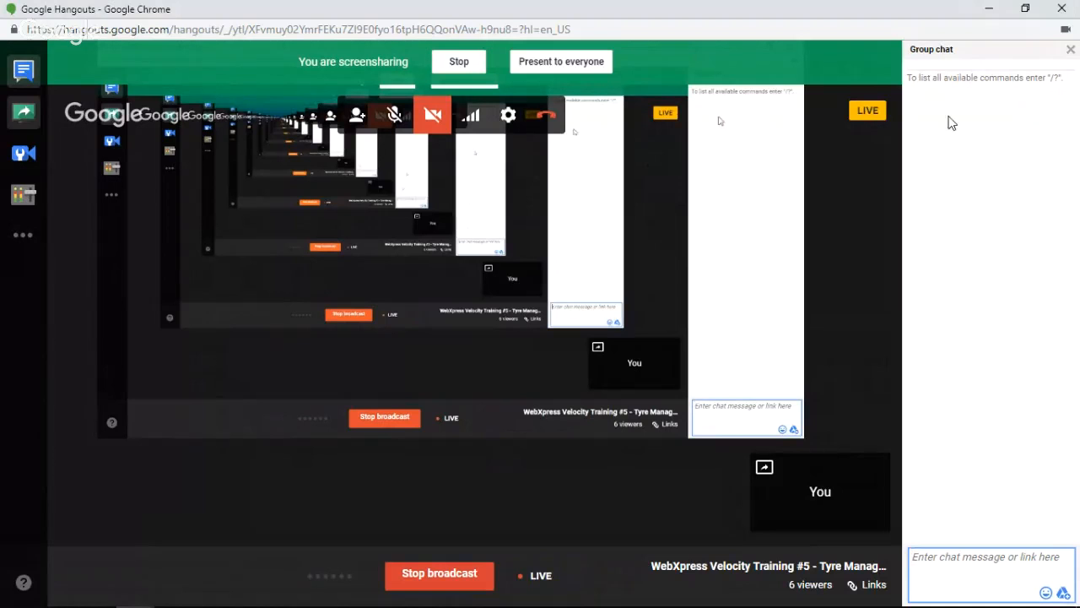
Step: Minimize the Google Hangouts window to show the Operations Dashboard list, and return to the broadcast window
{"action": "left_click", "coordinate": [994, 10]}
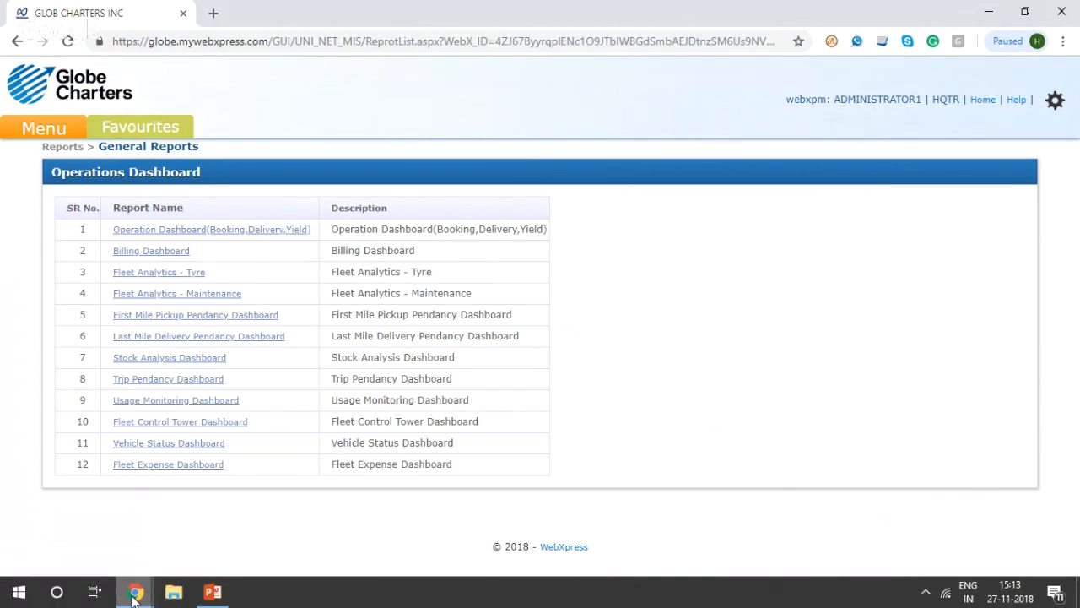
{"action": "left_click", "coordinate": [133, 597]}
{"action": "left_click", "coordinate": [67, 527]}
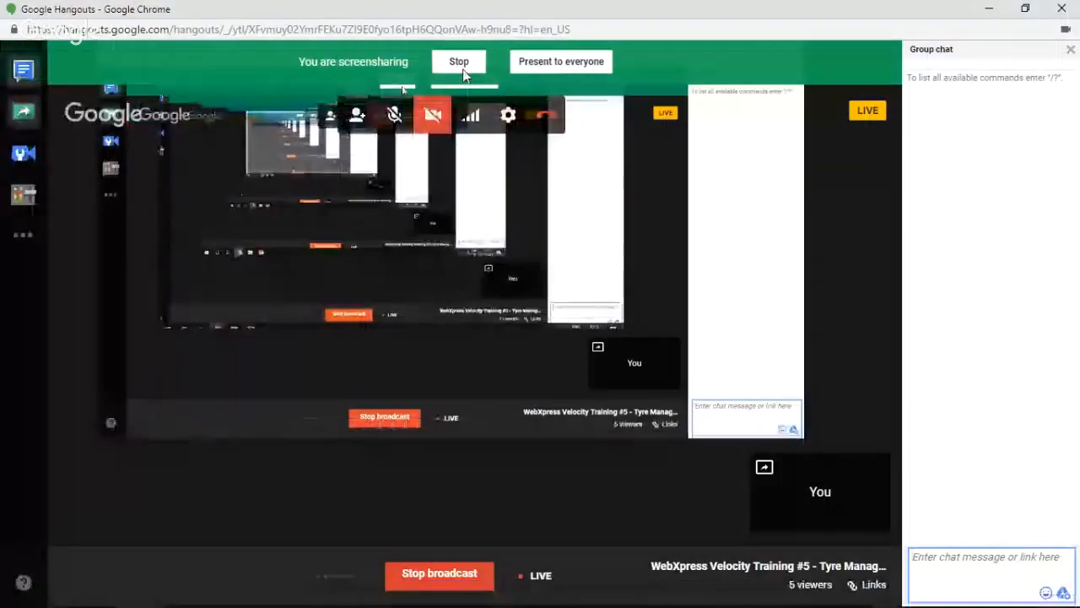